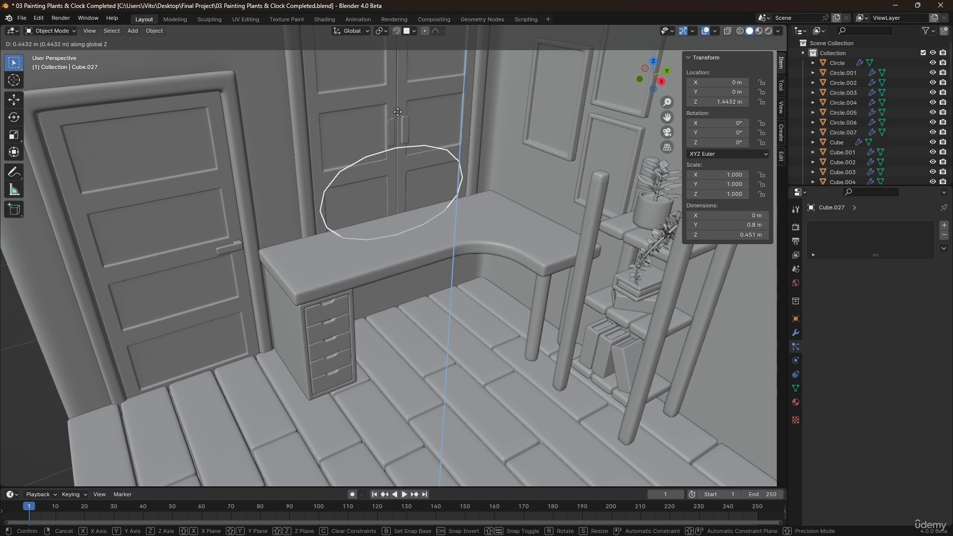
Finish raising the flat screen panel about 0.52 m along Z and set its origin to geometry.
{"action": "left_click", "coordinate": [418, 162]}
{"action": "right_click", "coordinate": [418, 162]}
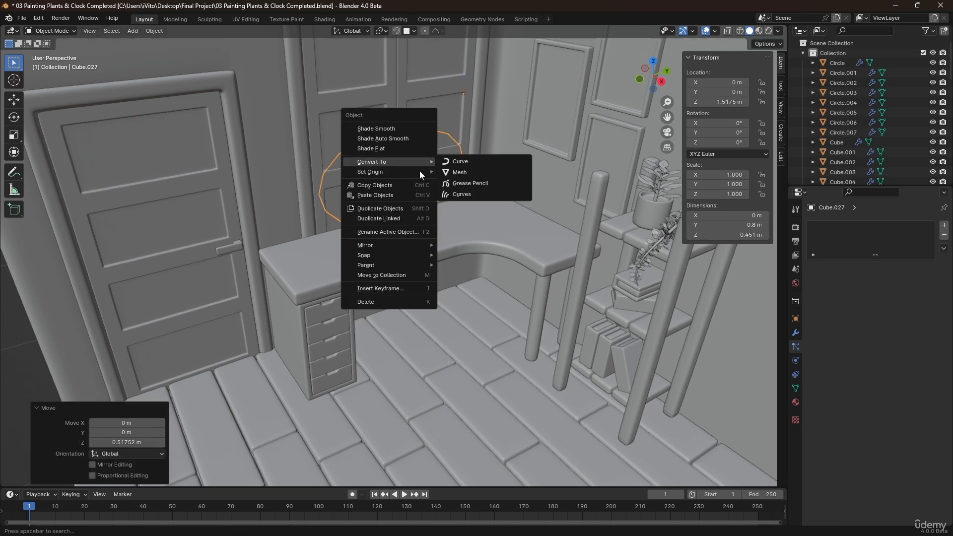
{"action": "mouse_move", "coordinate": [419, 171]}
{"action": "left_click", "coordinate": [466, 182]}
Place the panel above the desk by moving it along X to about -0.807 m and along Z to about 1.066 m.
{"action": "middle_click_drag", "start_coordinate": [409, 192], "coordinate": [402, 261], "text": "shift"}
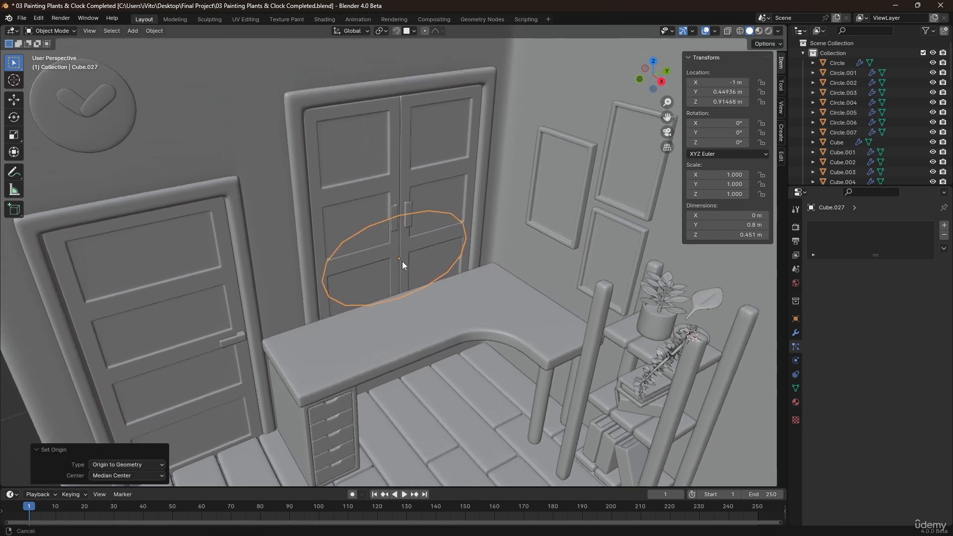
{"action": "key", "text": "g"}
{"action": "key", "text": "x"}
{"action": "left_click", "coordinate": [421, 293]}
{"action": "key", "text": "Tab"}
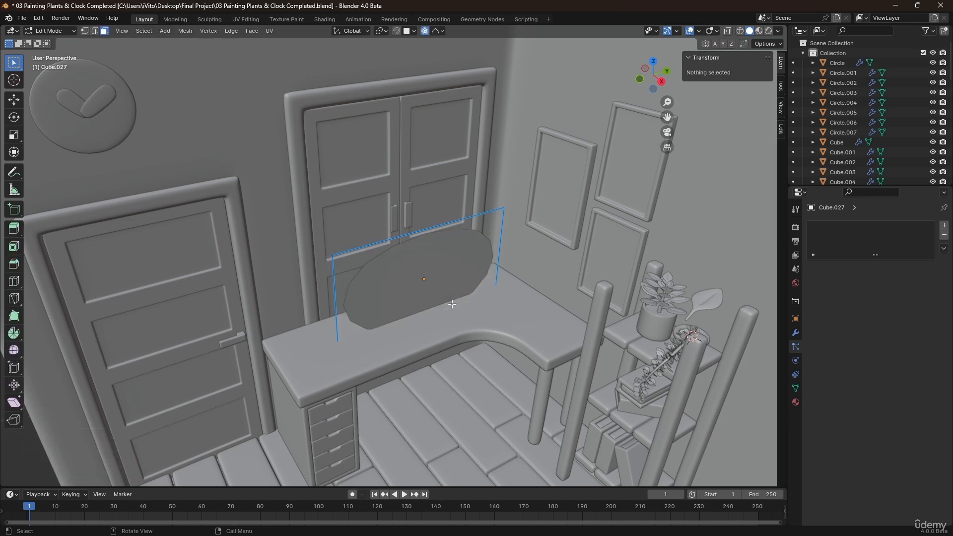
{"action": "key", "text": "a"}
{"action": "key", "text": "g"}
{"action": "key", "text": "z"}
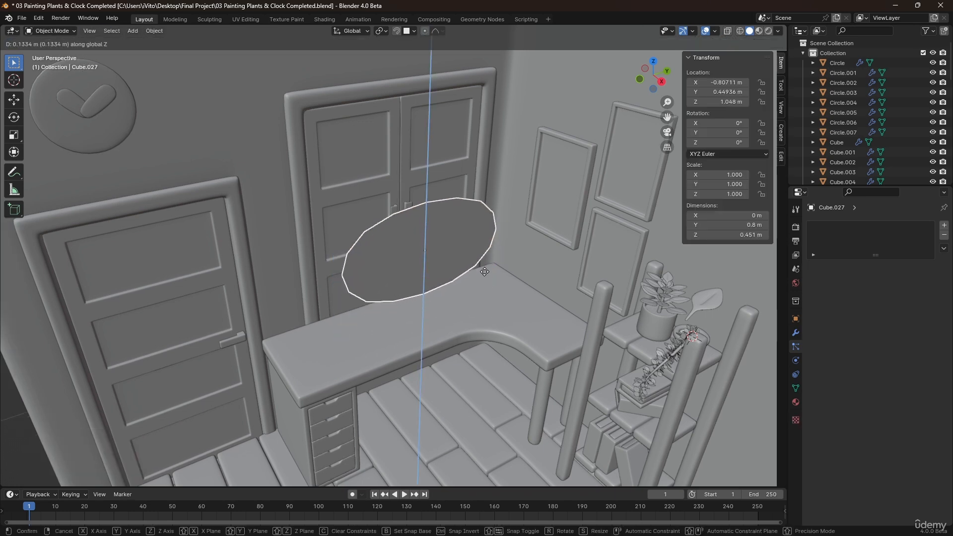
{"action": "left_click", "coordinate": [484, 273]}
Extrude the whole panel face about 0.05 m to give the monitor its thickness.
{"action": "key", "text": "alt+a"}
{"action": "key", "text": "a"}
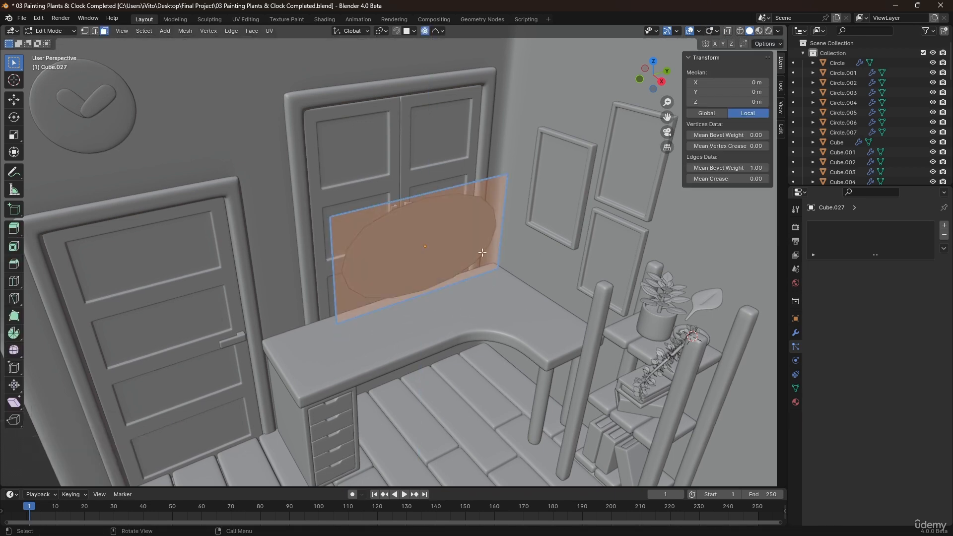
{"action": "key", "text": "e"}
{"action": "left_click", "coordinate": [477, 253]}
Inset the monitor's front face by about 0.011 m to form a thin bezel.
{"action": "scroll", "coordinate": [457, 247], "scroll_direction": "up", "scroll_amount": 1}
{"action": "middle_click_drag", "start_coordinate": [456, 247], "coordinate": [438, 261]}
{"action": "scroll", "coordinate": [437, 261], "scroll_direction": "up", "scroll_amount": 2}
{"action": "key", "text": "i"}
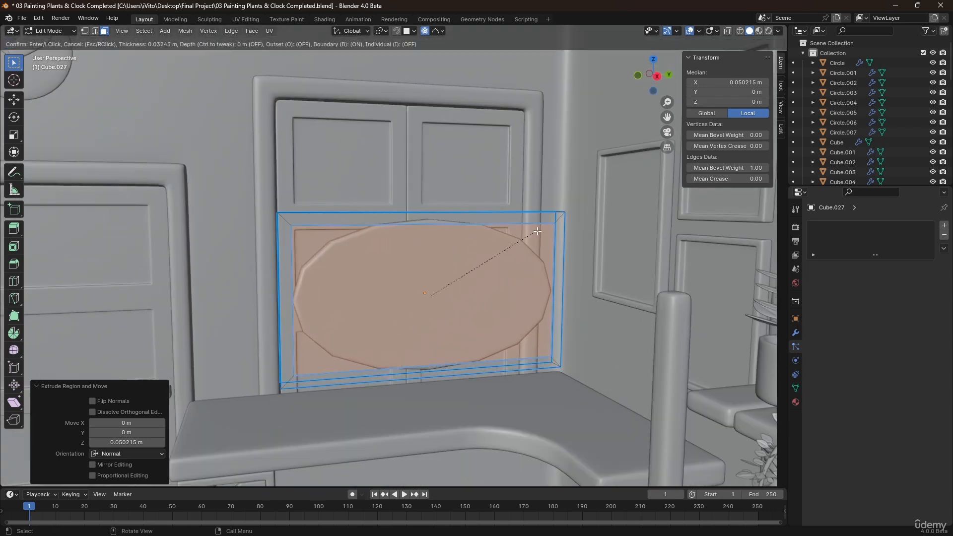
{"action": "left_click", "coordinate": [543, 227]}
Select the lower inner edge of the bezel on the monitor's front.
{"action": "scroll", "coordinate": [437, 308], "scroll_direction": "up", "scroll_amount": 2}
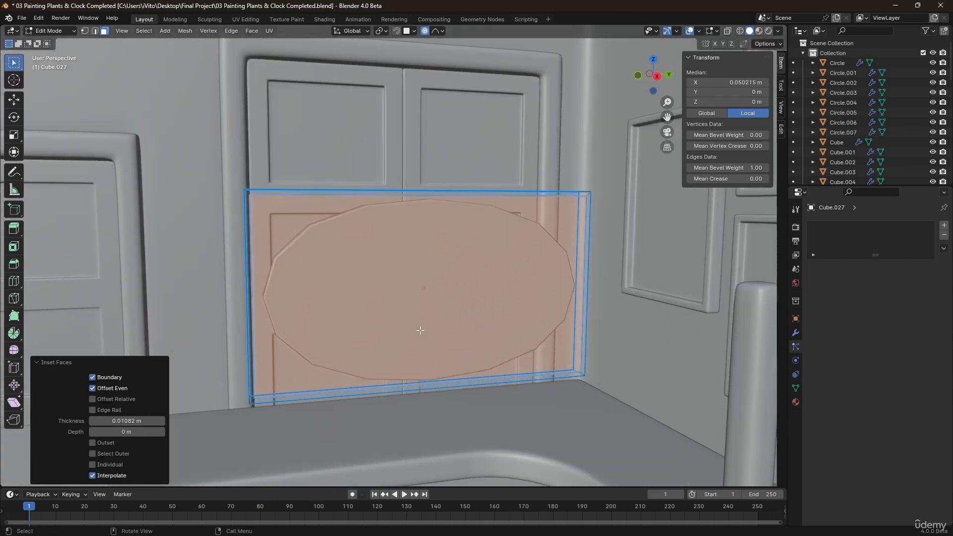
{"action": "key", "text": "1"}
{"action": "middle_click_drag", "start_coordinate": [359, 368], "coordinate": [218, 318]}
{"action": "scroll", "coordinate": [215, 395], "scroll_direction": "up", "scroll_amount": 5}
{"action": "left_click", "coordinate": [215, 395]}
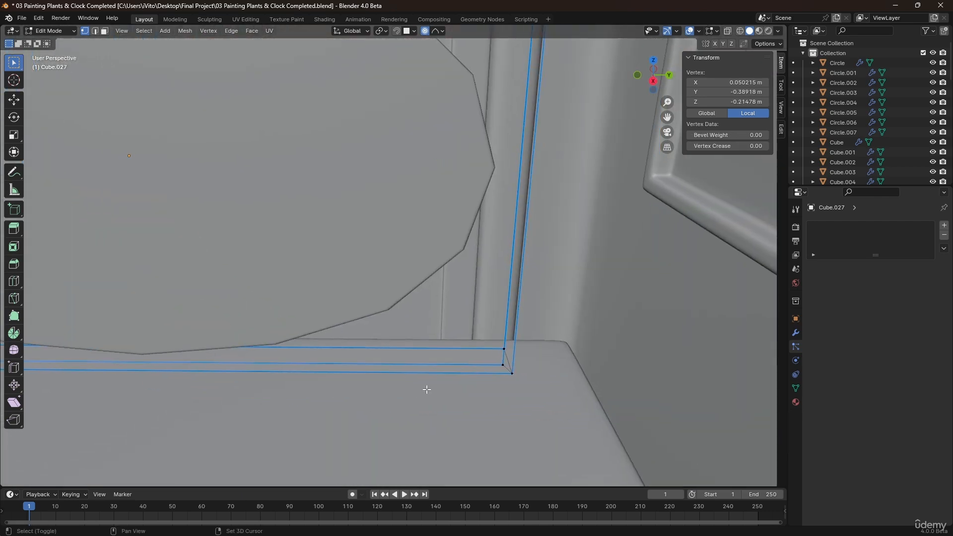
{"action": "left_click", "coordinate": [502, 365], "text": "alt"}
{"action": "middle_click_drag", "start_coordinate": [502, 365], "coordinate": [453, 268]}
{"action": "key", "text": "g"}
{"action": "key", "text": "z"}
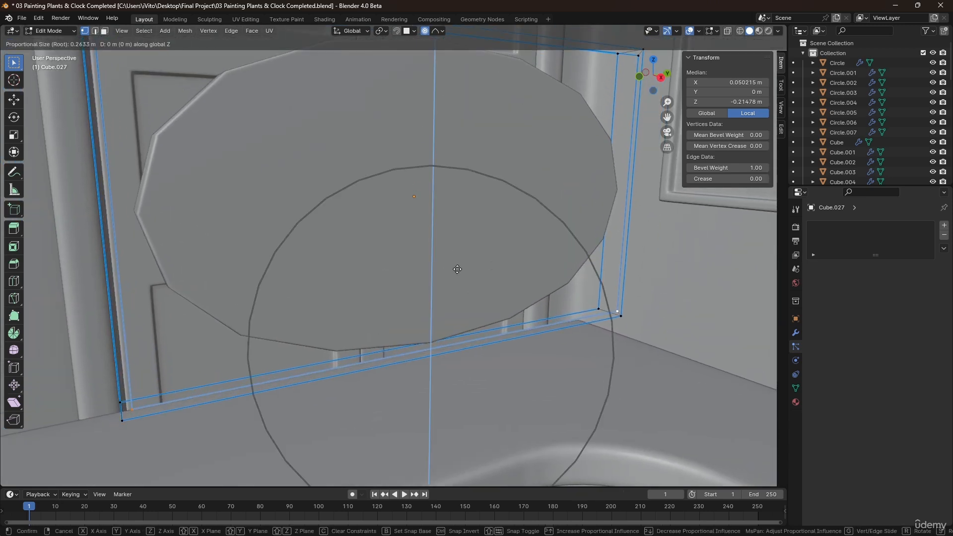
{"action": "key", "text": "Escape"}
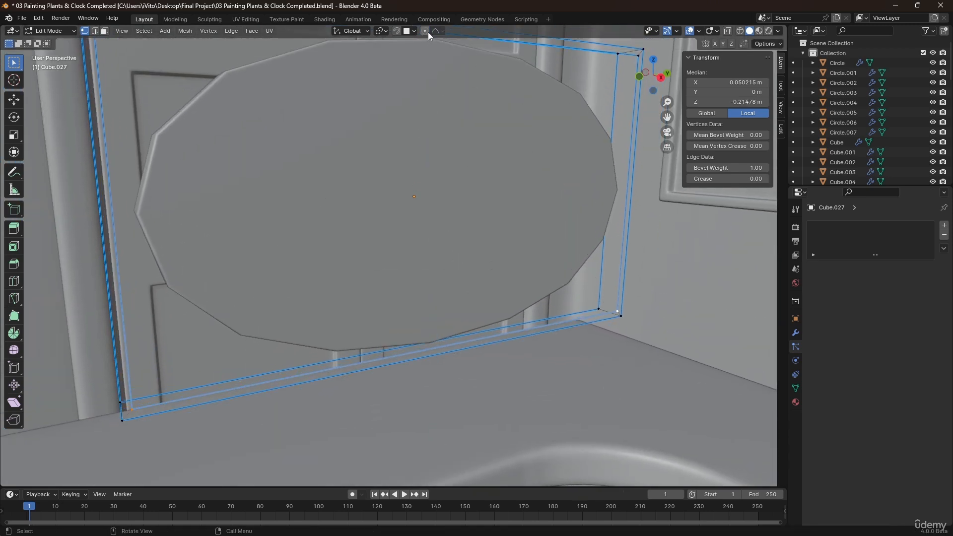
With proportional editing off, raise the lower inner bezel edge about 0.018 m along Z to widen the bottom bezel.
{"action": "key", "text": "g"}
{"action": "key", "text": "z"}
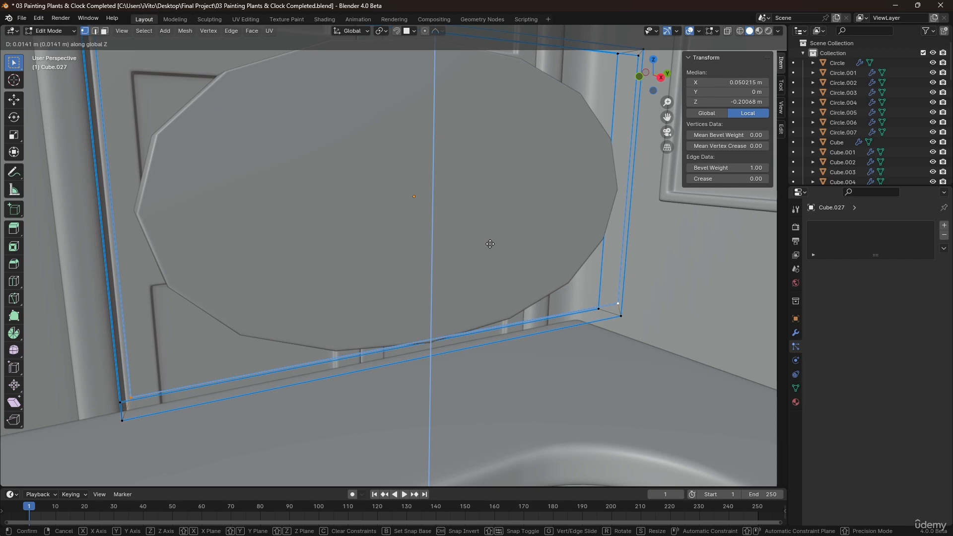
{"action": "left_click", "coordinate": [489, 241]}
{"action": "scroll", "coordinate": [381, 362], "scroll_direction": "down", "scroll_amount": 1}
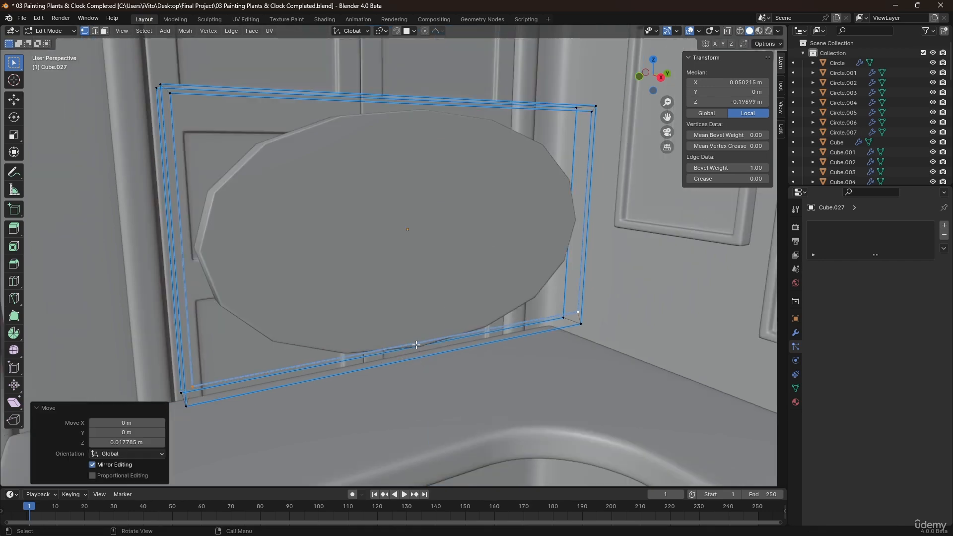
Set the mean bevel weight of all the monitor's edges to 1.00.
{"action": "key", "text": "Tab"}
{"action": "scroll", "coordinate": [418, 343], "scroll_direction": "down", "scroll_amount": 2}
{"action": "key", "text": "Tab"}
{"action": "key", "text": "a"}
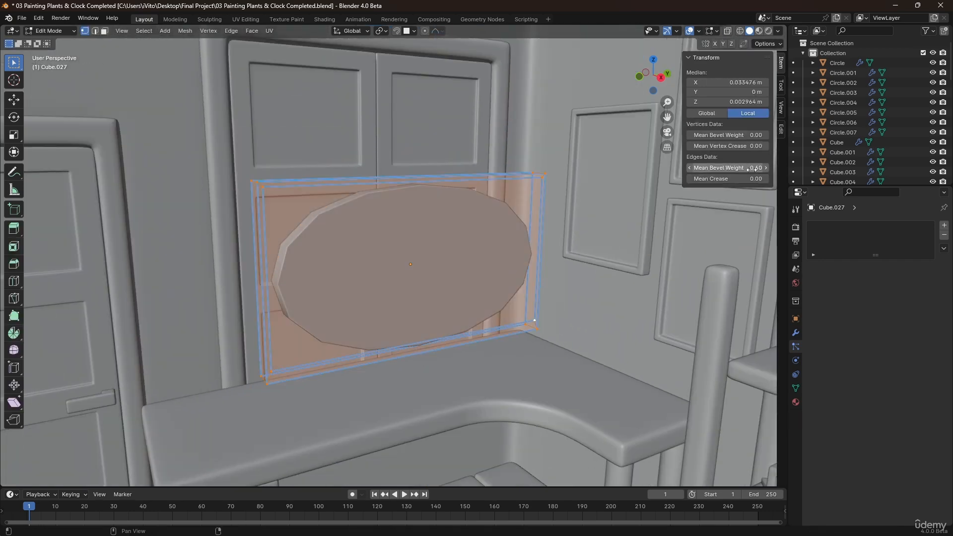
{"action": "left_click_drag", "start_coordinate": [728, 167], "coordinate": [750, 167]}
{"action": "key", "text": "Tab"}
{"action": "mouse_move", "coordinate": [392, 281]}
{"action": "middle_mouse_down"}
{"action": "mouse_move", "coordinate": [357, 255]}
{"action": "mouse_move", "coordinate": [406, 266]}
{"action": "mouse_move", "coordinate": [388, 297]}
{"action": "middle_mouse_up"}
{"action": "key", "text": "Tab"}
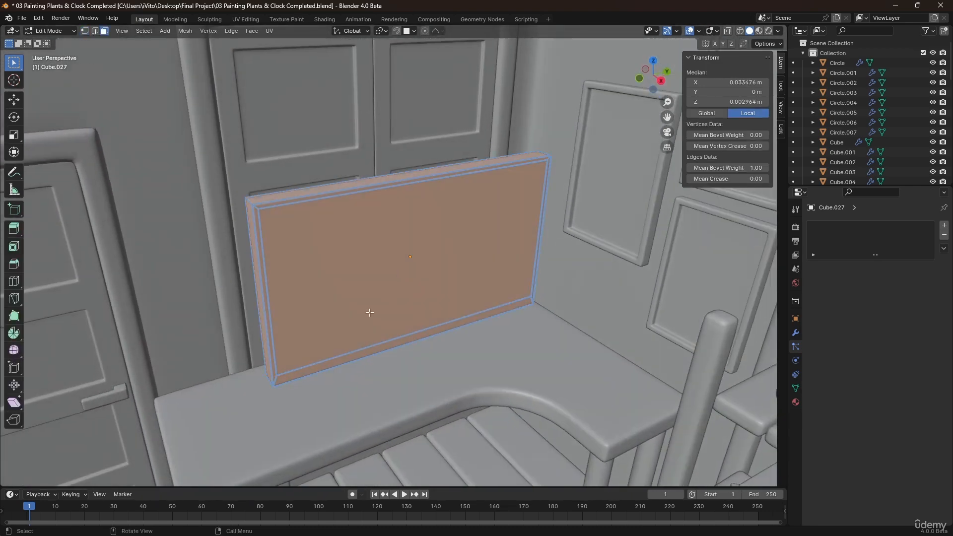
Extrude the front screen face inward and set the mean bevel weight of the surrounding edges to 1.00.
{"action": "scroll", "coordinate": [359, 288], "scroll_direction": "up", "scroll_amount": 2}
{"action": "left_click", "coordinate": [439, 281]}
{"action": "key", "text": "ctrl+i"}
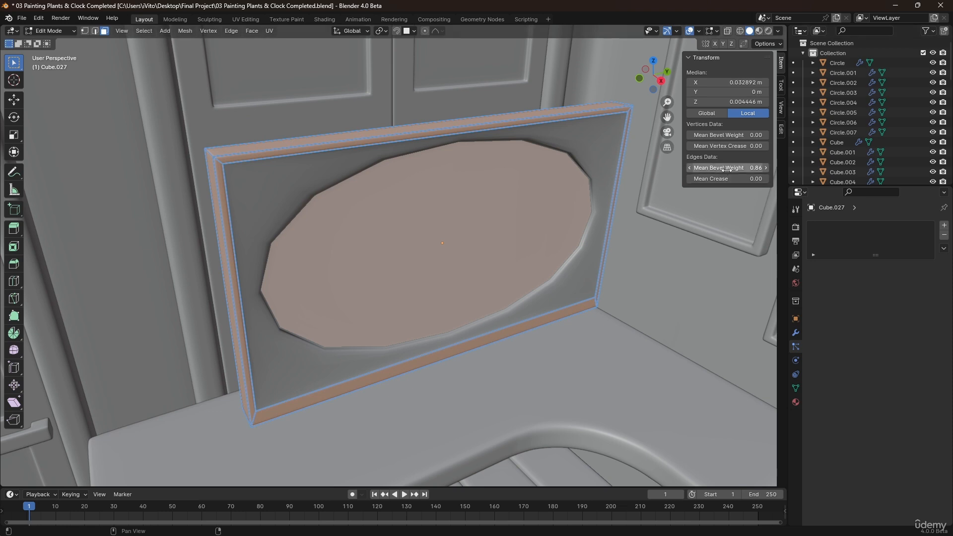
{"action": "left_click_drag", "start_coordinate": [729, 168], "coordinate": [759, 168]}
Move the recessed screen face forward along X to a local X of about 0.041 m, making the recess shallower.
{"action": "left_click", "coordinate": [468, 238]}
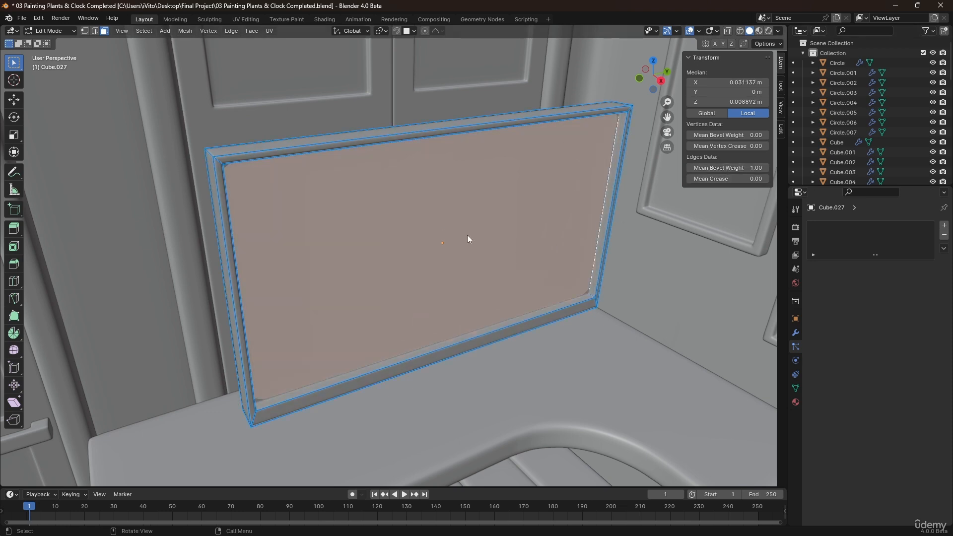
{"action": "key", "text": "g"}
{"action": "key", "text": "x"}
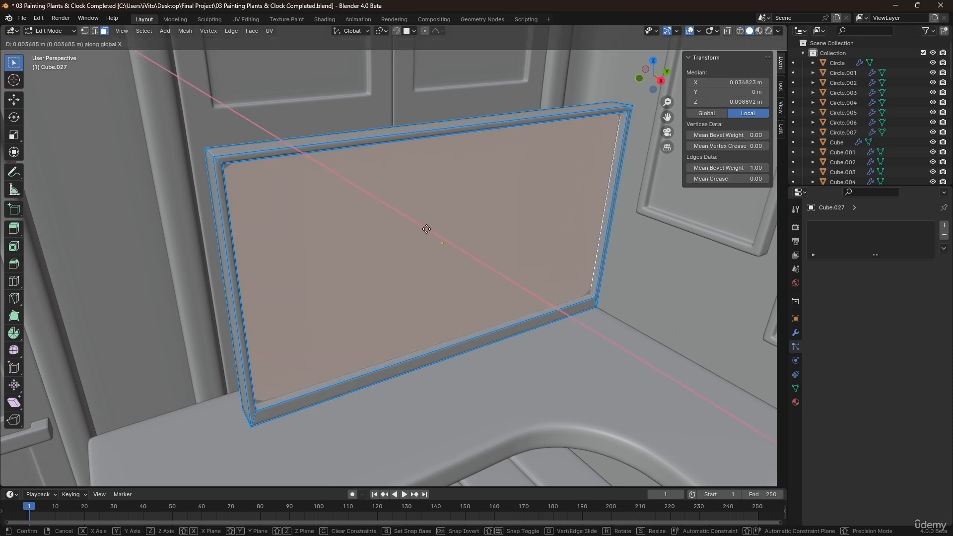
{"action": "left_click", "coordinate": [425, 229]}
{"action": "middle_click_drag", "start_coordinate": [416, 269], "coordinate": [435, 280]}
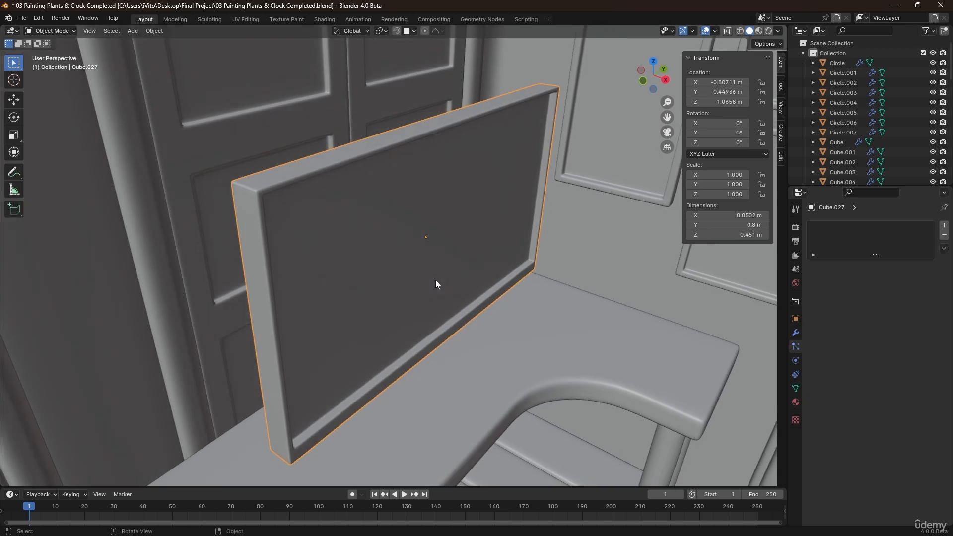
{"action": "key", "text": "g"}
{"action": "key", "text": "x"}
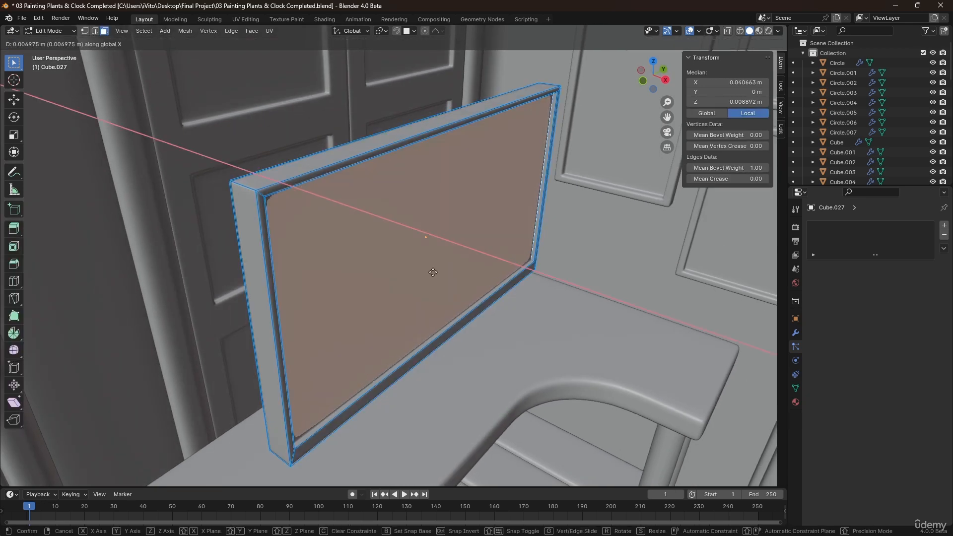
{"action": "left_click", "coordinate": [433, 273]}
{"action": "key", "text": "Tab"}
Isolate the monitor in local view, duplicate its back face in place and separate the copy into its own object.
{"action": "middle_click_drag", "start_coordinate": [464, 327], "coordinate": [372, 234]}
{"action": "key", "text": "KP_Divide"}
{"action": "key", "text": "Tab"}
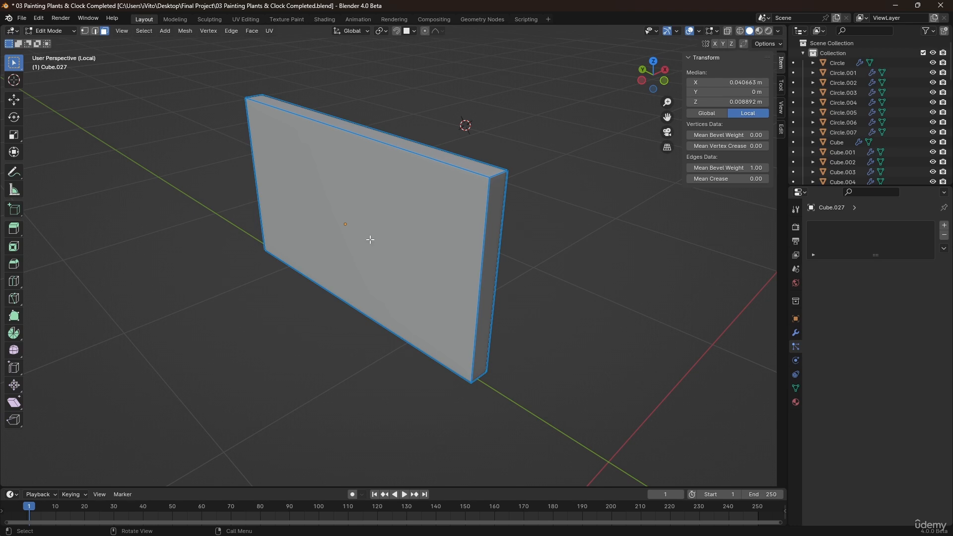
{"action": "left_click", "coordinate": [371, 240]}
{"action": "key", "text": "shift+d"}
{"action": "right_click", "coordinate": [294, 226]}
{"action": "key", "text": "p"}
{"action": "left_click", "coordinate": [293, 226]}
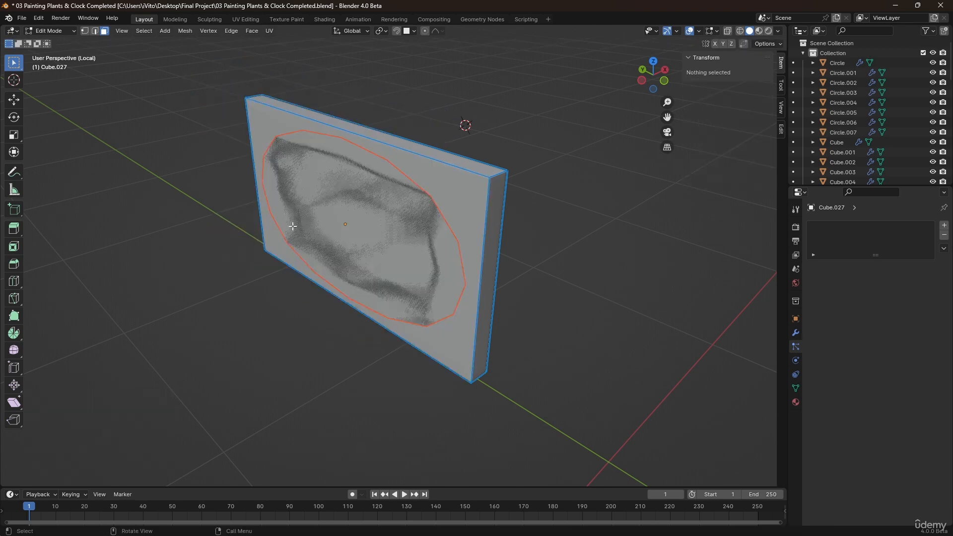
Scale the separated back face's geometry down to about 0.109 to start the monitor stand.
{"action": "key", "text": "Tab"}
{"action": "left_click", "coordinate": [383, 241]}
{"action": "key", "text": "Tab"}
{"action": "key", "text": "a"}
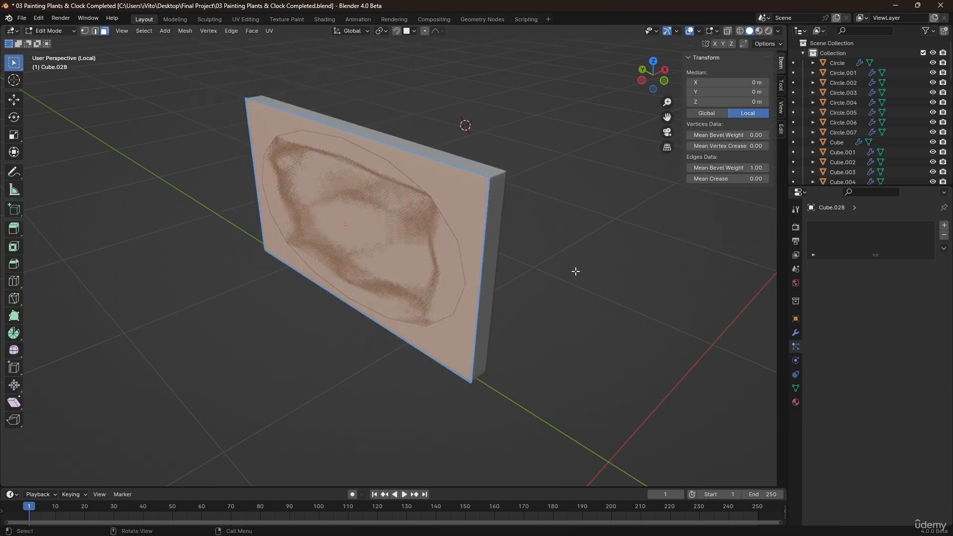
{"action": "key", "text": "s"}
{"action": "left_click", "coordinate": [377, 236]}
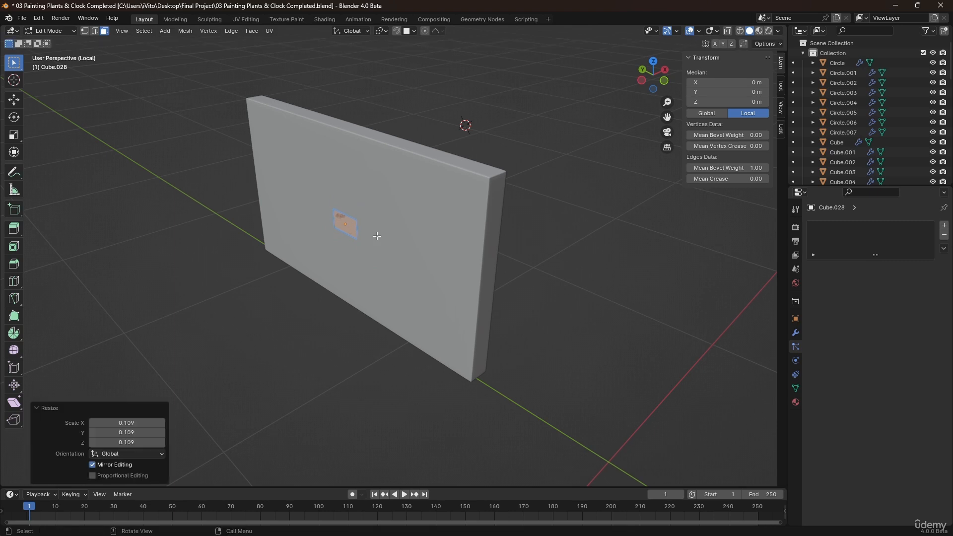
Extrude the small stand face backwards twice, the second time by about 0.014 m, to form a two-part block.
{"action": "middle_click_drag", "start_coordinate": [383, 256], "coordinate": [342, 232]}
{"action": "scroll", "coordinate": [342, 232], "scroll_direction": "up", "scroll_amount": 4}
{"action": "key", "text": "e"}
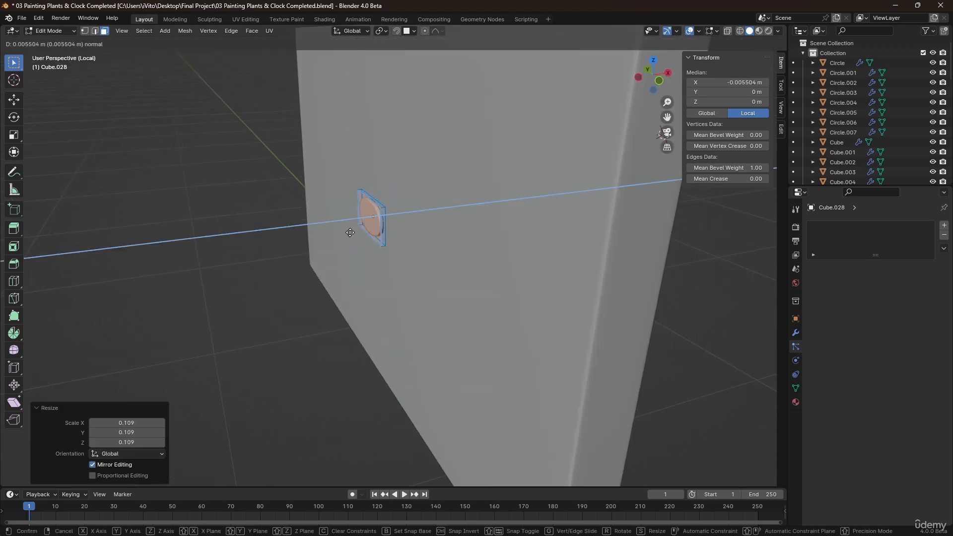
{"action": "left_click", "coordinate": [346, 232]}
{"action": "key", "text": "e"}
{"action": "left_click", "coordinate": [338, 236]}
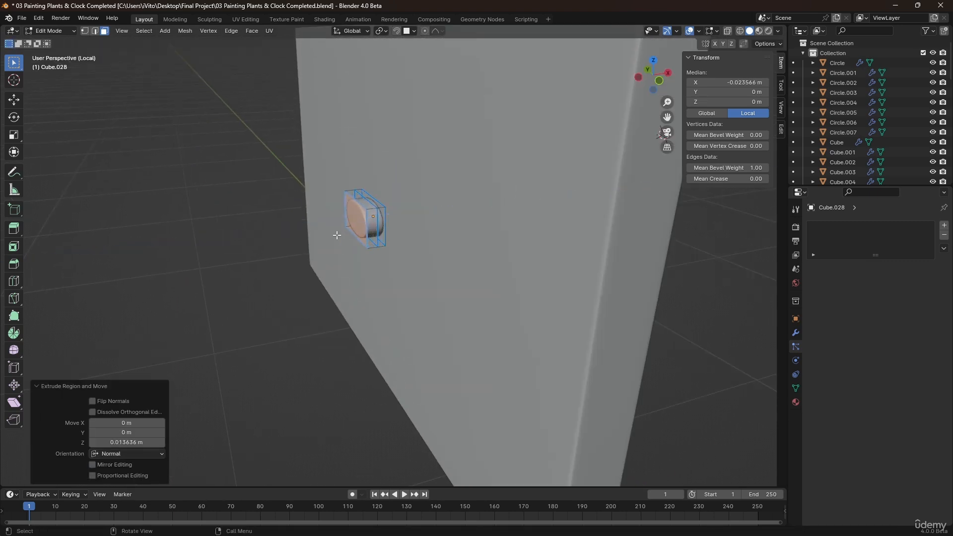
Leave local view and extrude the rear segment's underside down about 0.285 m to the desktop.
{"action": "middle_click_drag", "start_coordinate": [338, 236], "coordinate": [361, 194]}
{"action": "left_click", "coordinate": [370, 251]}
{"action": "key", "text": "KP_Divide"}
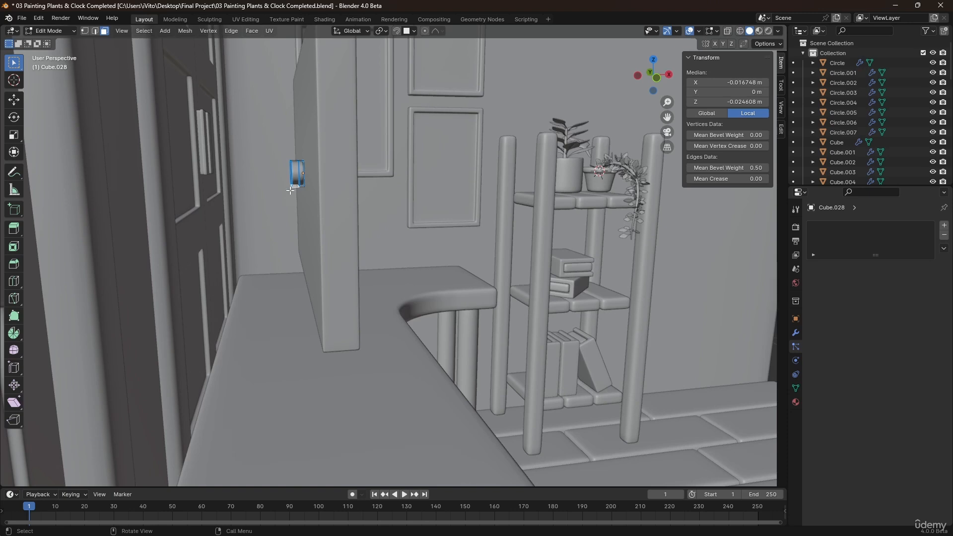
{"action": "key", "text": "e"}
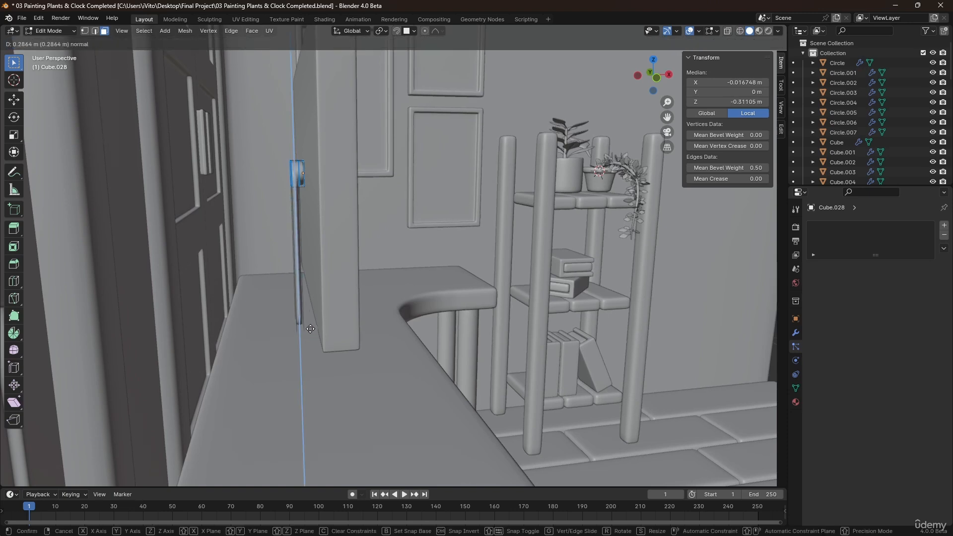
{"action": "left_click", "coordinate": [310, 323]}
{"action": "middle_click_drag", "start_coordinate": [310, 323], "coordinate": [270, 318]}
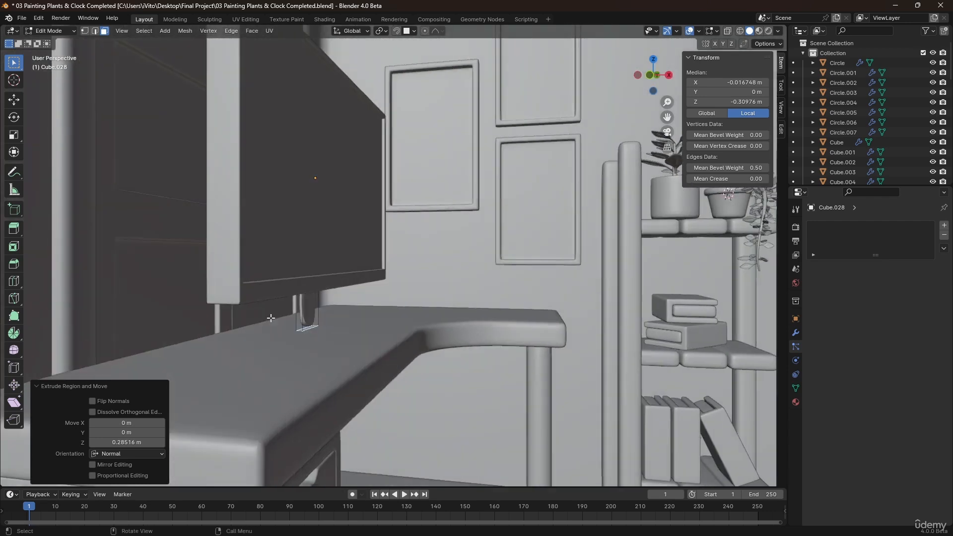
Add a horizontal loop cut to the stand's leg and slide it close to the base.
{"action": "scroll", "coordinate": [270, 321], "scroll_direction": "up", "scroll_amount": 4}
{"action": "key", "text": "ctrl+r"}
{"action": "left_click", "coordinate": [312, 273]}
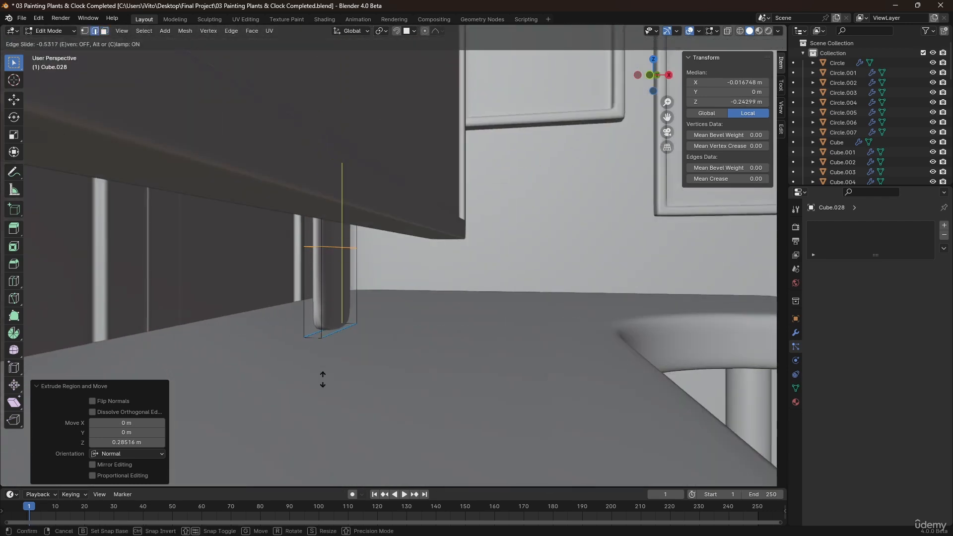
{"action": "left_click", "coordinate": [327, 445]}
Extrude the small front face at the base of the leg forward to form the stand's foot.
{"action": "key", "text": "3"}
{"action": "left_click", "coordinate": [334, 333]}
{"action": "middle_click_drag", "start_coordinate": [332, 340], "coordinate": [360, 348]}
{"action": "key", "text": "e"}
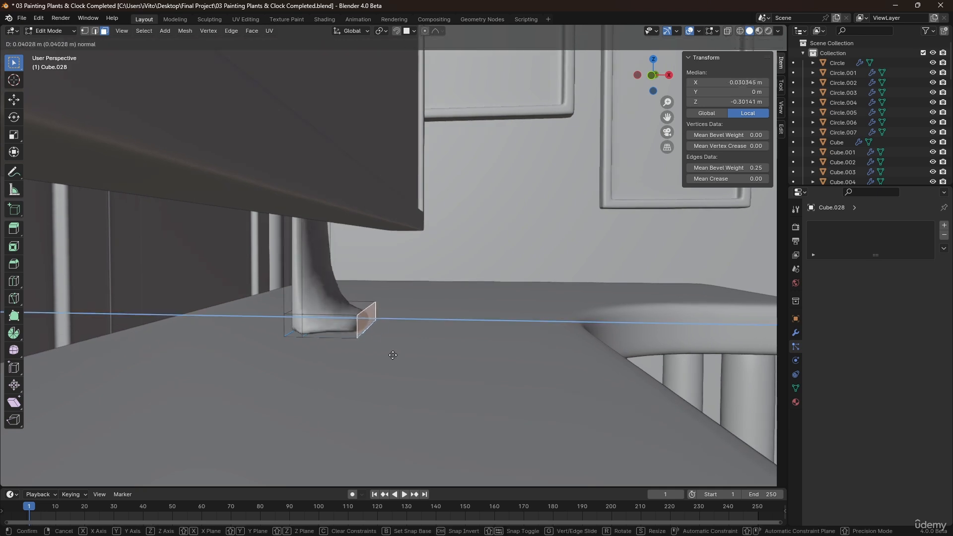
{"action": "left_click", "coordinate": [433, 362]}
Set the mean bevel weight of the entire linked stand mesh to 1.00.
{"action": "key", "text": "ctrl+l"}
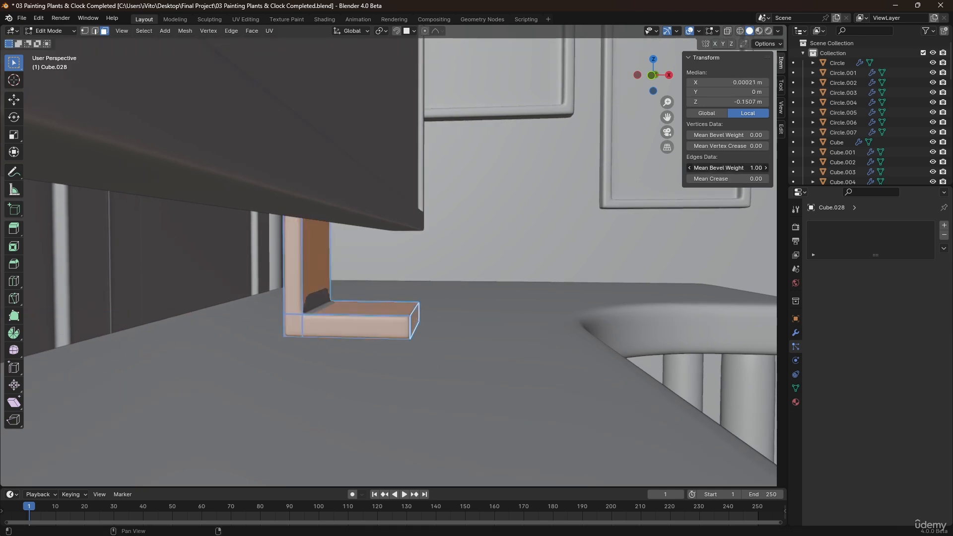
{"action": "key", "text": "Tab"}
{"action": "middle_click_drag", "start_coordinate": [266, 306], "coordinate": [243, 317]}
{"action": "scroll", "coordinate": [195, 315], "scroll_direction": "down", "scroll_amount": 1}
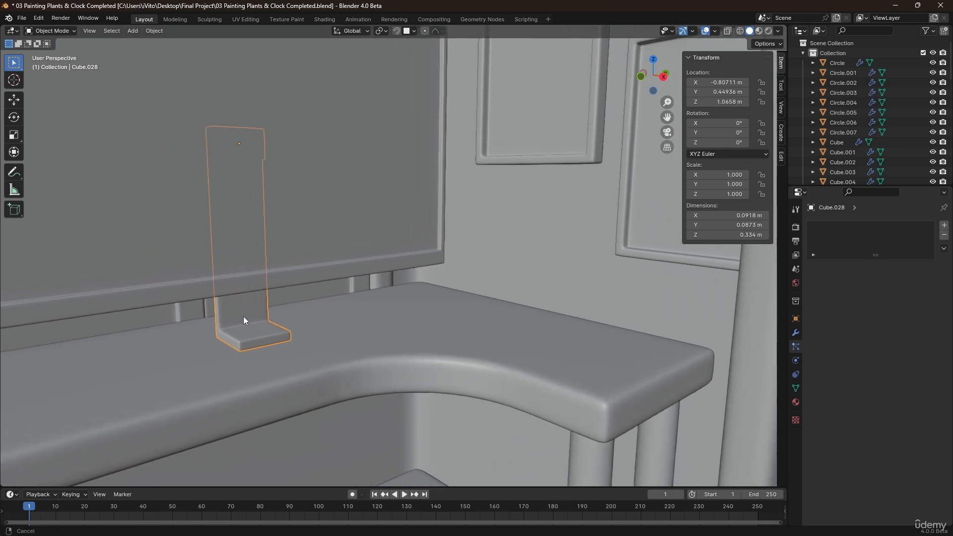
Lower the monitor screen about 0.024 m along Z towards the desk.
{"action": "left_click", "coordinate": [238, 264]}
{"action": "key", "text": "g"}
{"action": "key", "text": "z"}
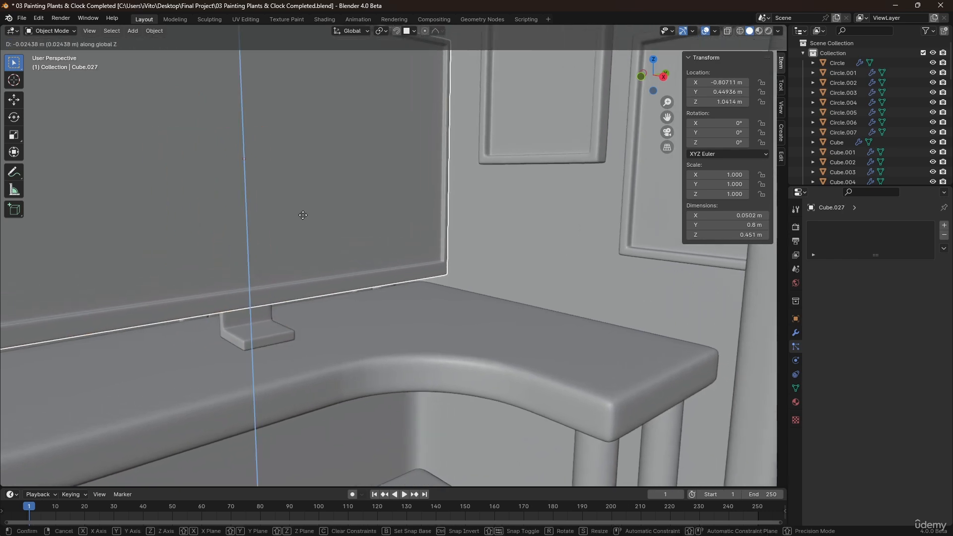
{"action": "left_click", "coordinate": [270, 251]}
{"action": "scroll", "coordinate": [270, 251], "scroll_direction": "down", "scroll_amount": 3}
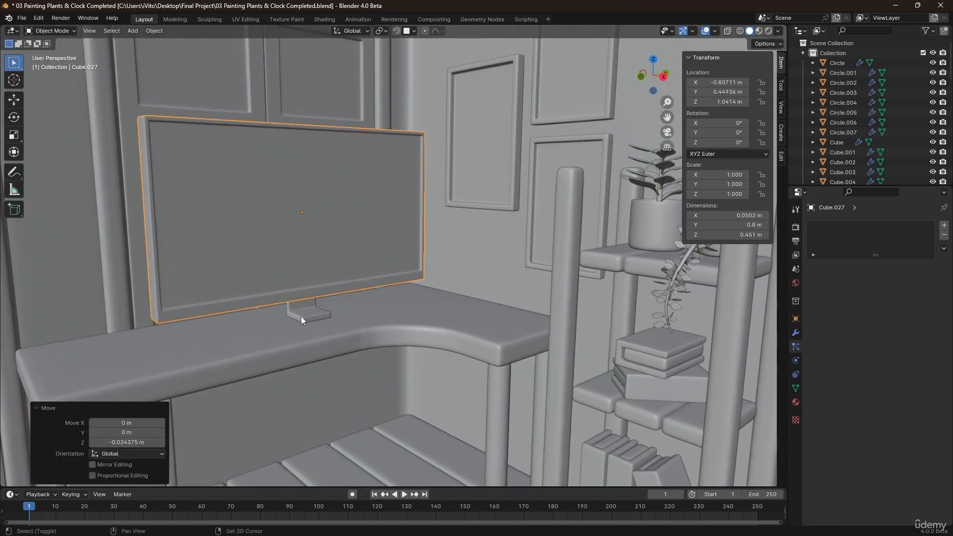
Parent the stand to the monitor screen using the Object parent type.
{"action": "left_click", "coordinate": [301, 316]}
{"action": "left_click", "coordinate": [315, 215], "text": "shift"}
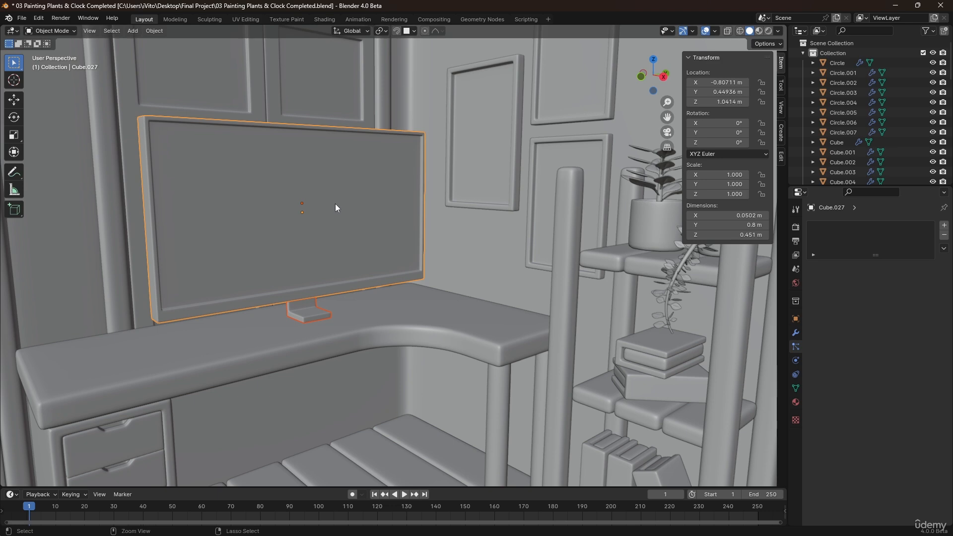
{"action": "key", "text": "ctrl+p"}
{"action": "left_click", "coordinate": [336, 205]}
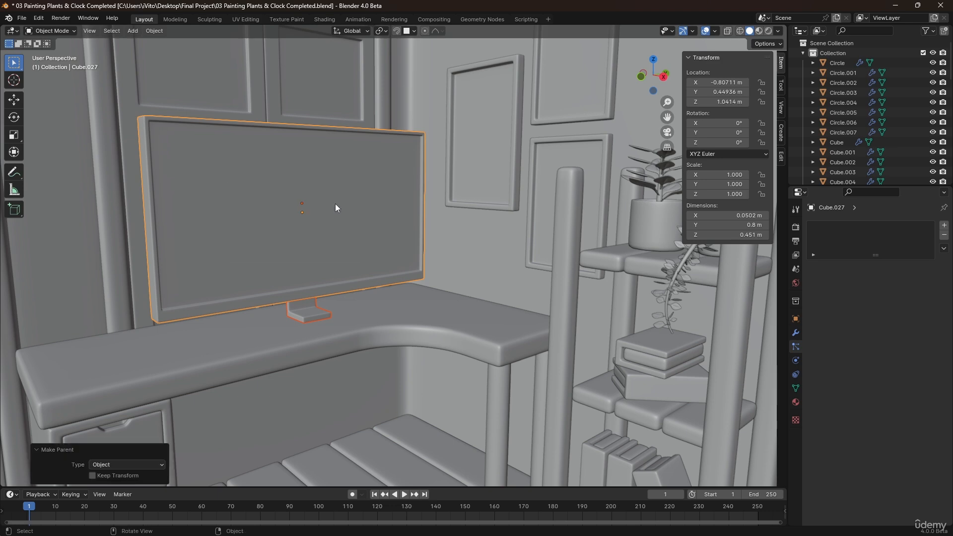
Scale the monitor with its parented stand down uniformly to about 0.702.
{"action": "middle_click_drag", "start_coordinate": [335, 204], "coordinate": [384, 239], "text": "shift"}
{"action": "left_click", "coordinate": [375, 370]}
{"action": "left_click", "coordinate": [371, 289]}
{"action": "key", "text": "s"}
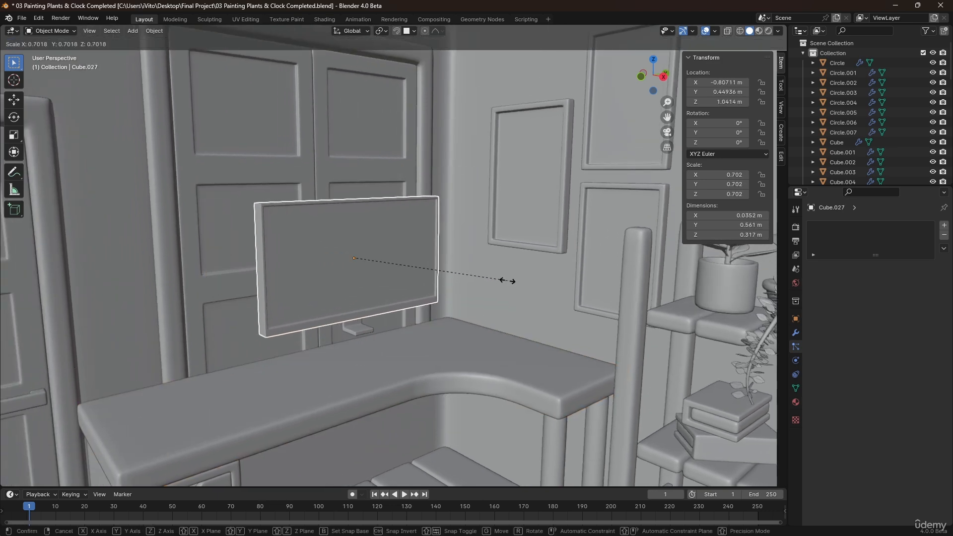
{"action": "left_click", "coordinate": [497, 279]}
Lower the monitor about 0.085 m along Z so the stand's foot rests on the desktop.
{"action": "middle_click_drag", "start_coordinate": [497, 278], "coordinate": [391, 264]}
{"action": "key", "text": "g"}
{"action": "key", "text": "z"}
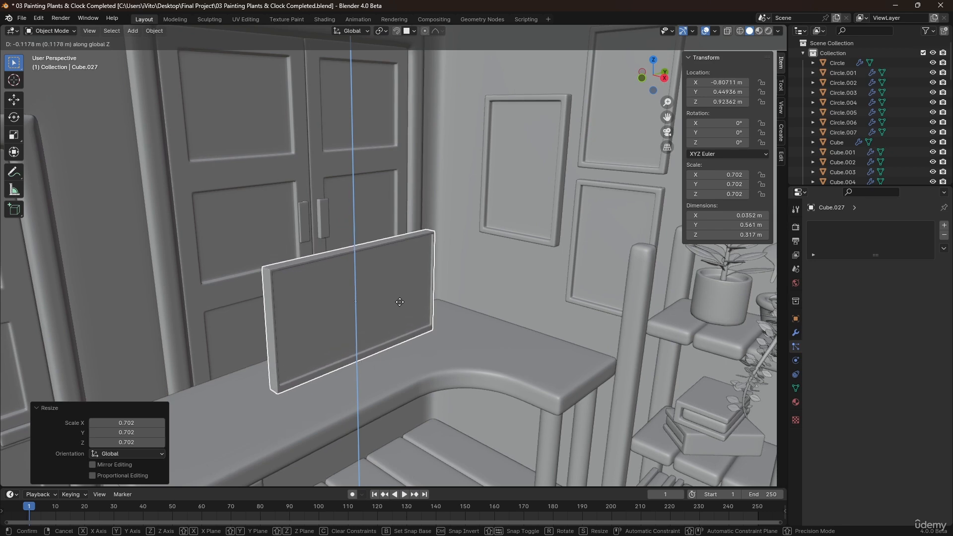
{"action": "left_click", "coordinate": [399, 295]}
{"action": "key", "text": "g"}
{"action": "key", "text": "z"}
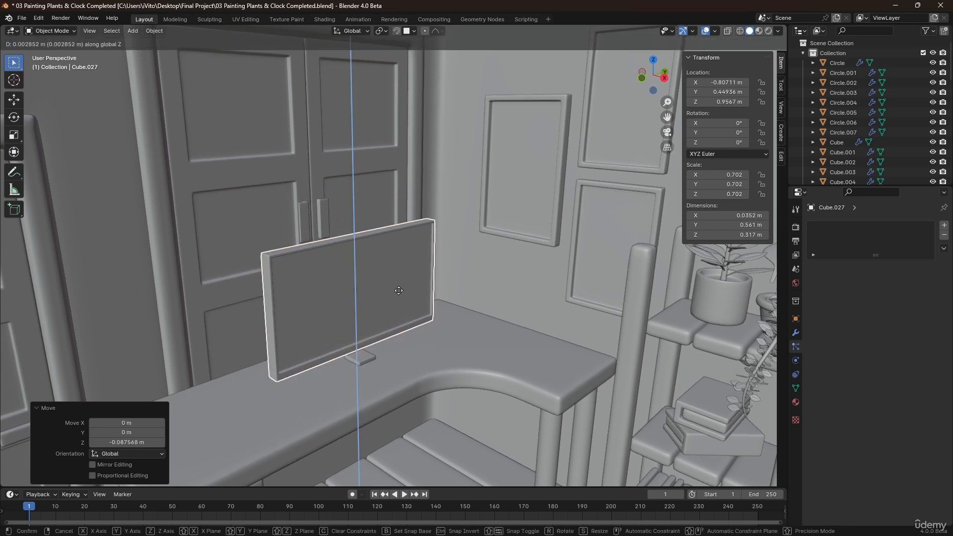
{"action": "left_click", "coordinate": [325, 292]}
Shift the monitor horizontally towards the wall behind the desk, with the Z axis locked.
{"action": "middle_click_drag", "start_coordinate": [325, 296], "coordinate": [487, 285]}
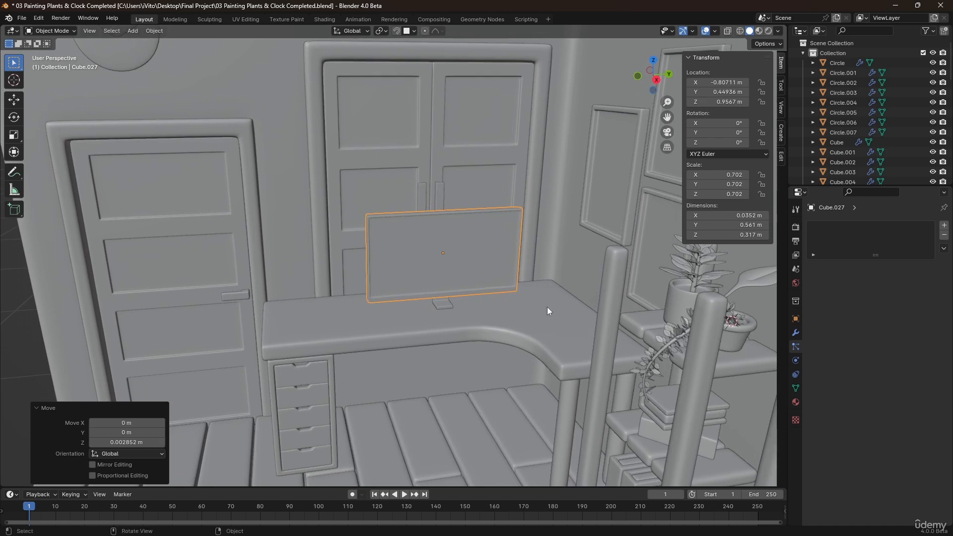
{"action": "key", "text": "g"}
{"action": "key", "text": "shift+z"}
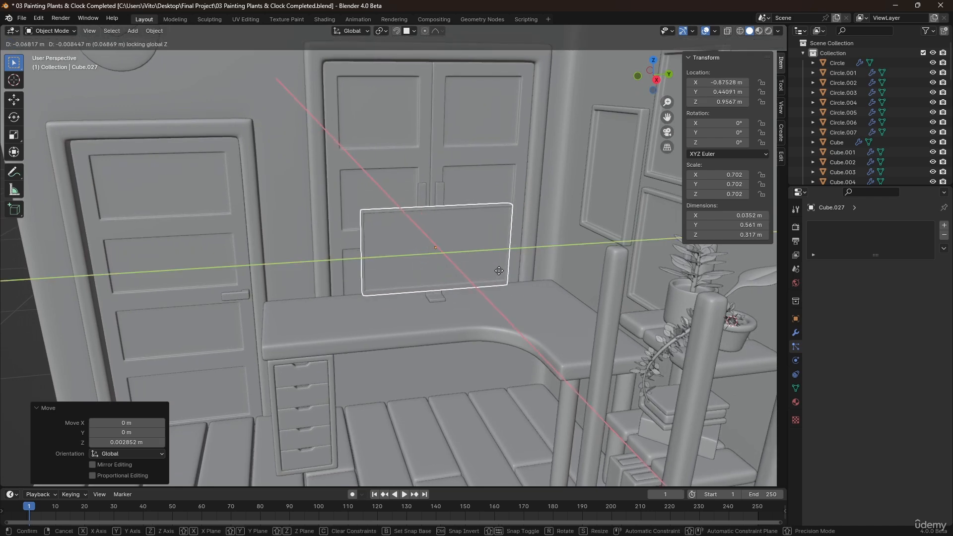
{"action": "left_click", "coordinate": [498, 272]}
Examine the scaled monitor's placement on the desk and its proportions within the whole room.
{"action": "middle_click_drag", "start_coordinate": [496, 272], "coordinate": [486, 306]}
{"action": "left_click", "coordinate": [485, 368]}
{"action": "scroll", "coordinate": [477, 360], "scroll_direction": "down", "scroll_amount": 6}
{"action": "middle_click_drag", "start_coordinate": [468, 352], "coordinate": [381, 304]}
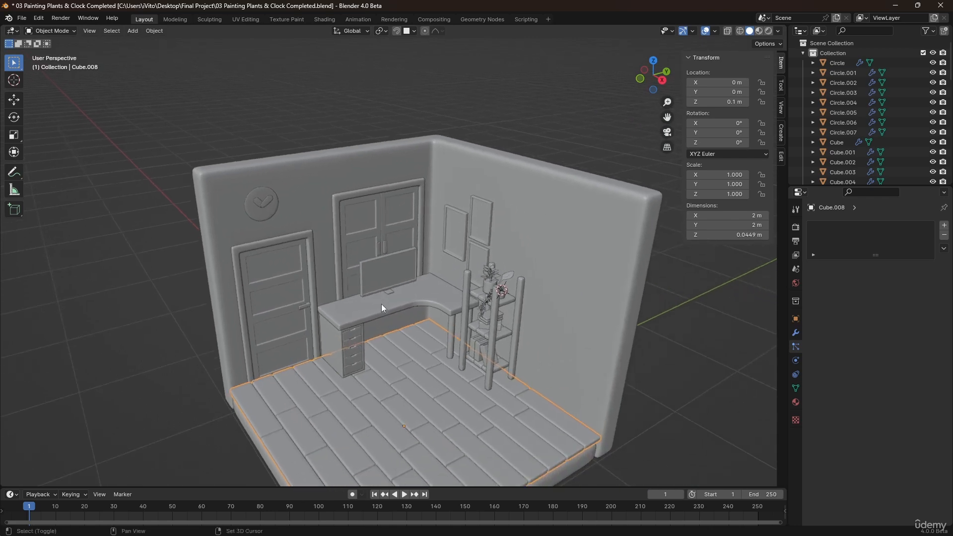
{"action": "scroll", "coordinate": [395, 327], "scroll_direction": "up", "scroll_amount": 5}
{"action": "scroll", "coordinate": [393, 317], "scroll_direction": "up", "scroll_amount": 8}
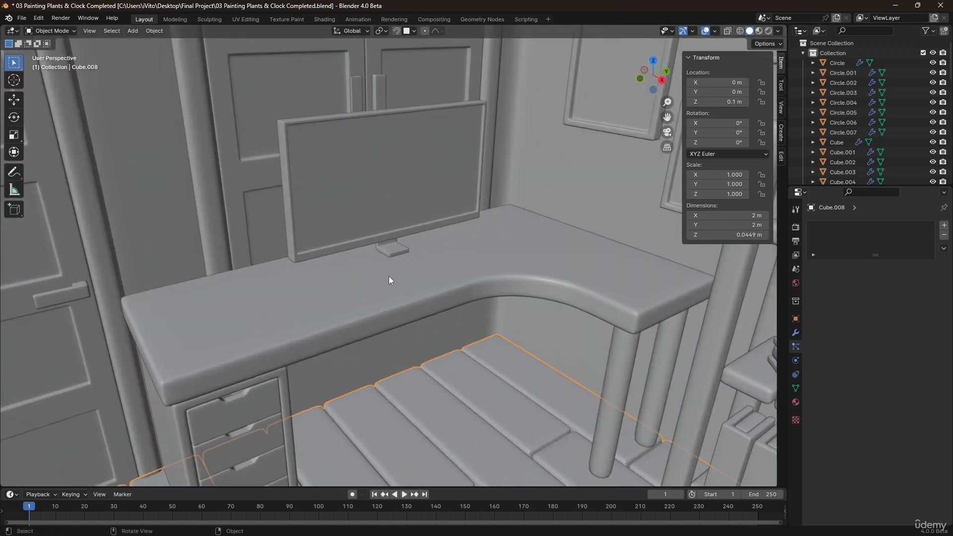
{"action": "middle_click_drag", "start_coordinate": [374, 313], "coordinate": [360, 329]}
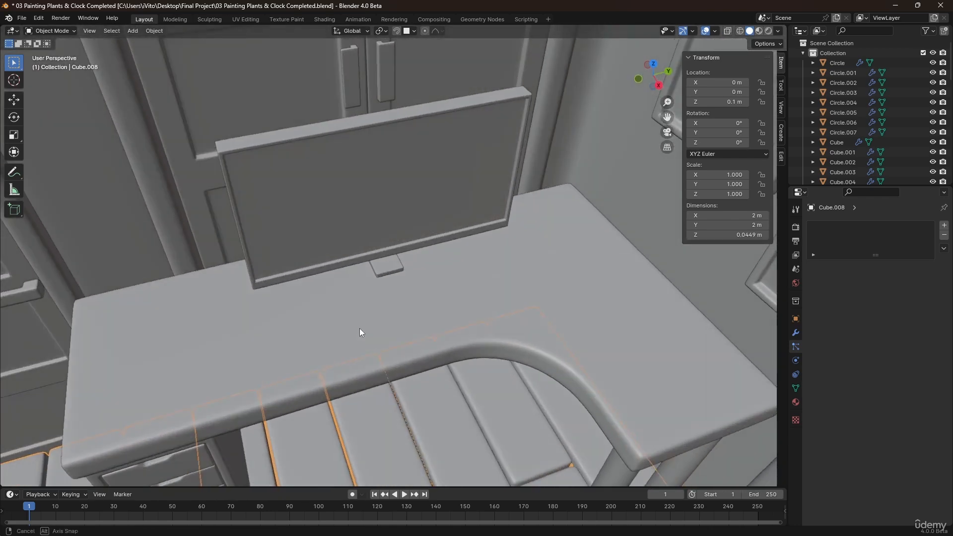
Duplicate the top face of the stand's foot in place, separate it into its own object and select that object.
{"action": "scroll", "coordinate": [392, 329], "scroll_direction": "up", "scroll_amount": 4}
{"action": "left_click", "coordinate": [388, 227]}
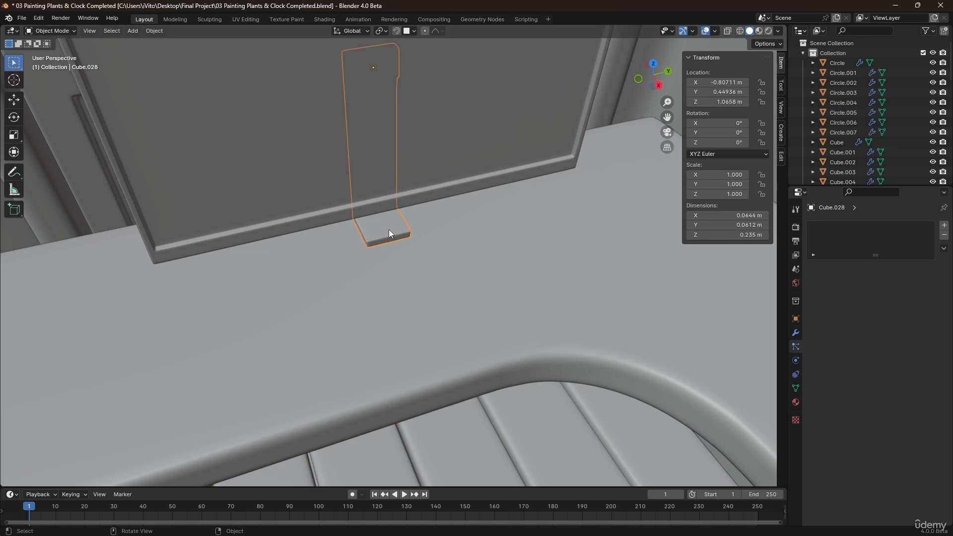
{"action": "key", "text": "Tab"}
{"action": "key", "text": "a"}
{"action": "key", "text": "shift+d"}
{"action": "right_click", "coordinate": [403, 272]}
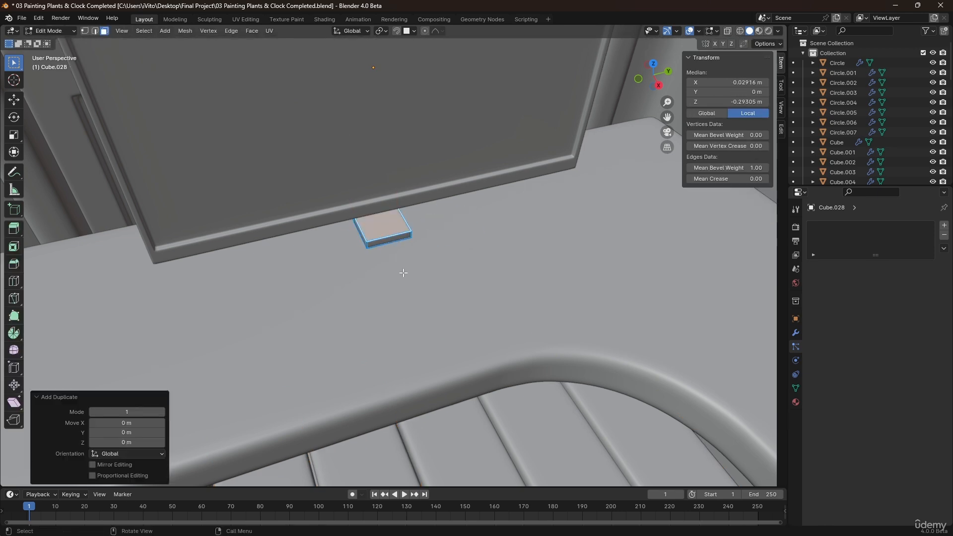
{"action": "key", "text": "p"}
{"action": "left_click", "coordinate": [403, 272]}
{"action": "key", "text": "Tab"}
{"action": "left_click", "coordinate": [389, 232]}
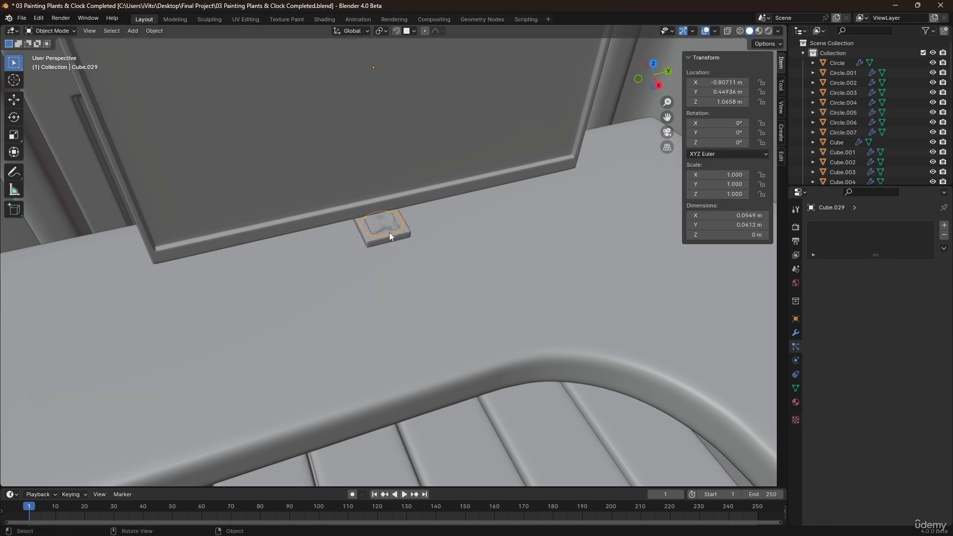
Move the separated face along X onto the open desk area in front of the monitor, entering a shift of about 0.116 m.
{"action": "key", "text": "g"}
{"action": "key", "text": "z"}
{"action": "key", "text": "x"}
{"action": "left_click", "coordinate": [418, 292]}
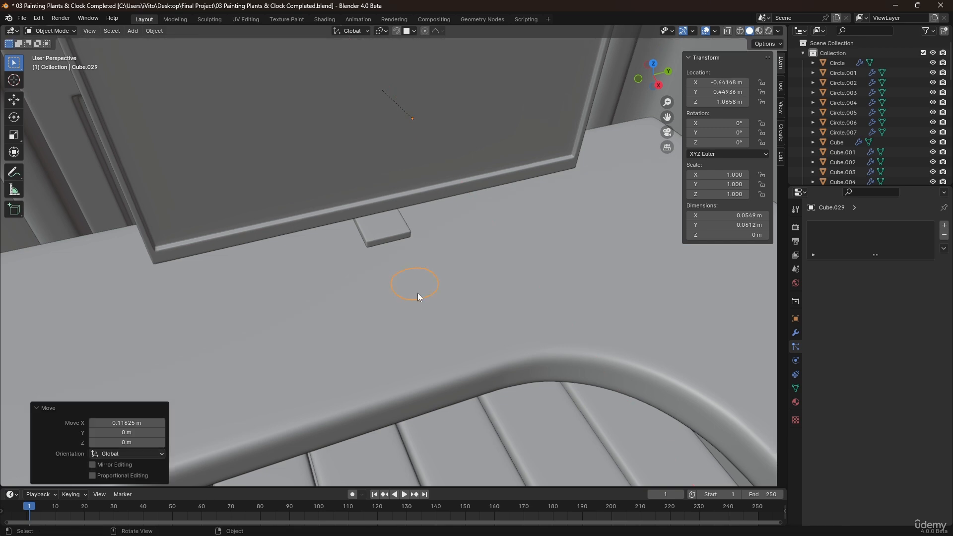
Set the separated face's origin to its geometry and clear its parent while keeping the transformation.
{"action": "right_click", "coordinate": [418, 293]}
{"action": "left_click", "coordinate": [460, 302]}
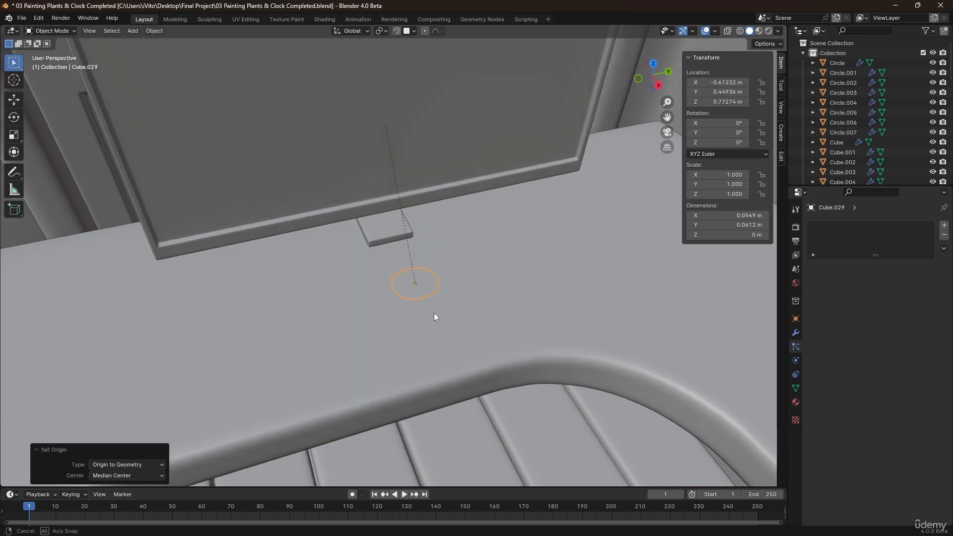
{"action": "middle_click_drag", "start_coordinate": [436, 317], "coordinate": [457, 300]}
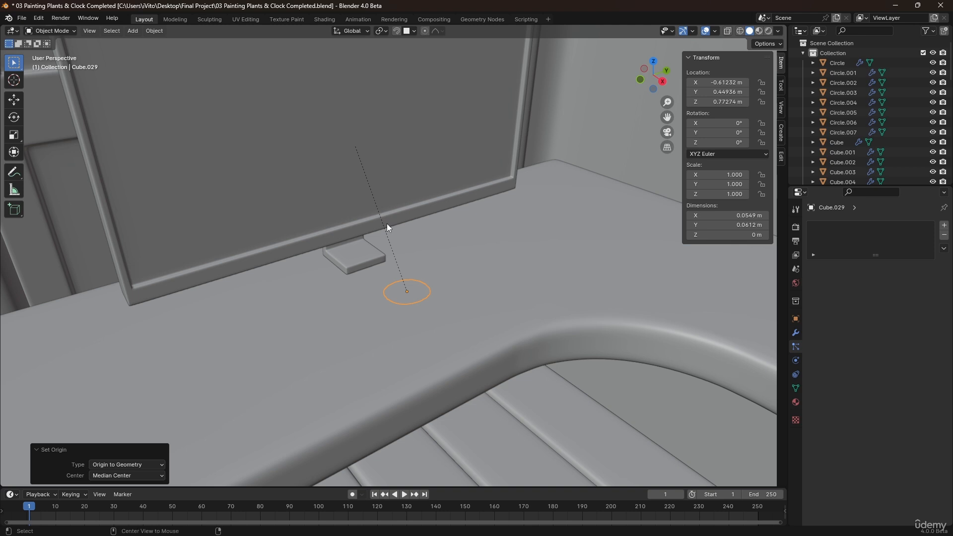
{"action": "key", "text": "alt+p"}
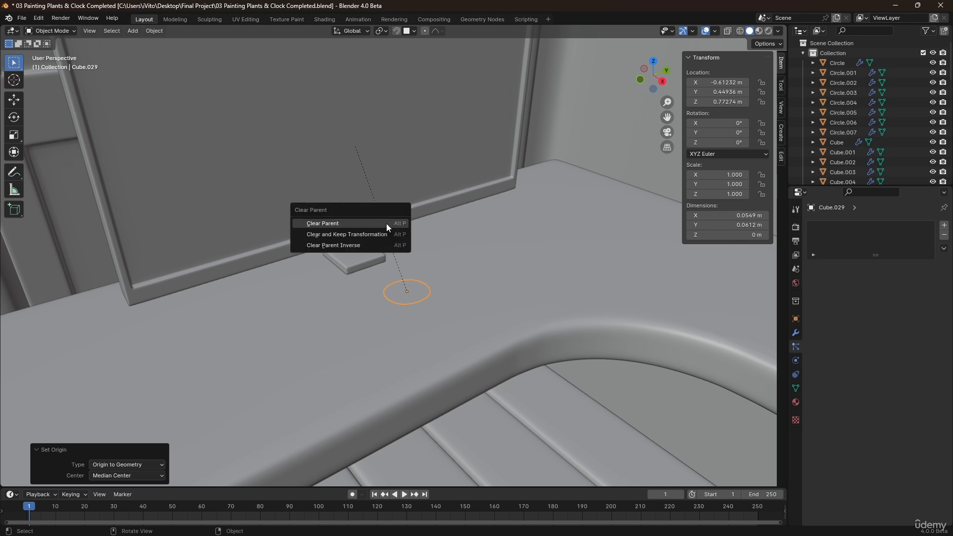
{"action": "left_click", "coordinate": [379, 235]}
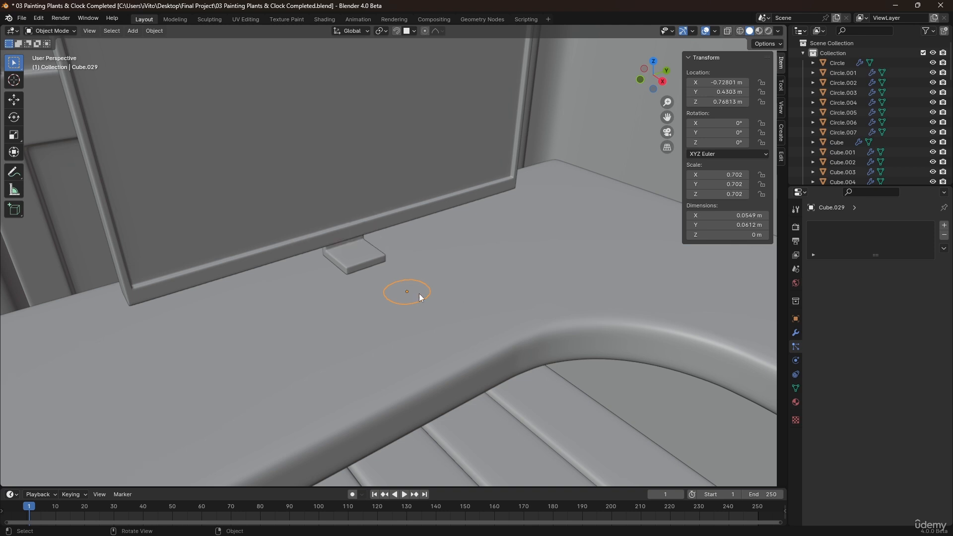
Scale the separated face's mesh up uniformly by about 3.233 in Edit Mode.
{"action": "key", "text": "Tab"}
{"action": "key", "text": "a"}
{"action": "key", "text": "s"}
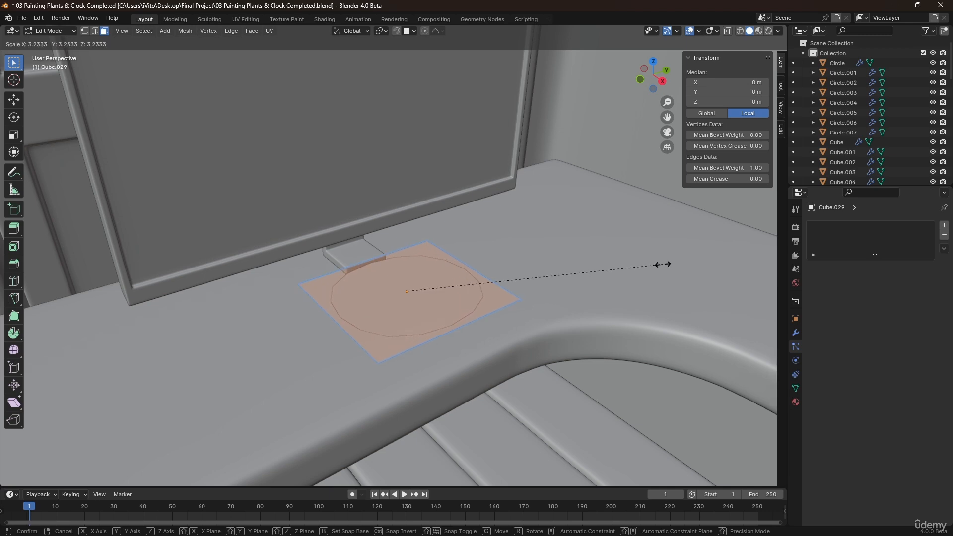
{"action": "left_click", "coordinate": [662, 264]}
{"action": "scroll", "coordinate": [428, 257], "scroll_direction": "down", "scroll_amount": 10}
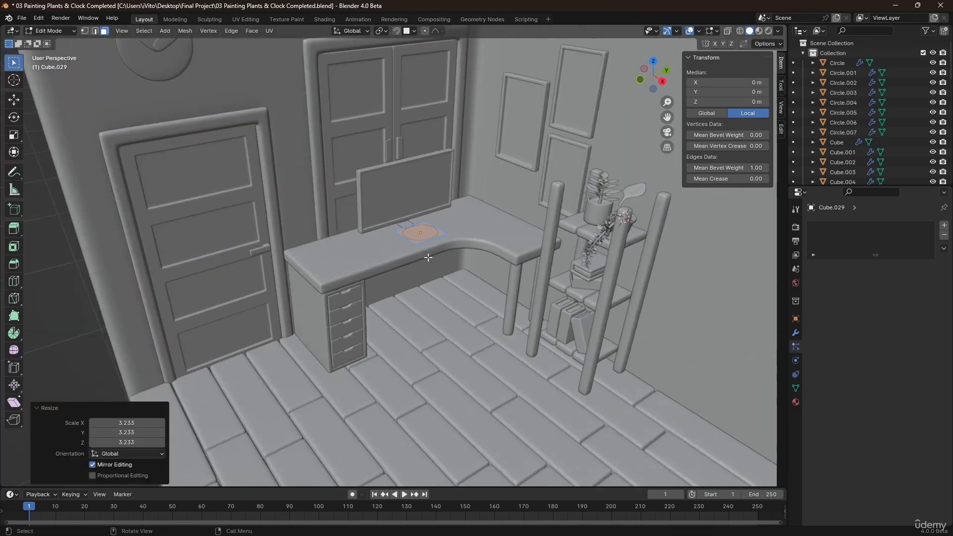
Shape the face into an elongated rectangle by scaling it 1.766 overall, about 0.575 along X and 0.845 overall.
{"action": "scroll", "coordinate": [428, 257], "scroll_direction": "down", "scroll_amount": 5}
{"action": "key", "text": "s"}
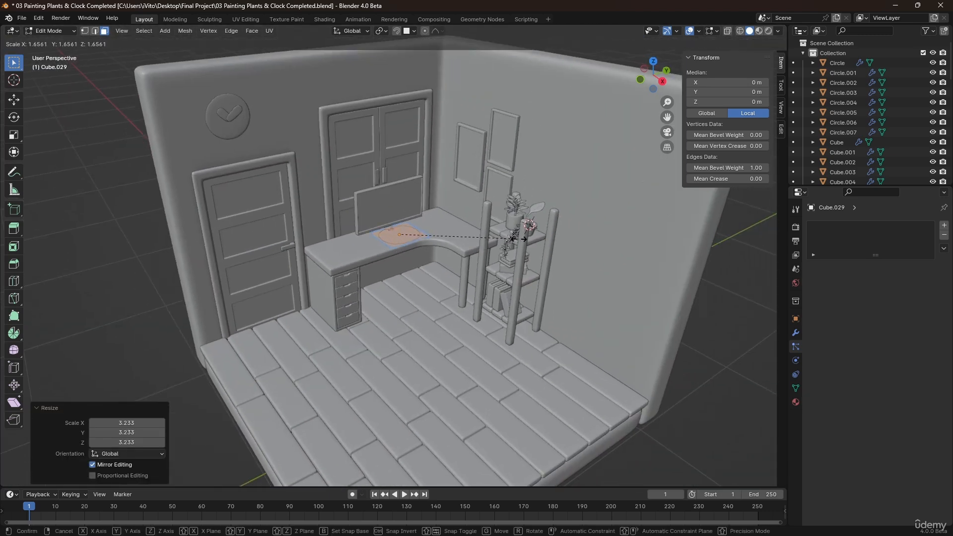
{"action": "key", "text": "x"}
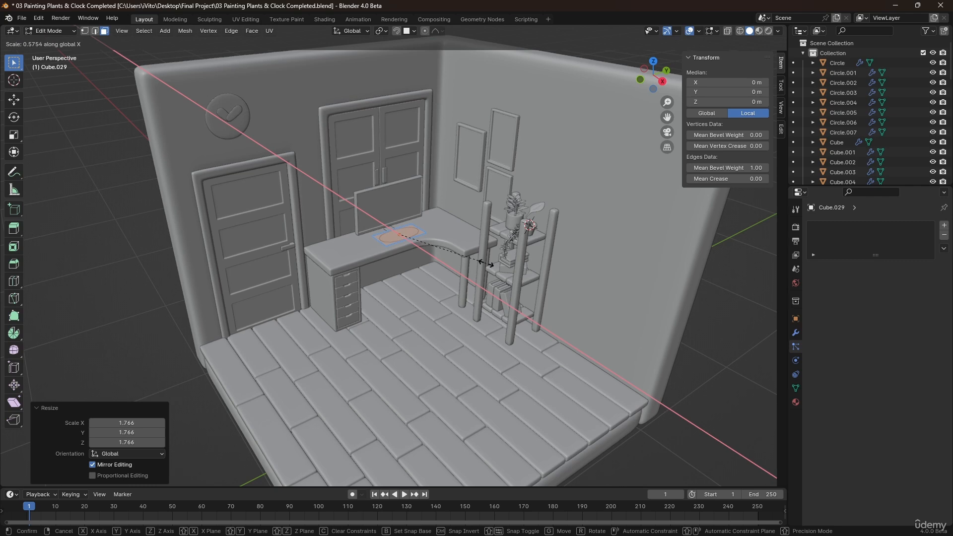
{"action": "left_click", "coordinate": [486, 263]}
{"action": "key", "text": "s"}
{"action": "left_click", "coordinate": [519, 265]}
{"action": "middle_click_drag", "start_coordinate": [433, 244], "coordinate": [437, 261]}
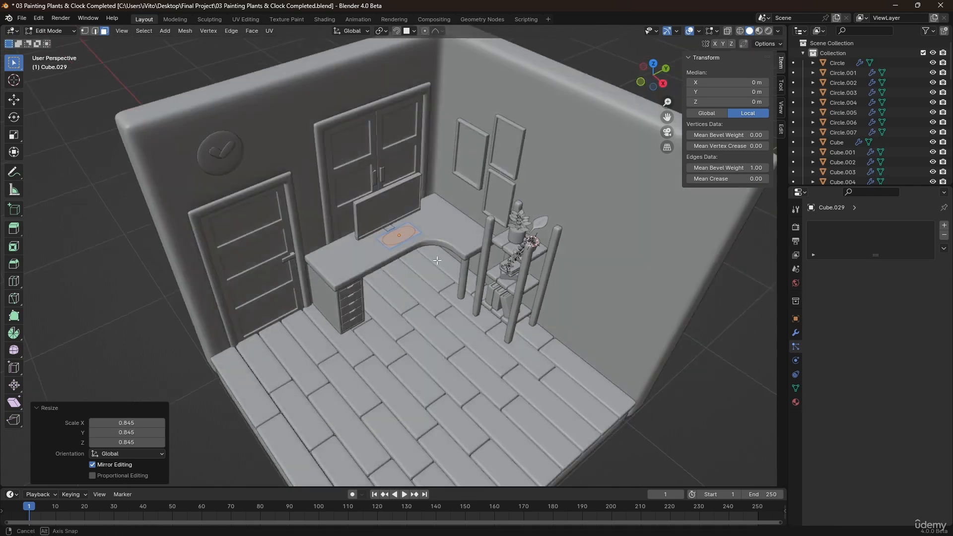
Extrude the rectangle upward about 0.0156 m and inset its top face by about 0.0106 m.
{"action": "scroll", "coordinate": [436, 260], "scroll_direction": "up", "scroll_amount": 6}
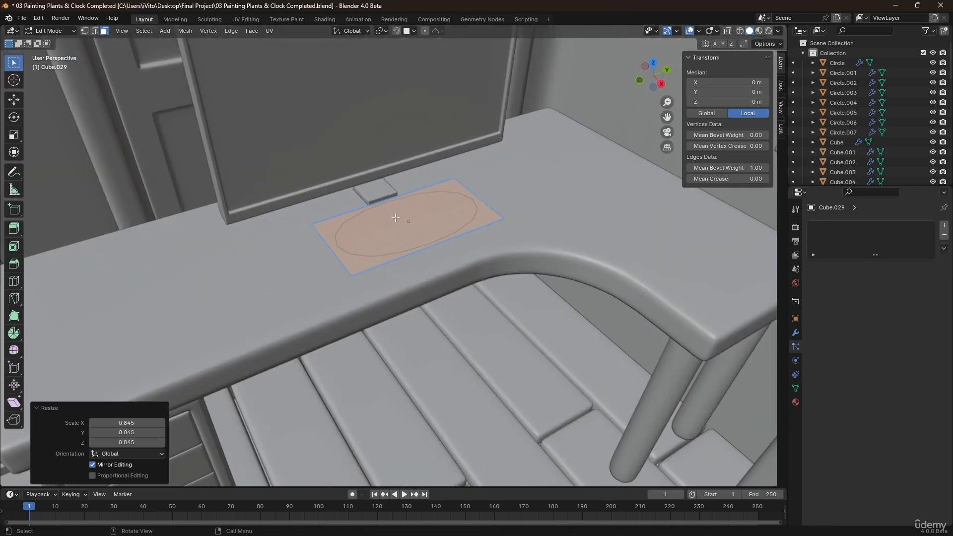
{"action": "scroll", "coordinate": [396, 221], "scroll_direction": "up", "scroll_amount": 4}
{"action": "key", "text": "e"}
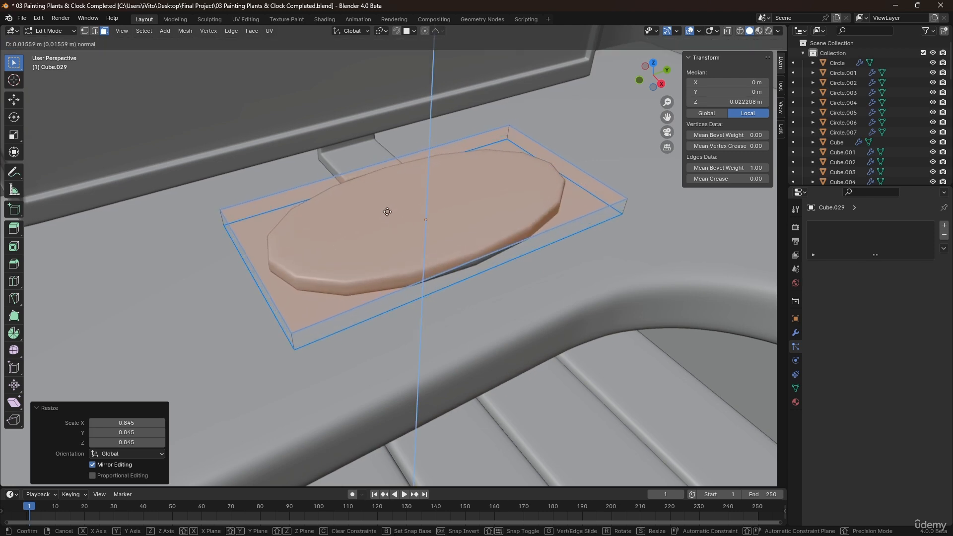
{"action": "left_click", "coordinate": [386, 206]}
{"action": "key", "text": "i"}
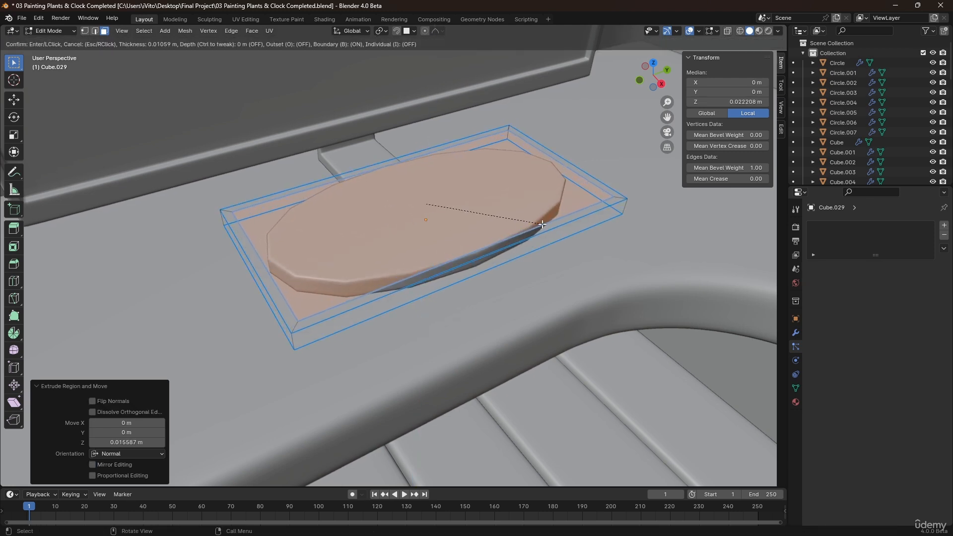
{"action": "left_click", "coordinate": [509, 216]}
Extrude the inset face down about 0.013 m as a recess and set the whole mesh's mean edge bevel weight to 1.00.
{"action": "middle_click_drag", "start_coordinate": [413, 197], "coordinate": [466, 202]}
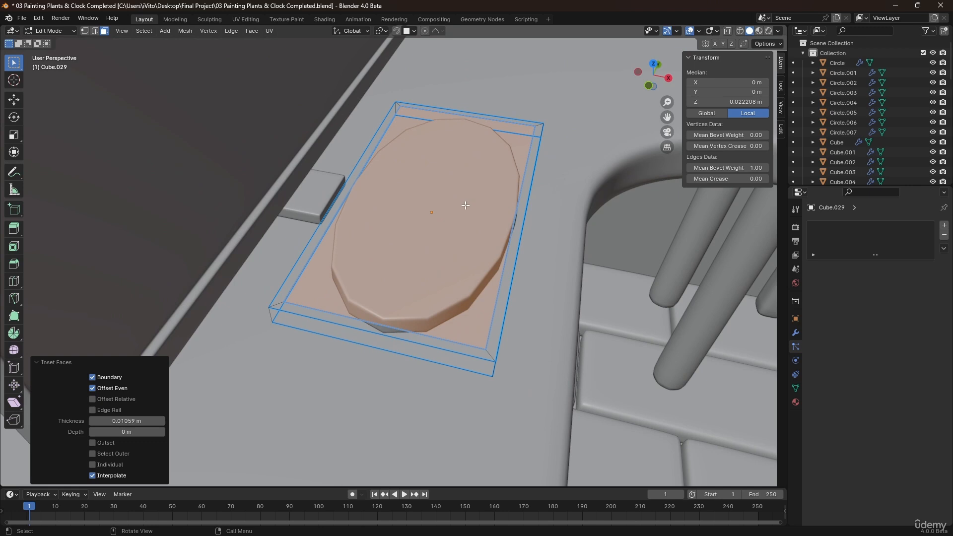
{"action": "key", "text": "e"}
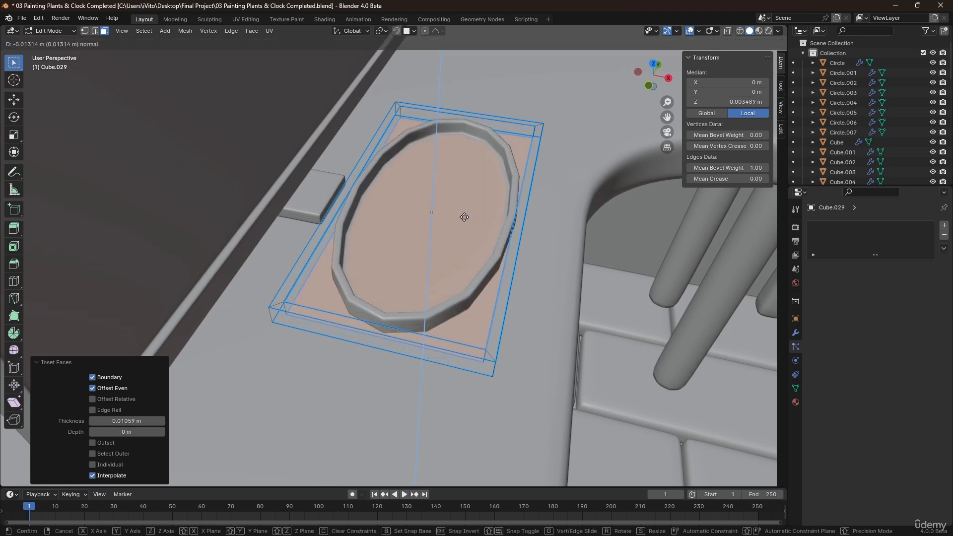
{"action": "left_click", "coordinate": [464, 221]}
{"action": "key", "text": "a"}
{"action": "left_click_drag", "start_coordinate": [727, 168], "coordinate": [762, 168]}
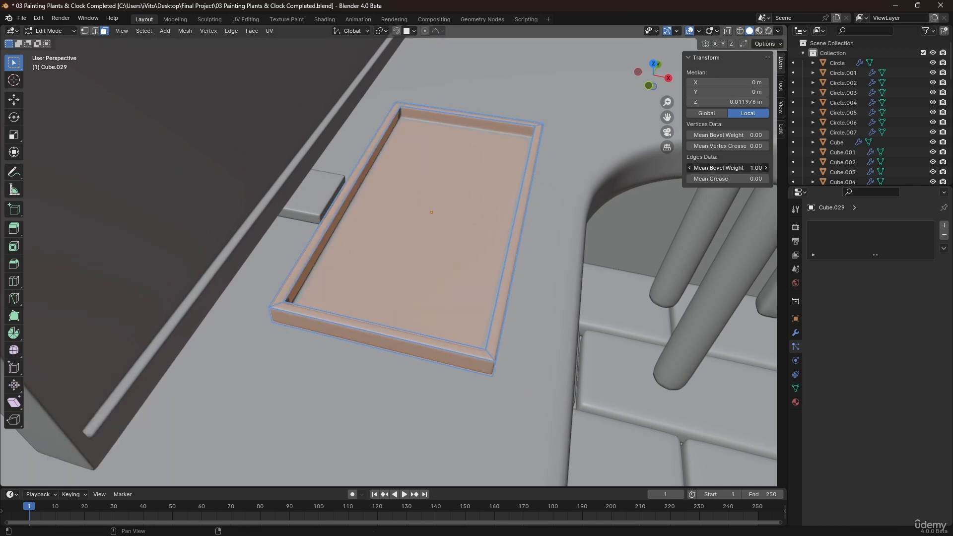
In front X-ray view, select the tray's upper vertices nearest the monitor and raise them about 0.0116 m along Z.
{"action": "middle_click_drag", "start_coordinate": [402, 235], "coordinate": [430, 208]}
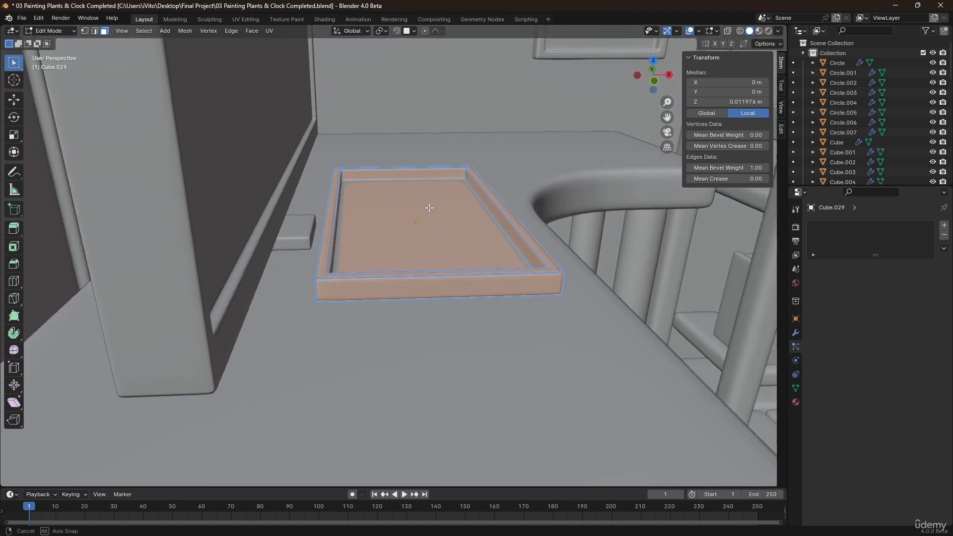
{"action": "key", "text": "KP_1"}
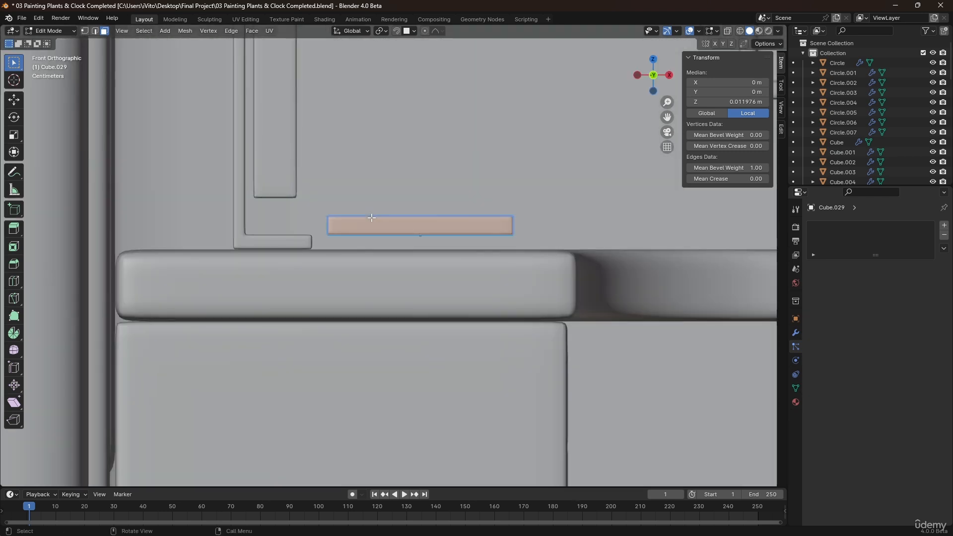
{"action": "key", "text": "alt+z"}
{"action": "scroll", "coordinate": [367, 248], "scroll_direction": "up", "scroll_amount": 4}
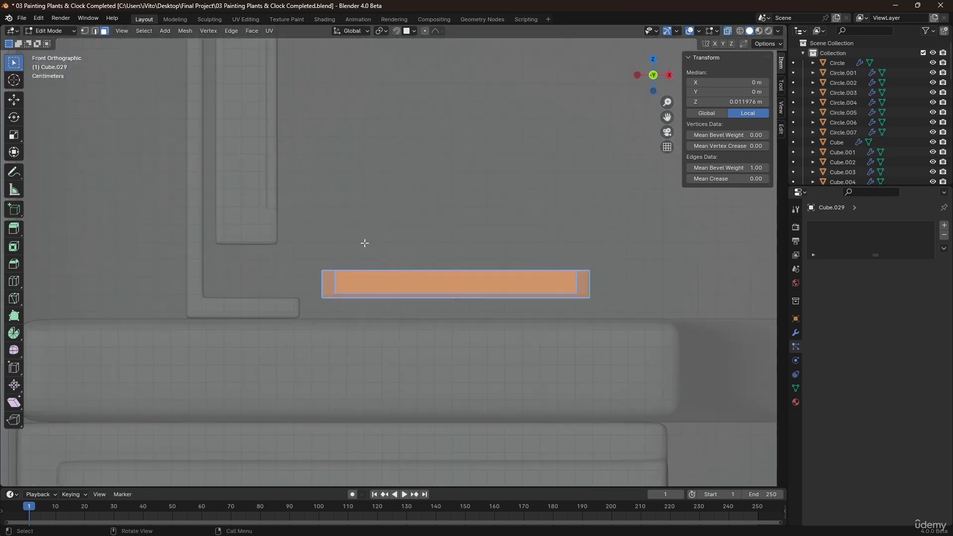
{"action": "key", "text": "1"}
{"action": "left_click", "coordinate": [278, 264]}
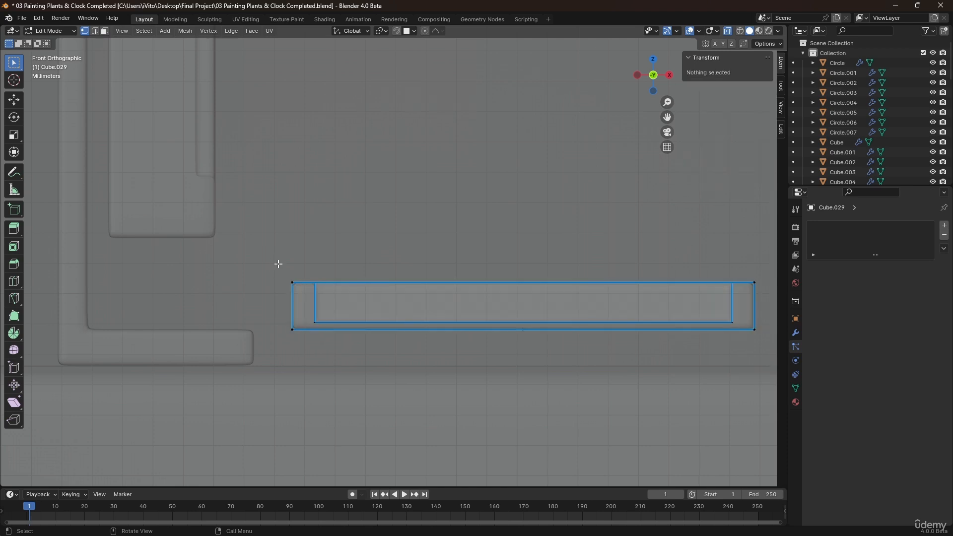
{"action": "left_click_drag", "start_coordinate": [338, 282], "coordinate": [339, 283]}
{"action": "key", "text": "g"}
{"action": "key", "text": "z"}
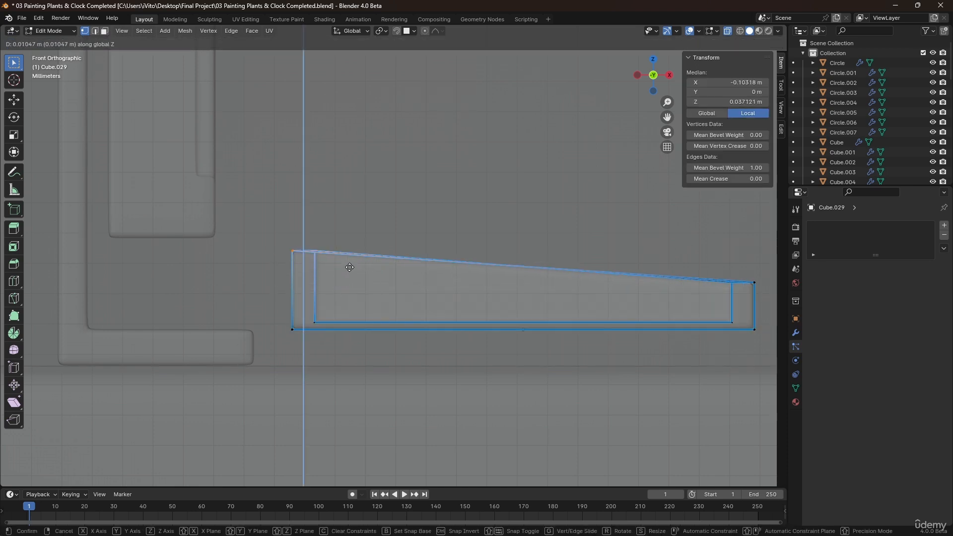
{"action": "left_click", "coordinate": [349, 262]}
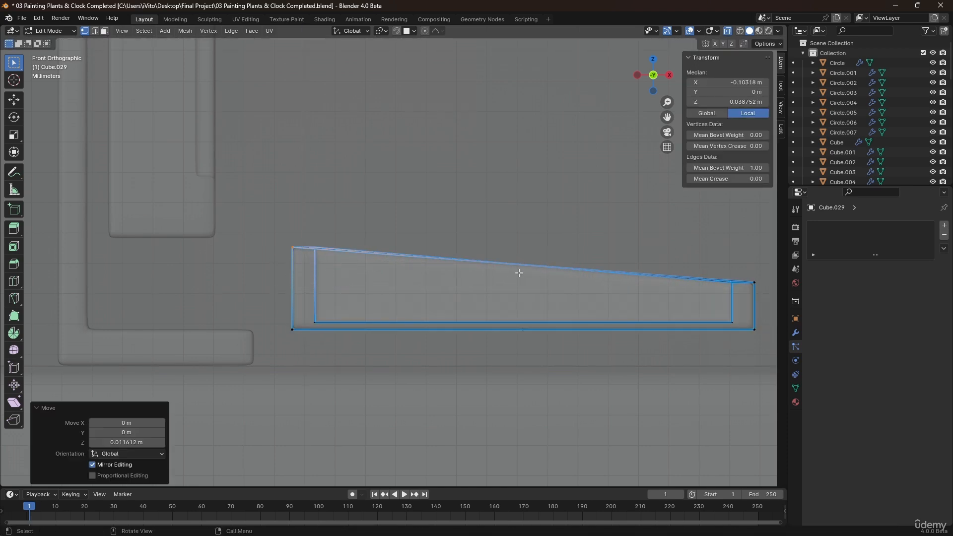
Check the tray's size against the whole room and scale its entire mesh uniformly to 0.829.
{"action": "key", "text": "Tab"}
{"action": "middle_click_drag", "start_coordinate": [483, 256], "coordinate": [414, 283]}
{"action": "scroll", "coordinate": [414, 280], "scroll_direction": "down", "scroll_amount": 5}
{"action": "scroll", "coordinate": [343, 341], "scroll_direction": "up", "scroll_amount": 5}
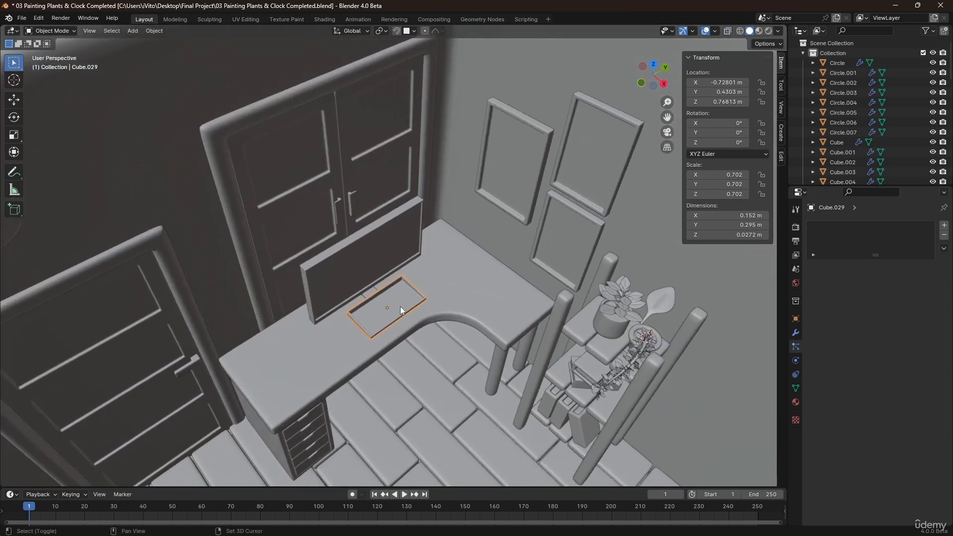
{"action": "scroll", "coordinate": [357, 199], "scroll_direction": "down", "scroll_amount": 6}
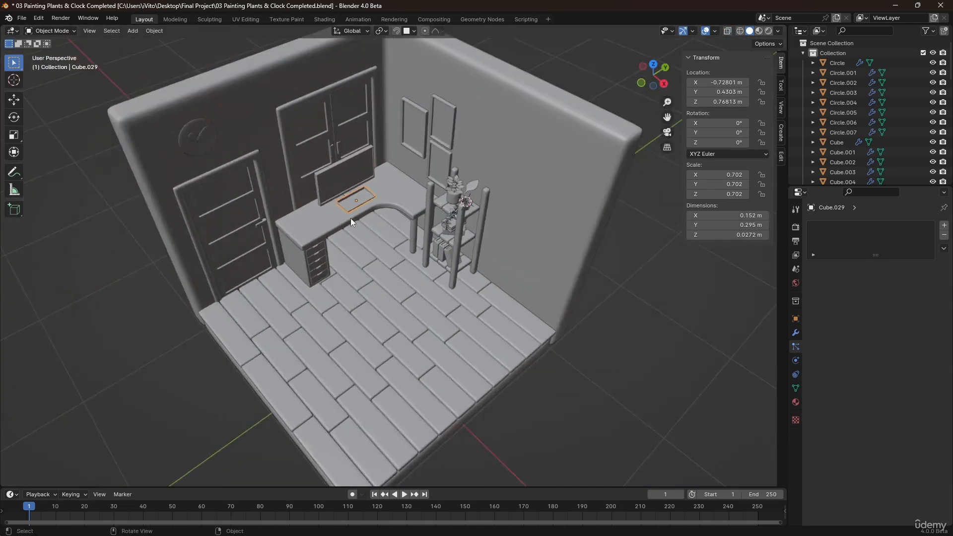
{"action": "scroll", "coordinate": [351, 218], "scroll_direction": "up", "scroll_amount": 3}
{"action": "scroll", "coordinate": [373, 218], "scroll_direction": "up", "scroll_amount": 1}
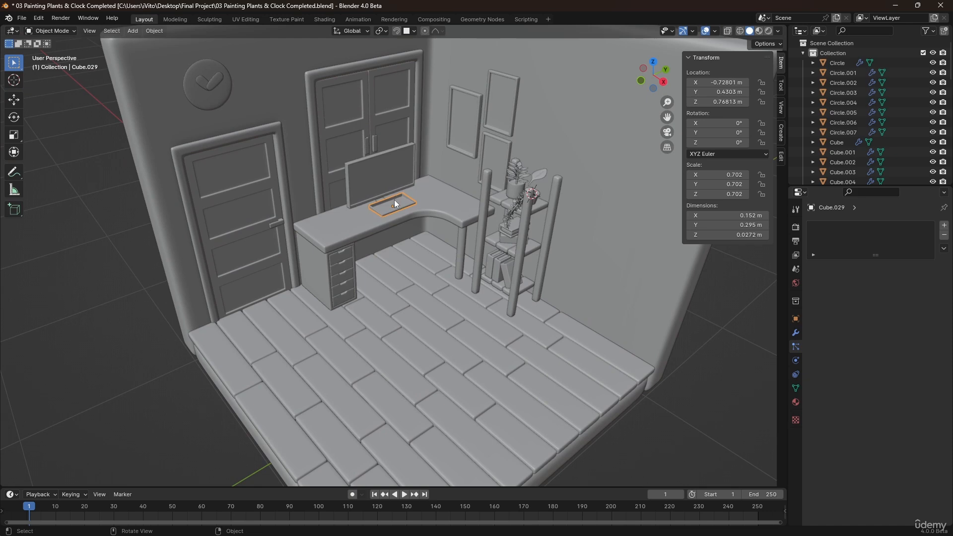
{"action": "scroll", "coordinate": [397, 208], "scroll_direction": "up", "scroll_amount": 3}
{"action": "key", "text": "Tab"}
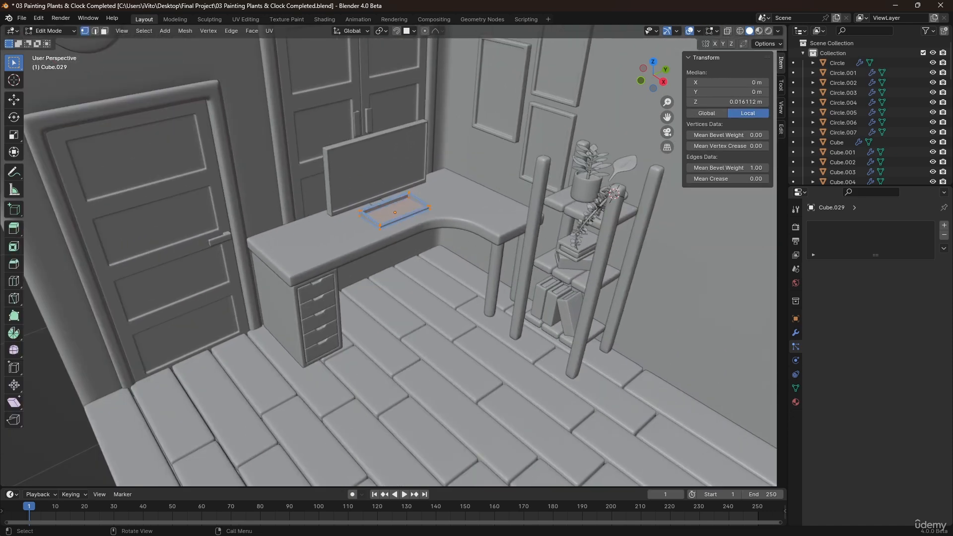
{"action": "key", "text": "s"}
{"action": "left_click", "coordinate": [583, 247]}
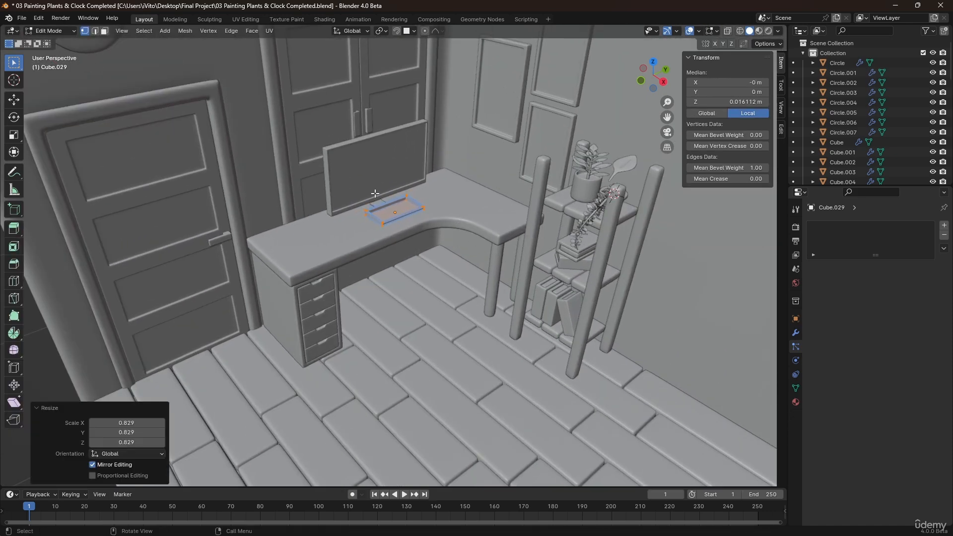
Duplicate the tray's recessed floor face in place and separate the copy into its own object.
{"action": "scroll", "coordinate": [392, 213], "scroll_direction": "up", "scroll_amount": 6}
{"action": "key", "text": "3"}
{"action": "left_click", "coordinate": [387, 244]}
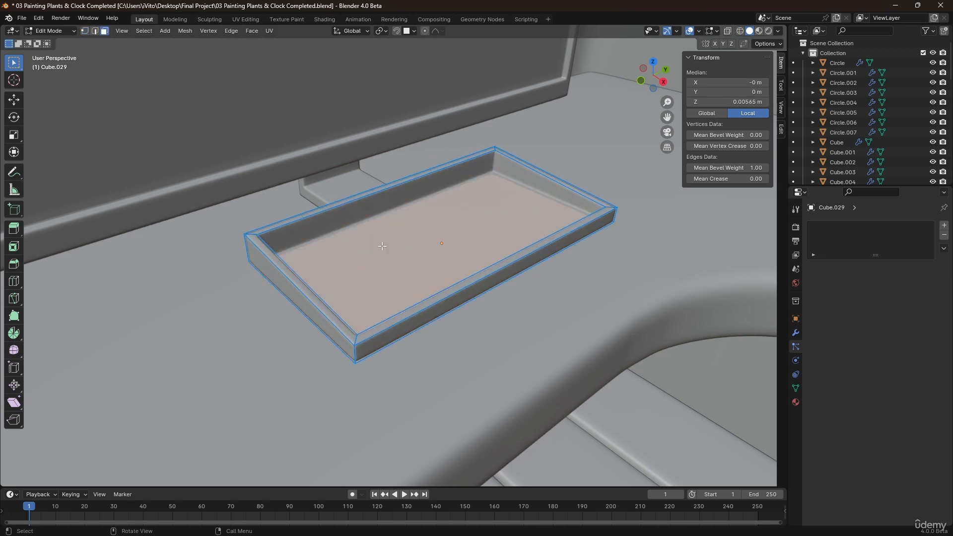
{"action": "middle_click_drag", "start_coordinate": [383, 244], "coordinate": [385, 252]}
{"action": "key", "text": "shift+d"}
{"action": "right_click", "coordinate": [403, 216]}
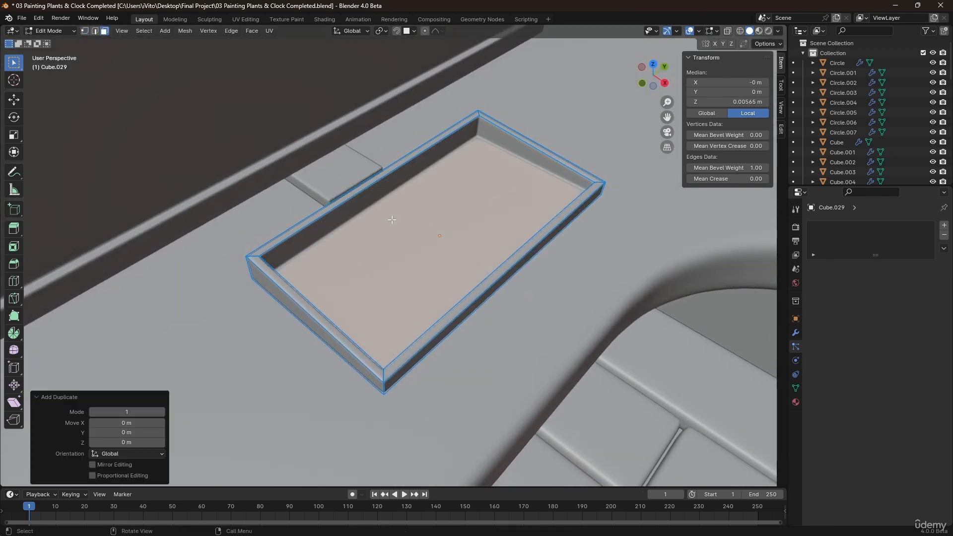
{"action": "key", "text": "p"}
{"action": "left_click", "coordinate": [392, 220]}
{"action": "key", "text": "Tab"}
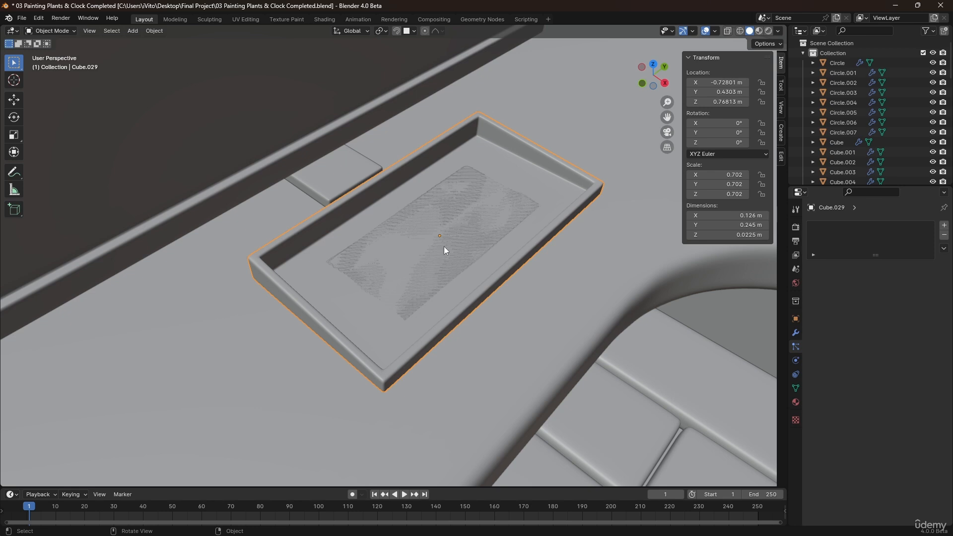
Add 10 evenly spaced loop cuts across the length of the separated floor face.
{"action": "left_click", "coordinate": [481, 233]}
{"action": "key", "text": "Tab"}
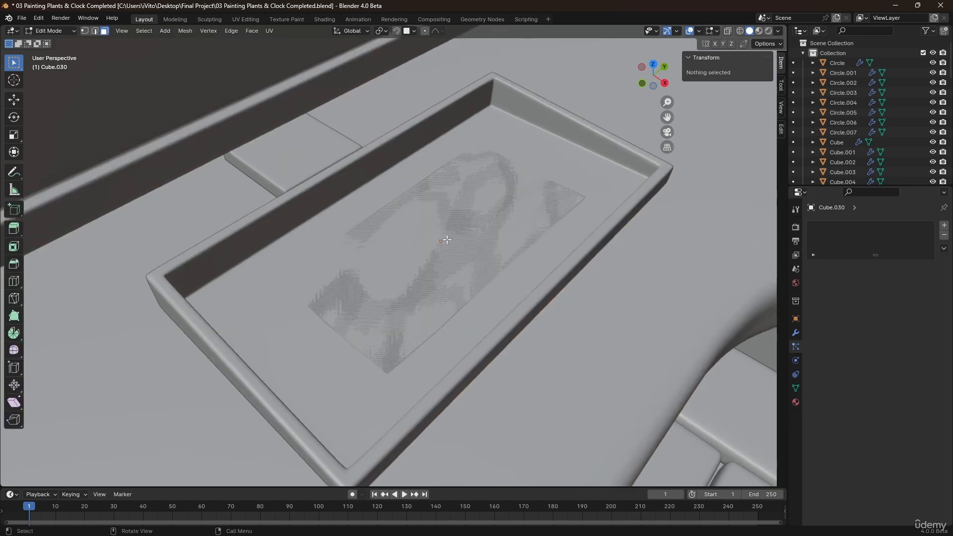
{"action": "left_click", "coordinate": [446, 241]}
{"action": "scroll", "coordinate": [446, 243], "scroll_direction": "down", "scroll_amount": 3}
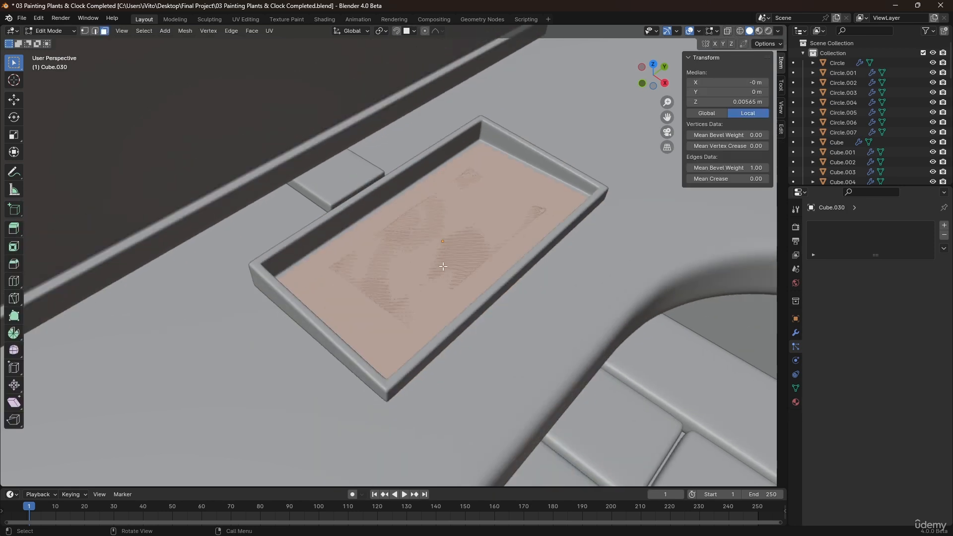
{"action": "key", "text": "ctrl+r"}
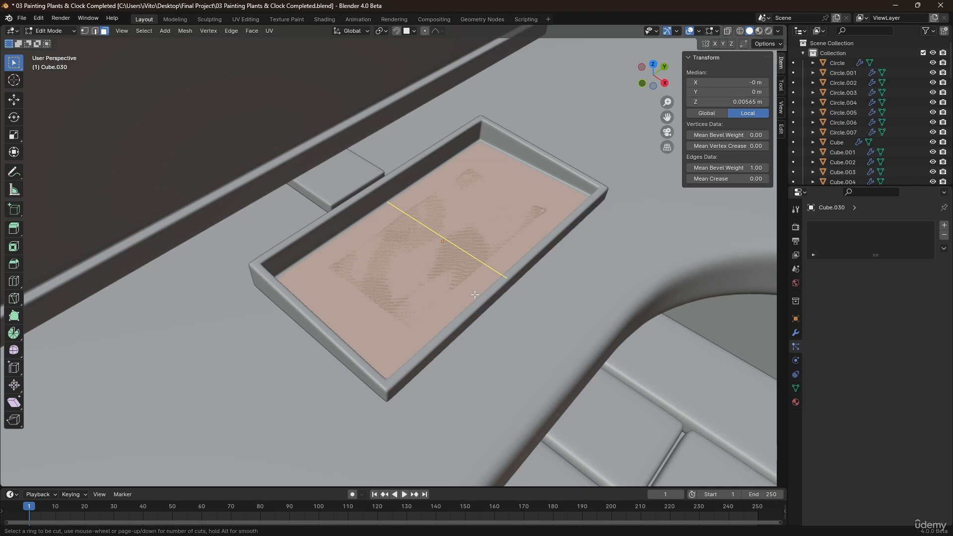
{"action": "type", "text": "10"}
{"action": "left_click", "coordinate": [475, 295]}
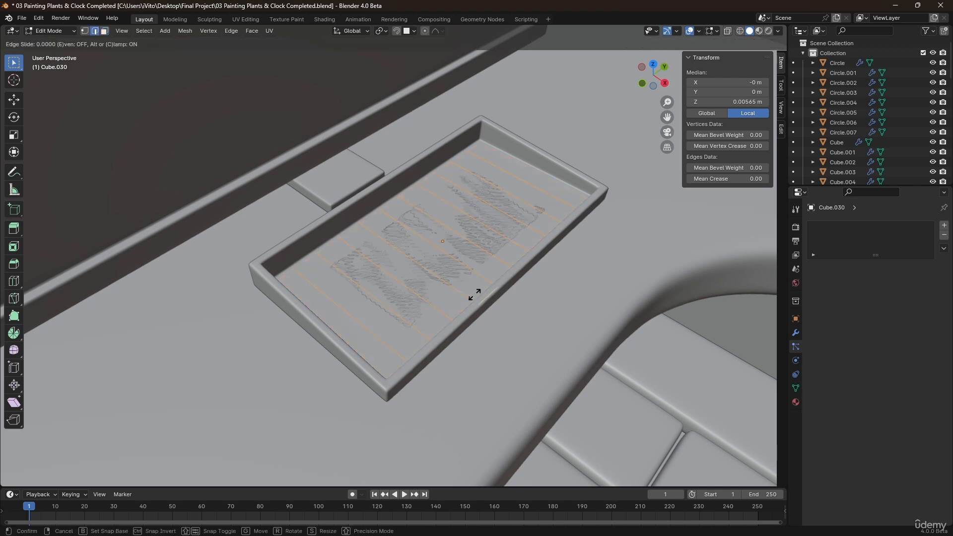
{"action": "right_click", "coordinate": [465, 298]}
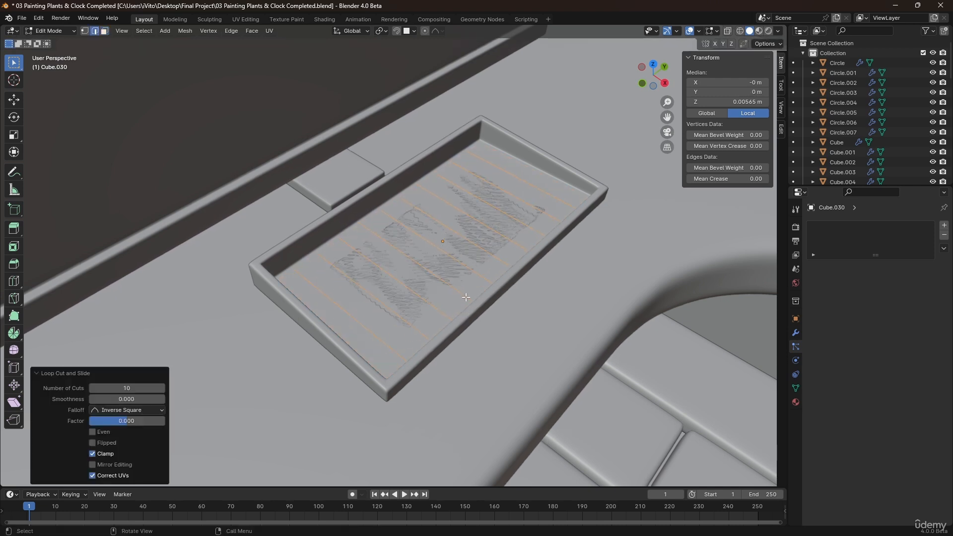
Add 4 evenly spaced lengthwise loop cuts to the separated floor face, forming a grid of keys.
{"action": "key", "text": "ctrl+r"}
{"action": "scroll", "coordinate": [335, 304], "scroll_direction": "up", "scroll_amount": 2}
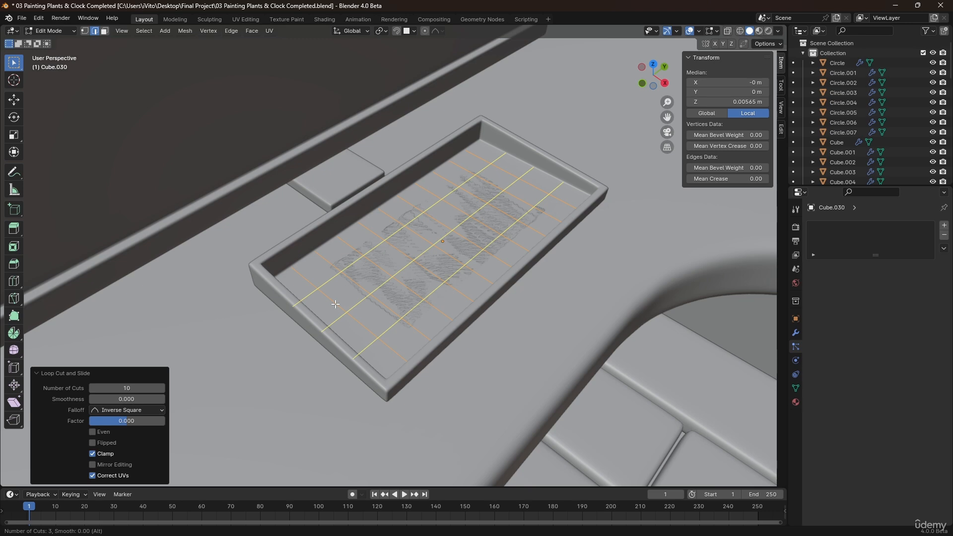
{"action": "scroll", "coordinate": [336, 304], "scroll_direction": "up", "scroll_amount": 1}
{"action": "left_click", "coordinate": [335, 304]}
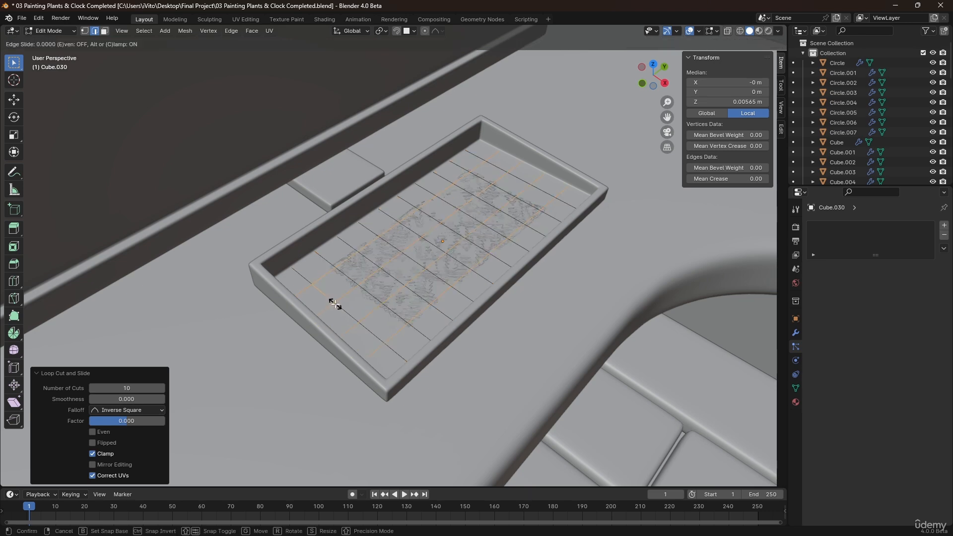
Bevel the four lengthwise loops with a width of about 0.00044 m and 1 segment, and delete the narrow faces between the key rows.
{"action": "middle_click_drag", "start_coordinate": [399, 301], "coordinate": [302, 408]}
{"action": "scroll", "coordinate": [358, 330], "scroll_direction": "up", "scroll_amount": 5}
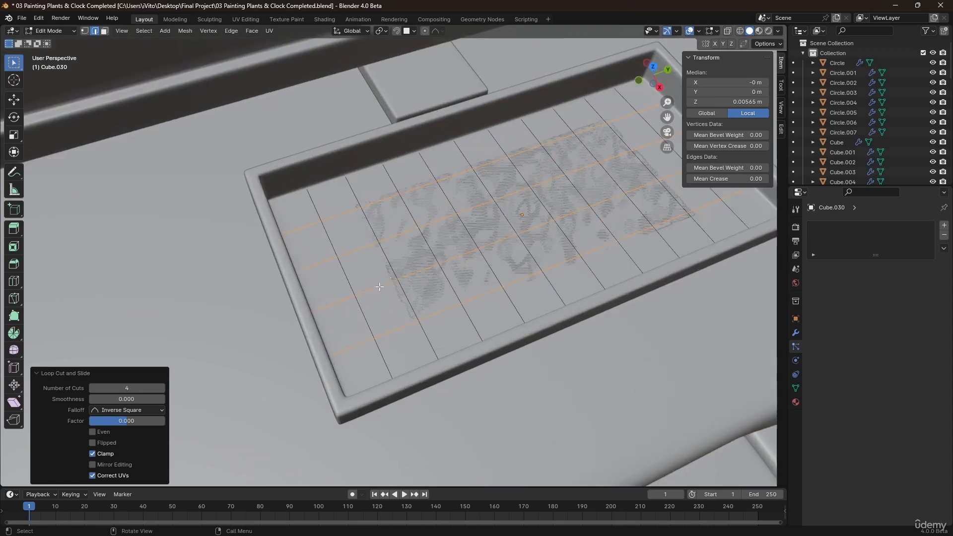
{"action": "middle_click_drag", "start_coordinate": [350, 347], "coordinate": [359, 310], "text": "shift"}
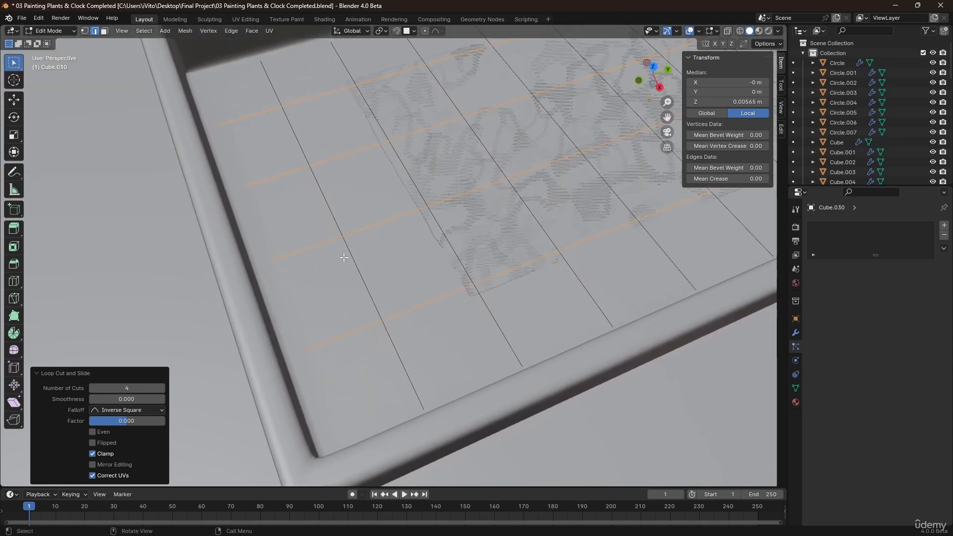
{"action": "middle_click_drag", "start_coordinate": [376, 335], "coordinate": [413, 325]}
{"action": "scroll", "coordinate": [375, 350], "scroll_direction": "up", "scroll_amount": 2}
{"action": "key", "text": "ctrl+b"}
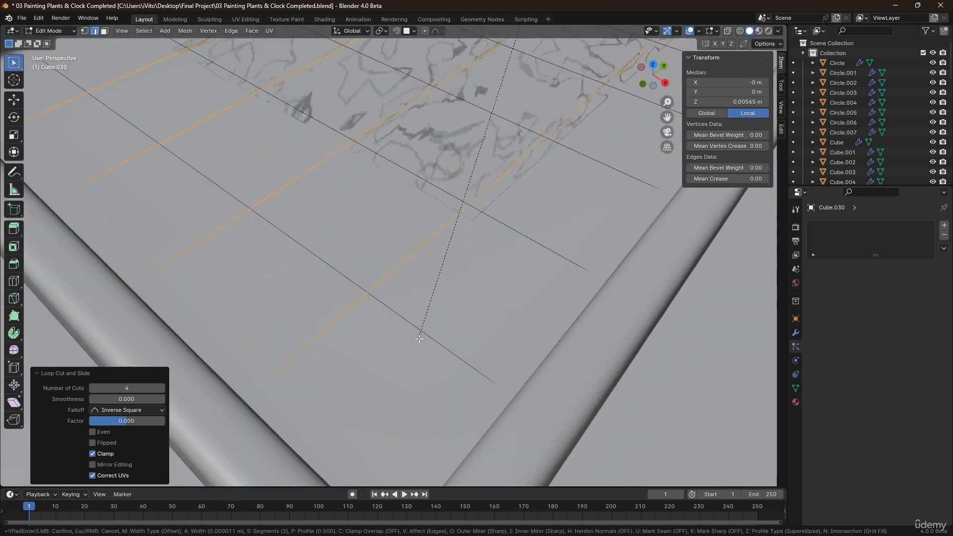
{"action": "scroll", "coordinate": [422, 354], "scroll_direction": "down", "scroll_amount": 1}
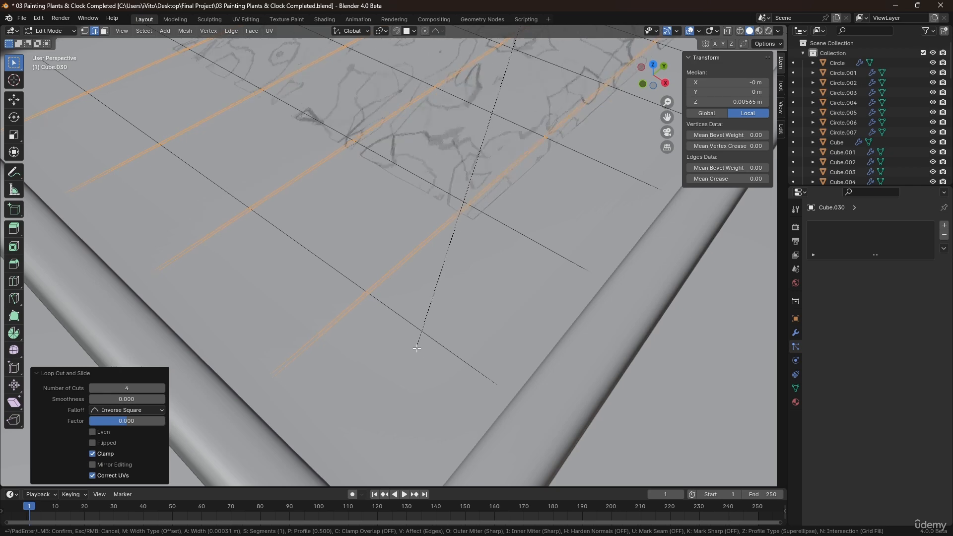
{"action": "left_click", "coordinate": [417, 352]}
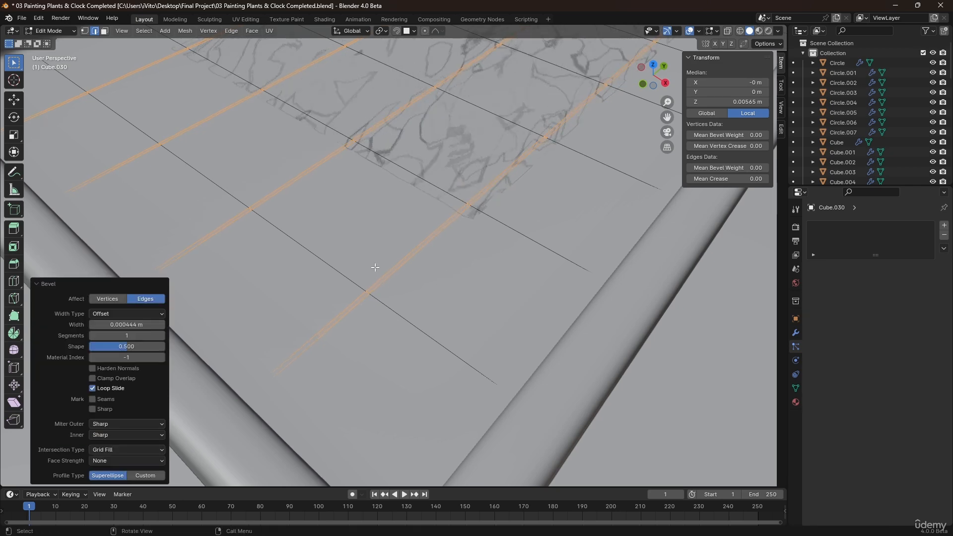
{"action": "key", "text": "x"}
{"action": "left_click", "coordinate": [374, 291]}
{"action": "scroll", "coordinate": [379, 280], "scroll_direction": "down", "scroll_amount": 5}
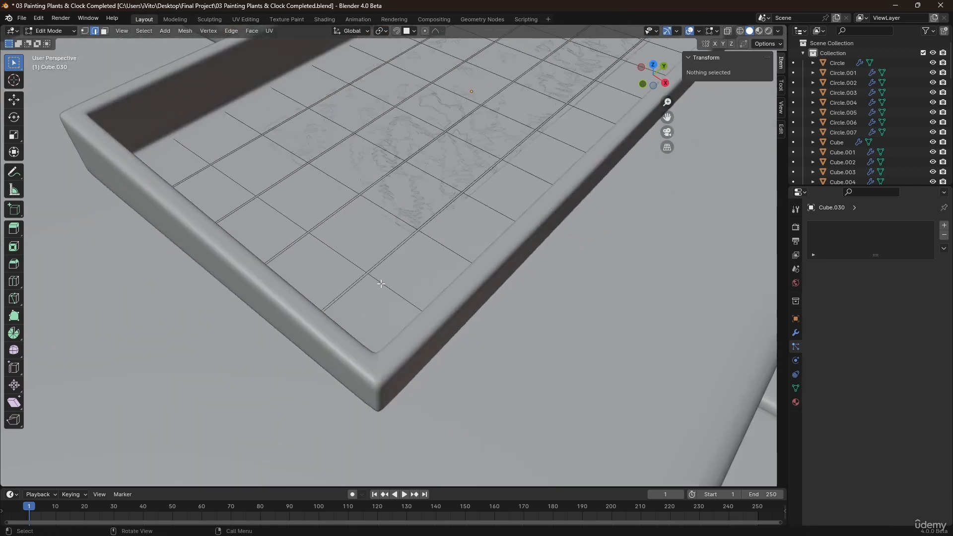
Bevel all ten crosswise edge lines with a width of about 0.00029 m and 1 segment, and delete the narrow faces between the key columns.
{"action": "key", "text": "KP_7"}
{"action": "scroll", "coordinate": [393, 280], "scroll_direction": "down", "scroll_amount": 3}
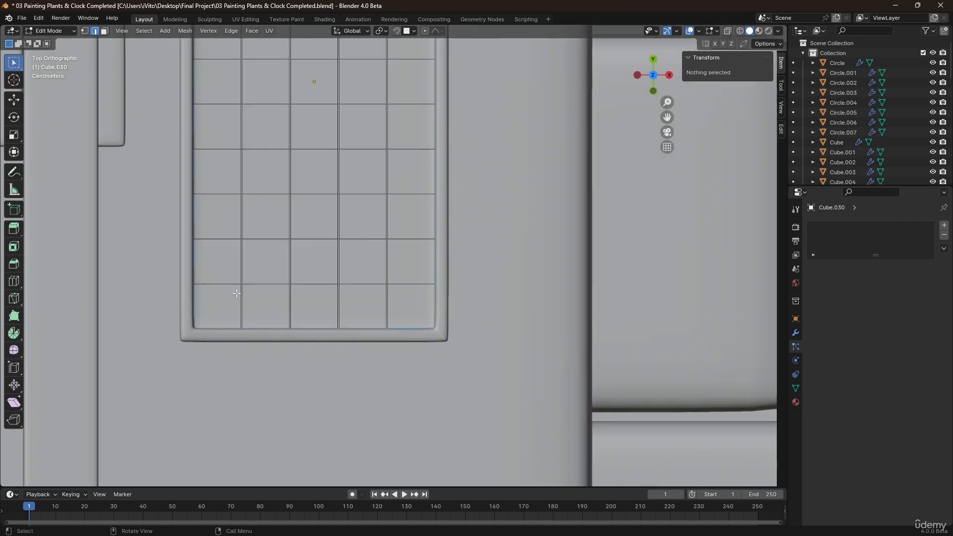
{"action": "left_click", "coordinate": [465, 294], "text": "alt"}
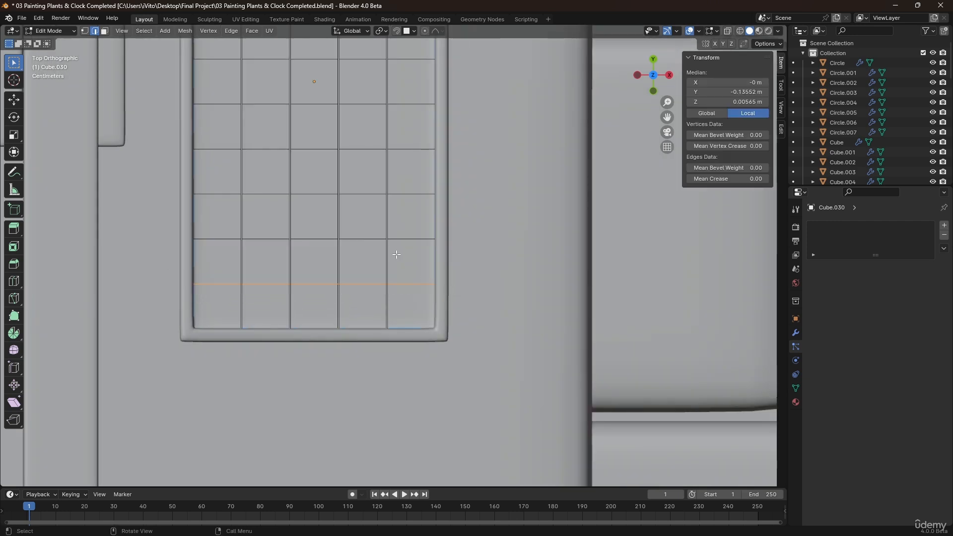
{"action": "left_click", "coordinate": [472, 245], "text": "alt+shift"}
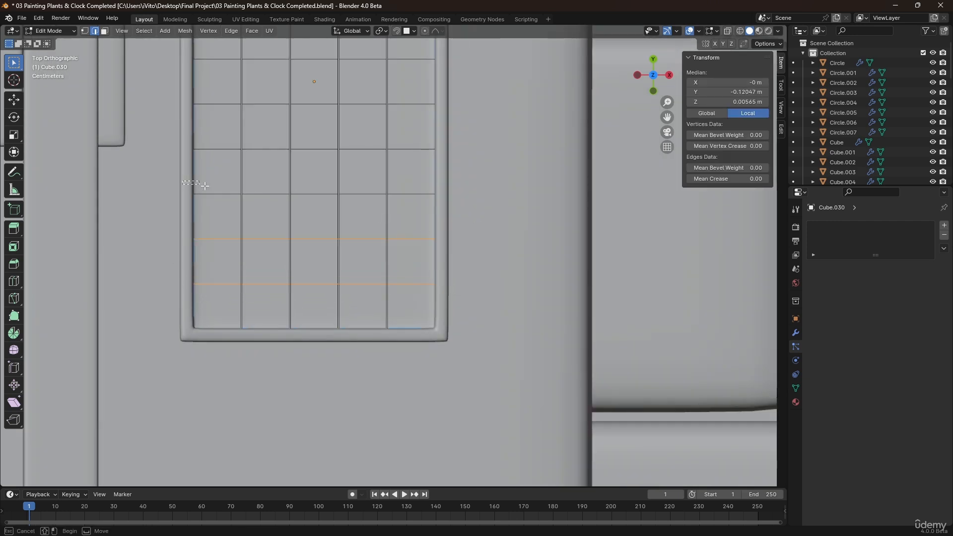
{"action": "left_click", "coordinate": [494, 202], "text": "alt+shift"}
{"action": "middle_click_drag", "start_coordinate": [364, 147], "coordinate": [349, 281], "text": "shift"}
{"action": "left_click_drag", "start_coordinate": [151, 260], "coordinate": [152, 262], "text": "shift"}
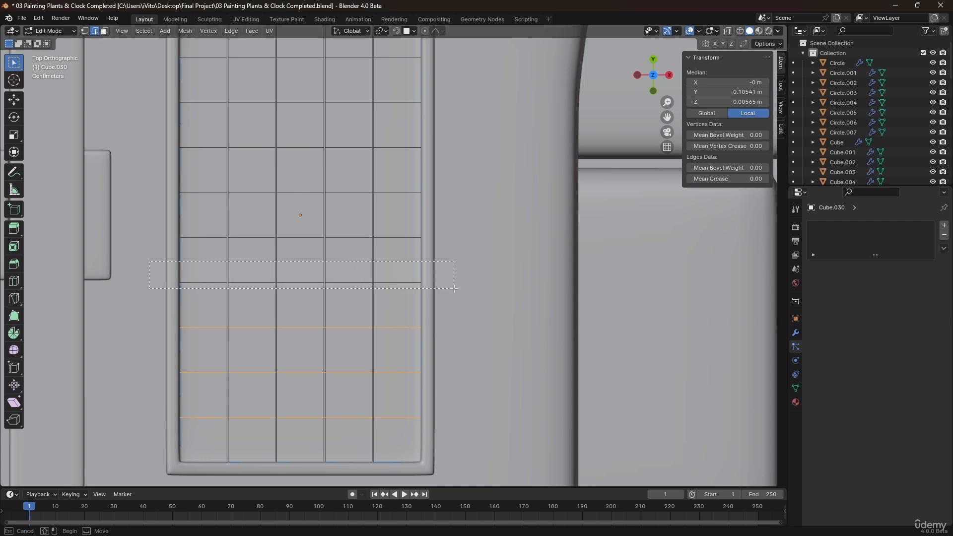
{"action": "left_click_drag", "start_coordinate": [454, 288], "coordinate": [454, 288], "text": "shift"}
{"action": "left_click_drag", "start_coordinate": [150, 213], "coordinate": [437, 244], "text": "shift"}
{"action": "left_click_drag", "start_coordinate": [438, 175], "coordinate": [140, 215], "text": "shift"}
{"action": "middle_click_drag", "start_coordinate": [236, 194], "coordinate": [224, 241], "text": "shift"}
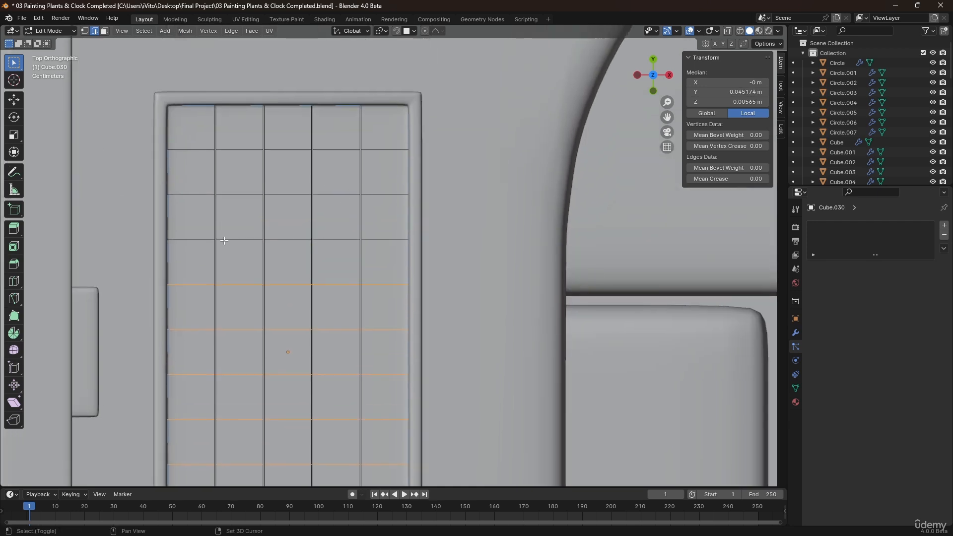
{"action": "left_click_drag", "start_coordinate": [137, 223], "coordinate": [167, 226], "text": "shift"}
{"action": "left_click_drag", "start_coordinate": [450, 250], "coordinate": [451, 250], "text": "shift"}
{"action": "left_click_drag", "start_coordinate": [439, 173], "coordinate": [150, 222], "text": "shift"}
{"action": "left_click_drag", "start_coordinate": [119, 133], "coordinate": [209, 142], "text": "shift"}
{"action": "left_click_drag", "start_coordinate": [429, 158], "coordinate": [429, 159], "text": "shift"}
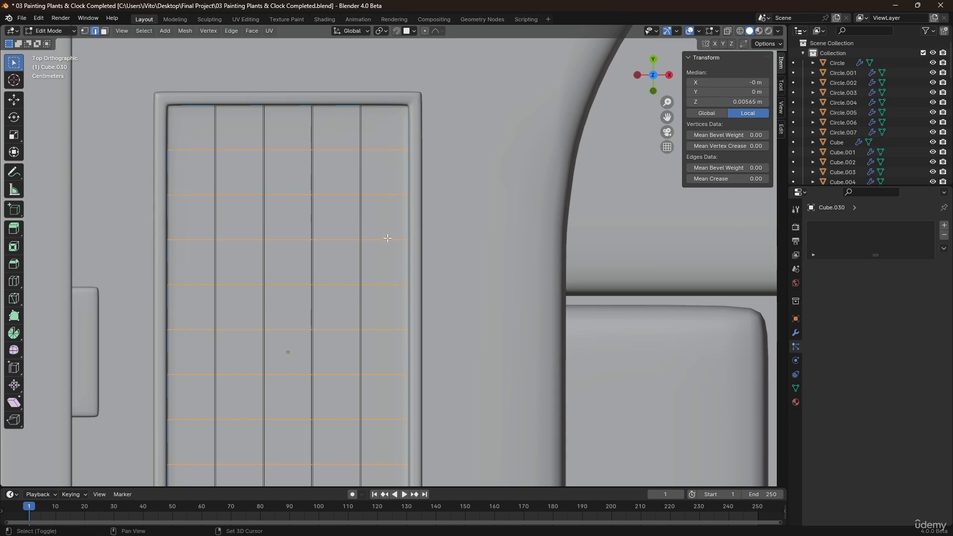
{"action": "middle_click_drag", "start_coordinate": [357, 224], "coordinate": [422, 238]}
{"action": "scroll", "coordinate": [467, 245], "scroll_direction": "up", "scroll_amount": 5}
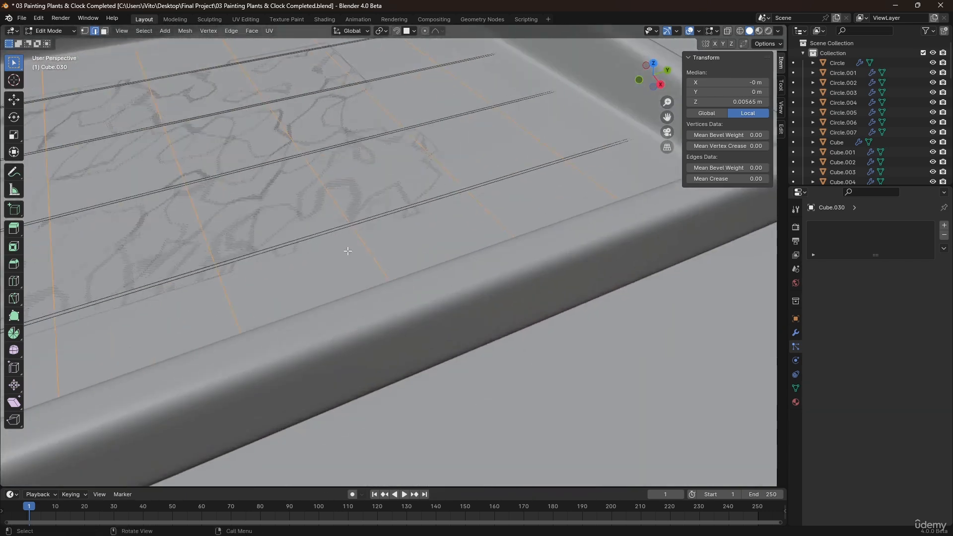
{"action": "key", "text": "ctrl+b"}
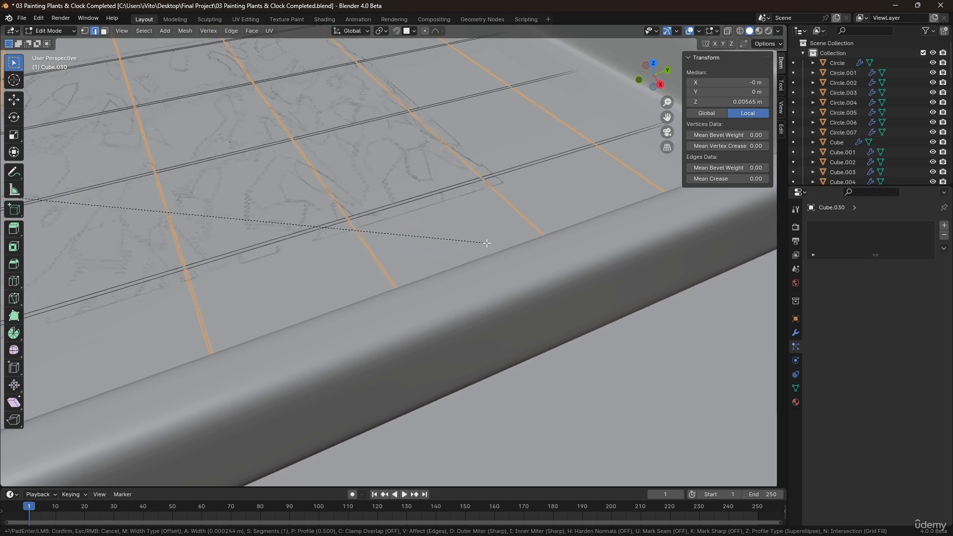
{"action": "left_click", "coordinate": [489, 244]}
{"action": "key", "text": "x"}
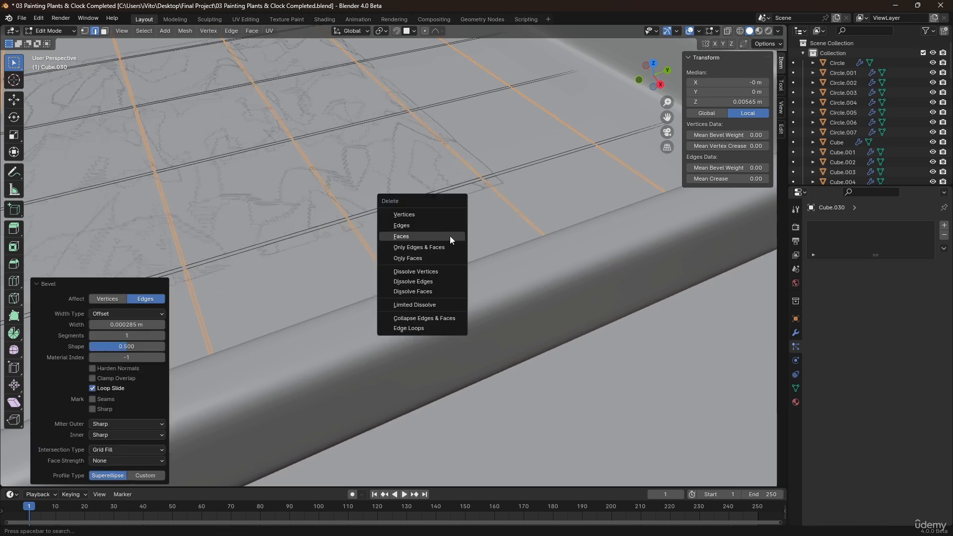
{"action": "left_click", "coordinate": [450, 238]}
Extrude all the separated key faces upward about 0.017 m.
{"action": "scroll", "coordinate": [428, 230], "scroll_direction": "down", "scroll_amount": 9}
{"action": "middle_click_drag", "start_coordinate": [331, 237], "coordinate": [387, 243], "text": "shift"}
{"action": "key", "text": "a"}
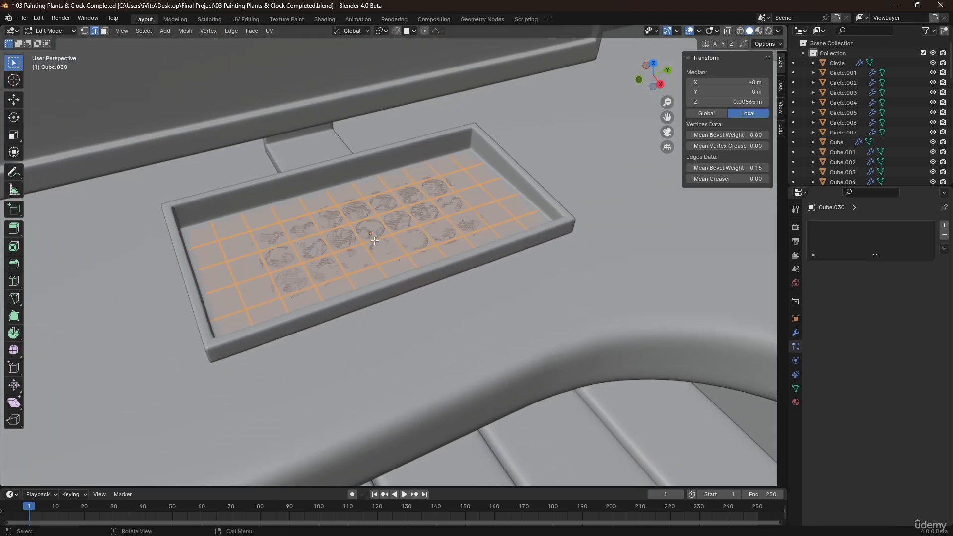
{"action": "key", "text": "e"}
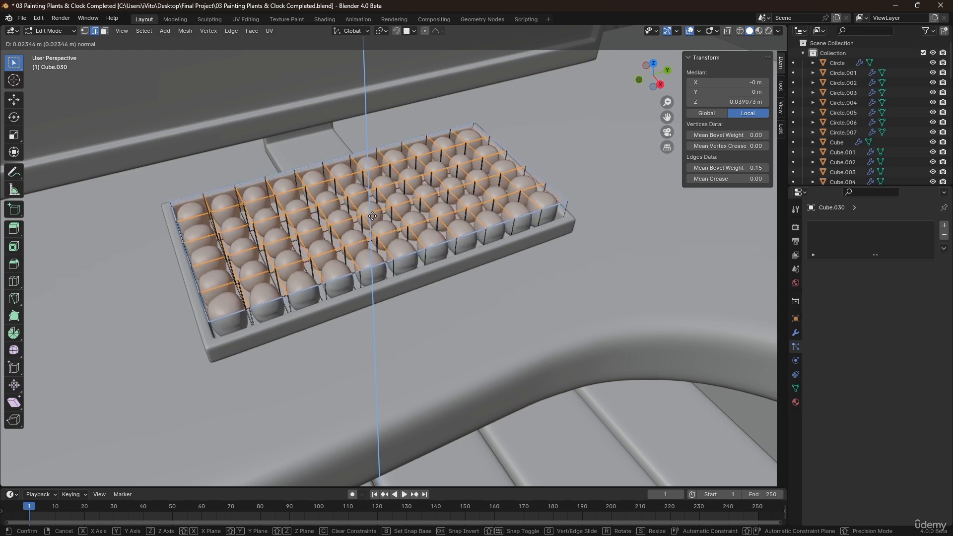
{"action": "left_click", "coordinate": [372, 222]}
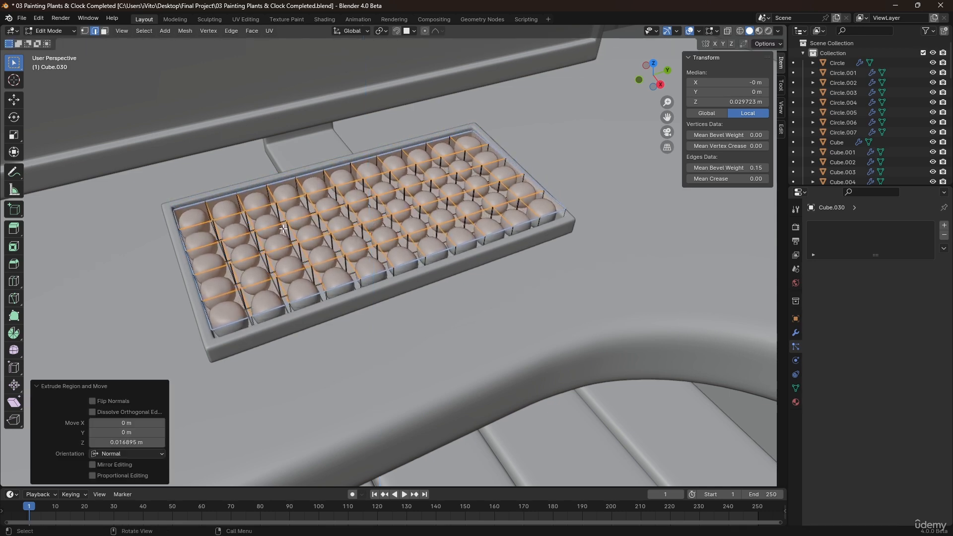
Increase the mean edge bevel weight of the whole key mesh so the keys become square with softly rounded edges.
{"action": "middle_click_drag", "start_coordinate": [283, 229], "coordinate": [328, 232]}
{"action": "key", "text": "a"}
{"action": "left_click_drag", "start_coordinate": [711, 168], "coordinate": [767, 168]}
{"action": "middle_click_drag", "start_coordinate": [373, 266], "coordinate": [459, 344]}
{"action": "middle_click_drag", "start_coordinate": [454, 297], "coordinate": [416, 274]}
{"action": "left_click", "coordinate": [547, 335]}
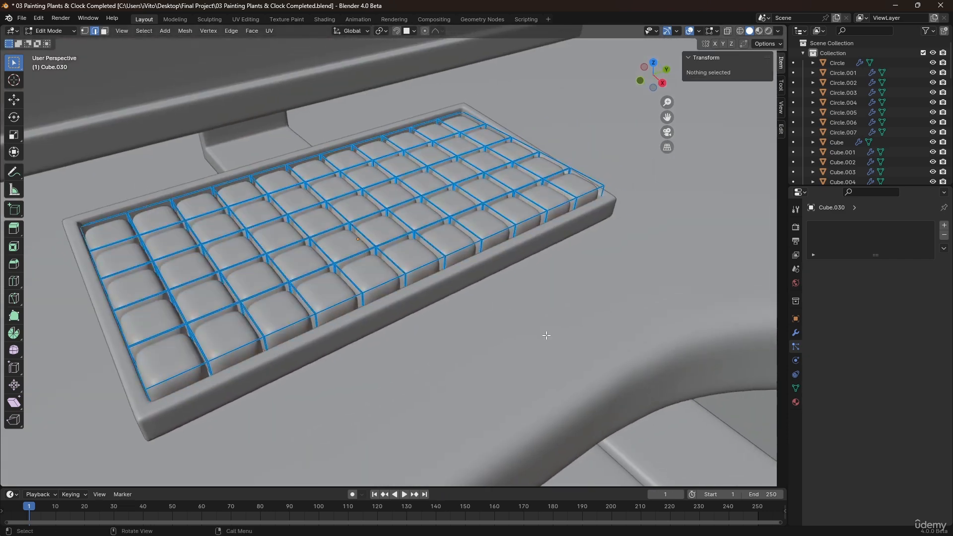
{"action": "middle_click_drag", "start_coordinate": [164, 221], "coordinate": [196, 284], "text": "shift"}
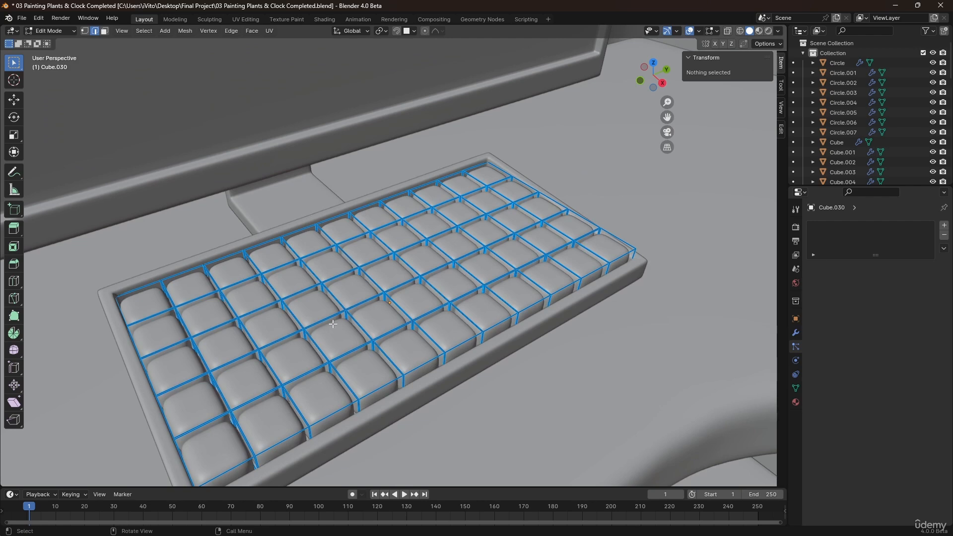
Delete the fourth, sixth and seventh keys of the front row, counted from the keyboard's left end, leaving the fifth in place.
{"action": "middle_click_drag", "start_coordinate": [333, 324], "coordinate": [454, 324]}
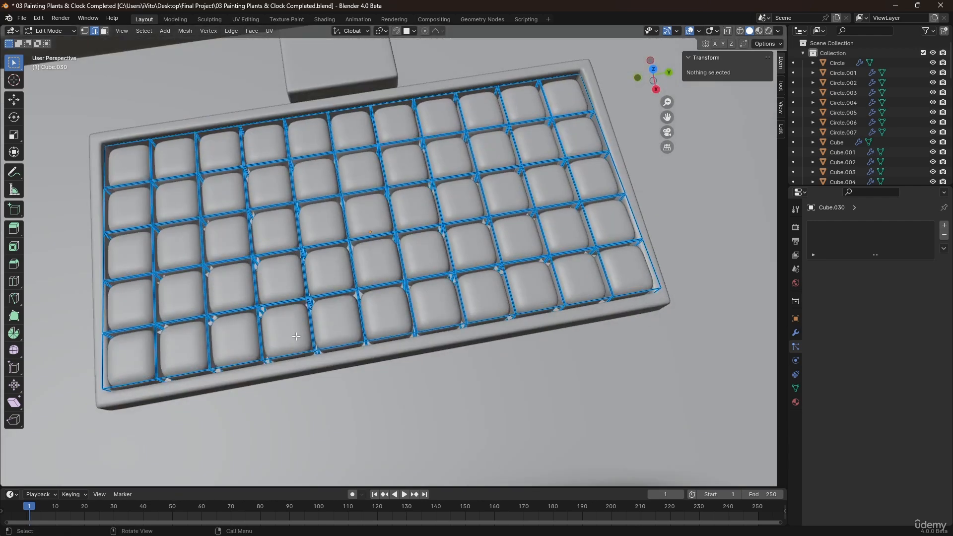
{"action": "middle_click_drag", "start_coordinate": [330, 332], "coordinate": [285, 311], "text": "shift"}
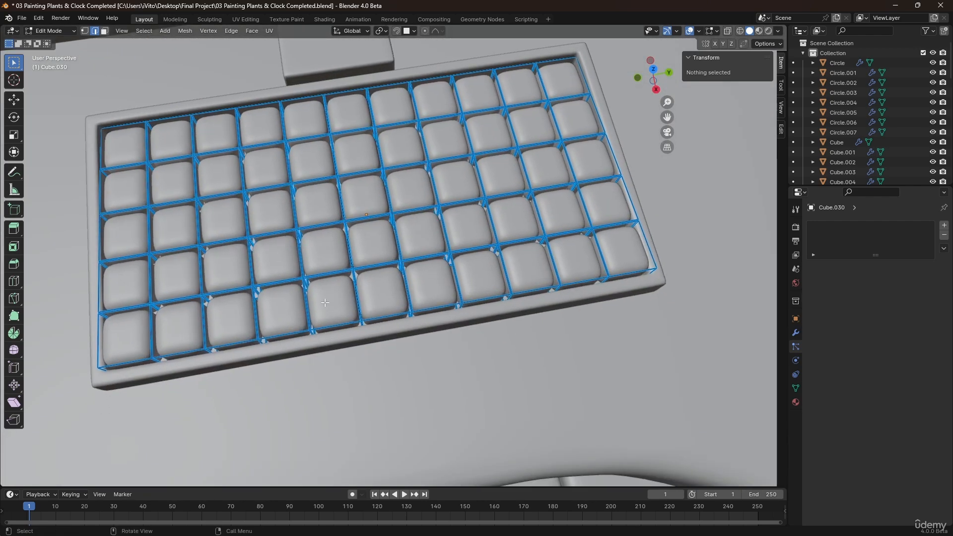
{"action": "middle_click_drag", "start_coordinate": [390, 295], "coordinate": [339, 283]}
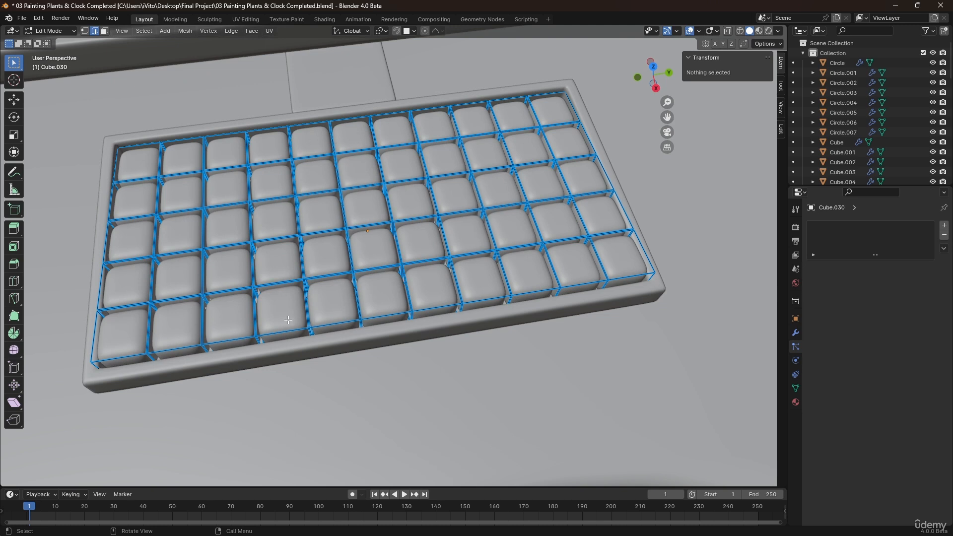
{"action": "key", "text": "l"}
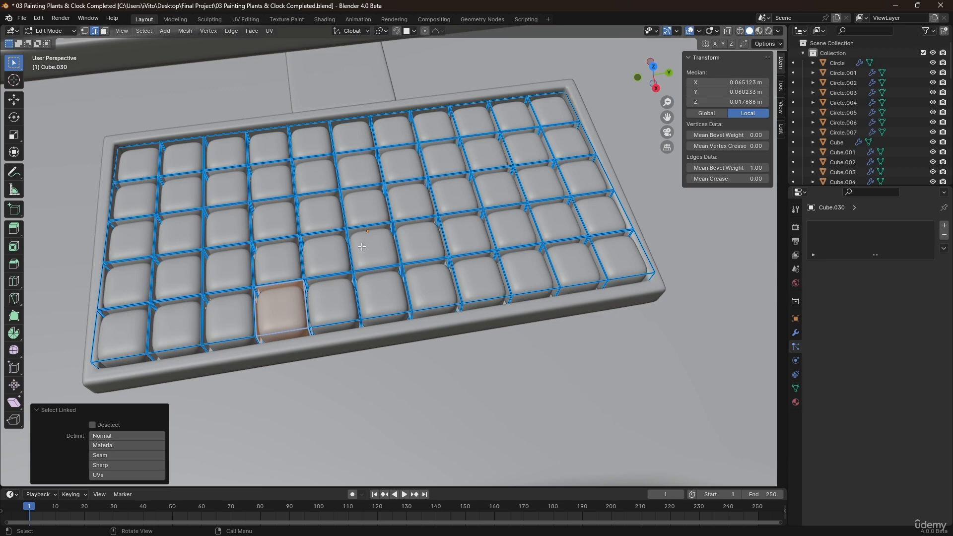
{"action": "scroll", "coordinate": [311, 297], "scroll_direction": "up", "scroll_amount": 2}
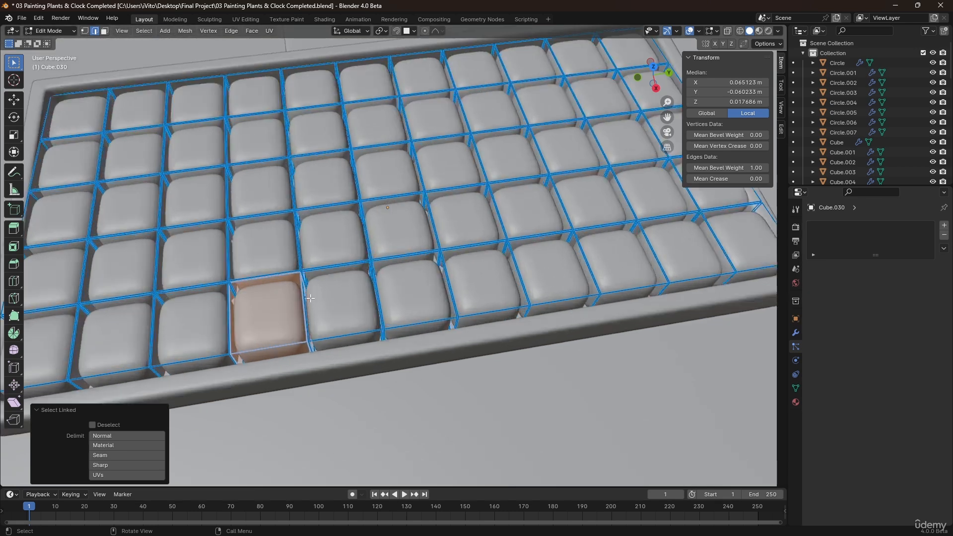
{"action": "mouse_move", "coordinate": [311, 301]}
{"action": "middle_mouse_down"}
{"action": "mouse_move", "coordinate": [317, 274]}
{"action": "mouse_move", "coordinate": [316, 308]}
{"action": "middle_mouse_up"}
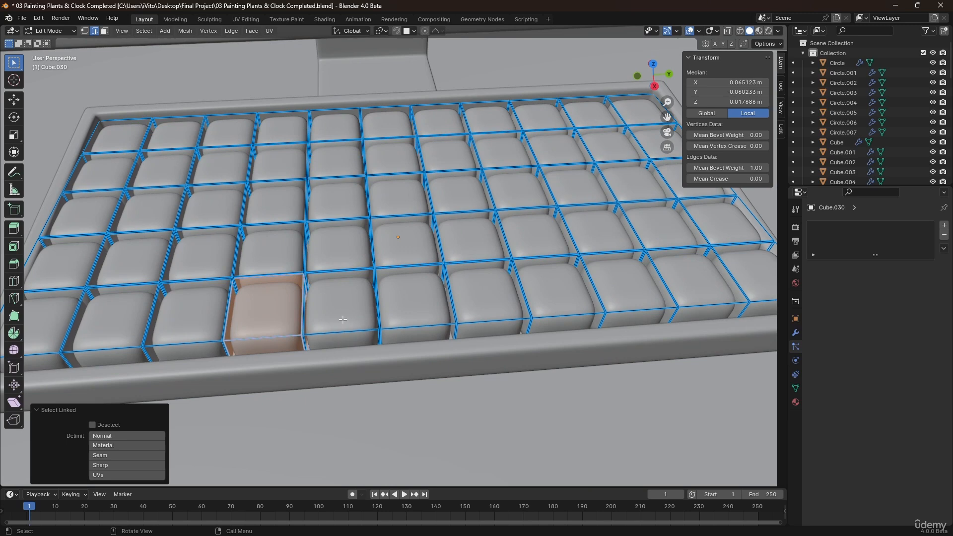
{"action": "key", "text": "l"}
{"action": "key", "text": "l"}
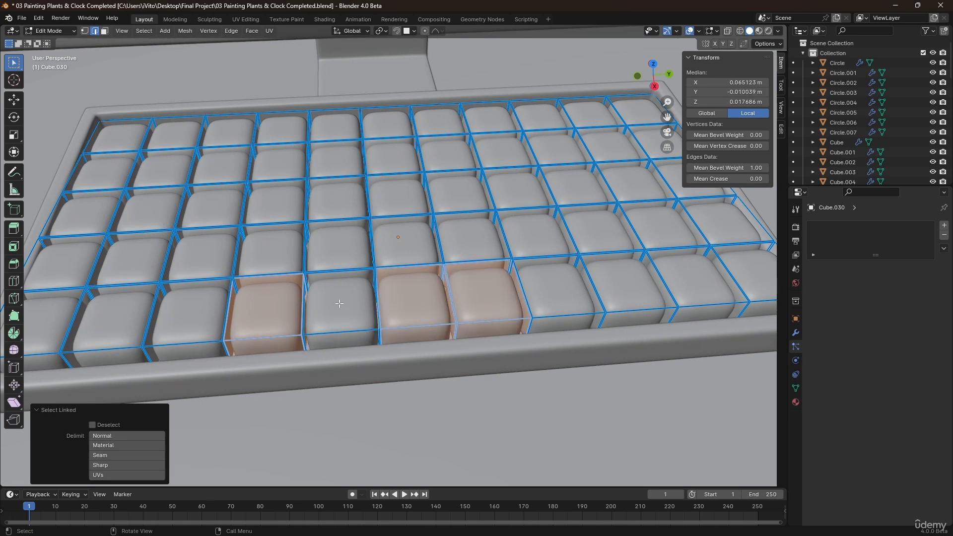
{"action": "key", "text": "x"}
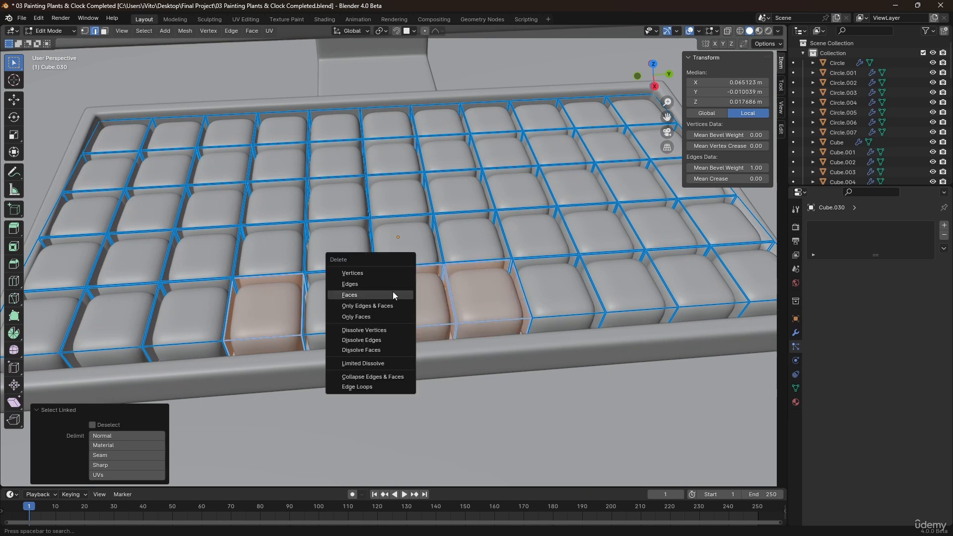
{"action": "left_click", "coordinate": [371, 272]}
Stretch the remaining fifth front-row key over the two-key gap by moving its end face about 0.041 m along Y.
{"action": "middle_click_drag", "start_coordinate": [370, 293], "coordinate": [392, 315]}
{"action": "key", "text": "l"}
{"action": "key", "text": "g"}
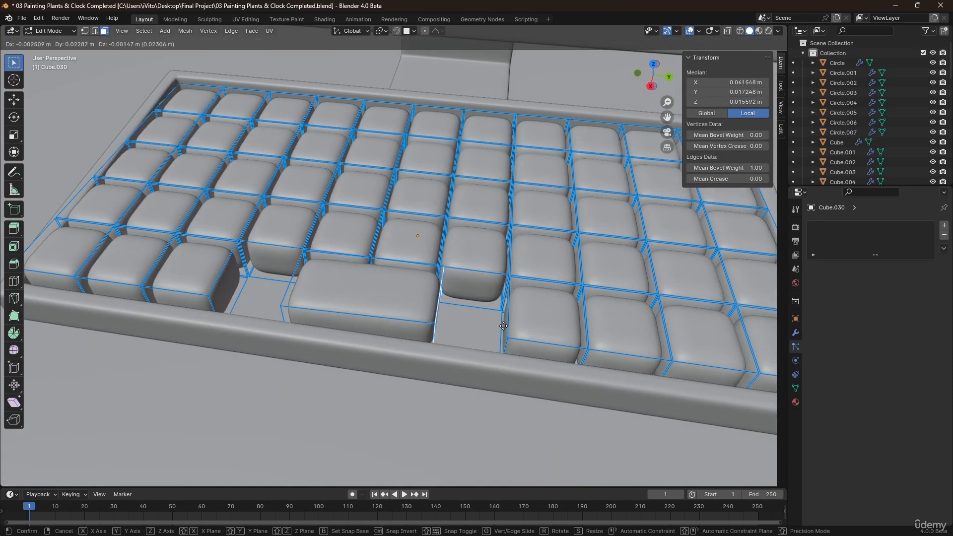
{"action": "key", "text": "y"}
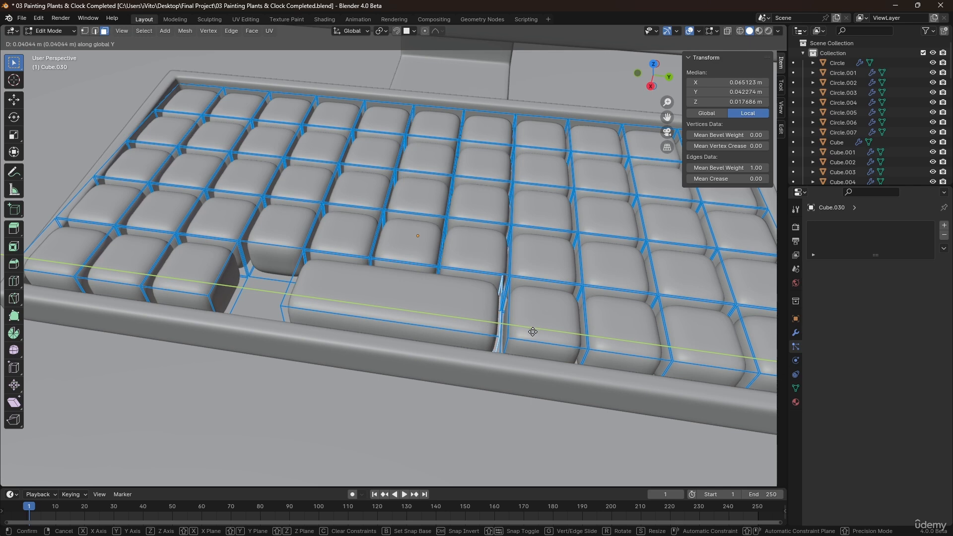
{"action": "left_click", "coordinate": [533, 332]}
{"action": "middle_click_drag", "start_coordinate": [533, 332], "coordinate": [366, 347]}
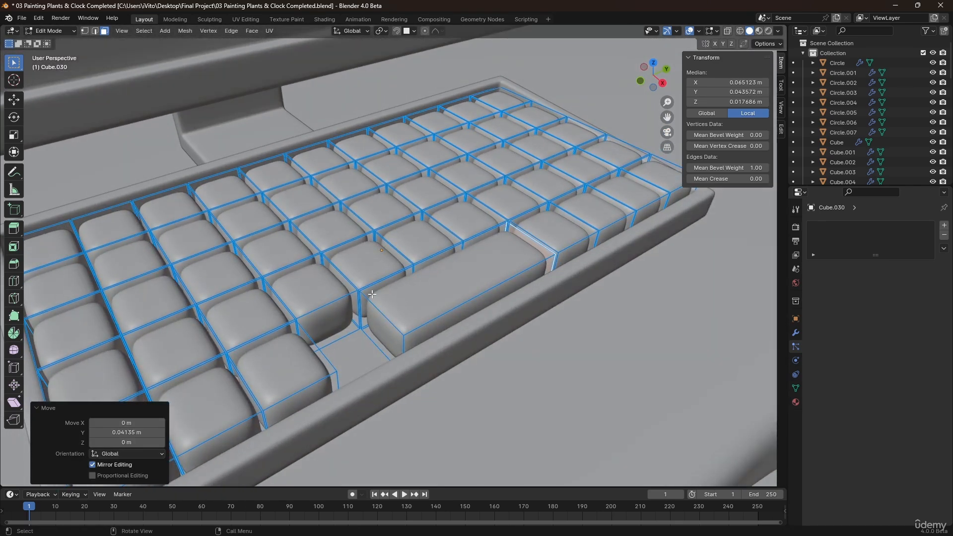
Hide the key mesh's Subdivision modifier in the viewport and return to editing its faces.
{"action": "key", "text": "Tab"}
{"action": "left_click", "coordinate": [794, 332]}
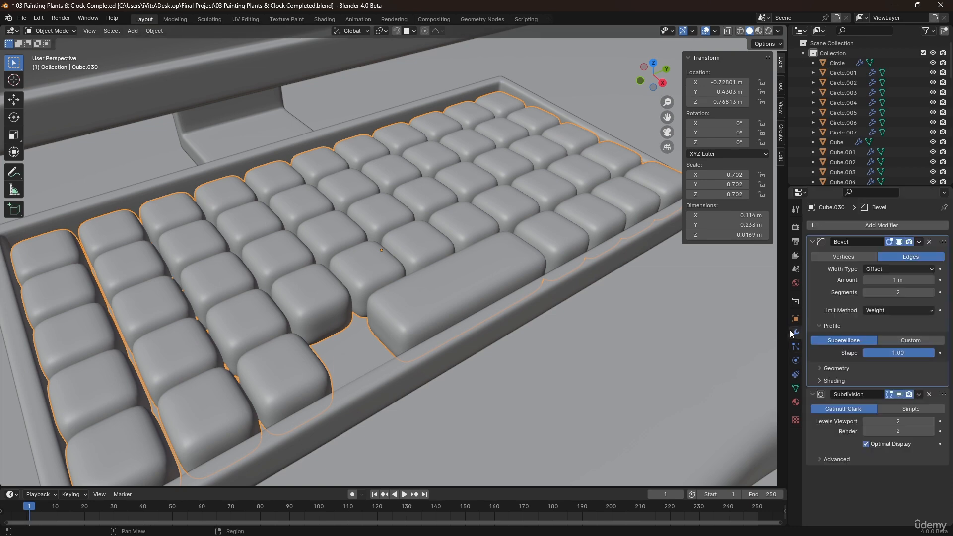
{"action": "left_click", "coordinate": [898, 394]}
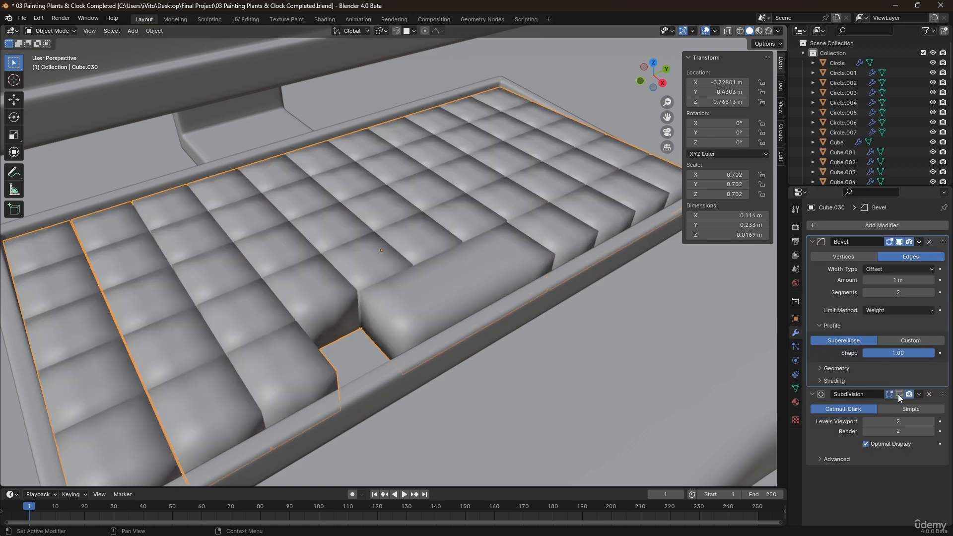
{"action": "left_click", "coordinate": [898, 394]}
{"action": "left_click", "coordinate": [898, 394]}
{"action": "key", "text": "Tab"}
Extend the space bar over the remaining gap by moving its open end face about -0.02 m along Y.
{"action": "left_click", "coordinate": [351, 327]}
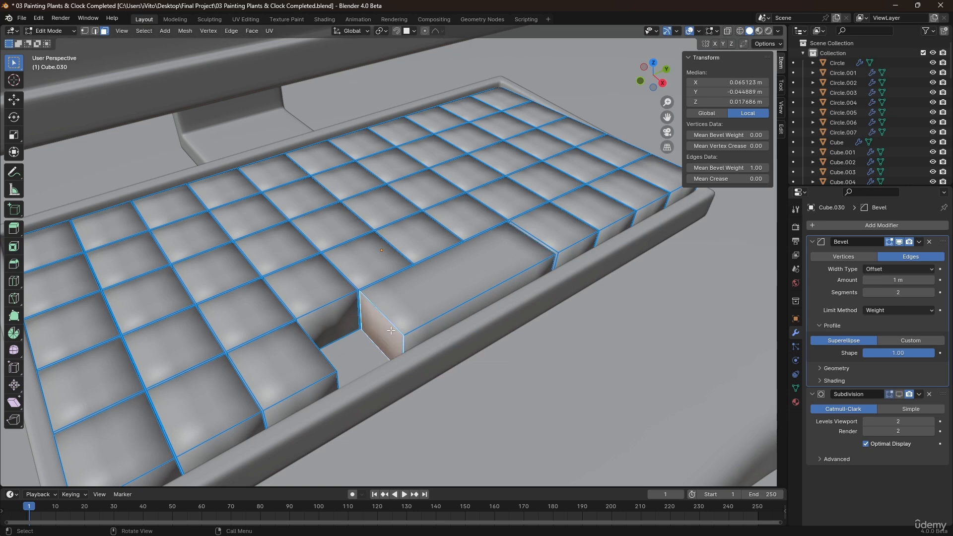
{"action": "key", "text": "g"}
{"action": "key", "text": "y"}
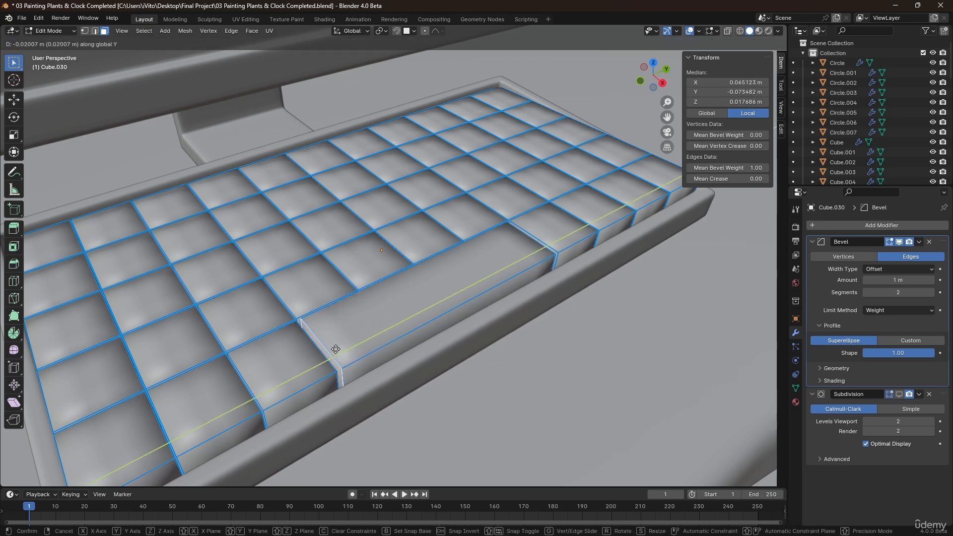
{"action": "left_click", "coordinate": [335, 349]}
Delete the second-to-last key in the fourth row, directly behind the front row.
{"action": "middle_click_drag", "start_coordinate": [336, 349], "coordinate": [415, 276]}
{"action": "left_click", "coordinate": [532, 262]}
{"action": "scroll", "coordinate": [510, 264], "scroll_direction": "up", "scroll_amount": 2}
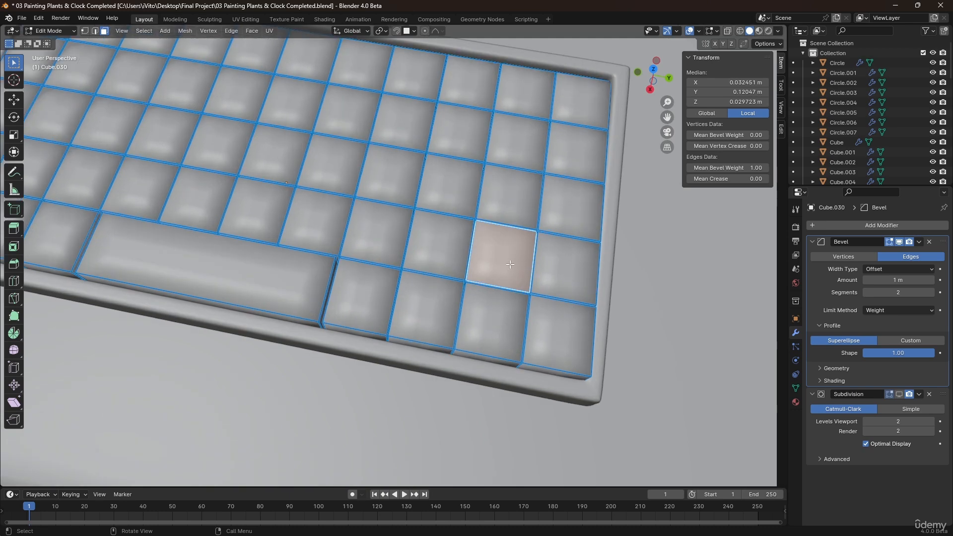
{"action": "key", "text": "l"}
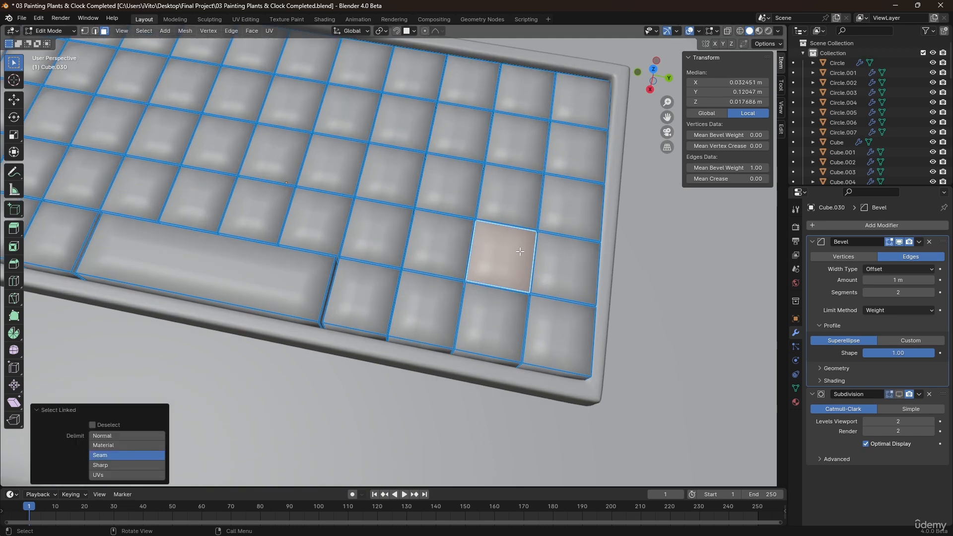
{"action": "key", "text": "x"}
{"action": "left_click", "coordinate": [520, 251]}
Widen the last key of the fourth row over the gap by moving its inner side face about -0.0195 m along Y.
{"action": "middle_click_drag", "start_coordinate": [520, 251], "coordinate": [535, 269]}
{"action": "left_click", "coordinate": [535, 268]}
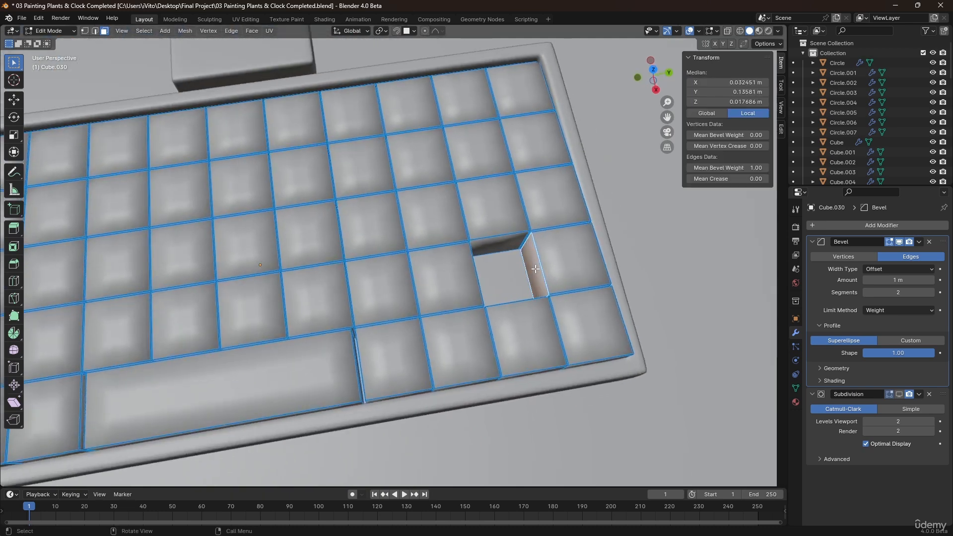
{"action": "key", "text": "g"}
{"action": "key", "text": "y"}
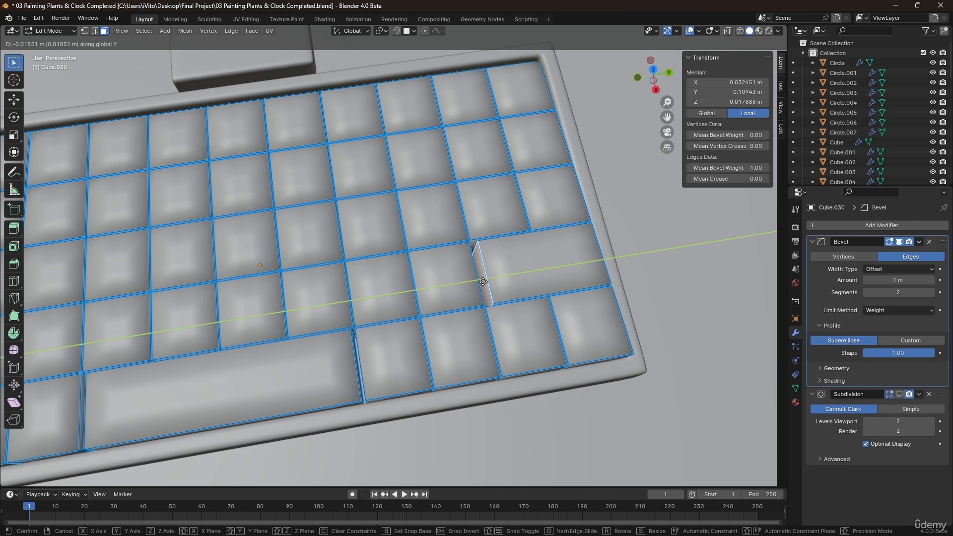
{"action": "left_click", "coordinate": [479, 282]}
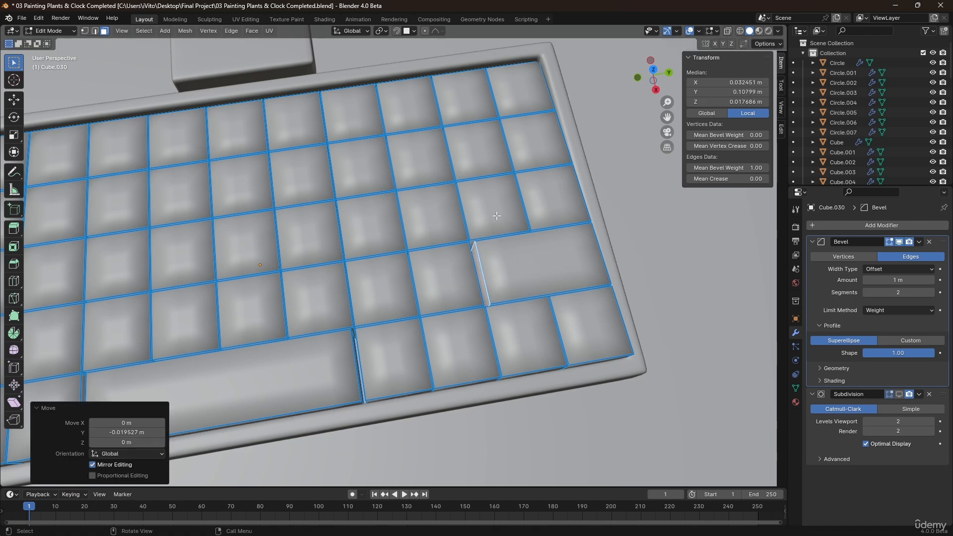
Narrow the second-to-last key of the third row by moving its outer side face about -0.005 m along Y.
{"action": "left_click", "coordinate": [501, 213]}
{"action": "middle_click_drag", "start_coordinate": [502, 213], "coordinate": [449, 194]}
{"action": "scroll", "coordinate": [521, 211], "scroll_direction": "up", "scroll_amount": 5}
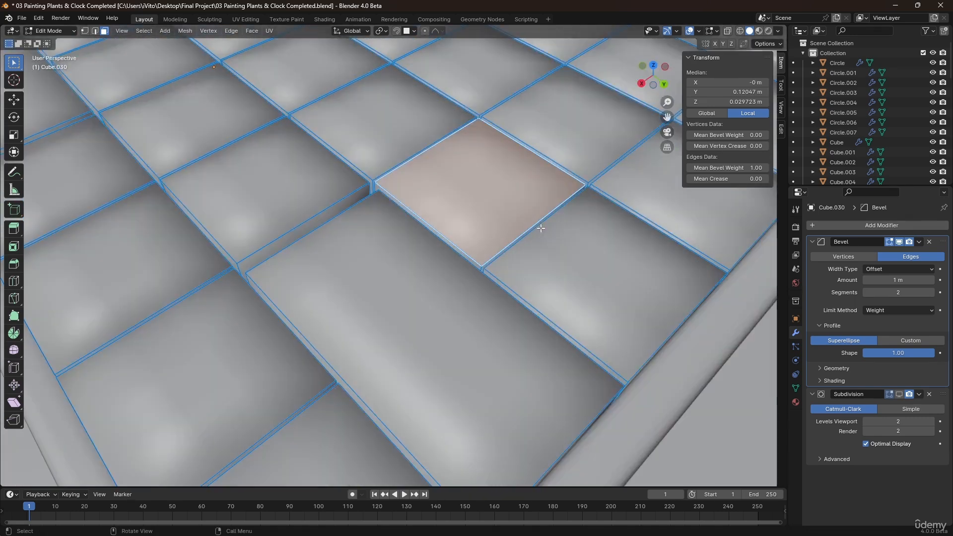
{"action": "left_click", "coordinate": [530, 228]}
{"action": "middle_click_drag", "start_coordinate": [530, 231], "coordinate": [558, 238]}
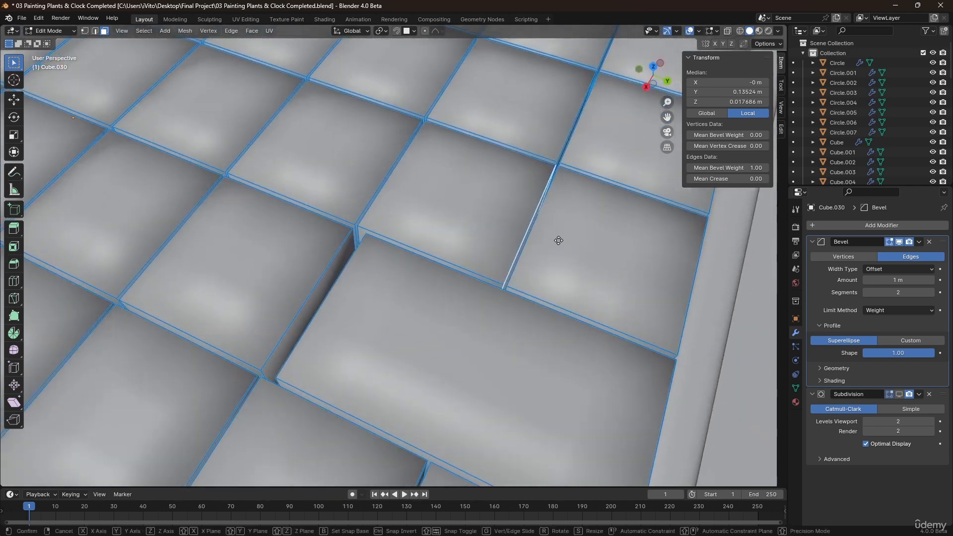
{"action": "key", "text": "g"}
{"action": "key", "text": "y"}
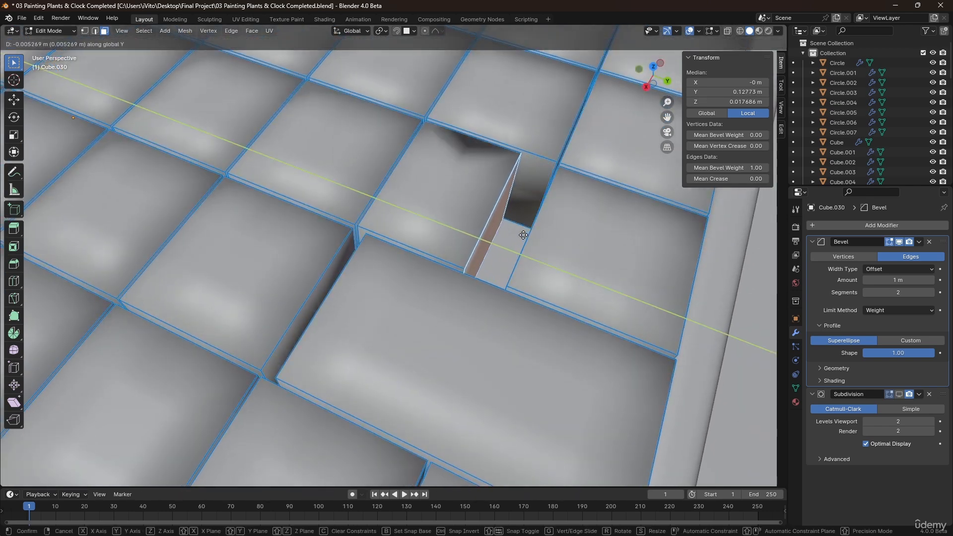
{"action": "left_click", "coordinate": [518, 234]}
Widen the last key of the third row by moving its inner side face about -0.0067 m along Y.
{"action": "middle_click_drag", "start_coordinate": [518, 235], "coordinate": [568, 239]}
{"action": "left_click", "coordinate": [569, 234]}
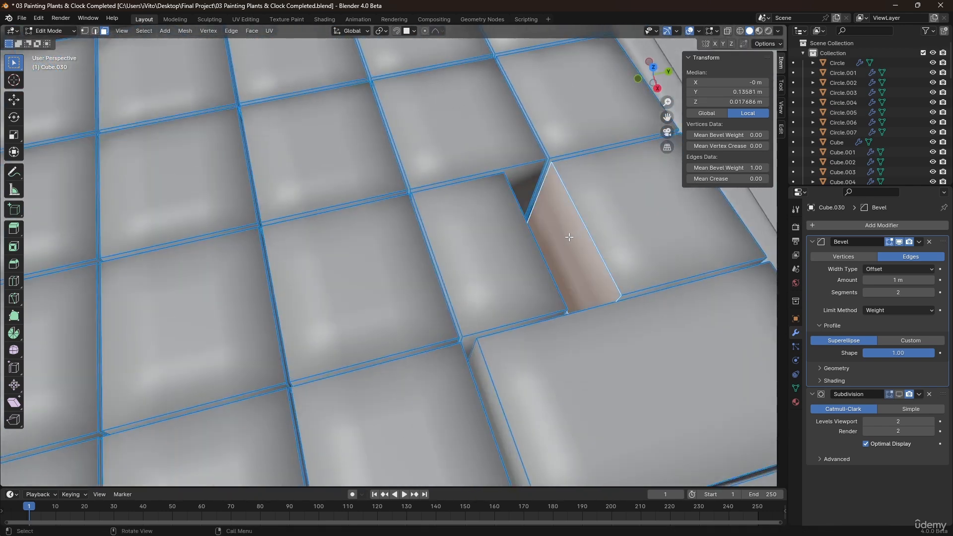
{"action": "key", "text": "g"}
{"action": "key", "text": "y"}
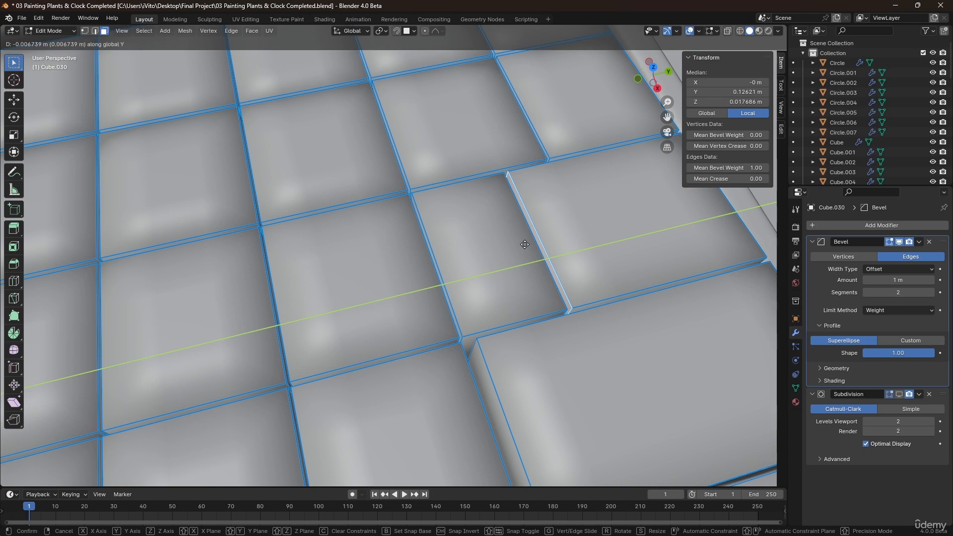
{"action": "left_click", "coordinate": [523, 245]}
Slide another key's side face along Y to vary the key widths further.
{"action": "left_click", "coordinate": [426, 199]}
{"action": "middle_click_drag", "start_coordinate": [523, 245], "coordinate": [476, 181]}
{"action": "key", "text": "g"}
{"action": "key", "text": "y"}
{"action": "left_click", "coordinate": [425, 198]}
Delete the second key of the fourth row and stretch the neighbouring key across the gap along Y.
{"action": "left_click", "coordinate": [344, 314]}
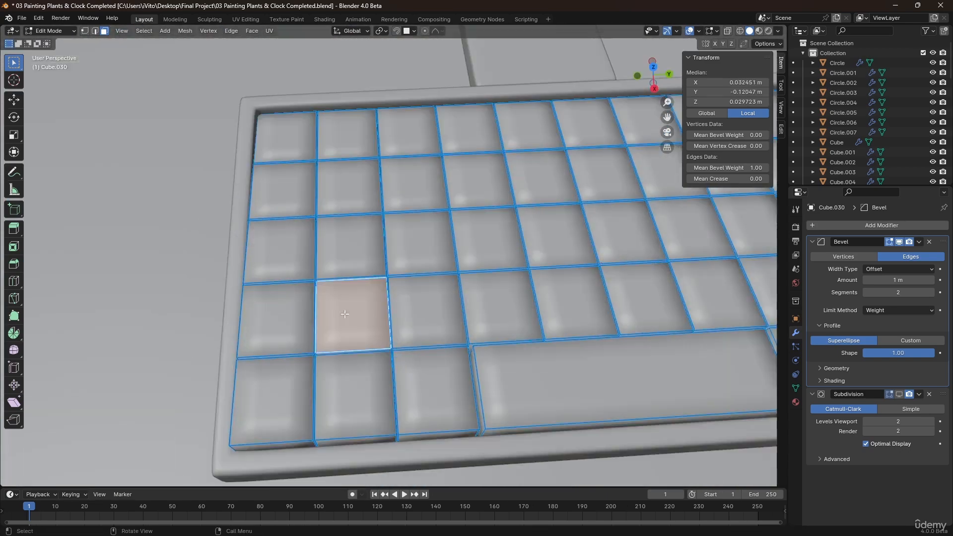
{"action": "key", "text": "l"}
{"action": "key", "text": "x"}
{"action": "left_click", "coordinate": [319, 322]}
{"action": "key", "text": "g"}
{"action": "left_click", "coordinate": [391, 325]}
Move the side face of the second row's first key along Y until it nearly meets its narrowed neighbour.
{"action": "middle_click_drag", "start_coordinate": [391, 398], "coordinate": [230, 228]}
{"action": "key", "text": "g"}
{"action": "left_click", "coordinate": [315, 232]}
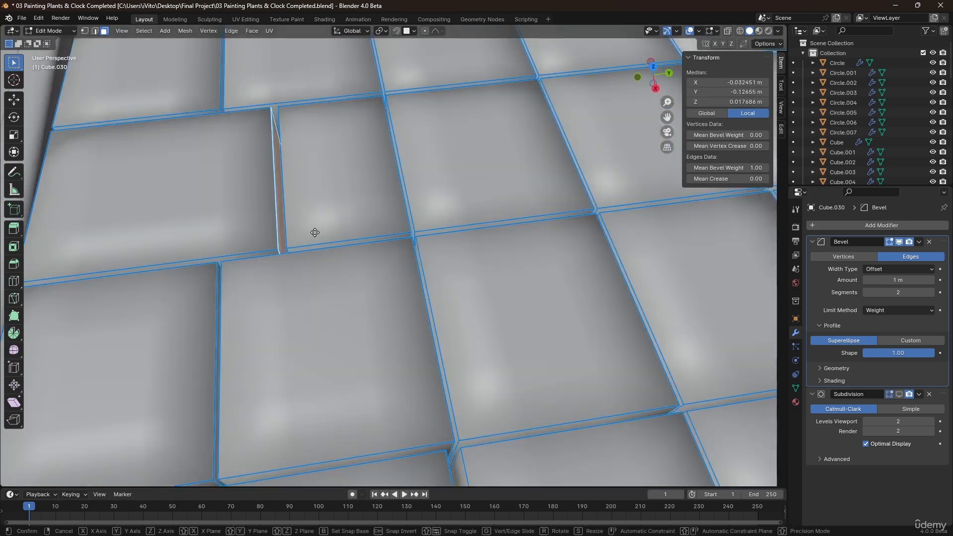
Return to Object Mode and show the key mesh's Subdivision modifier in the viewport again.
{"action": "scroll", "coordinate": [315, 233], "scroll_direction": "down", "scroll_amount": 7}
{"action": "middle_click_drag", "start_coordinate": [387, 242], "coordinate": [418, 243]}
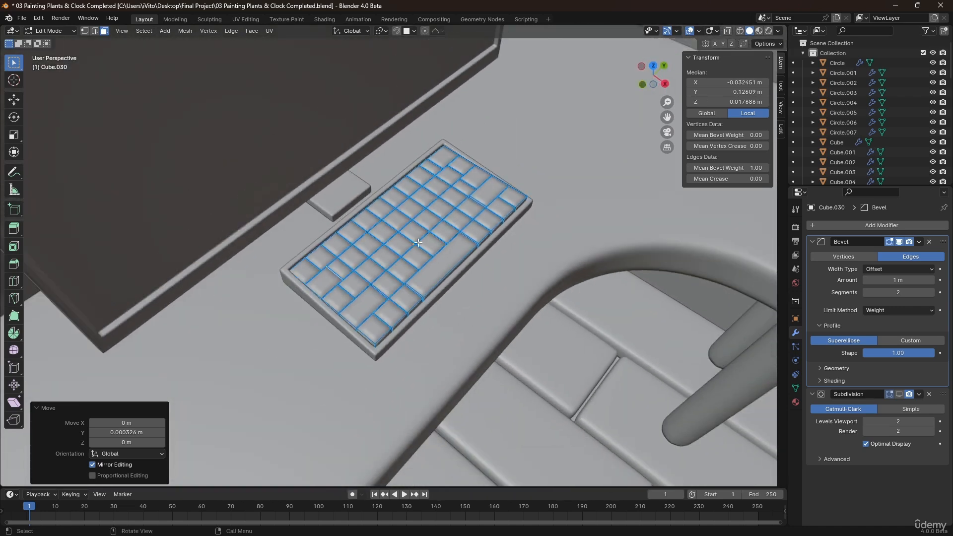
{"action": "key", "text": "Tab"}
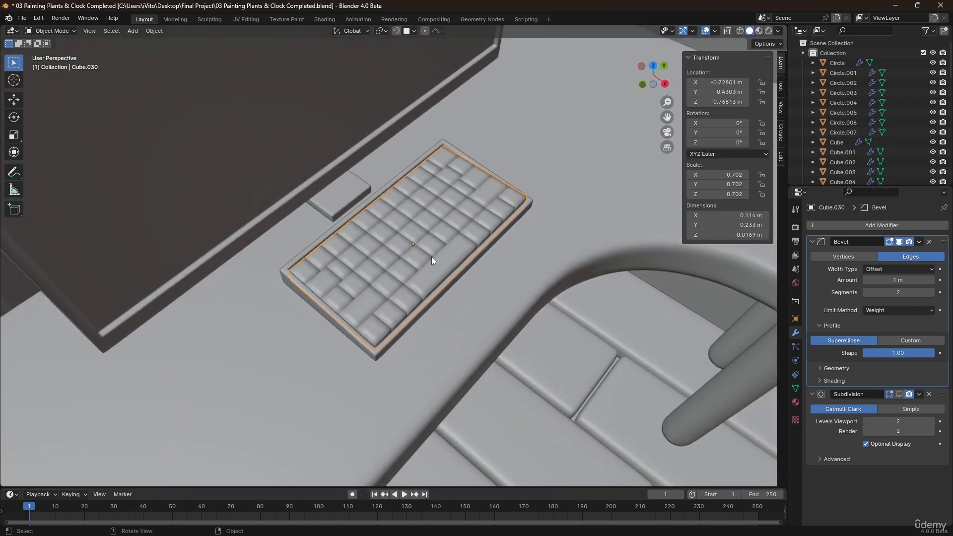
{"action": "left_click", "coordinate": [898, 394]}
{"action": "middle_click_drag", "start_coordinate": [385, 302], "coordinate": [419, 240]}
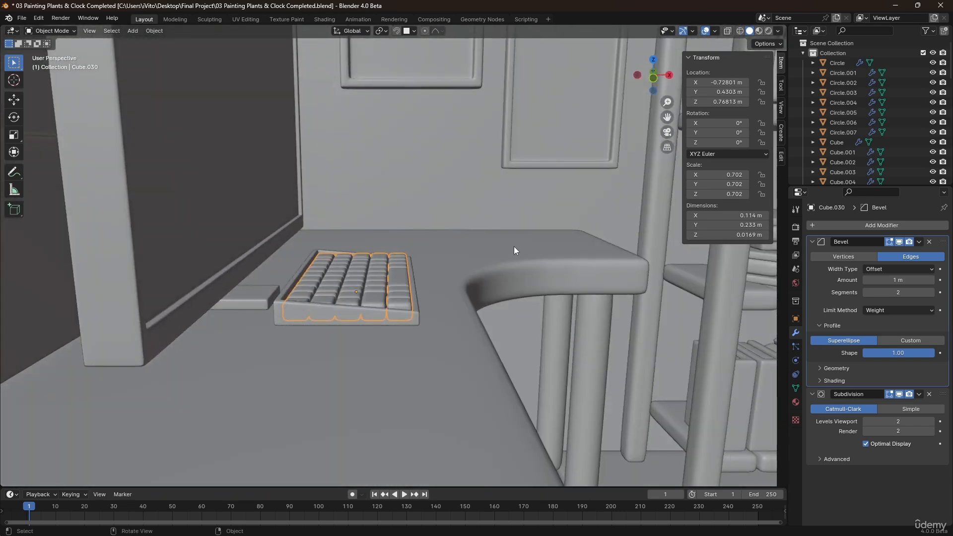
In the front view, rotate the keys about 3.77° to follow the sloped keyboard base and raise them about 0.0025 m along Z.
{"action": "key", "text": "KP_1"}
{"action": "scroll", "coordinate": [323, 252], "scroll_direction": "up", "scroll_amount": 4}
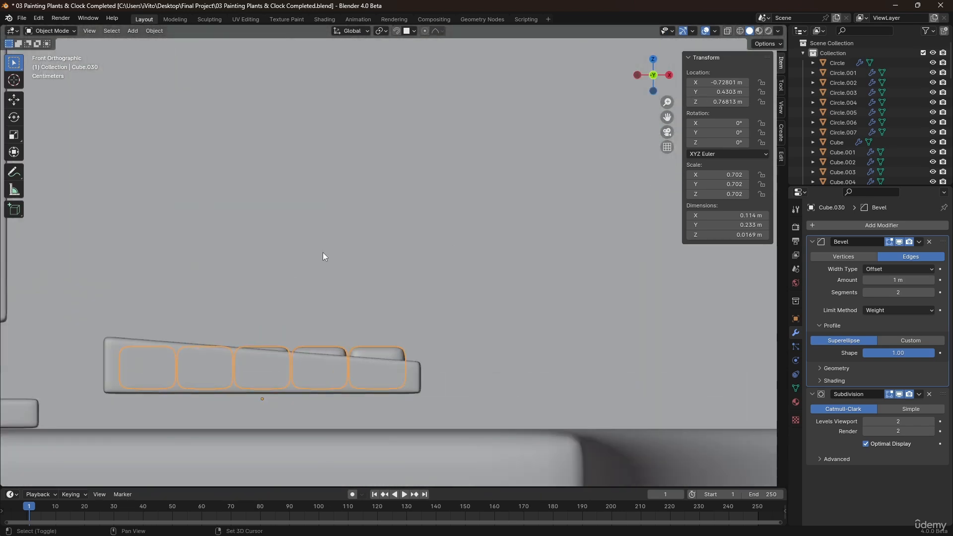
{"action": "middle_click_drag", "start_coordinate": [334, 317], "coordinate": [411, 271], "text": "shift"}
{"action": "scroll", "coordinate": [334, 275], "scroll_direction": "up", "scroll_amount": 2}
{"action": "key", "text": "r"}
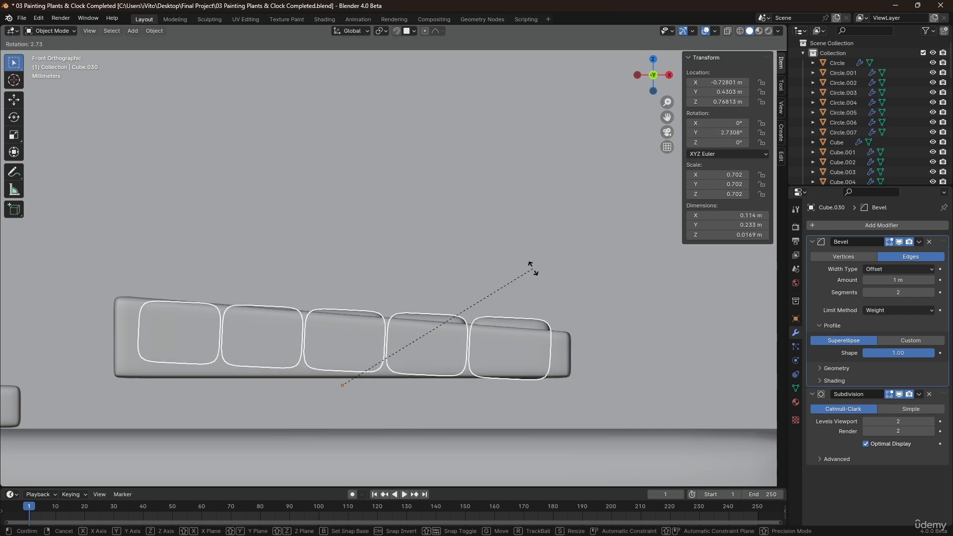
{"action": "left_click", "coordinate": [536, 268]}
{"action": "key", "text": "g"}
{"action": "key", "text": "z"}
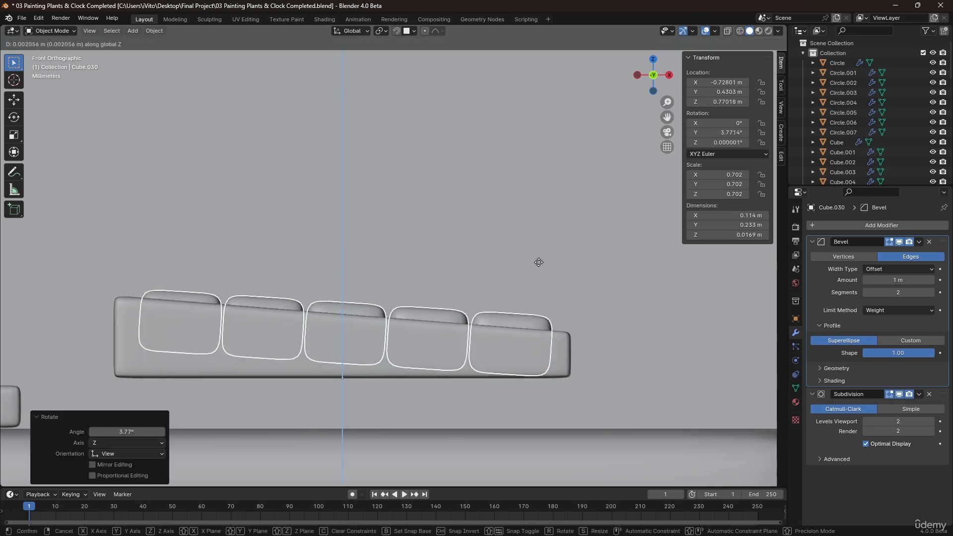
{"action": "left_click", "coordinate": [539, 261]}
Rotate the keys a further 1.36° in the front view and raise them about 0.0008 m along Z.
{"action": "key", "text": "r"}
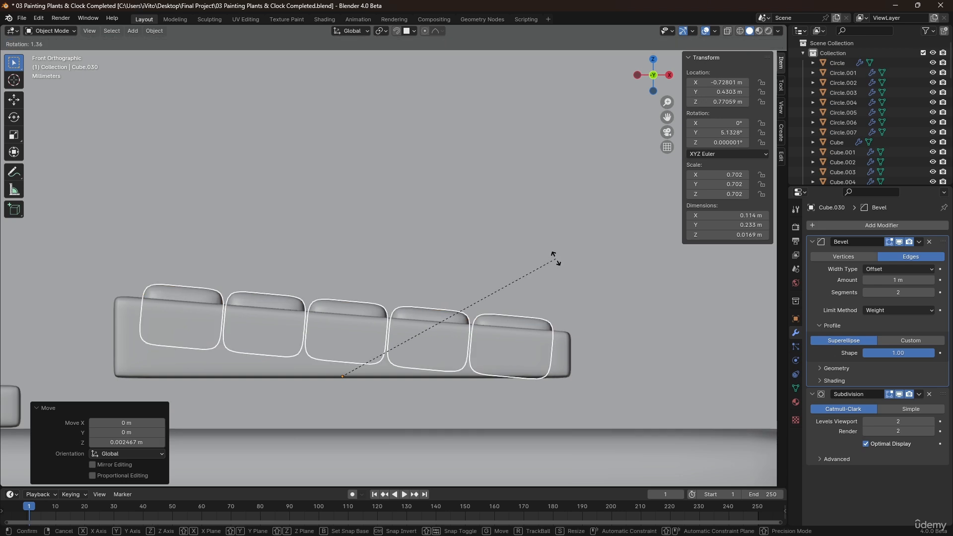
{"action": "left_click", "coordinate": [555, 258]}
{"action": "key", "text": "g"}
{"action": "key", "text": "z"}
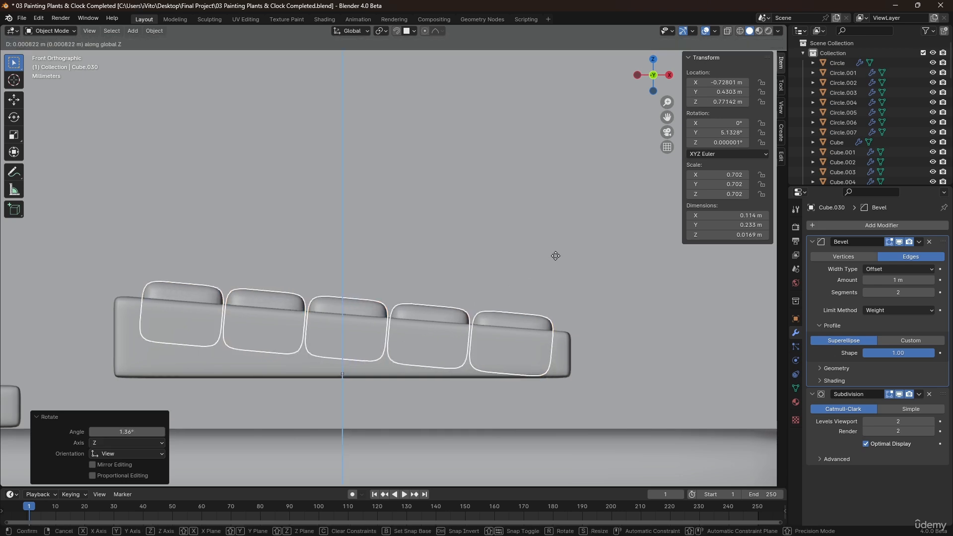
{"action": "left_click", "coordinate": [555, 256]}
Select the keys together with the keyboard base and move them away from the monitor, about 0.024 m in X and -0.021 m in Y.
{"action": "middle_click_drag", "start_coordinate": [526, 286], "coordinate": [447, 303]}
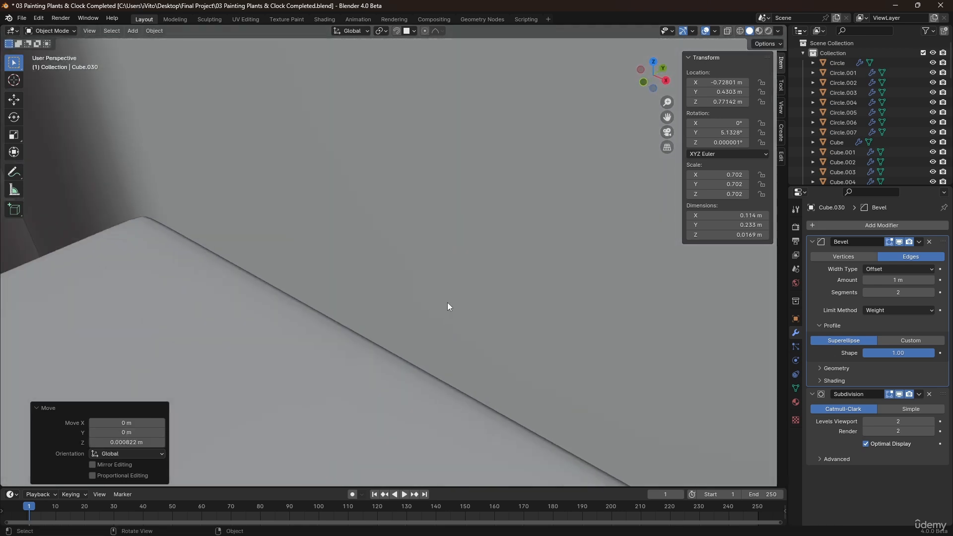
{"action": "scroll", "coordinate": [430, 279], "scroll_direction": "down", "scroll_amount": 10}
{"action": "left_click", "coordinate": [418, 373]}
{"action": "scroll", "coordinate": [381, 312], "scroll_direction": "up", "scroll_amount": 8}
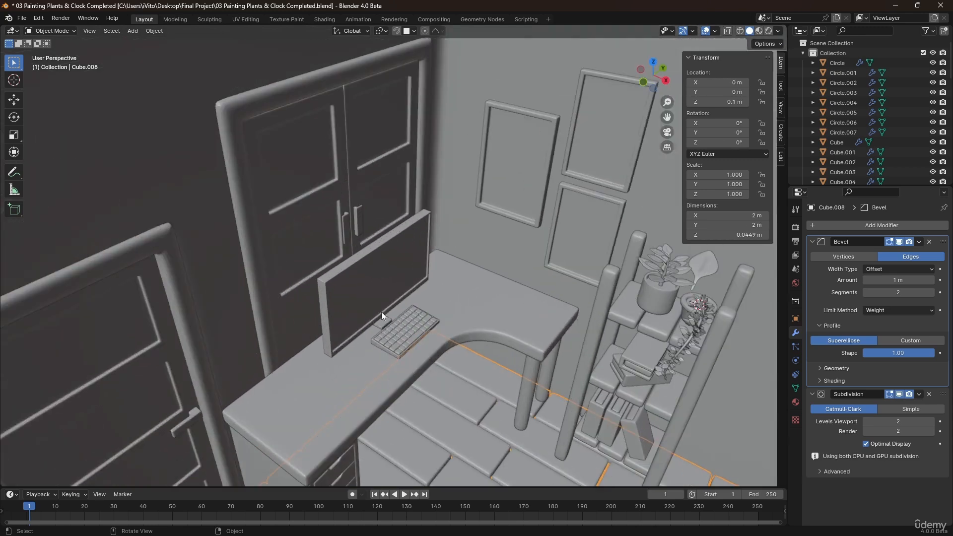
{"action": "scroll", "coordinate": [408, 344], "scroll_direction": "up", "scroll_amount": 2}
{"action": "left_click", "coordinate": [413, 339]}
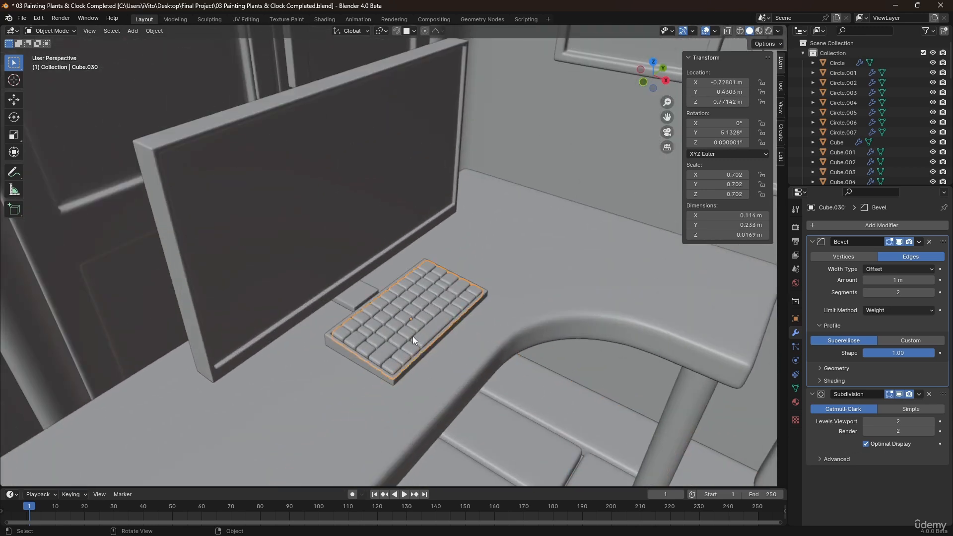
{"action": "left_click", "coordinate": [357, 361], "text": "shift"}
{"action": "middle_click_drag", "start_coordinate": [398, 359], "coordinate": [397, 338]}
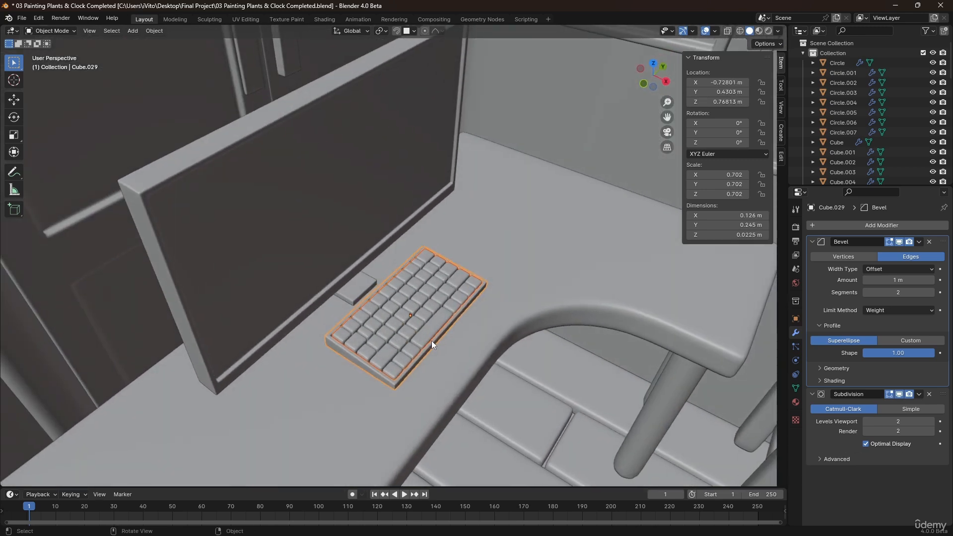
{"action": "key", "text": "g"}
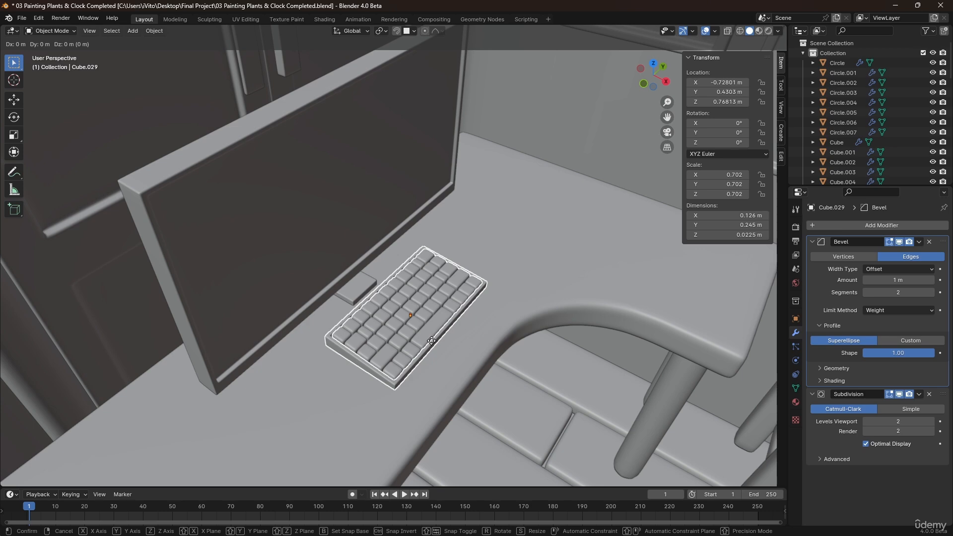
{"action": "left_click", "coordinate": [455, 347]}
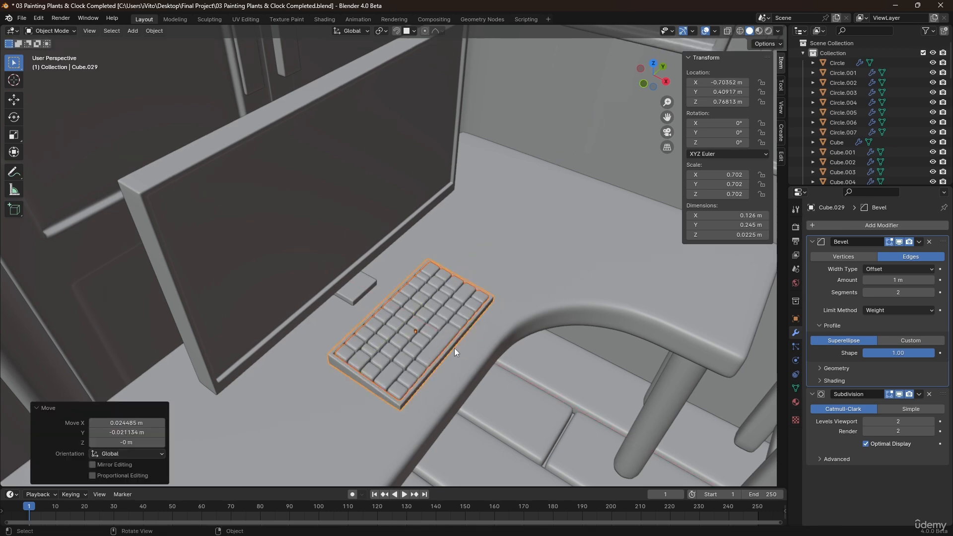
Duplicate the top face of the wide key at the end of the fourth row in place and separate it into its own object.
{"action": "middle_click_drag", "start_coordinate": [454, 347], "coordinate": [473, 303]}
{"action": "left_click", "coordinate": [475, 302]}
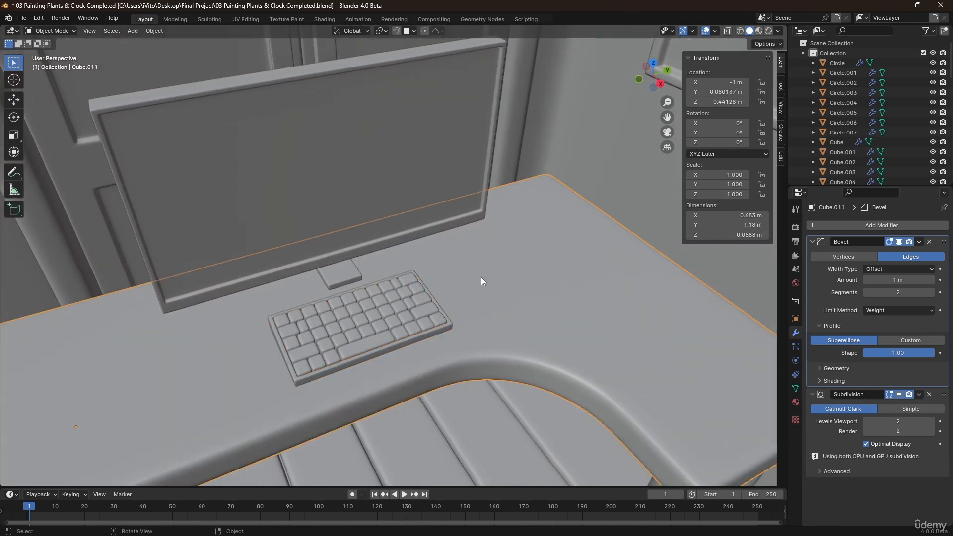
{"action": "scroll", "coordinate": [379, 280], "scroll_direction": "up", "scroll_amount": 3}
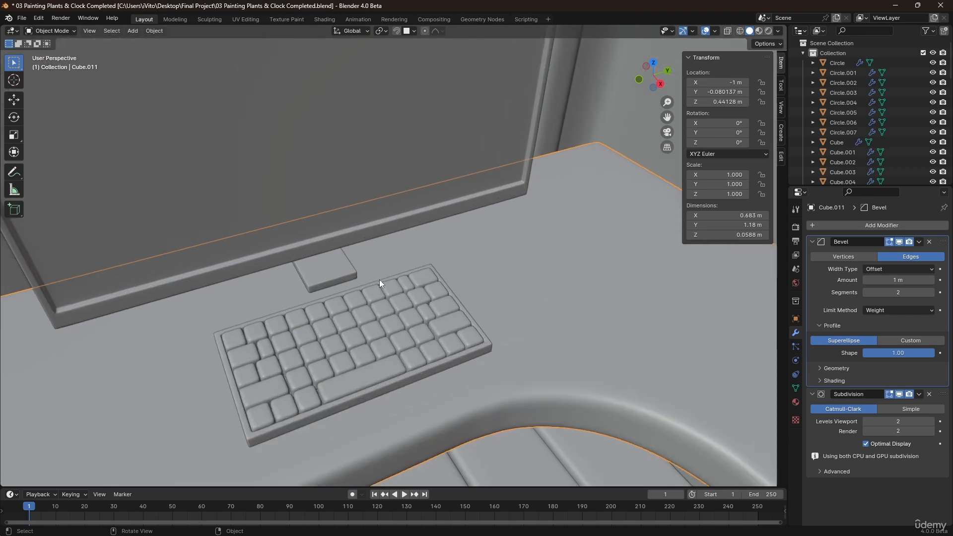
{"action": "middle_click_drag", "start_coordinate": [398, 296], "coordinate": [369, 328], "text": "shift"}
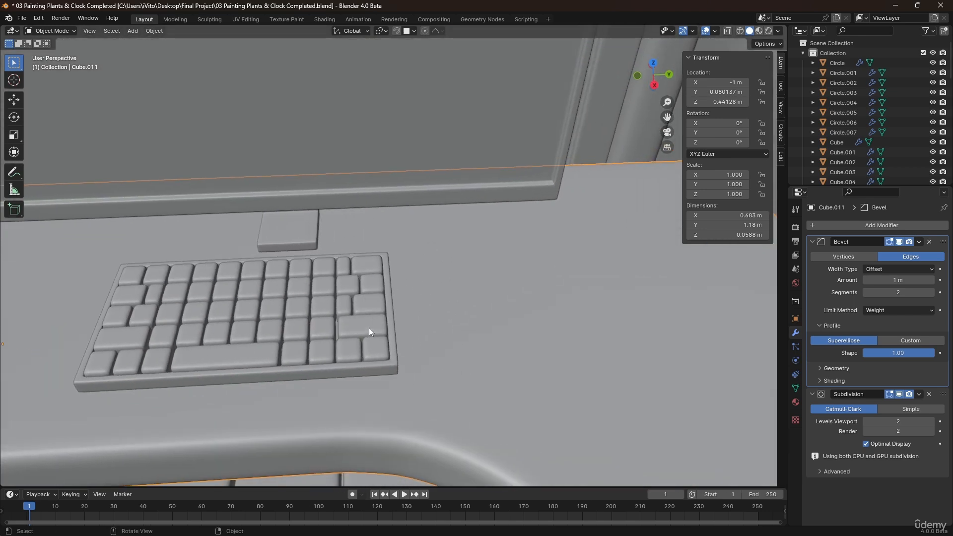
{"action": "left_click", "coordinate": [369, 326]}
{"action": "key", "text": "Tab"}
{"action": "left_click", "coordinate": [369, 325]}
{"action": "key", "text": "shift+d"}
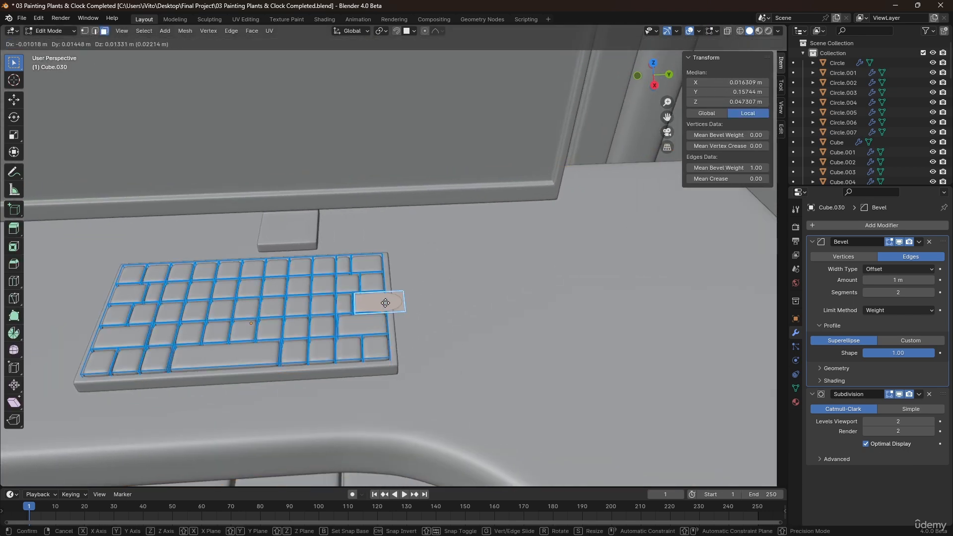
{"action": "right_click", "coordinate": [376, 319]}
{"action": "key", "text": "p"}
{"action": "left_click", "coordinate": [373, 326]}
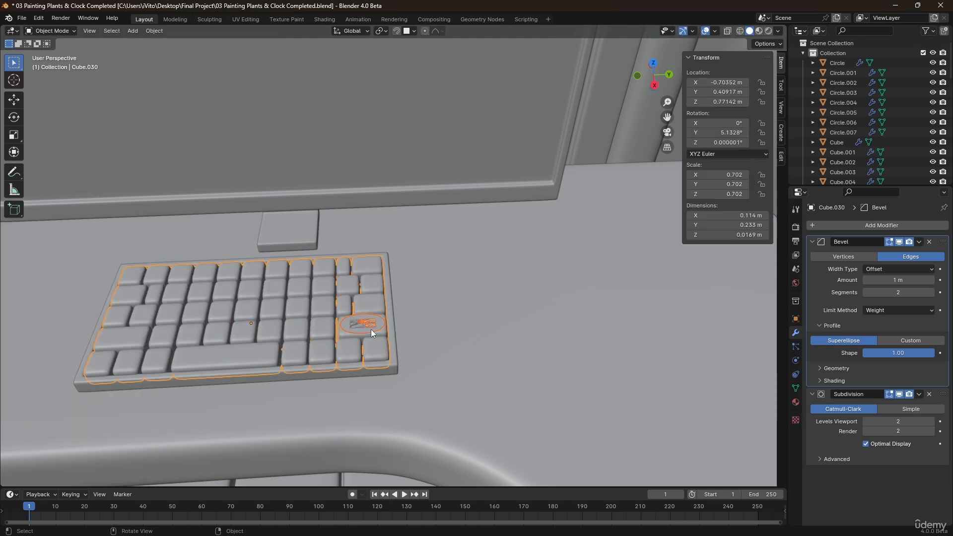
{"action": "key", "text": "Tab"}
Move the separated face along Y onto the free desk area beside the keyboard and set its origin to its geometry.
{"action": "key", "text": "g"}
{"action": "key", "text": "x"}
{"action": "key", "text": "y"}
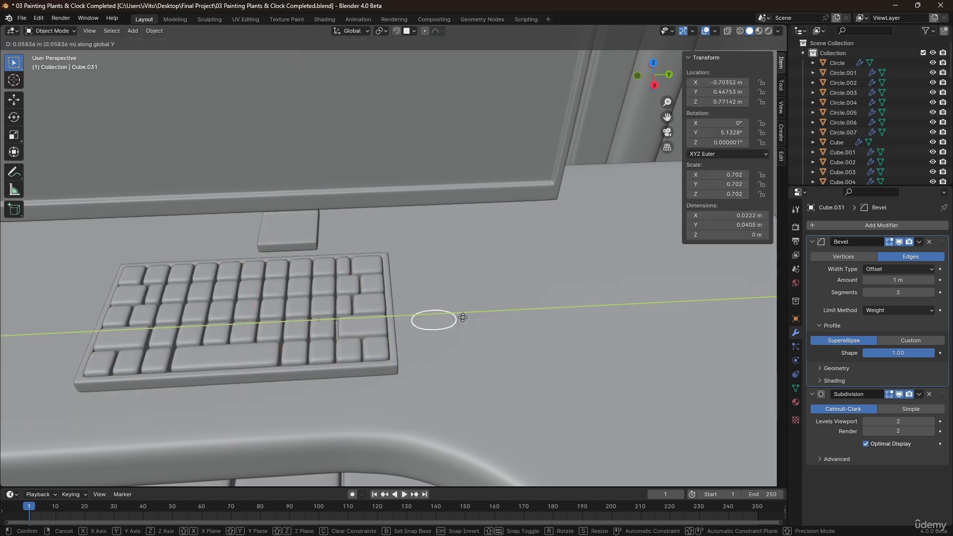
{"action": "left_click", "coordinate": [490, 320]}
{"action": "right_click", "coordinate": [489, 321]}
{"action": "mouse_move", "coordinate": [490, 321]}
{"action": "left_click", "coordinate": [546, 332]}
Scale the separated face by about 3.713 in Edit Mode, then stretch it along X into a roughly square mouse pad.
{"action": "key", "text": "KP_Decimal"}
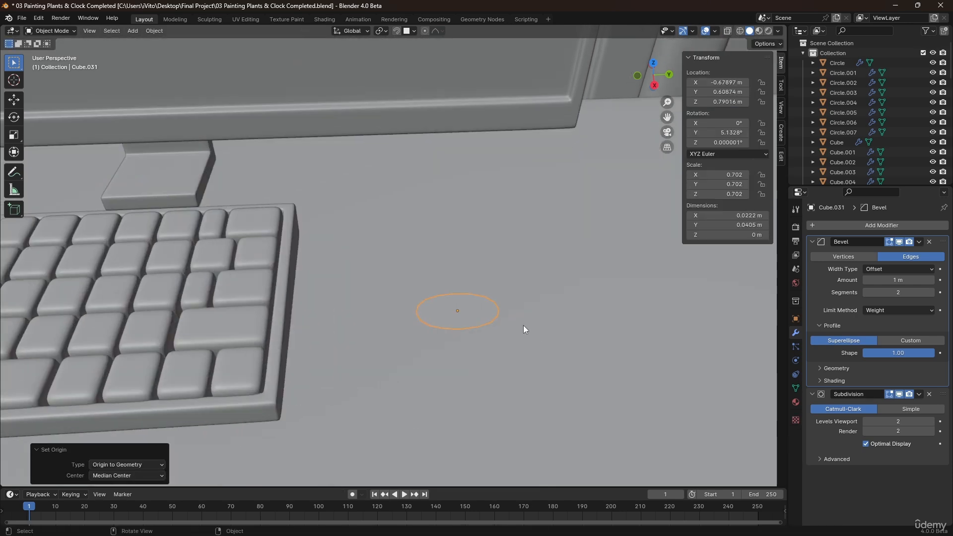
{"action": "key", "text": "Tab"}
{"action": "middle_click_drag", "start_coordinate": [470, 309], "coordinate": [506, 317]}
{"action": "key", "text": "a"}
{"action": "key", "text": "s"}
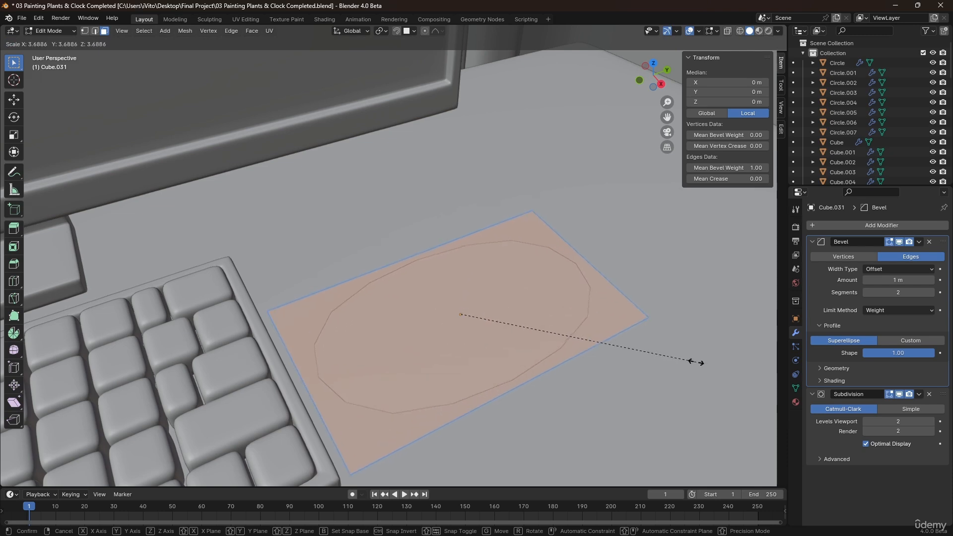
{"action": "left_click", "coordinate": [695, 362]}
{"action": "scroll", "coordinate": [644, 345], "scroll_direction": "down", "scroll_amount": 1}
{"action": "middle_click_drag", "start_coordinate": [600, 343], "coordinate": [516, 313]}
{"action": "key", "text": "s"}
{"action": "key", "text": "x"}
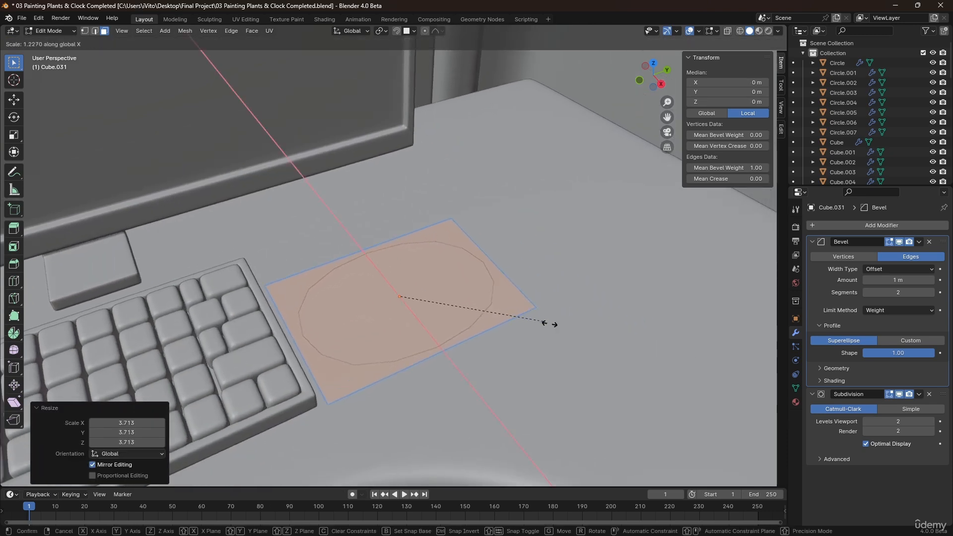
{"action": "left_click", "coordinate": [602, 358]}
Give the mouse pad face a small thickness and lower the pad about 0.0325 m along Z onto the desk.
{"action": "middle_click_drag", "start_coordinate": [437, 334], "coordinate": [472, 278]}
{"action": "key", "text": "a"}
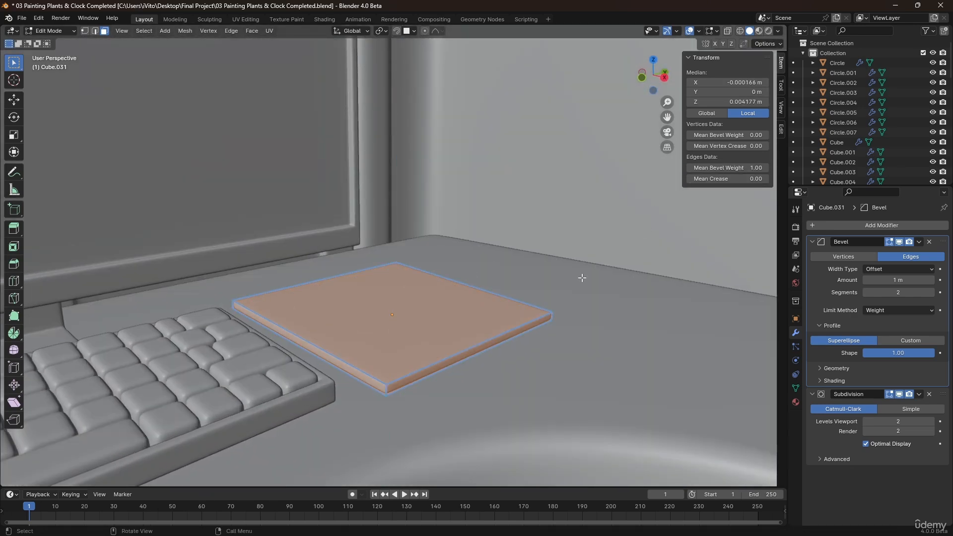
{"action": "middle_click_drag", "start_coordinate": [397, 347], "coordinate": [370, 329]}
{"action": "key", "text": "Tab"}
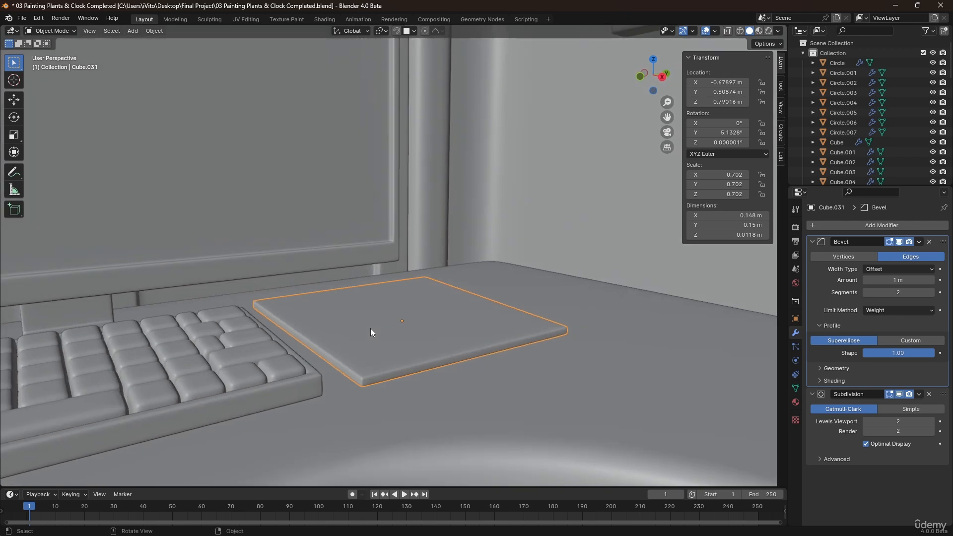
{"action": "key", "text": "g"}
{"action": "key", "text": "z"}
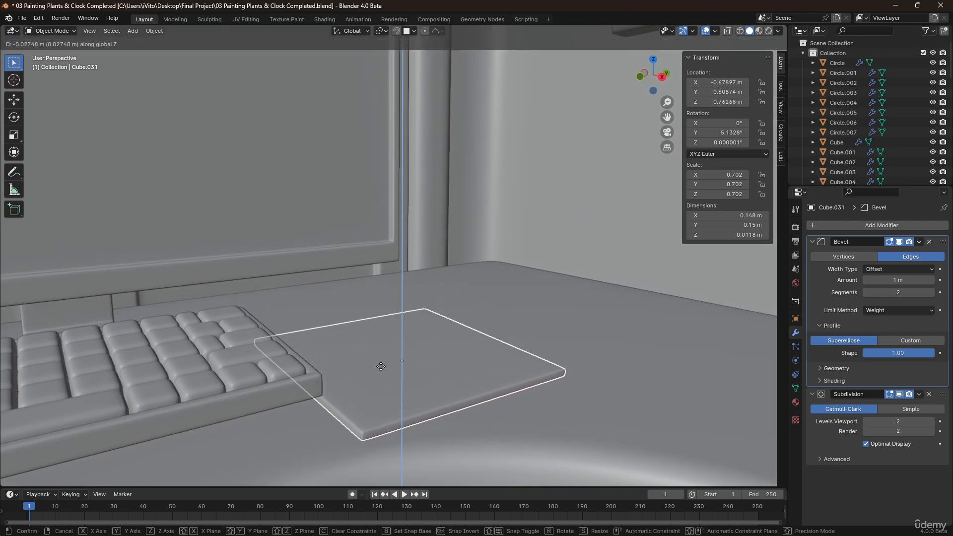
{"action": "left_click", "coordinate": [382, 373]}
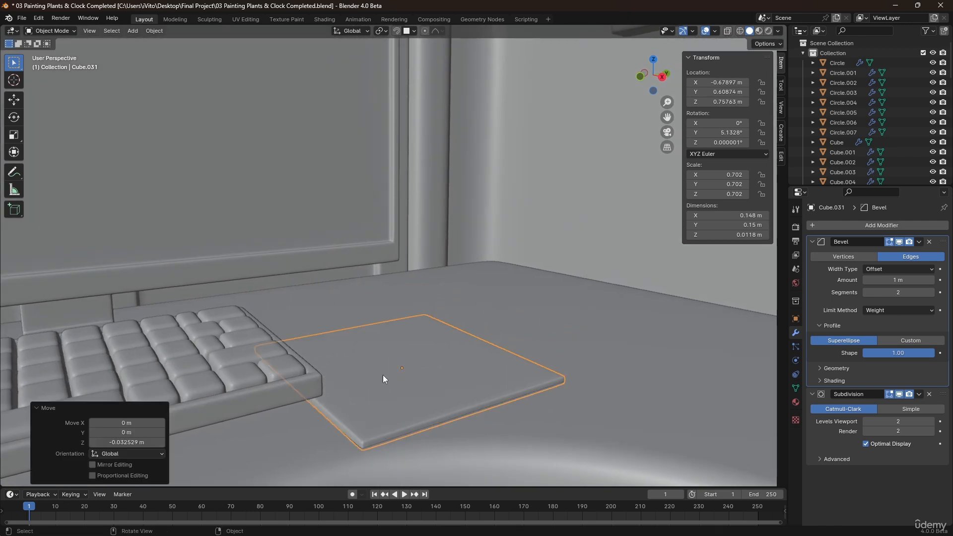
Scale the mouse pad's top face by 0.870 and lower it slightly along Z to make a thinner pad with sloped edges.
{"action": "key", "text": "Tab"}
{"action": "key", "text": "s"}
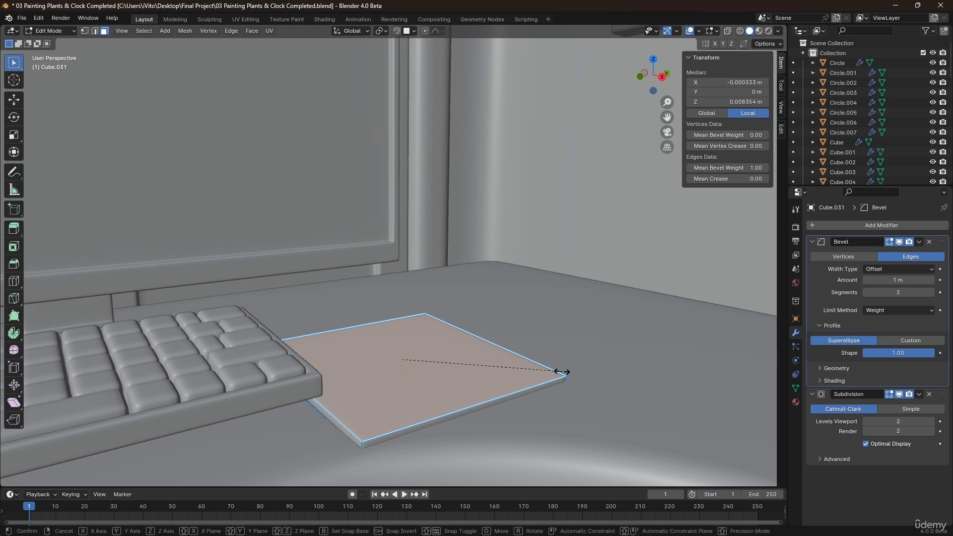
{"action": "left_click", "coordinate": [542, 372]}
{"action": "key", "text": "g"}
{"action": "key", "text": "z"}
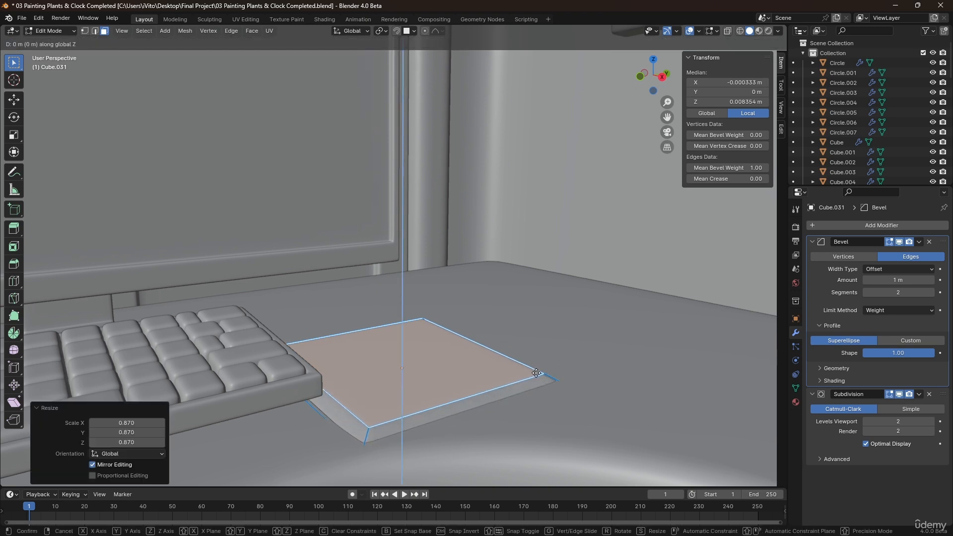
{"action": "left_click", "coordinate": [536, 378]}
Raise the mouse pad 0.0017 m along Z and shift it horizontally to about X -0.711 m, Y 0.625 m.
{"action": "key", "text": "Tab"}
{"action": "key", "text": "g"}
{"action": "key", "text": "z"}
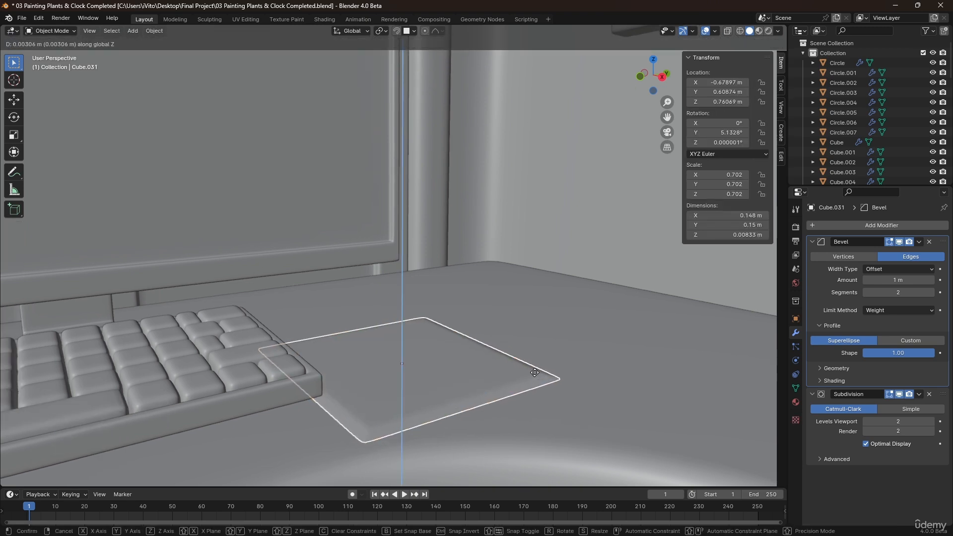
{"action": "left_click", "coordinate": [534, 375]}
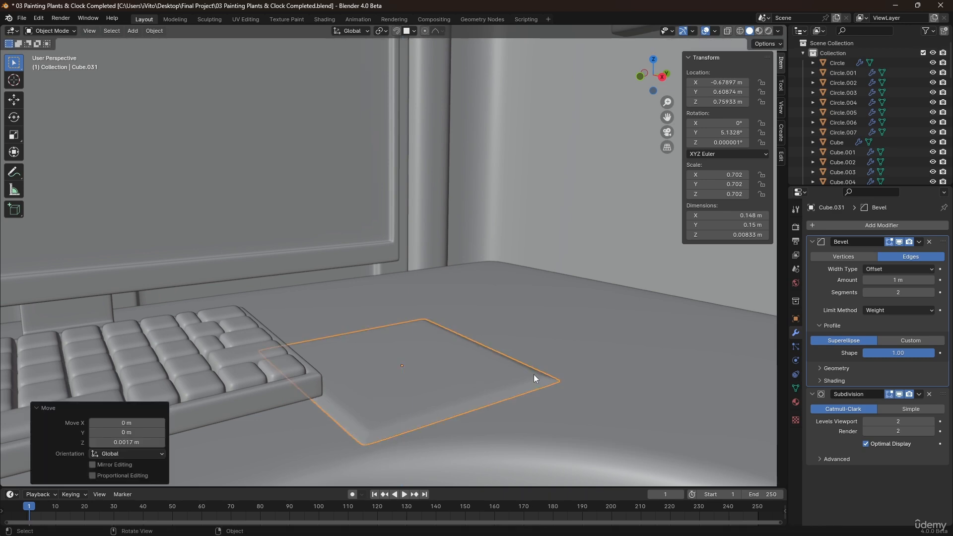
{"action": "middle_click_drag", "start_coordinate": [534, 375], "coordinate": [404, 390]}
{"action": "key", "text": "g"}
{"action": "key", "text": "shift+z"}
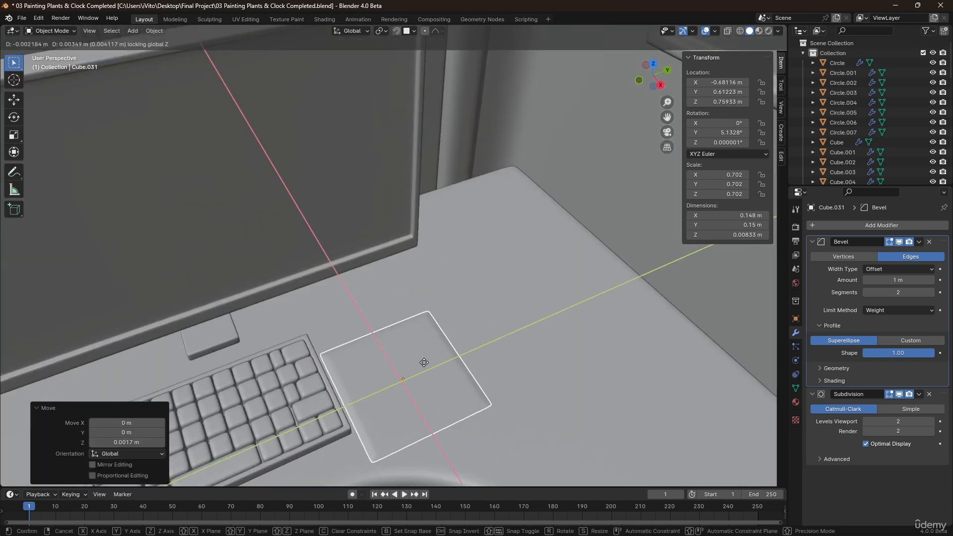
{"action": "left_click", "coordinate": [405, 356]}
Place the 3D cursor near the centre of the mouse pad from the top view.
{"action": "middle_click_drag", "start_coordinate": [405, 356], "coordinate": [381, 383]}
{"action": "key", "text": "KP_7"}
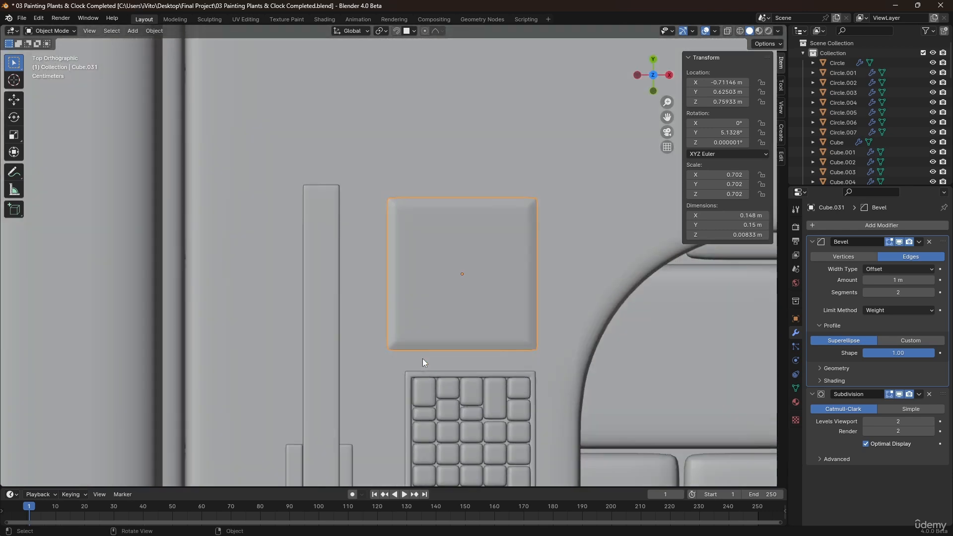
{"action": "right_click", "coordinate": [451, 276], "text": "shift"}
Scale the mouse pad's top face by 1.108, lower it about 0.0019 m along Z and fine-tune its scale.
{"action": "middle_click_drag", "start_coordinate": [450, 276], "coordinate": [412, 270]}
{"action": "key", "text": "Tab"}
{"action": "key", "text": "s"}
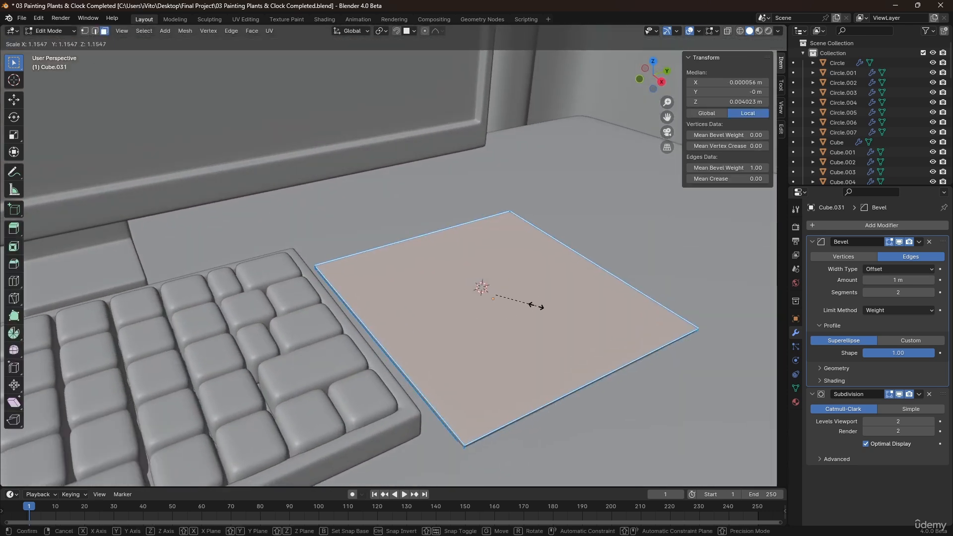
{"action": "left_click", "coordinate": [536, 304]}
{"action": "key", "text": "g"}
{"action": "key", "text": "z"}
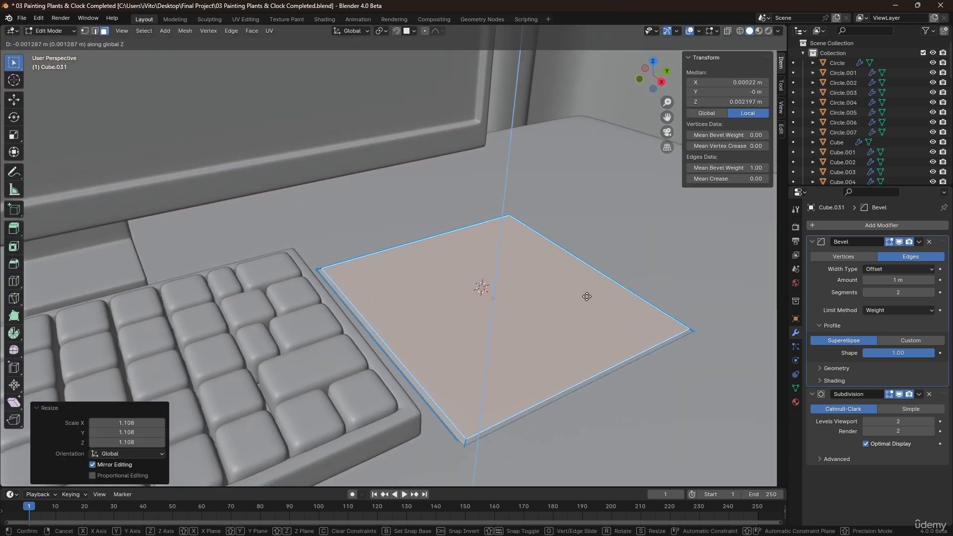
{"action": "left_click", "coordinate": [587, 297]}
{"action": "key", "text": "s"}
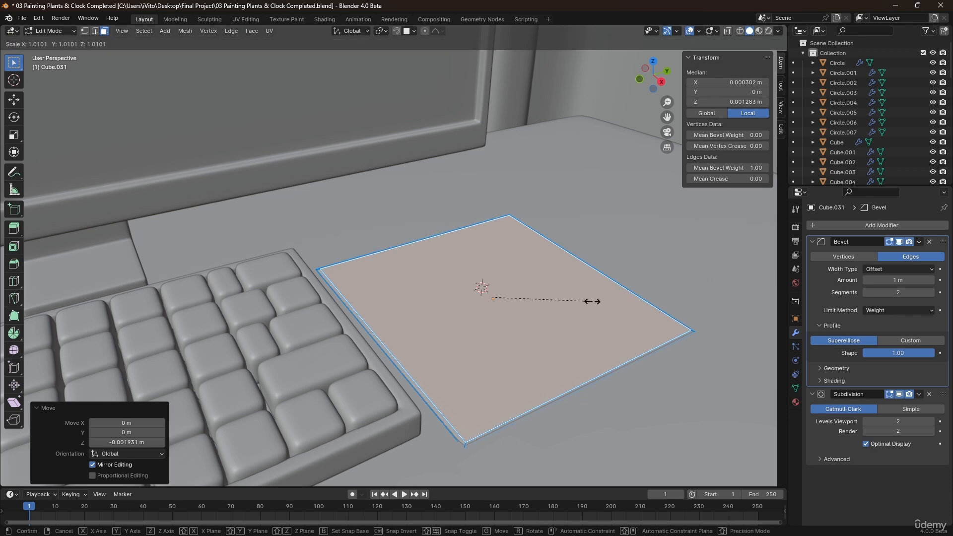
{"action": "left_click", "coordinate": [593, 301]}
Return to Object Mode and raise the mouse pad about 0.0009 m along Z.
{"action": "key", "text": "Tab"}
{"action": "middle_click_drag", "start_coordinate": [533, 309], "coordinate": [482, 291]}
{"action": "key", "text": "g"}
{"action": "key", "text": "z"}
{"action": "left_click", "coordinate": [520, 293]}
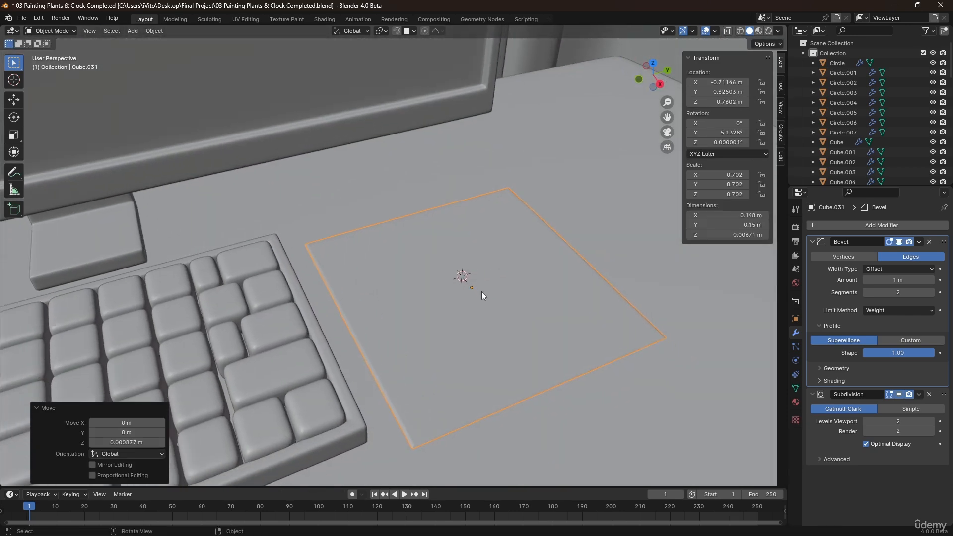
Add a 10-vertex mesh circle at the 3D cursor and scale its geometry by 0.087 in Edit Mode.
{"action": "key", "text": "shift+a"}
{"action": "mouse_move", "coordinate": [446, 278]}
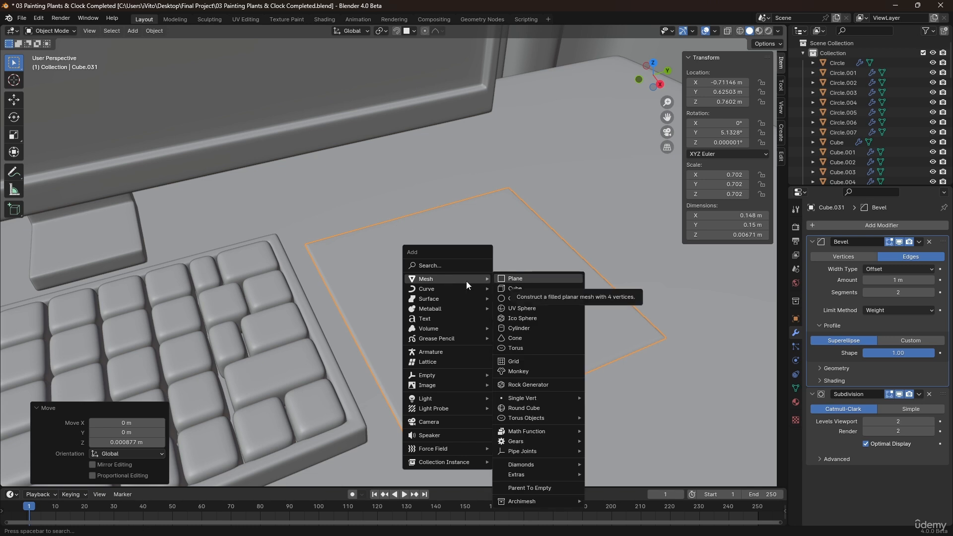
{"action": "left_click", "coordinate": [509, 299]}
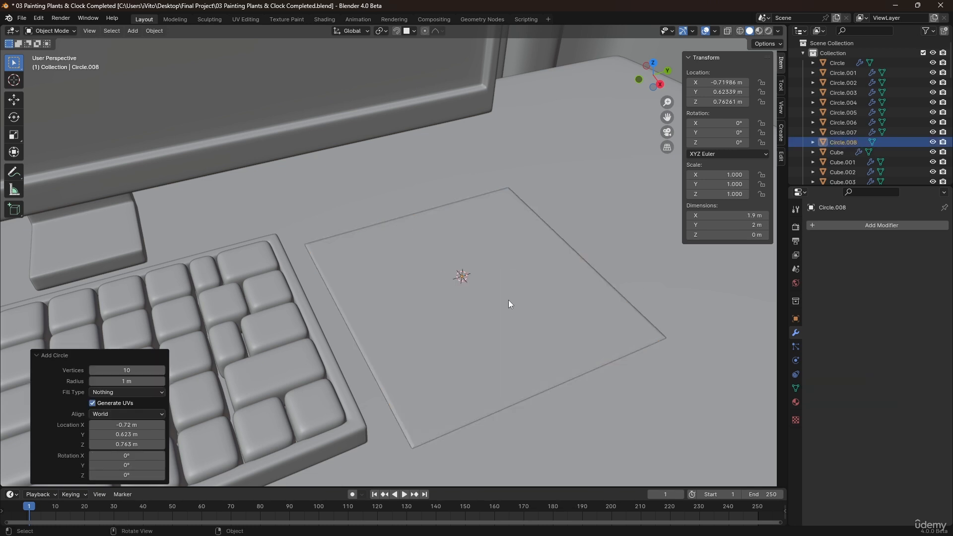
{"action": "scroll", "coordinate": [550, 295], "scroll_direction": "down", "scroll_amount": 4}
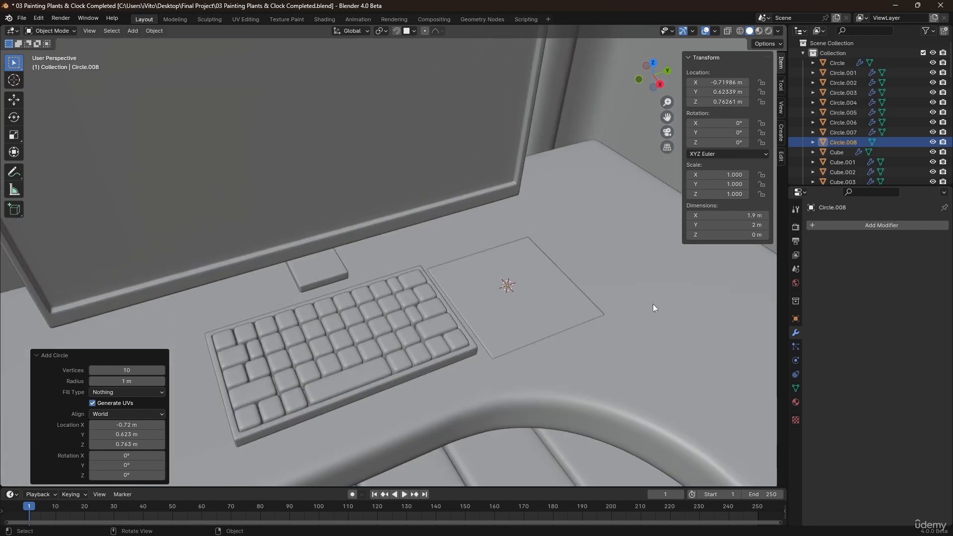
{"action": "key", "text": "Tab"}
{"action": "key", "text": "s"}
{"action": "left_click", "coordinate": [522, 293]}
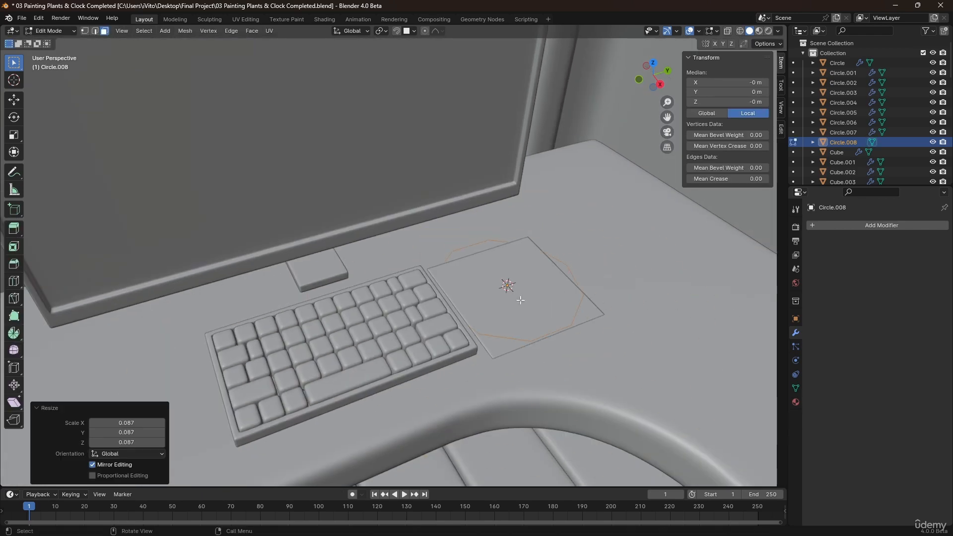
Scale the circle's geometry by 0.261 and switch to vertex selection in the top view.
{"action": "key", "text": "s"}
{"action": "left_click", "coordinate": [535, 294]}
{"action": "key", "text": "KP_7"}
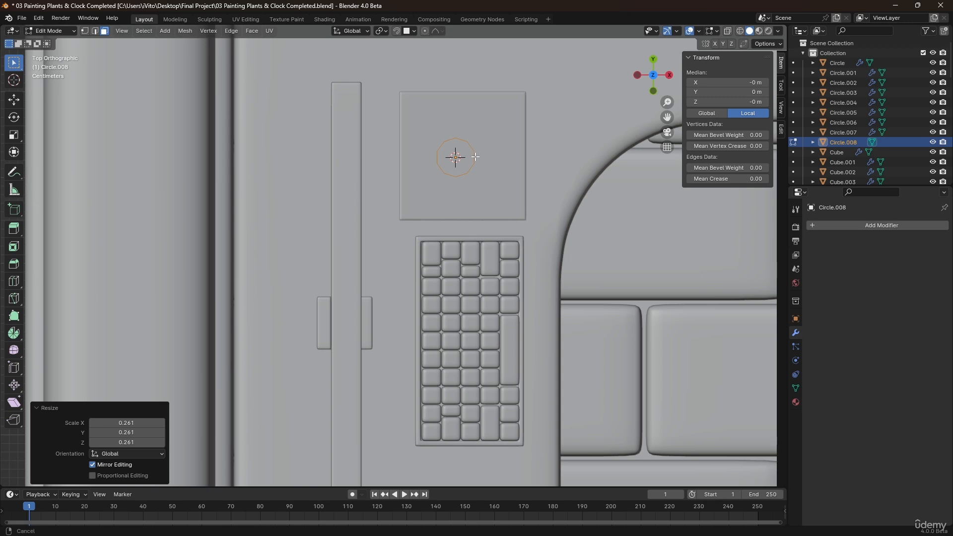
{"action": "scroll", "coordinate": [425, 257], "scroll_direction": "up", "scroll_amount": 7}
{"action": "key", "text": "1"}
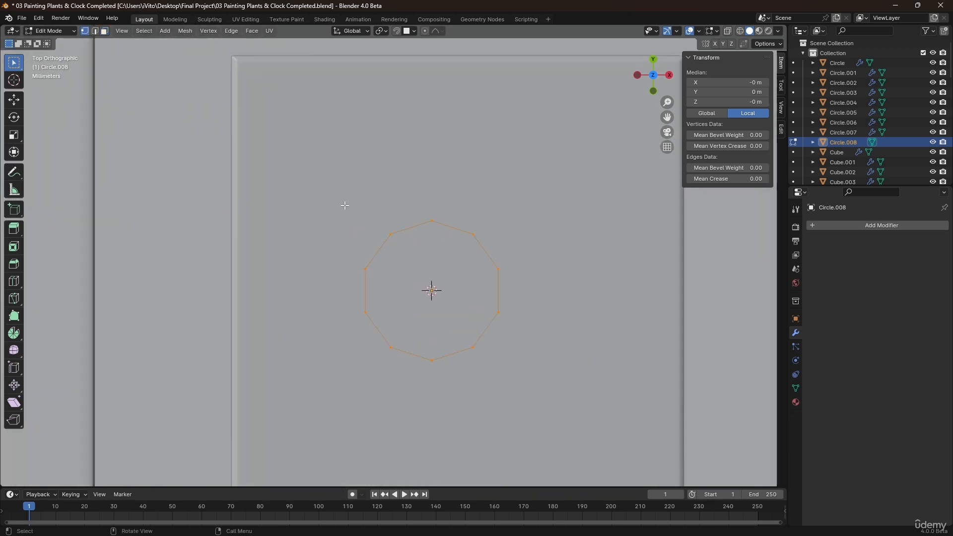
Stretch the circle by moving its monitor-side vertices about 0.02 m along negative X, and recentre the whole outline about 0.017 m along X.
{"action": "left_click_drag", "start_coordinate": [408, 374], "coordinate": [408, 373]}
{"action": "key", "text": "g"}
{"action": "key", "text": "x"}
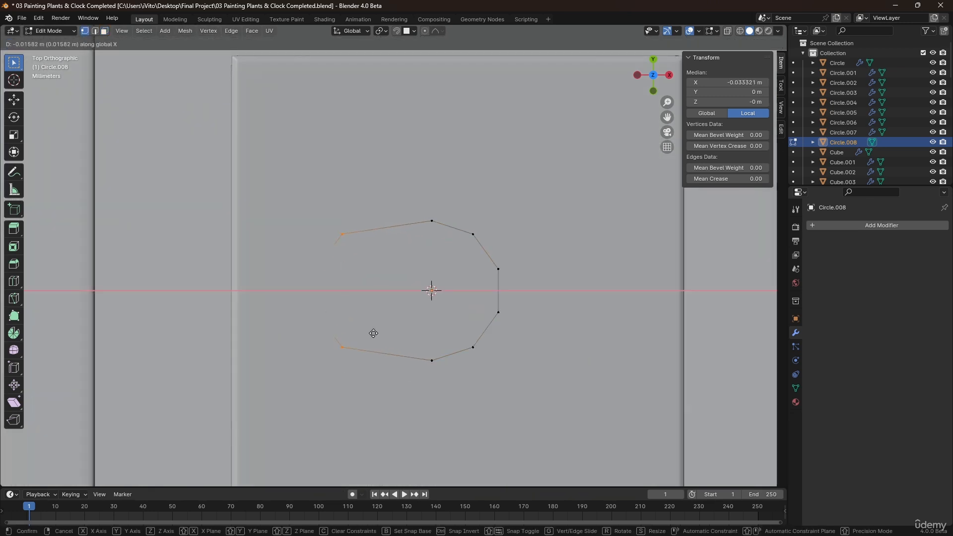
{"action": "left_click", "coordinate": [360, 334]}
{"action": "key", "text": "a"}
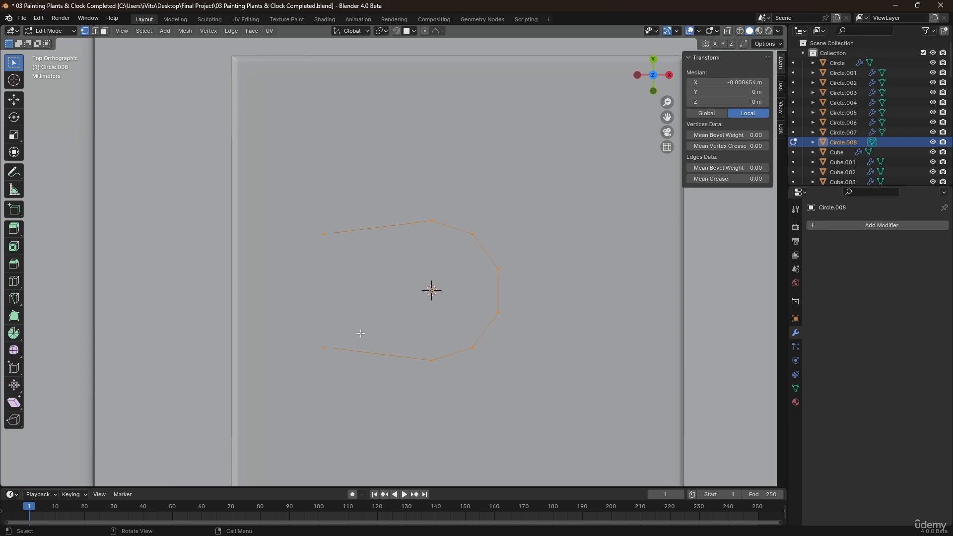
{"action": "key", "text": "g"}
{"action": "key", "text": "x"}
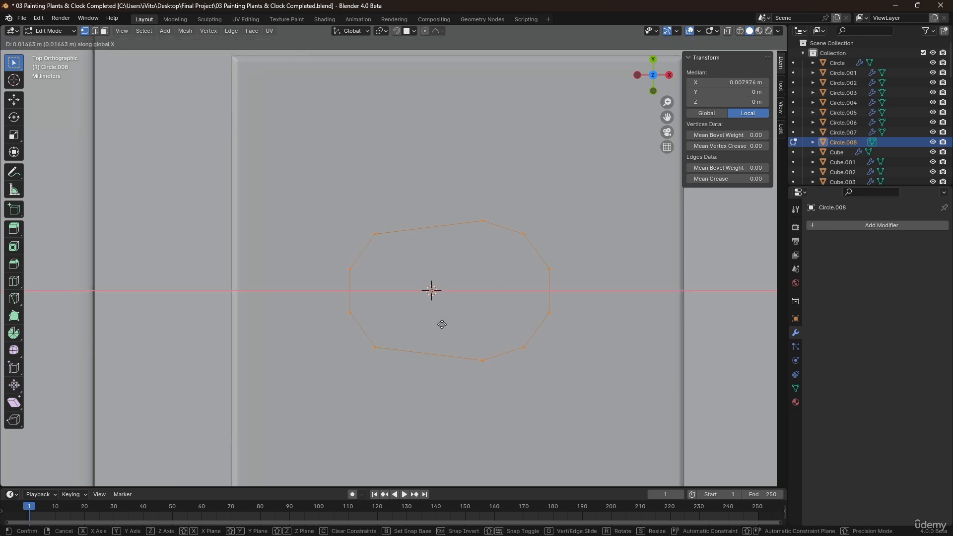
{"action": "left_click", "coordinate": [444, 325]}
Fill the elongated outline with a face and extrude it upward about 0.019 m as the mouse body.
{"action": "middle_click_drag", "start_coordinate": [443, 324], "coordinate": [448, 291]}
{"action": "key", "text": "f"}
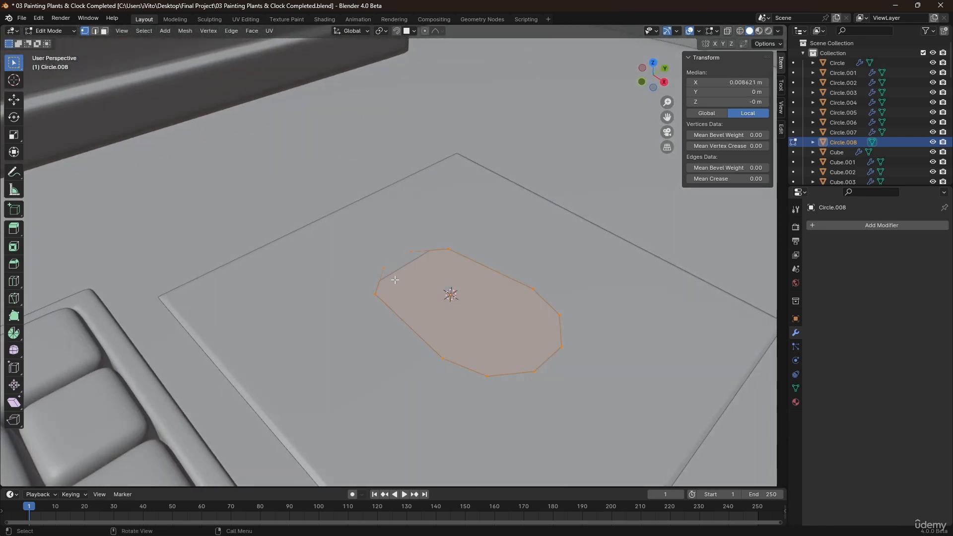
{"action": "key", "text": "e"}
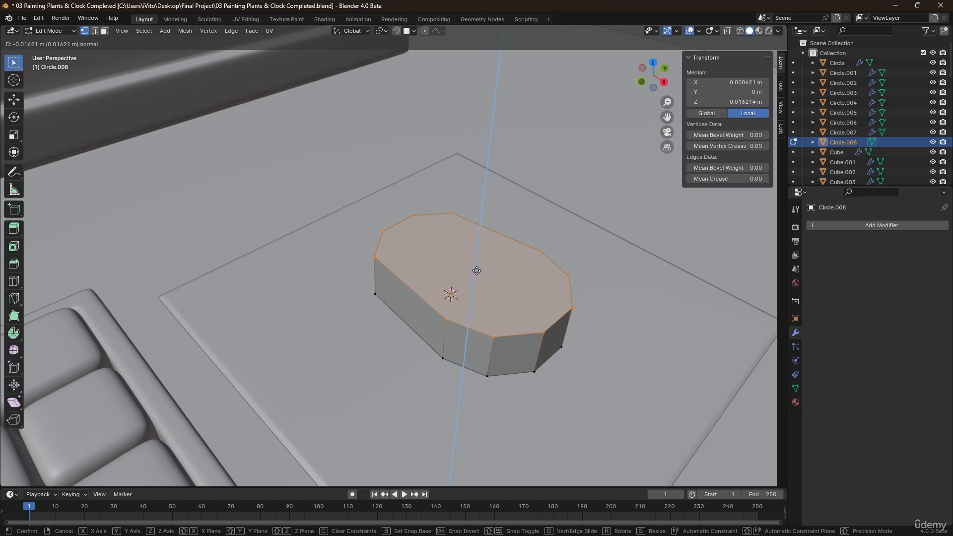
{"action": "left_click", "coordinate": [476, 264]}
Scale the mouse's top face by 0.735, lower it to a body height of about 0.0126 m and return to Object Mode.
{"action": "key", "text": "s"}
{"action": "left_click", "coordinate": [594, 293]}
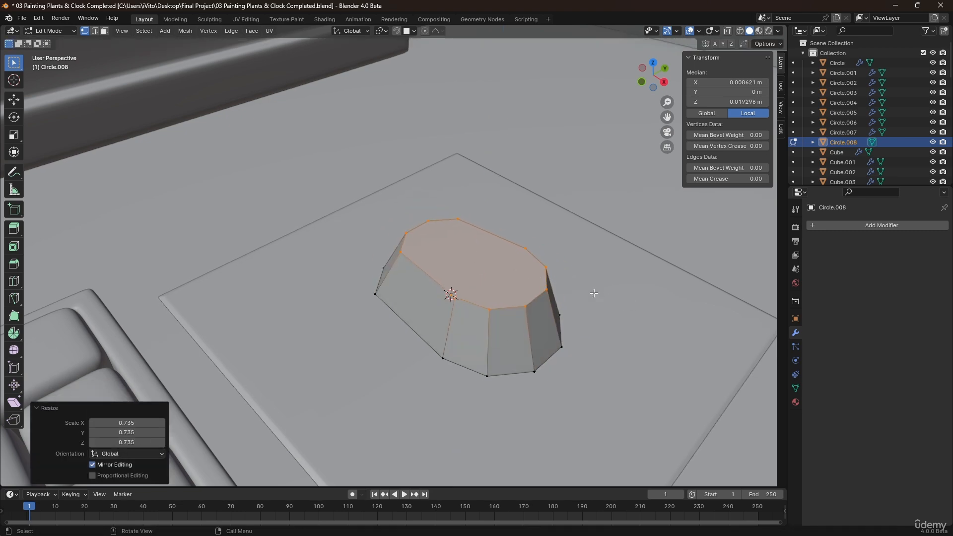
{"action": "key", "text": "g"}
{"action": "key", "text": "z"}
{"action": "left_click", "coordinate": [526, 315]}
{"action": "key", "text": "Tab"}
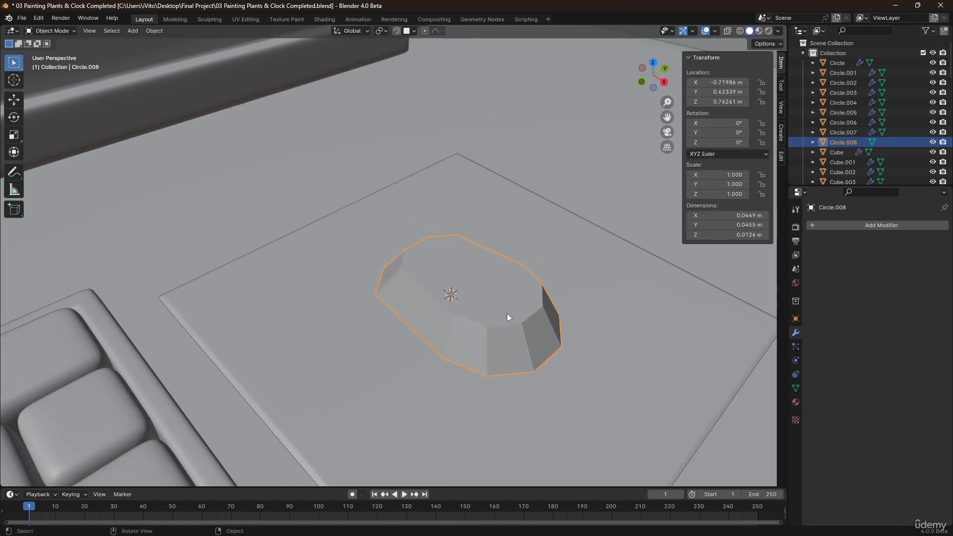
Give the mouse a level 2 Subdivision modifier and shade it smooth.
{"action": "key", "text": "ctrl+2"}
{"action": "right_click", "coordinate": [473, 279]}
{"action": "left_click", "coordinate": [461, 263]}
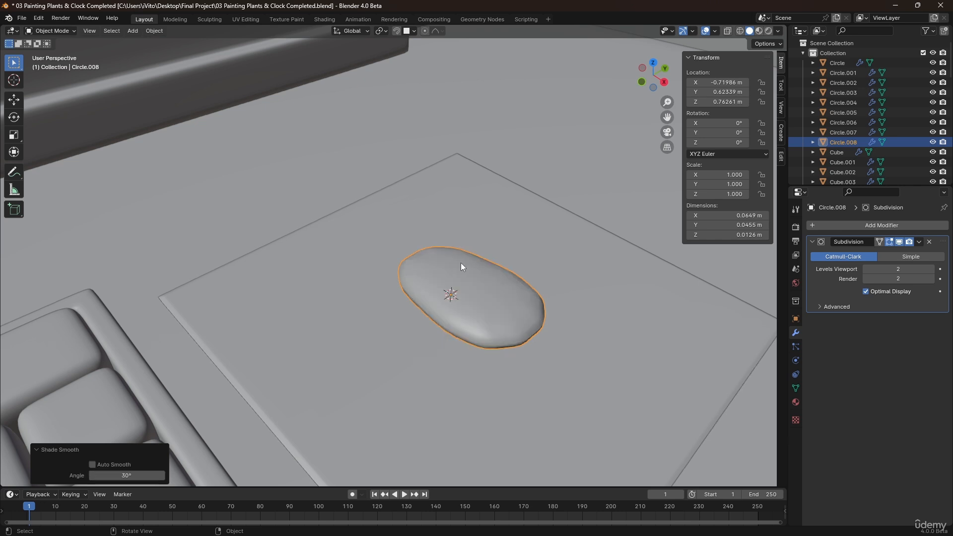
In Edit Mode, raise the mouse's top face along Z and scale it by 1.156.
{"action": "middle_click_drag", "start_coordinate": [460, 263], "coordinate": [390, 303]}
{"action": "key", "text": "Tab"}
{"action": "key", "text": "g"}
{"action": "key", "text": "z"}
{"action": "left_click", "coordinate": [494, 274]}
{"action": "key", "text": "s"}
{"action": "left_click", "coordinate": [509, 277]}
Add one loop cut around the mouse's side and slide it toward the base.
{"action": "key", "text": "ctrl+r"}
{"action": "left_click", "coordinate": [390, 306]}
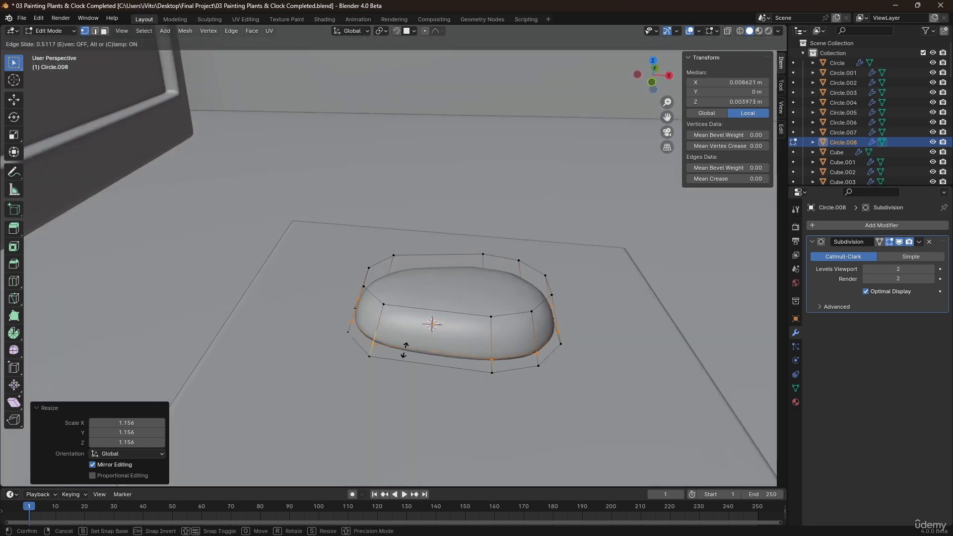
{"action": "left_click", "coordinate": [405, 348]}
Move the monitor-side vertices of the mouse's top inward along X to slope that end, and return to Object Mode.
{"action": "middle_click_drag", "start_coordinate": [400, 332], "coordinate": [360, 265]}
{"action": "key", "text": "2"}
{"action": "key", "text": "1"}
{"action": "left_click_drag", "start_coordinate": [359, 289], "coordinate": [359, 289]}
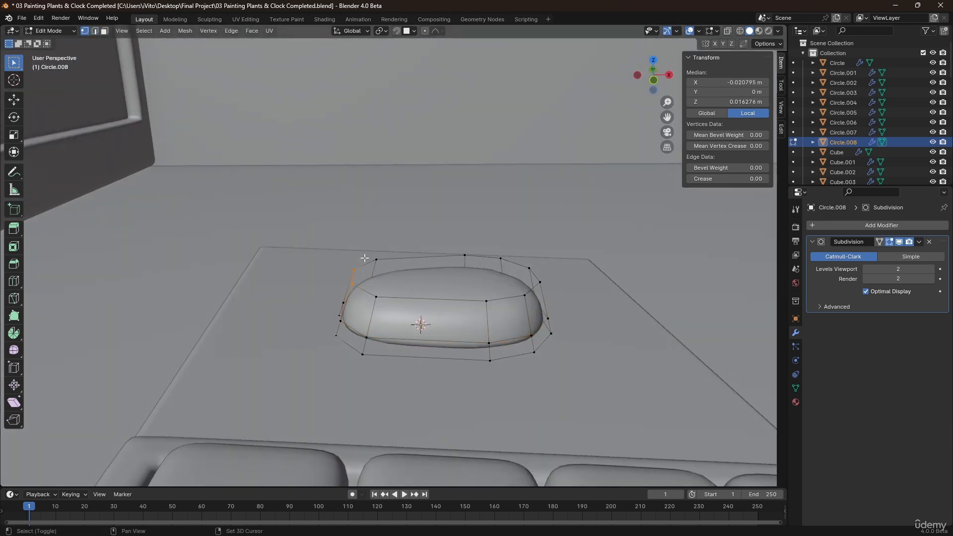
{"action": "key", "text": "g"}
{"action": "key", "text": "x"}
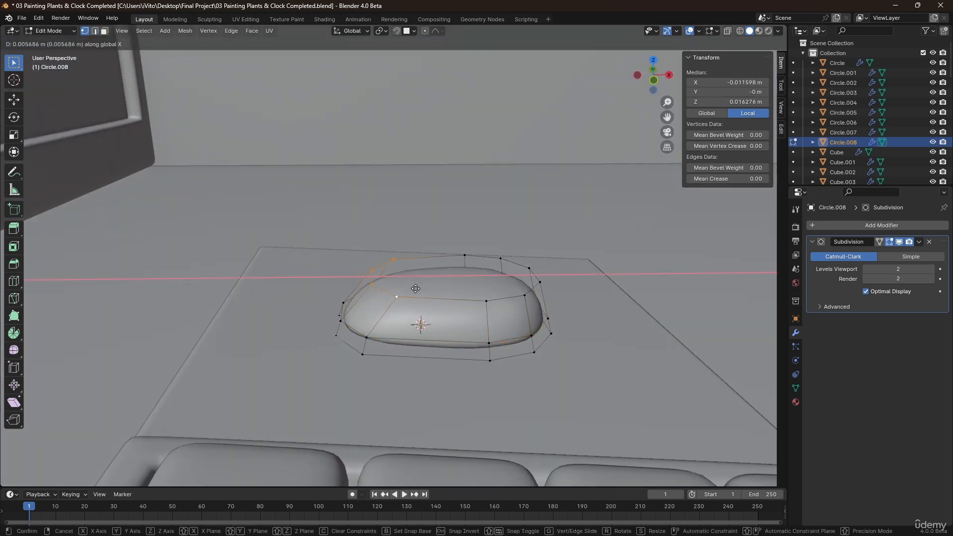
{"action": "left_click", "coordinate": [425, 291]}
{"action": "key", "text": "Tab"}
Place the 3D cursor on the empty desk end above the drawers and add a 10-vertex mesh circle there.
{"action": "middle_click_drag", "start_coordinate": [425, 291], "coordinate": [487, 321]}
{"action": "scroll", "coordinate": [342, 334], "scroll_direction": "down", "scroll_amount": 6}
{"action": "scroll", "coordinate": [499, 282], "scroll_direction": "down", "scroll_amount": 2}
{"action": "left_click", "coordinate": [487, 321]}
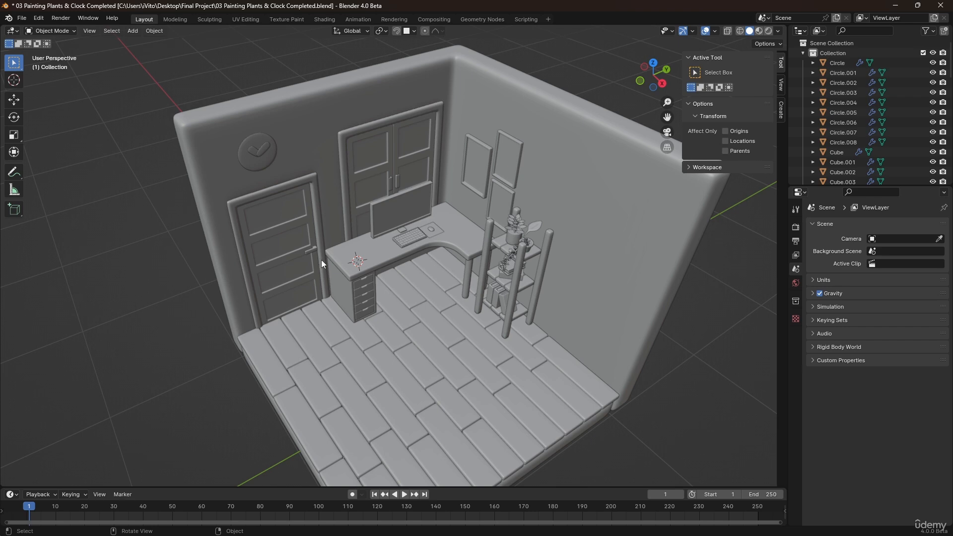
{"action": "scroll", "coordinate": [355, 258], "scroll_direction": "up", "scroll_amount": 8}
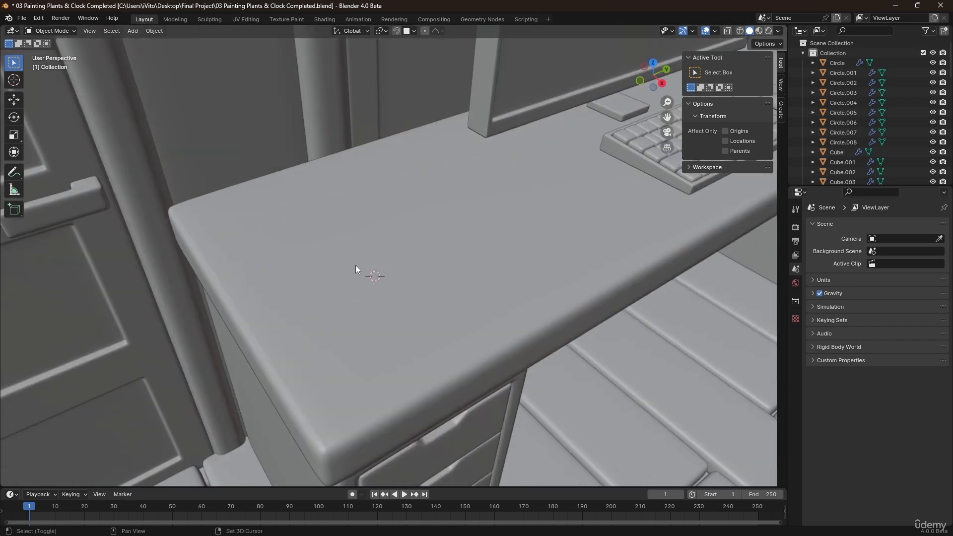
{"action": "key", "text": "shift+a"}
{"action": "mouse_move", "coordinate": [349, 256]}
{"action": "left_click", "coordinate": [392, 275]}
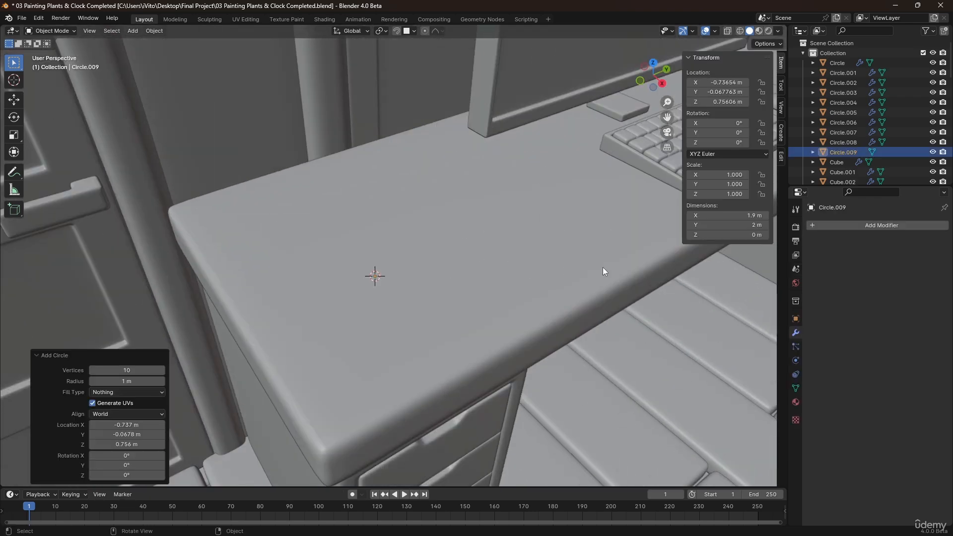
In Edit Mode, scale the new circle to about 0.053 m across and fill it with a face.
{"action": "key", "text": "Tab"}
{"action": "key", "text": "s"}
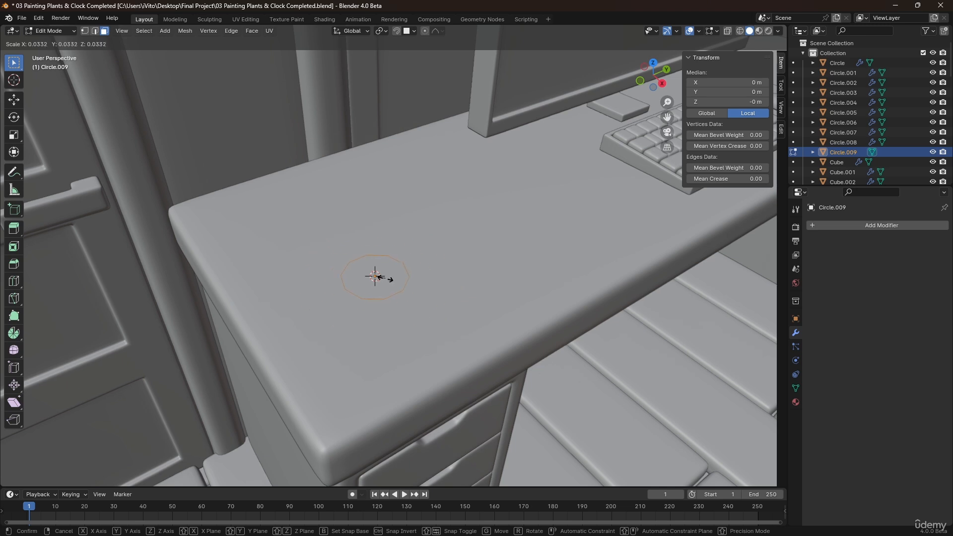
{"action": "left_click", "coordinate": [376, 277]}
{"action": "key", "text": "f"}
Extrude the filled circle upward about 0.069 m as the mug body.
{"action": "middle_click_drag", "start_coordinate": [379, 276], "coordinate": [383, 278]}
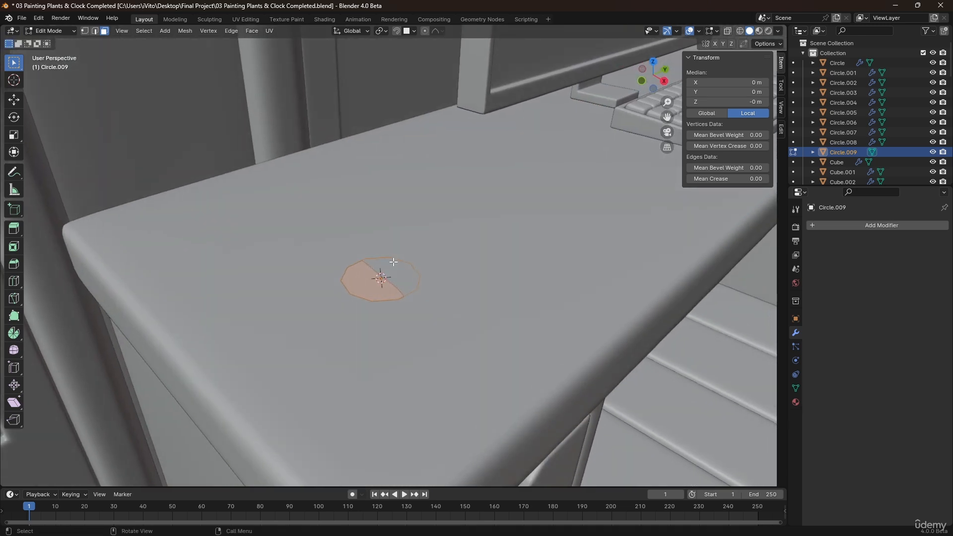
{"action": "key", "text": "e"}
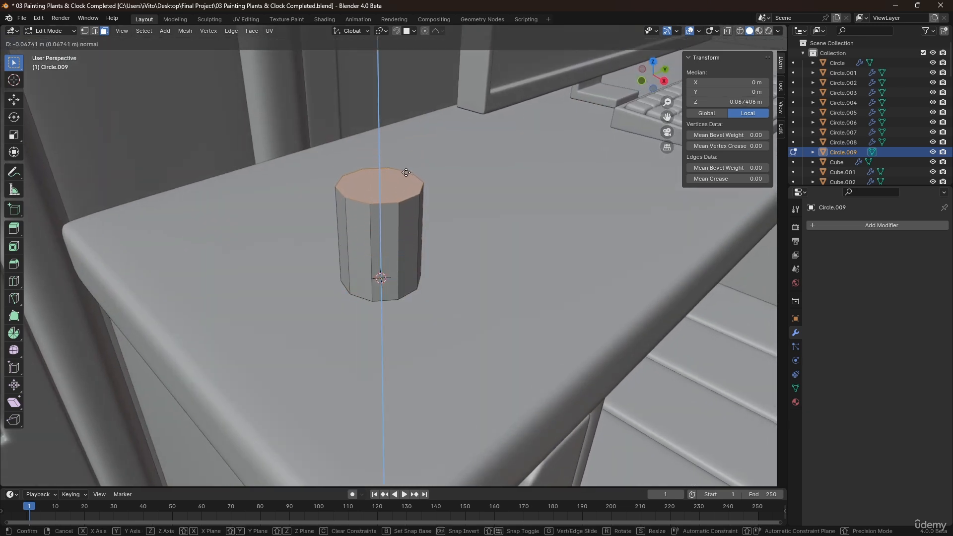
{"action": "left_click", "coordinate": [406, 170]}
{"action": "scroll", "coordinate": [381, 184], "scroll_direction": "up", "scroll_amount": 2}
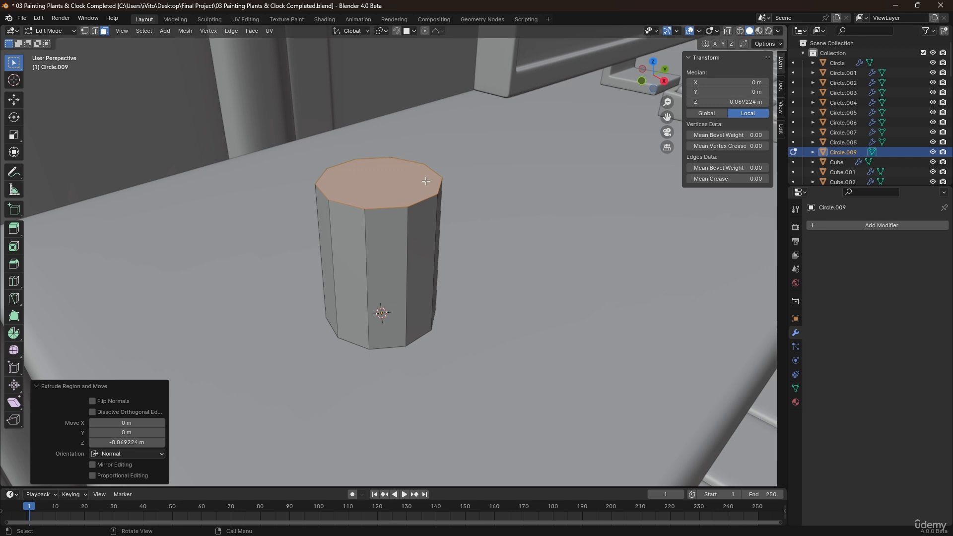
Inset the mug's top face by about 0.0058 m and extrude it down about 0.0686 m to hollow the mug.
{"action": "key", "text": "i"}
{"action": "left_click", "coordinate": [489, 179]}
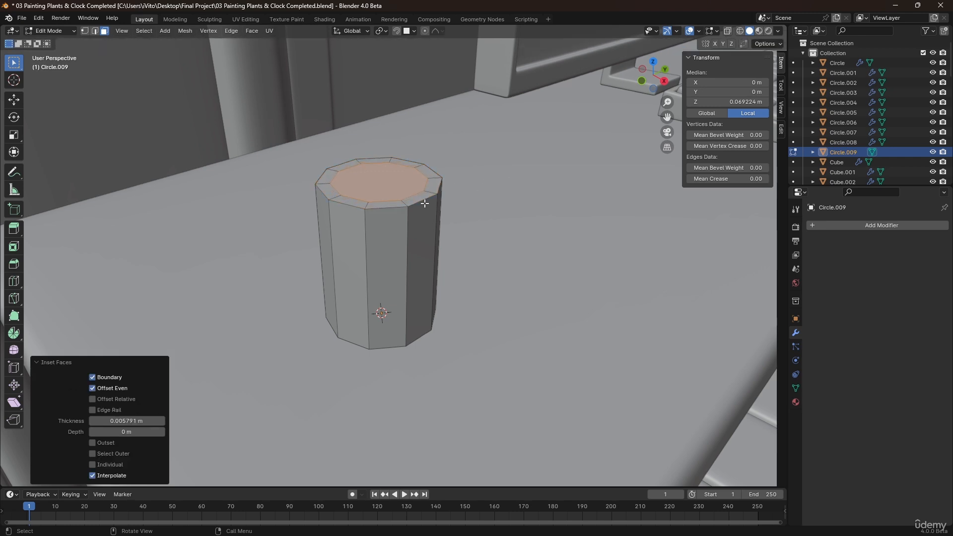
{"action": "key", "text": "e"}
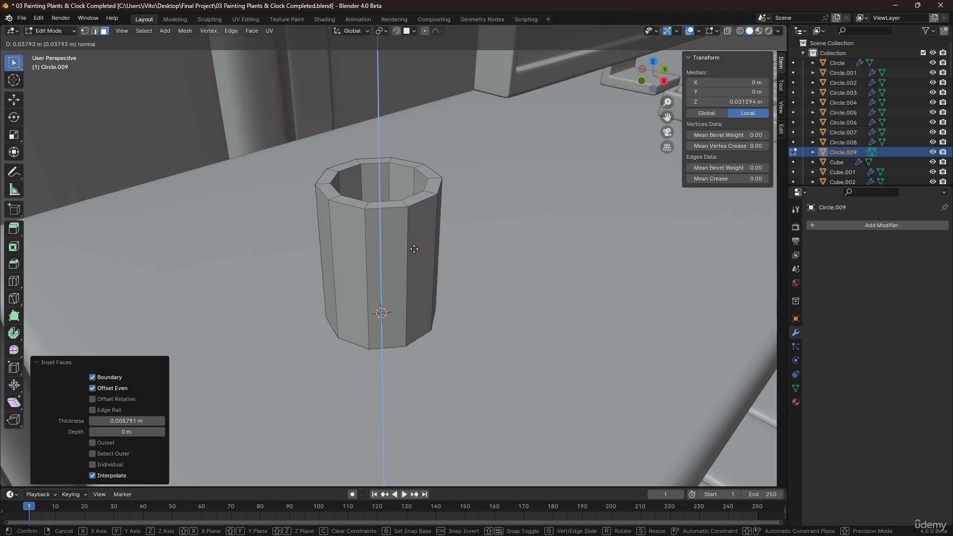
{"action": "middle_click_drag", "start_coordinate": [414, 249], "coordinate": [392, 306], "text": "alt"}
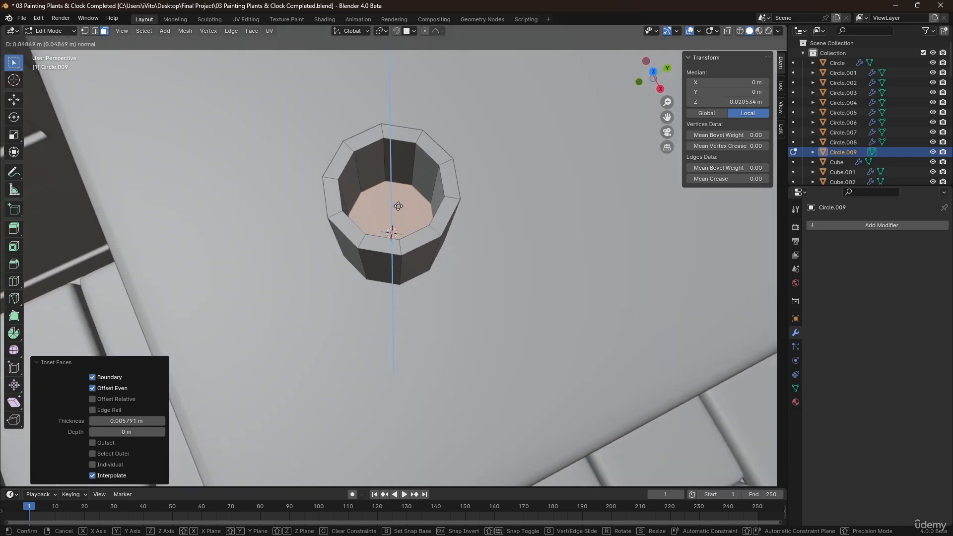
{"action": "left_click", "coordinate": [400, 217]}
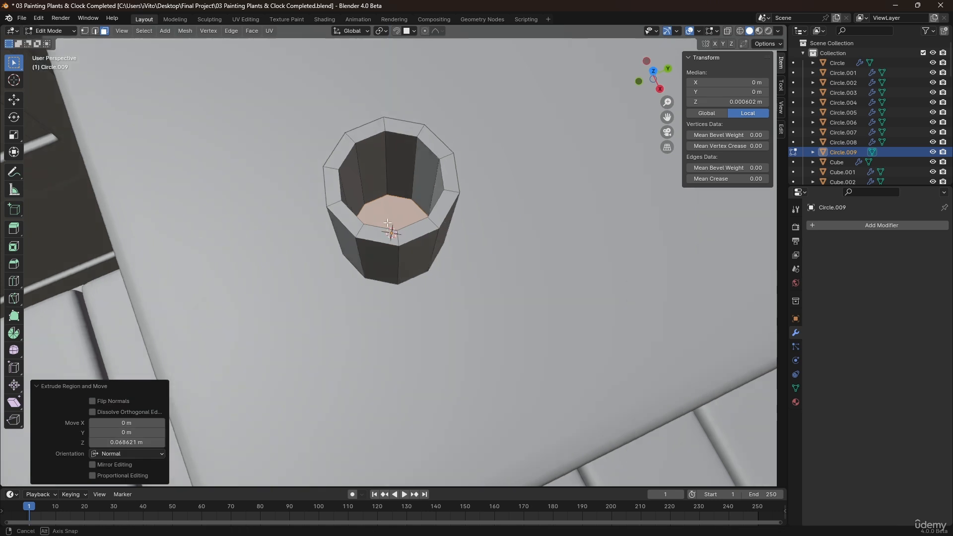
Add five evenly spaced horizontal loop cuts around the mug's outer wall.
{"action": "mouse_move", "coordinate": [389, 224]}
{"action": "middle_mouse_down"}
{"action": "mouse_move", "coordinate": [385, 195]}
{"action": "mouse_move", "coordinate": [382, 217]}
{"action": "mouse_move", "coordinate": [395, 188]}
{"action": "mouse_move", "coordinate": [397, 209]}
{"action": "middle_mouse_up"}
{"action": "key", "text": "ctrl+r"}
{"action": "scroll", "coordinate": [393, 239], "scroll_direction": "up", "scroll_amount": 2}
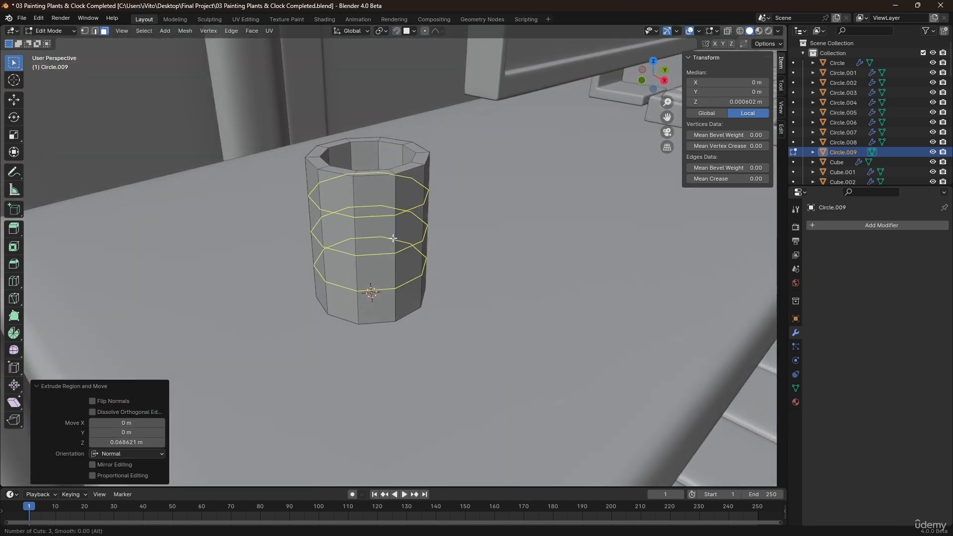
{"action": "scroll", "coordinate": [393, 238], "scroll_direction": "up", "scroll_amount": 1}
{"action": "scroll", "coordinate": [393, 239], "scroll_direction": "up", "scroll_amount": 1}
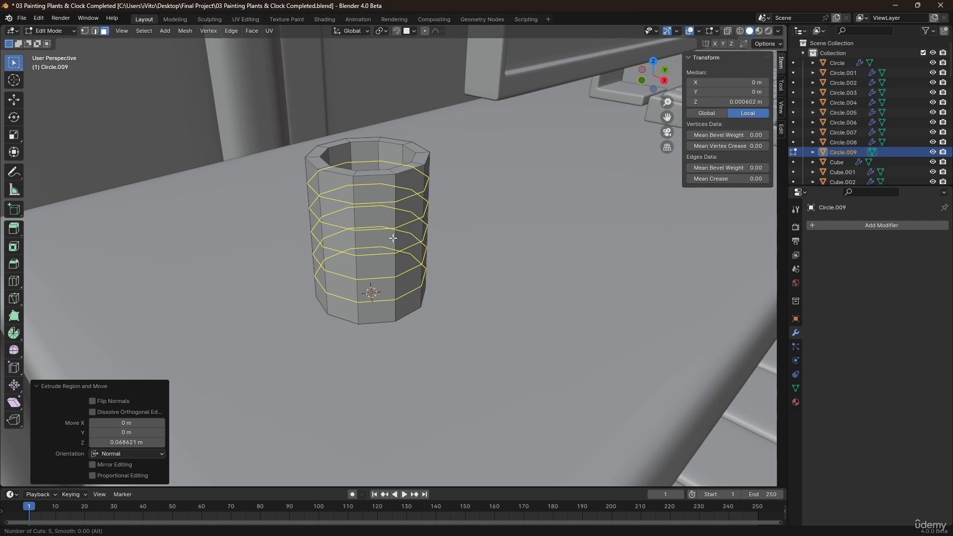
{"action": "left_click", "coordinate": [393, 238]}
{"action": "right_click", "coordinate": [393, 239]}
Create the mug's handle by bridging an upper and a lower face on the side facing the room, using 8 cuts.
{"action": "left_click", "coordinate": [412, 207]}
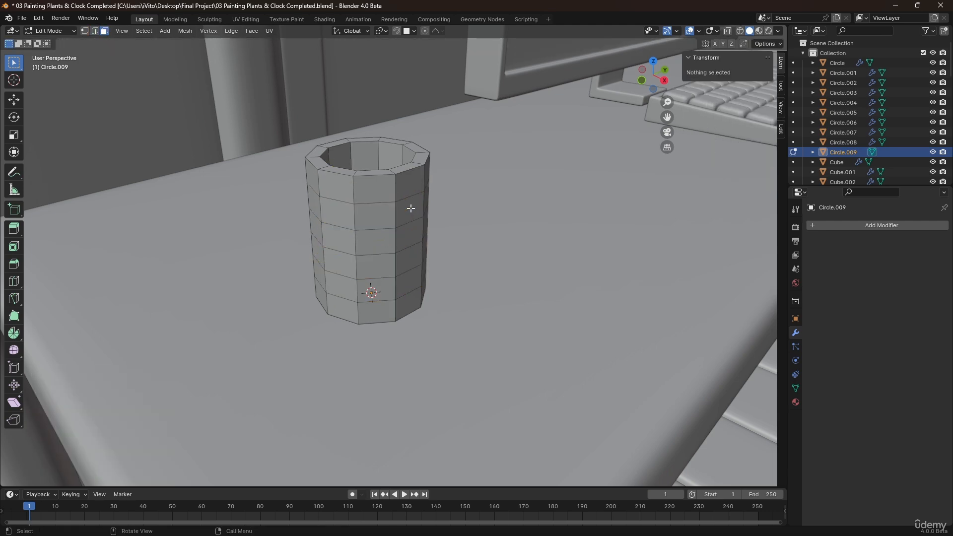
{"action": "left_click", "coordinate": [411, 276], "text": "shift"}
{"action": "middle_click_drag", "start_coordinate": [412, 276], "coordinate": [415, 232]}
{"action": "key", "text": "ctrl+e"}
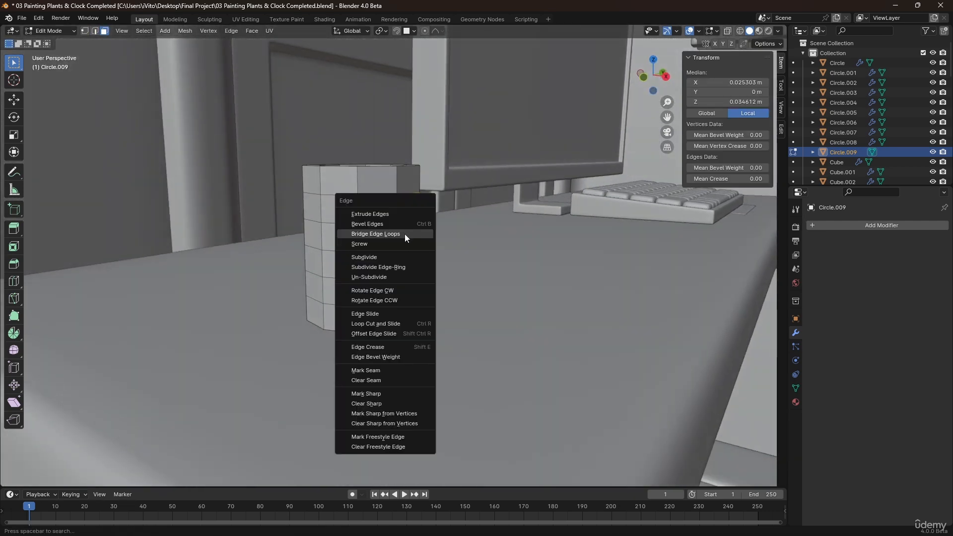
{"action": "left_click", "coordinate": [387, 233]}
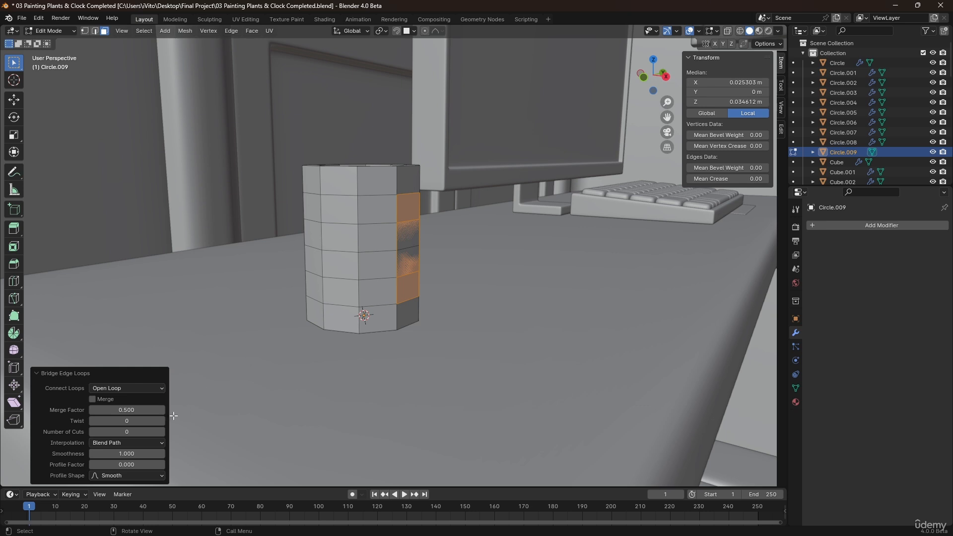
{"action": "left_click_drag", "start_coordinate": [127, 431], "coordinate": [159, 432]}
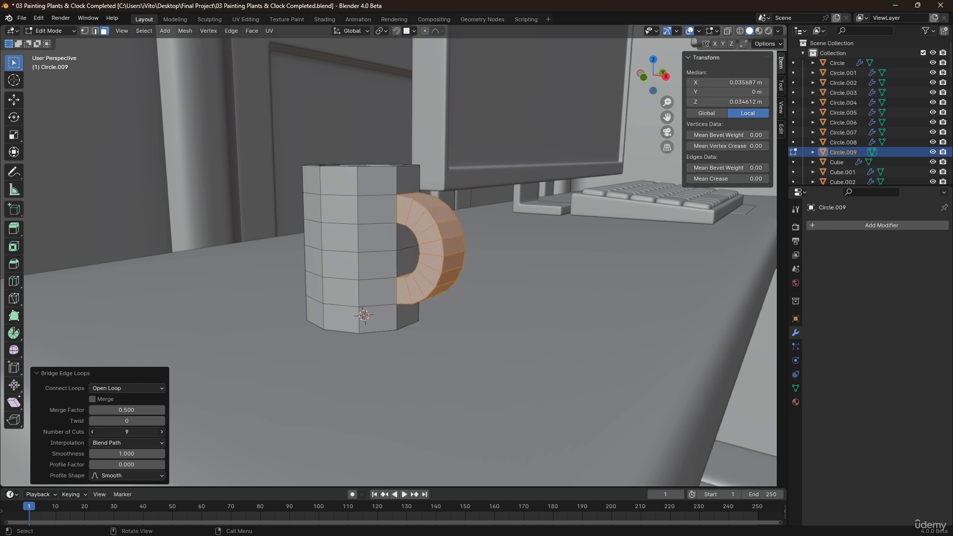
{"action": "type", "text": "8"}
{"action": "key", "text": "Return"}
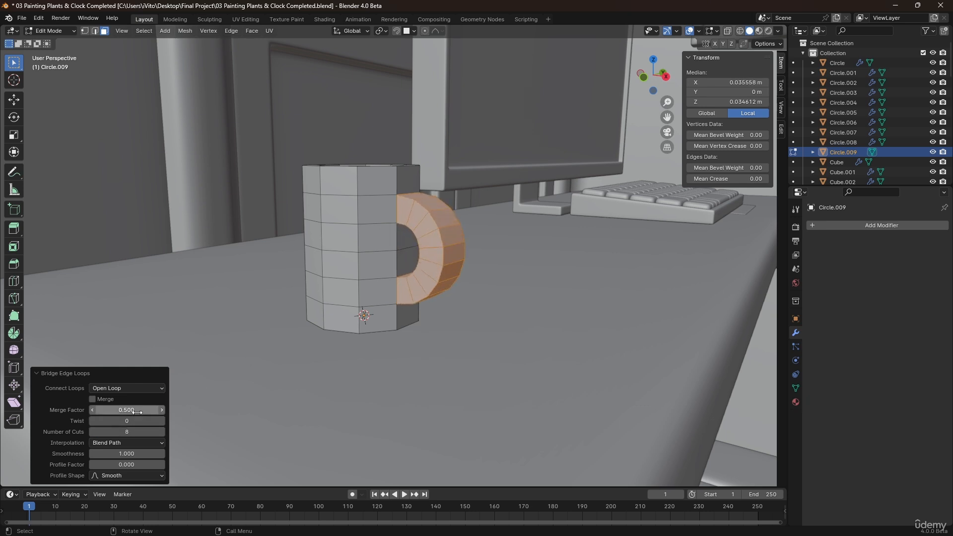
In Object Mode, give the mug a level 2 Subdivision modifier and shade it smooth.
{"action": "key", "text": "Tab"}
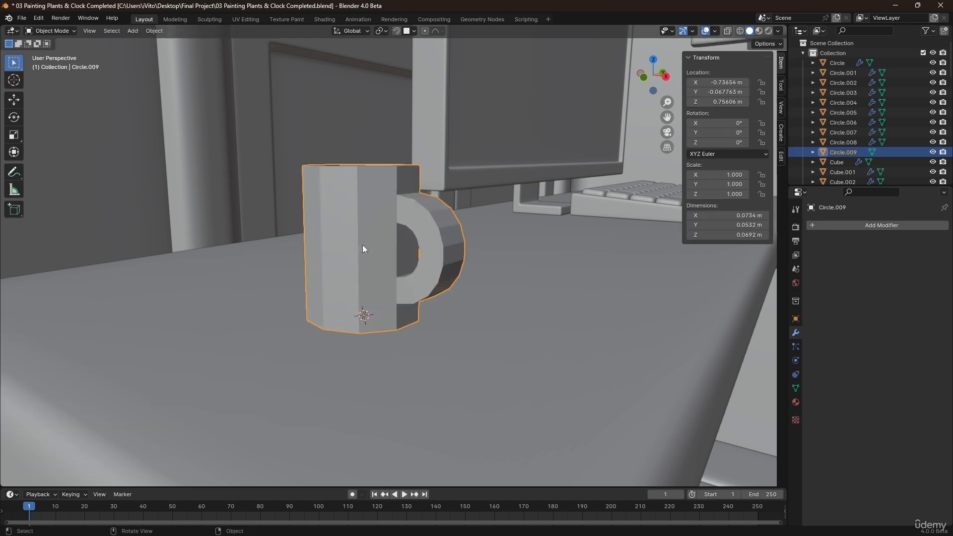
{"action": "mouse_move", "coordinate": [362, 245]}
{"action": "middle_mouse_down"}
{"action": "mouse_move", "coordinate": [390, 248]}
{"action": "mouse_move", "coordinate": [355, 252]}
{"action": "mouse_move", "coordinate": [362, 248]}
{"action": "middle_mouse_up"}
{"action": "key", "text": "ctrl+2"}
{"action": "right_click", "coordinate": [349, 235]}
{"action": "left_click", "coordinate": [349, 237]}
In Edit Mode, add a loop cut close to the mug's bottom edge with a slide factor of 0.741.
{"action": "key", "text": "Tab"}
{"action": "middle_click_drag", "start_coordinate": [359, 350], "coordinate": [362, 355]}
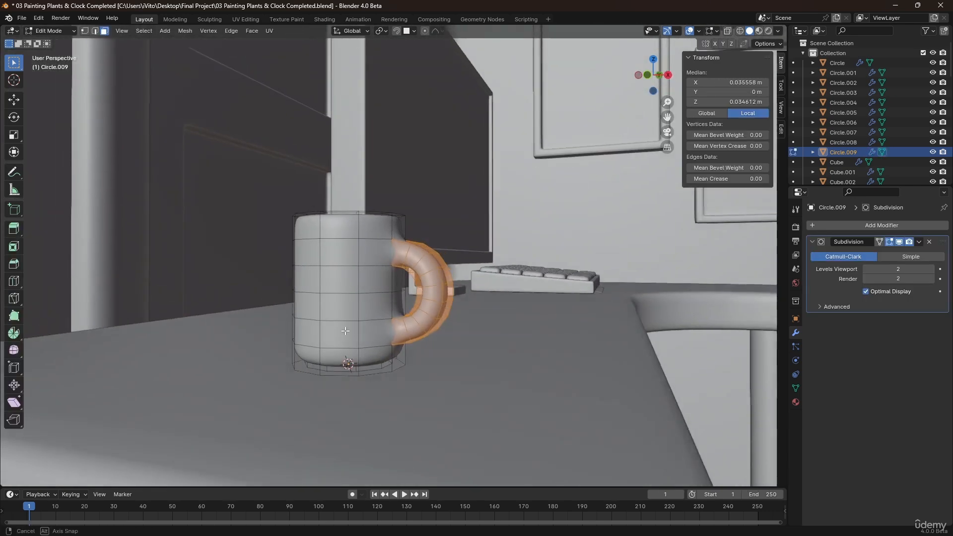
{"action": "key", "text": "2"}
{"action": "left_click", "coordinate": [358, 368], "text": "alt"}
{"action": "key", "text": "g"}
{"action": "key", "text": "g"}
{"action": "left_click", "coordinate": [348, 365]}
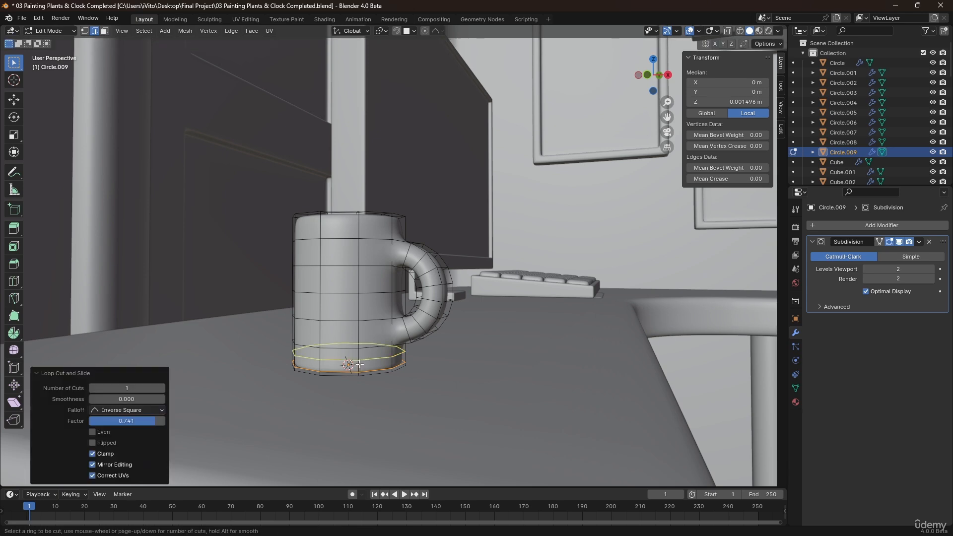
Add a second loop cut a little above the first one near the mug's base, with a slide factor of 0.125.
{"action": "key", "text": "g"}
{"action": "key", "text": "g"}
{"action": "left_click", "coordinate": [348, 364]}
{"action": "scroll", "coordinate": [404, 363], "scroll_direction": "up", "scroll_amount": 6}
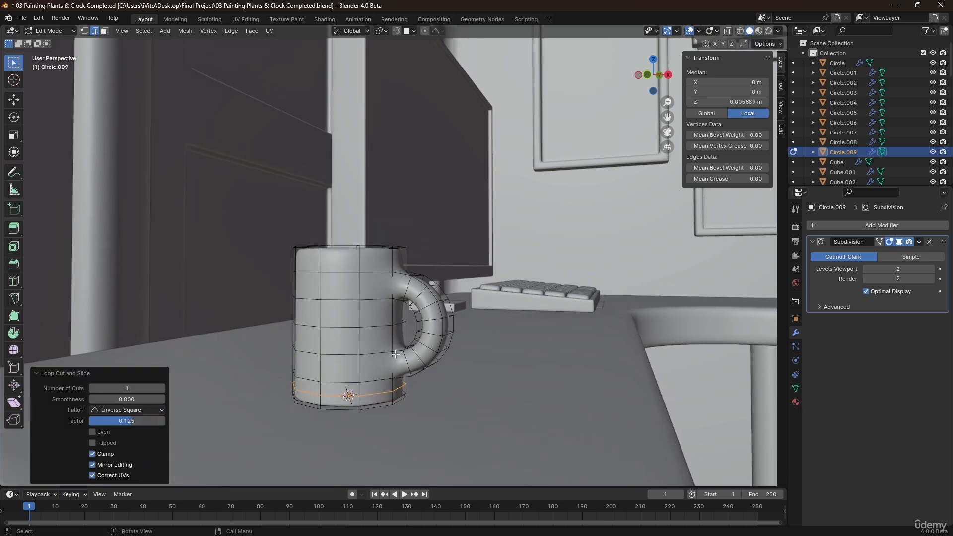
Add a loop cut at each end of the mug's handle, with slide factors of -0.521 at the lower end and about 0.52 at the upper.
{"action": "key", "text": "g"}
{"action": "key", "text": "g"}
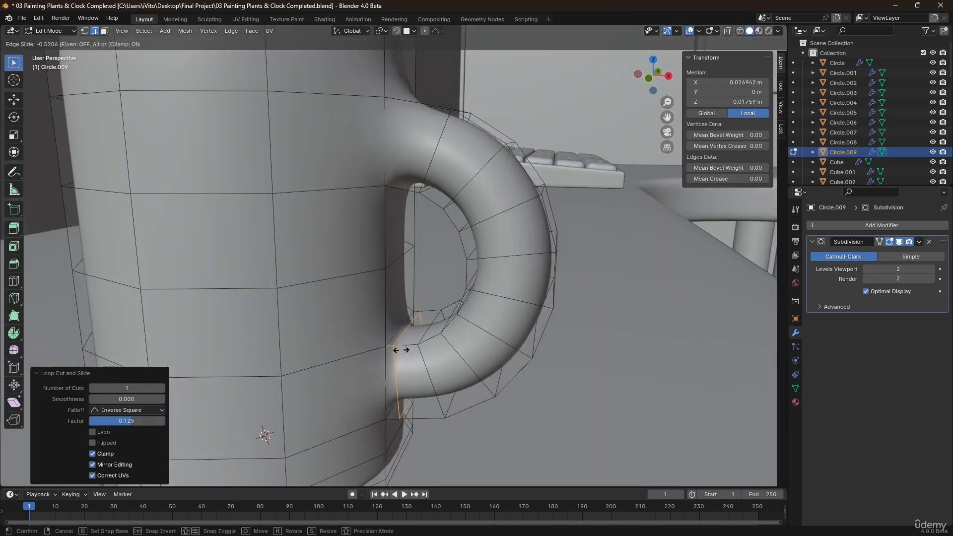
{"action": "left_click", "coordinate": [400, 347]}
{"action": "key", "text": "ctrl+r"}
{"action": "left_click", "coordinate": [416, 110]}
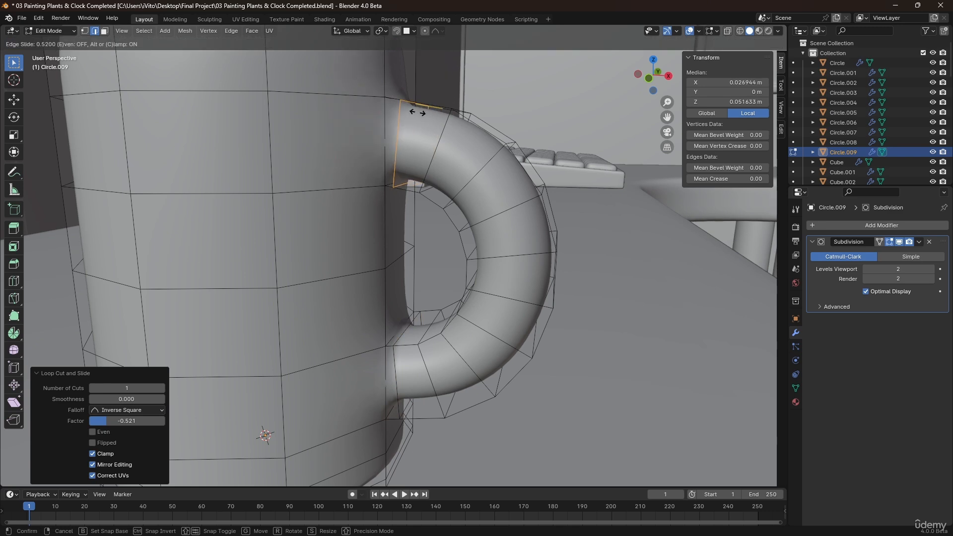
{"action": "left_click", "coordinate": [416, 111]}
Add a centred loop cut around the mug's rim and bevel it with a width of 0.00193 m and 1 segment.
{"action": "middle_click_drag", "start_coordinate": [306, 96], "coordinate": [279, 213]}
{"action": "key", "text": "ctrl+r"}
{"action": "left_click", "coordinate": [322, 320]}
{"action": "right_click", "coordinate": [322, 320]}
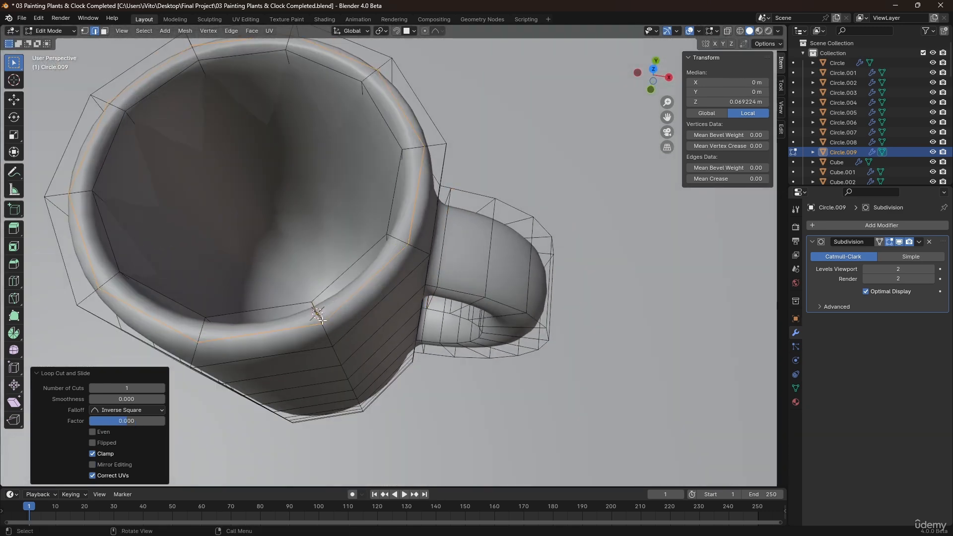
{"action": "key", "text": "ctrl+b"}
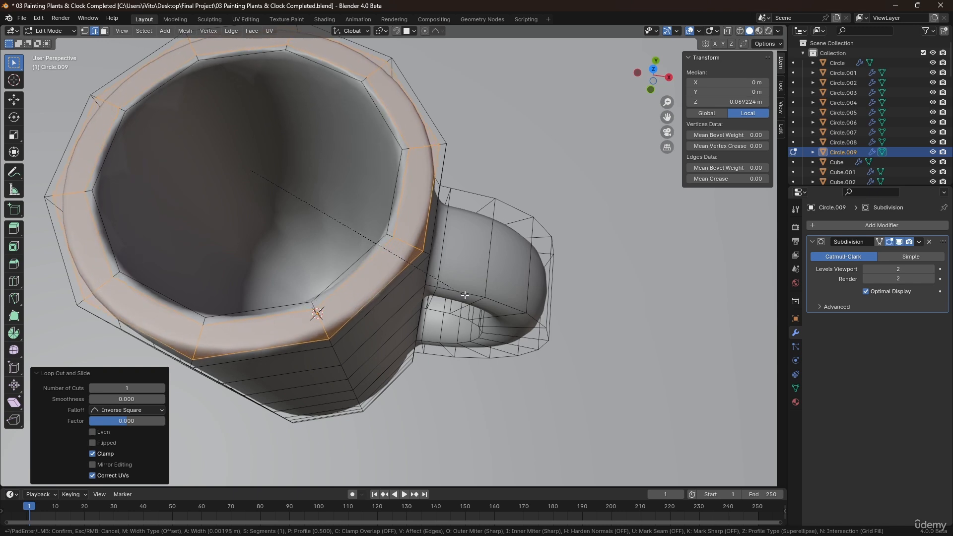
{"action": "left_click", "coordinate": [463, 295]}
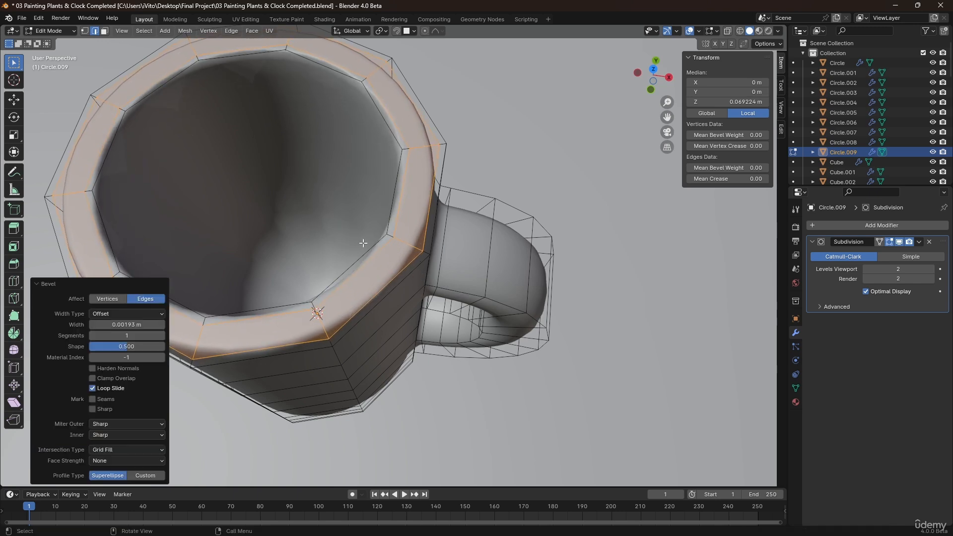
Add two loop cuts on the mug's inner wall, one near the bottom with factor -0.891 and one near the rim at about 0.893.
{"action": "middle_click_drag", "start_coordinate": [297, 168], "coordinate": [367, 166]}
{"action": "key", "text": "ctrl+r"}
{"action": "left_click", "coordinate": [374, 165]}
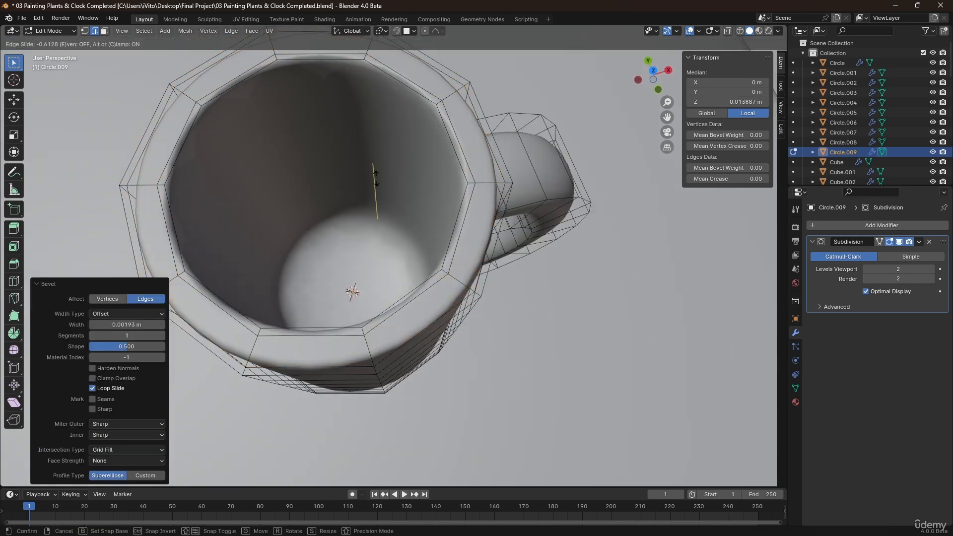
{"action": "left_click", "coordinate": [385, 199]}
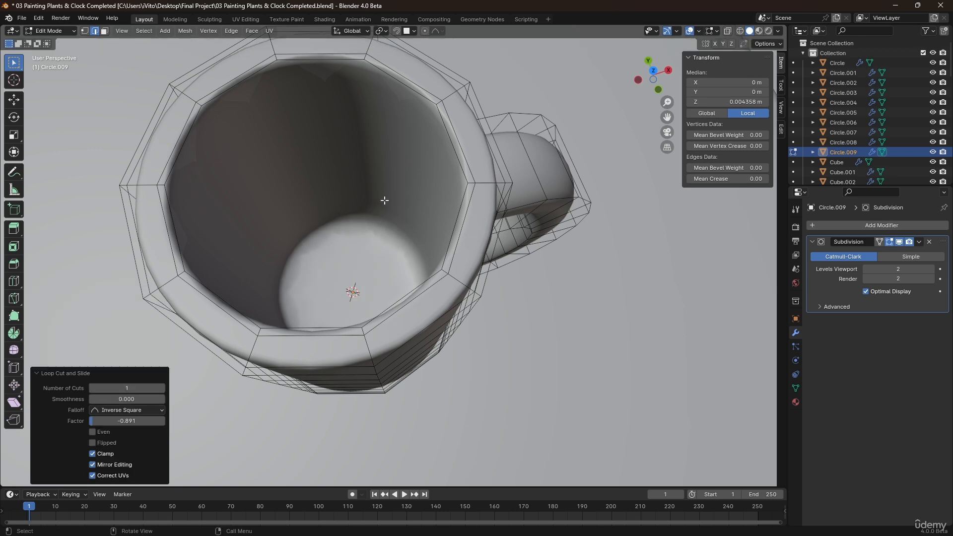
{"action": "key", "text": "ctrl+r"}
{"action": "left_click", "coordinate": [361, 74]}
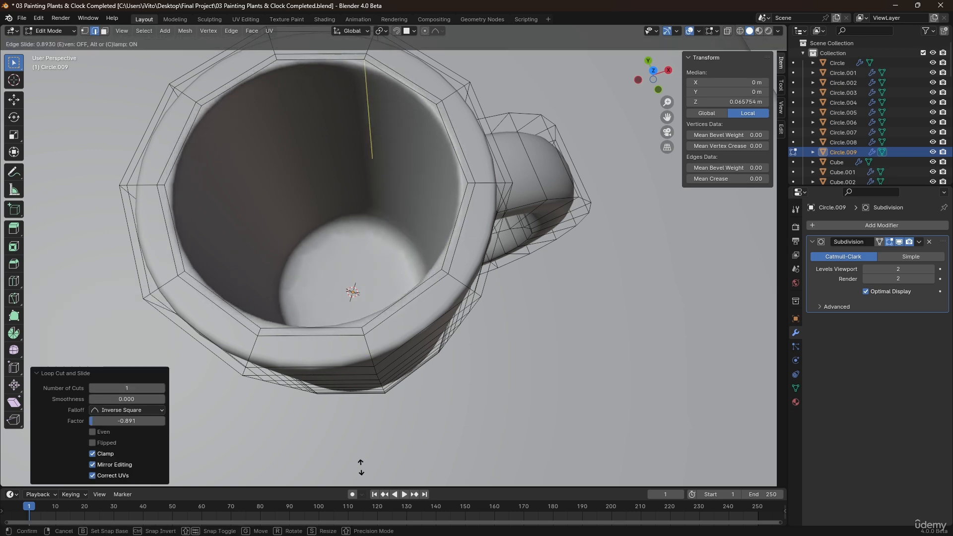
{"action": "left_click", "coordinate": [361, 467]}
{"action": "key", "text": "Tab"}
Deselect the mug and examine how it looks on the desk, both within the whole room and close up.
{"action": "scroll", "coordinate": [375, 292], "scroll_direction": "down", "scroll_amount": 7}
{"action": "middle_click_drag", "start_coordinate": [375, 292], "coordinate": [330, 258]}
{"action": "scroll", "coordinate": [362, 276], "scroll_direction": "down", "scroll_amount": 8}
{"action": "scroll", "coordinate": [432, 298], "scroll_direction": "down", "scroll_amount": 6}
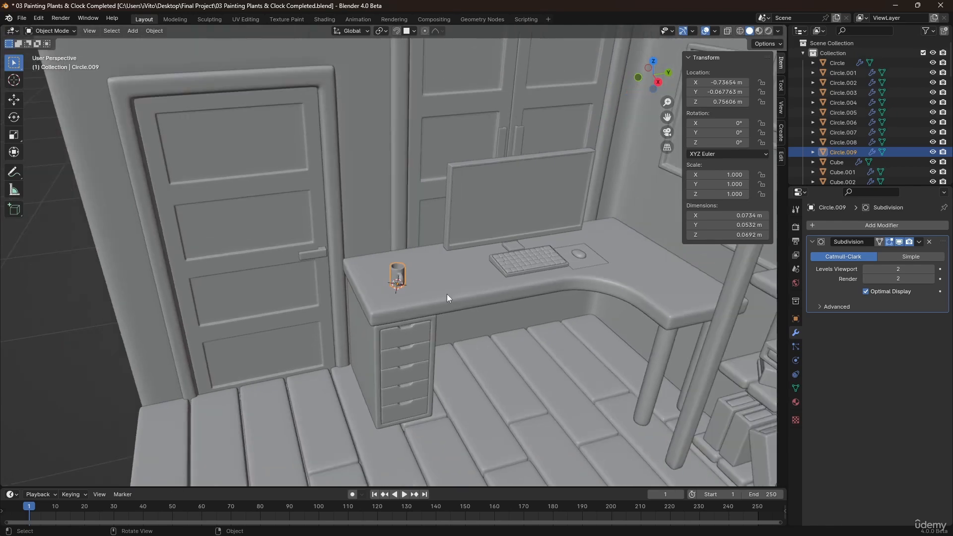
{"action": "middle_click_drag", "start_coordinate": [447, 294], "coordinate": [365, 311]}
{"action": "left_click", "coordinate": [403, 319]}
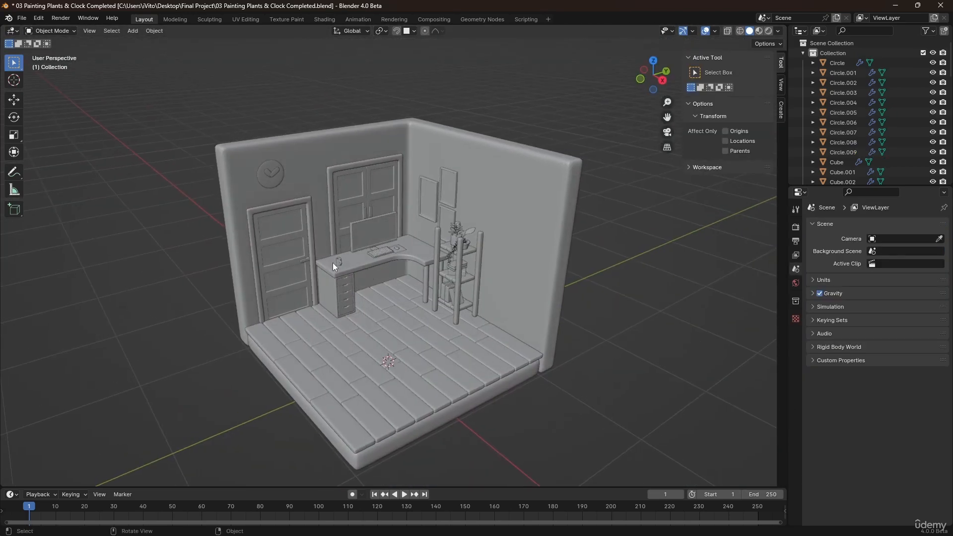
{"action": "scroll", "coordinate": [350, 263], "scroll_direction": "up", "scroll_amount": 10}
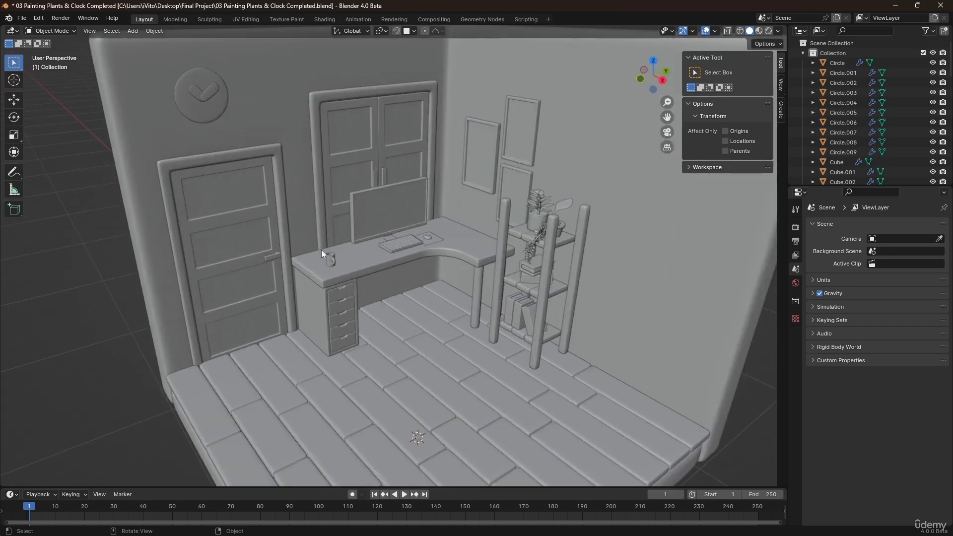
{"action": "middle_click_drag", "start_coordinate": [433, 273], "coordinate": [386, 274]}
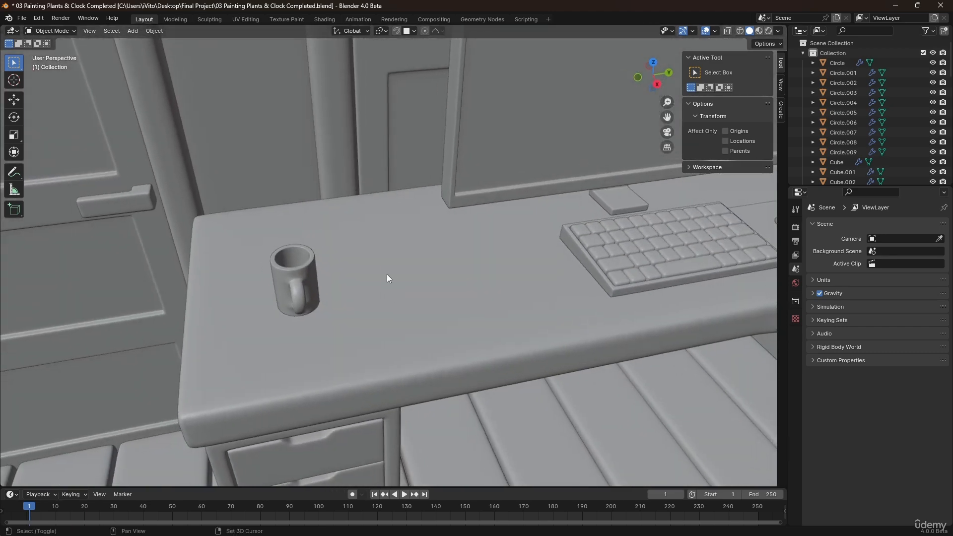
Add a plane on the desk between the mug and the keyboard and scale its mesh by 0.036 in Edit Mode.
{"action": "key", "text": "shift+a"}
{"action": "mouse_move", "coordinate": [397, 270]}
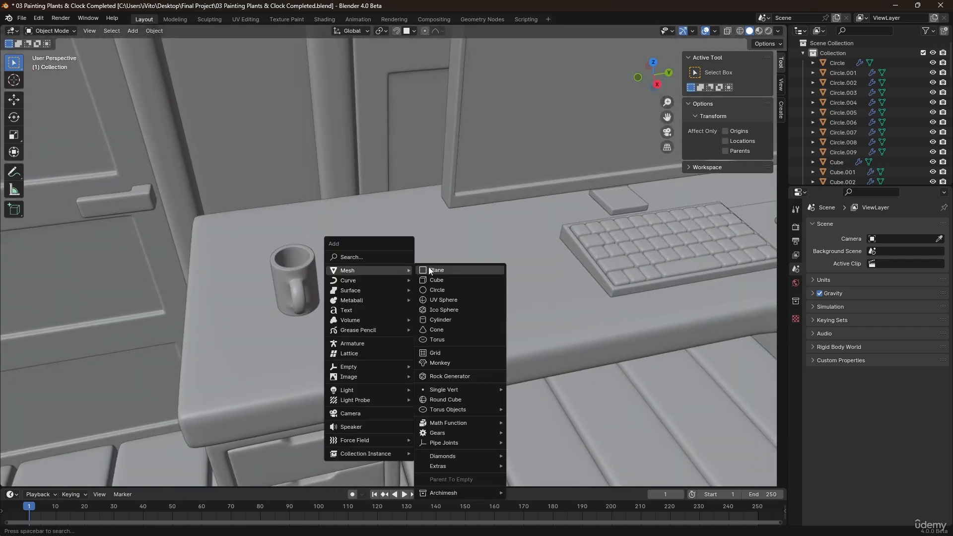
{"action": "left_click", "coordinate": [428, 266]}
{"action": "key", "text": "Tab"}
{"action": "scroll", "coordinate": [441, 271], "scroll_direction": "down", "scroll_amount": 2}
{"action": "key", "text": "s"}
{"action": "scroll", "coordinate": [485, 272], "scroll_direction": "down", "scroll_amount": 3}
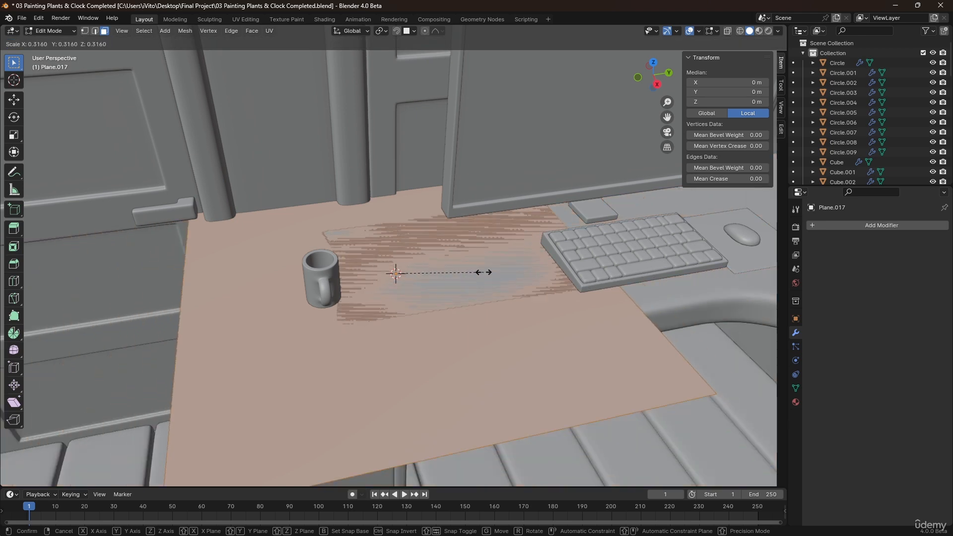
{"action": "left_click", "coordinate": [402, 271]}
Narrow the small plane along Y by a factor of 0.659, and scale it uniformly by 0.772.
{"action": "middle_click_drag", "start_coordinate": [402, 271], "coordinate": [453, 282]}
{"action": "key", "text": "s"}
{"action": "key", "text": "x"}
{"action": "key", "text": "y"}
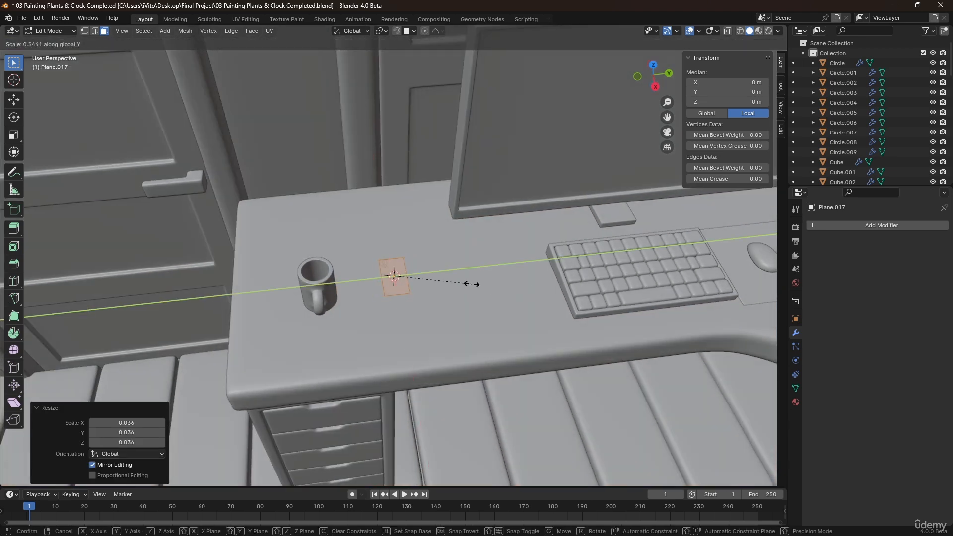
{"action": "left_click", "coordinate": [485, 286]}
{"action": "scroll", "coordinate": [428, 276], "scroll_direction": "up", "scroll_amount": 2}
{"action": "key", "text": "s"}
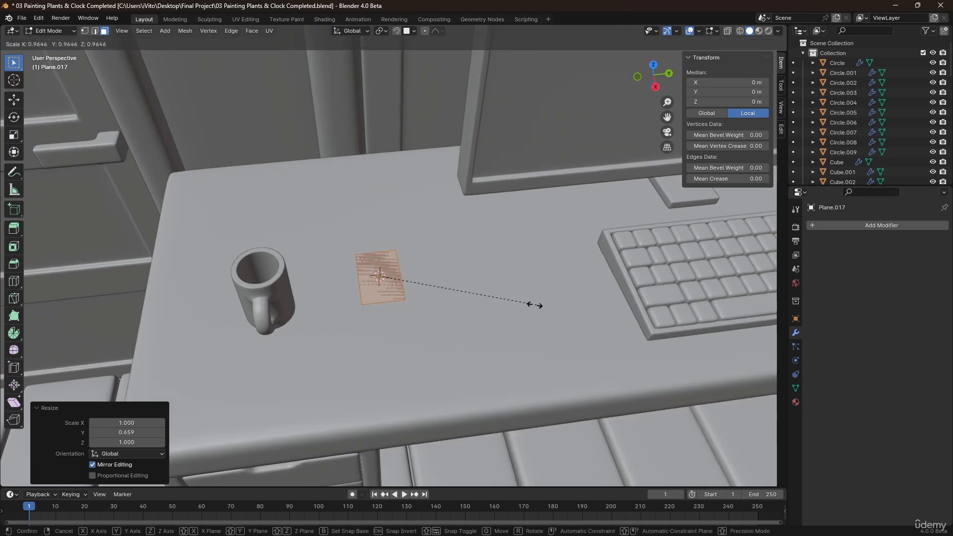
{"action": "left_click", "coordinate": [479, 289]}
In Object Mode, copy the Bevel and Subdivision modifiers from the room's wall object (Cube) to the small plane.
{"action": "middle_click_drag", "start_coordinate": [479, 289], "coordinate": [386, 278]}
{"action": "scroll", "coordinate": [387, 283], "scroll_direction": "up", "scroll_amount": 2}
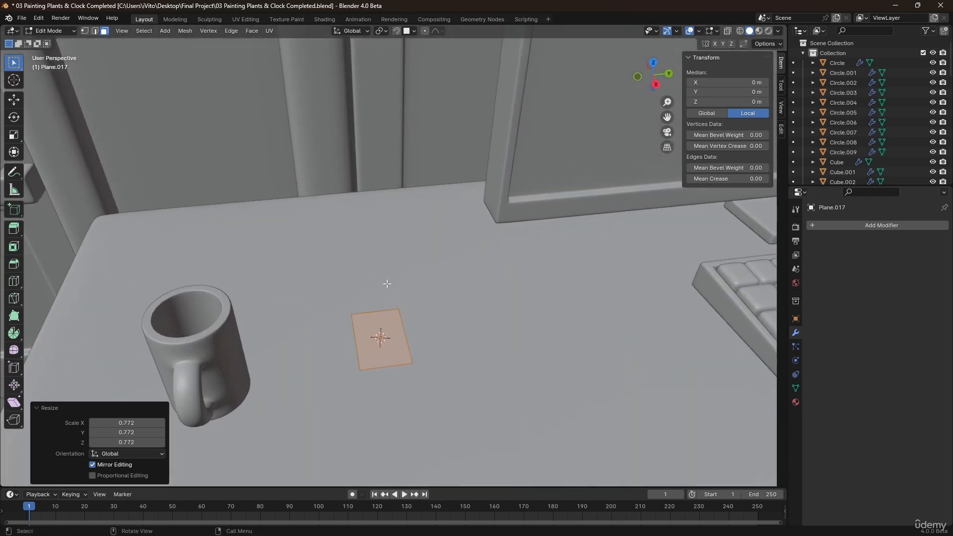
{"action": "key", "text": "Tab"}
{"action": "left_click", "coordinate": [245, 166], "text": "shift"}
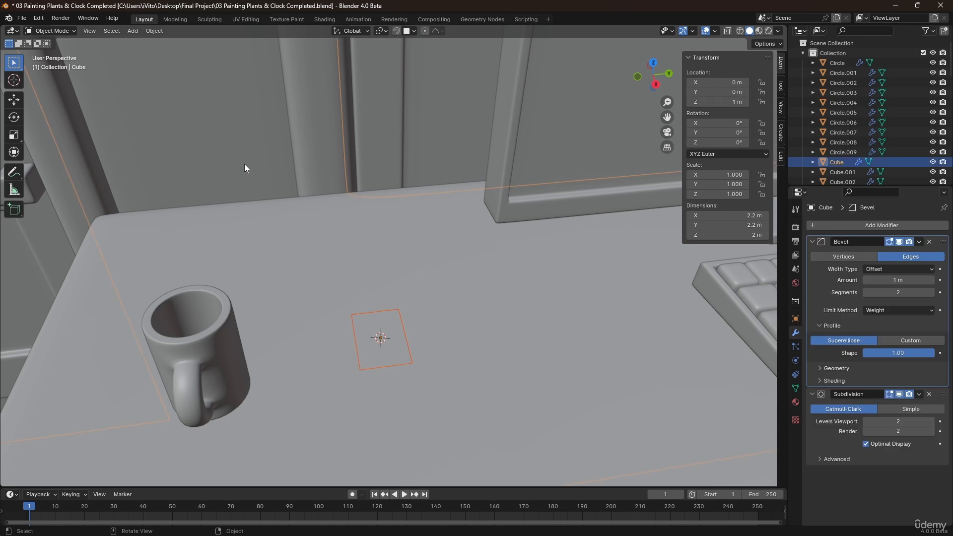
{"action": "key", "text": "ctrl+l"}
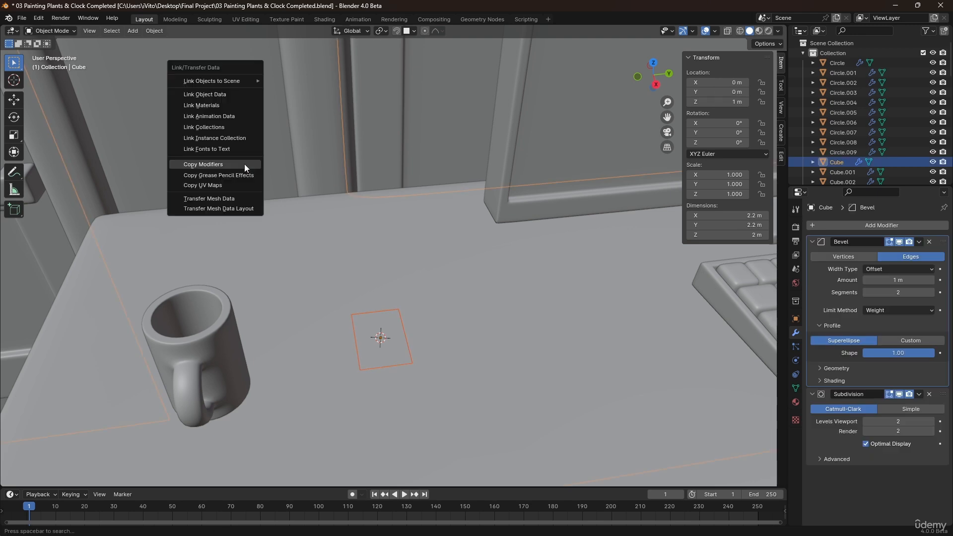
{"action": "left_click", "coordinate": [245, 163]}
Extrude the plane upward into a block about 0.006 m thick and set the mean bevel weight of all its edges to 1.00.
{"action": "key", "text": "Tab"}
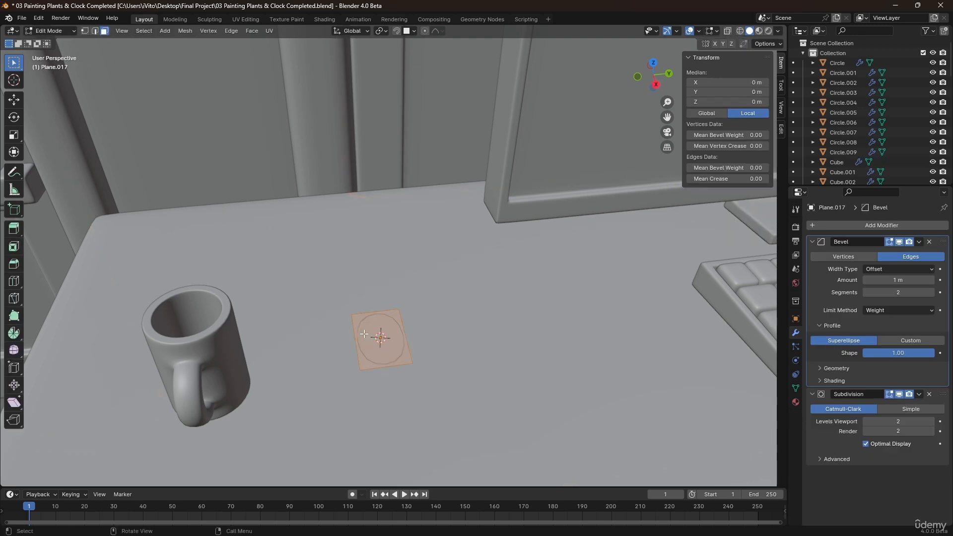
{"action": "key", "text": "e"}
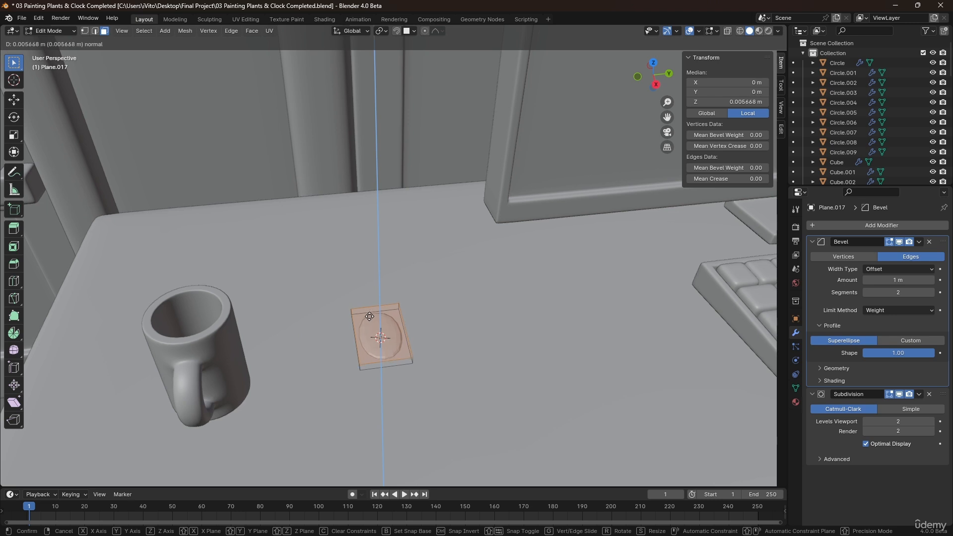
{"action": "left_click", "coordinate": [369, 315]}
{"action": "middle_click_drag", "start_coordinate": [370, 351], "coordinate": [386, 336]}
{"action": "scroll", "coordinate": [387, 338], "scroll_direction": "up", "scroll_amount": 3}
{"action": "key", "text": "g"}
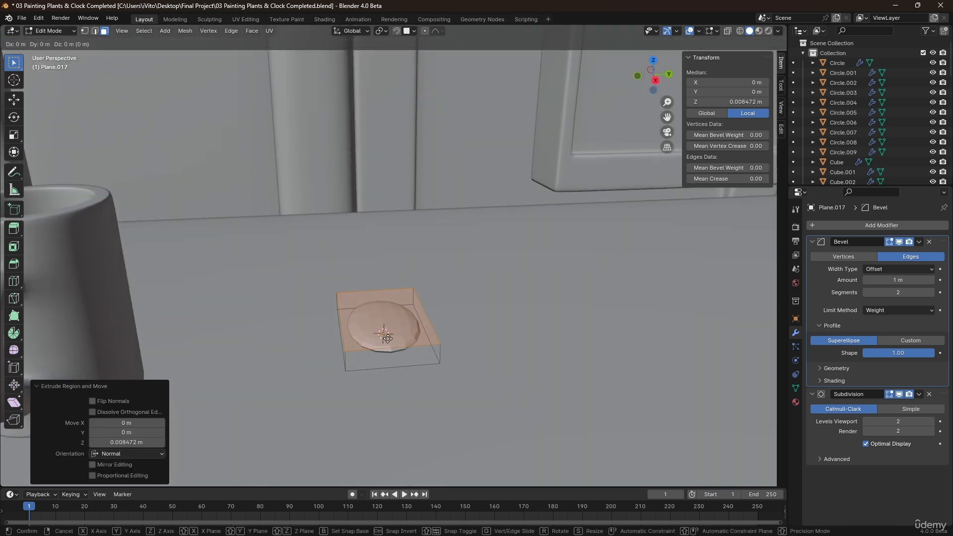
{"action": "key", "text": "z"}
{"action": "left_click", "coordinate": [387, 343]}
{"action": "key", "text": "a"}
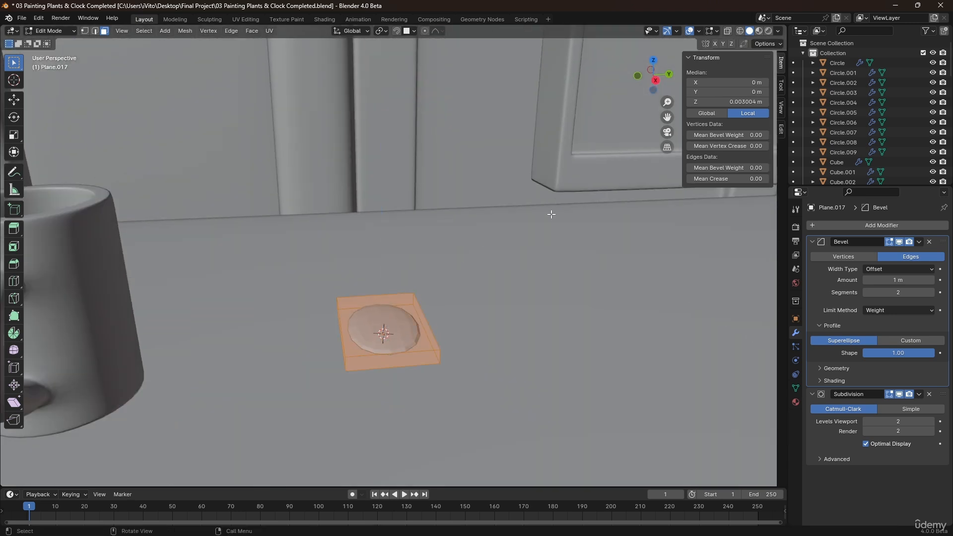
{"action": "left_click_drag", "start_coordinate": [724, 168], "coordinate": [750, 168]}
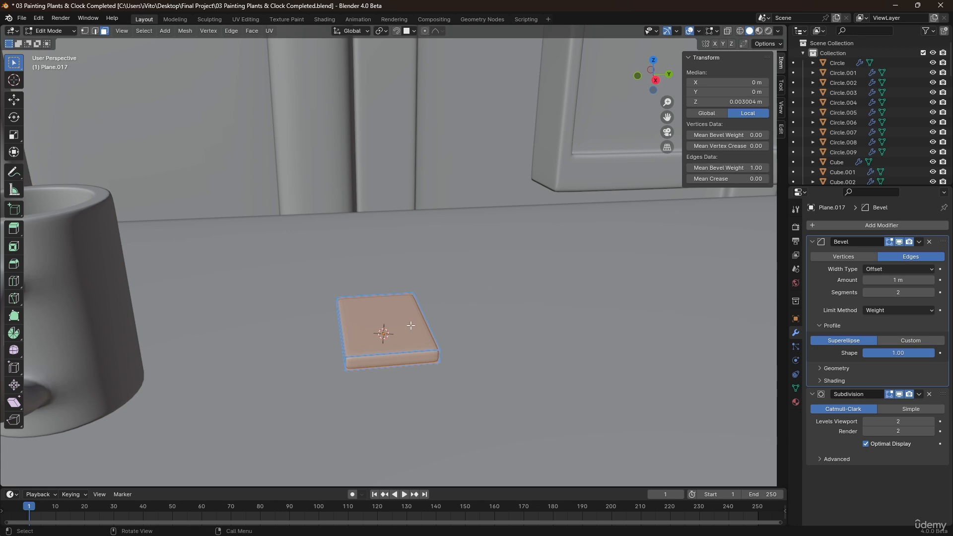
Resize the block slightly overall, shorten it along X by a factor of 0.795, and adjust its width along Y.
{"action": "middle_click_drag", "start_coordinate": [391, 307], "coordinate": [382, 334]}
{"action": "key", "text": "s"}
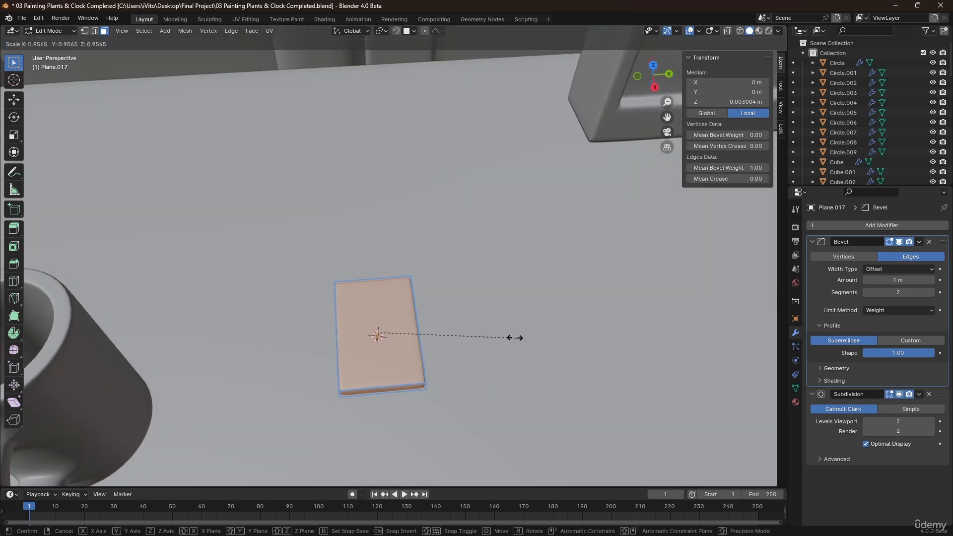
{"action": "left_click", "coordinate": [523, 334]}
{"action": "key", "text": "s"}
{"action": "key", "text": "x"}
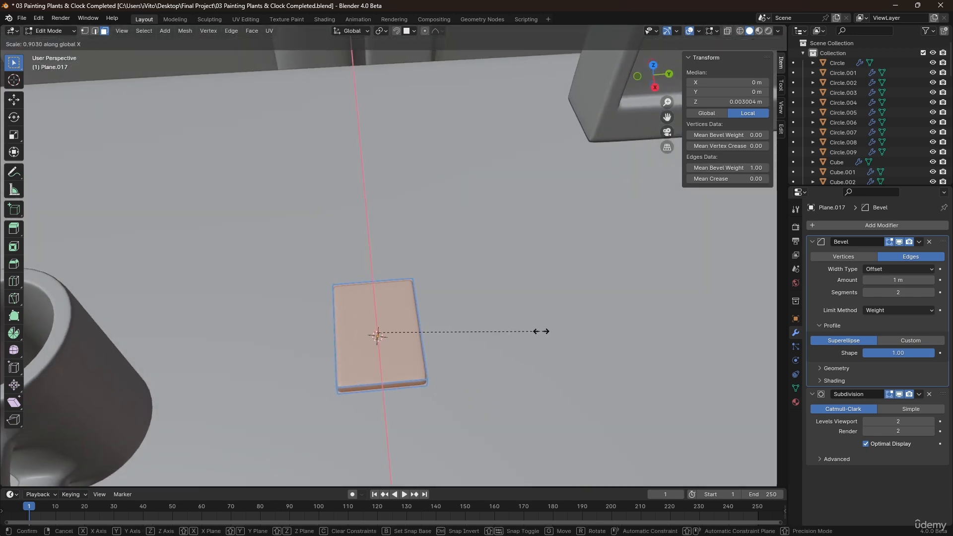
{"action": "left_click", "coordinate": [528, 334]}
{"action": "key", "text": "s"}
{"action": "key", "text": "y"}
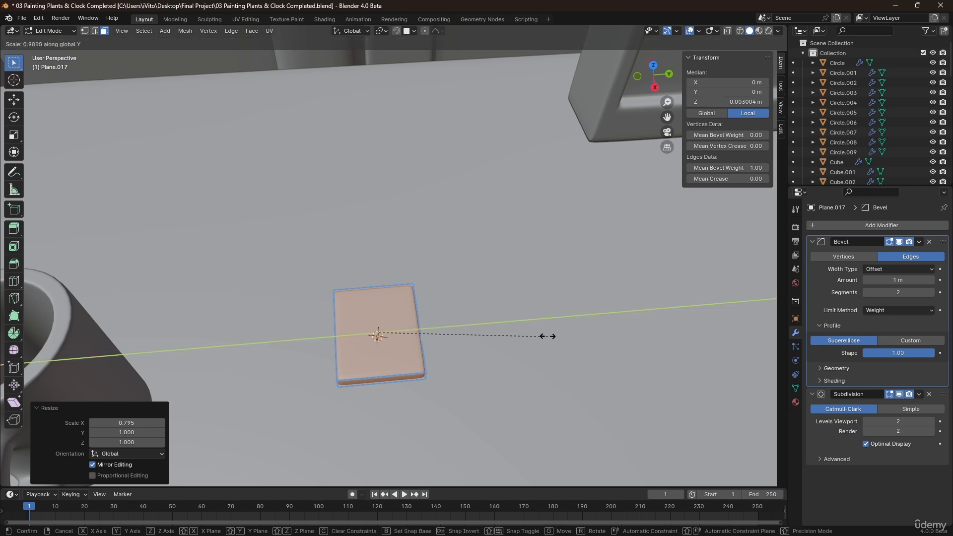
{"action": "left_click", "coordinate": [522, 332]}
Shade the small block smooth in Object Mode.
{"action": "middle_click_drag", "start_coordinate": [523, 332], "coordinate": [386, 356]}
{"action": "key", "text": "Tab"}
{"action": "right_click", "coordinate": [342, 300]}
{"action": "left_click", "coordinate": [346, 312]}
Bevel the block's two vertical corner edges on the side nearest the mug with a width of 0.00859 m and 3 segments.
{"action": "key", "text": "Tab"}
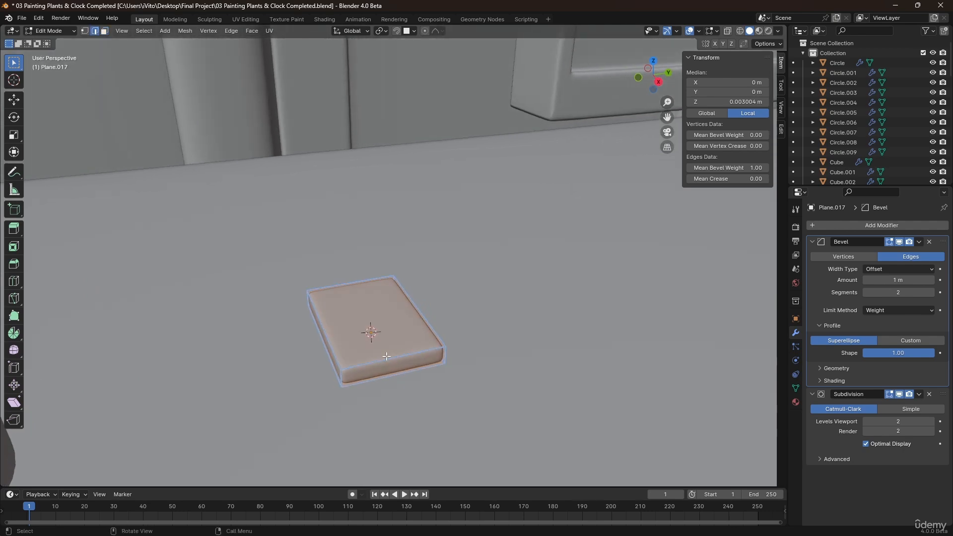
{"action": "left_click", "coordinate": [347, 372]}
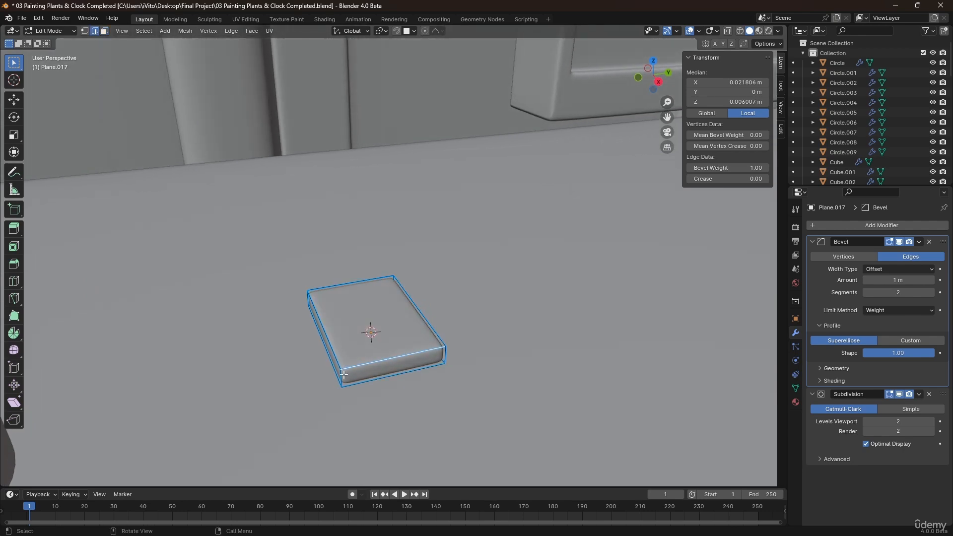
{"action": "middle_click_drag", "start_coordinate": [336, 351], "coordinate": [275, 385]}
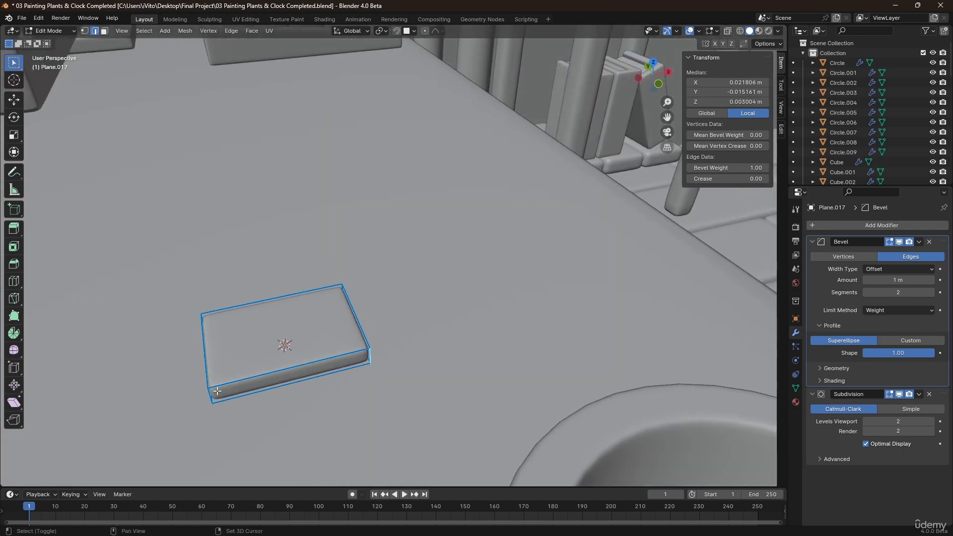
{"action": "middle_click_drag", "start_coordinate": [210, 399], "coordinate": [239, 330]}
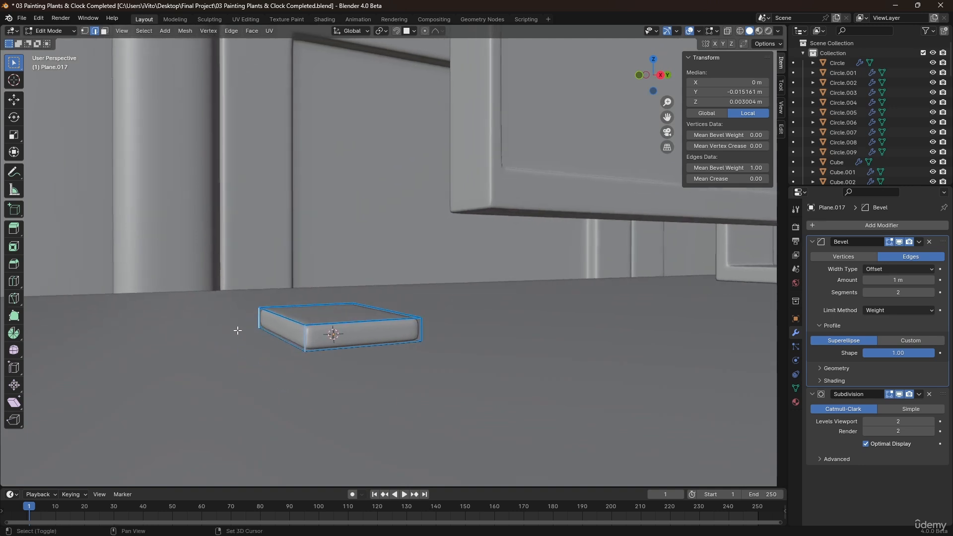
{"action": "scroll", "coordinate": [330, 325], "scroll_direction": "up", "scroll_amount": 2}
{"action": "middle_click_drag", "start_coordinate": [330, 325], "coordinate": [341, 356]}
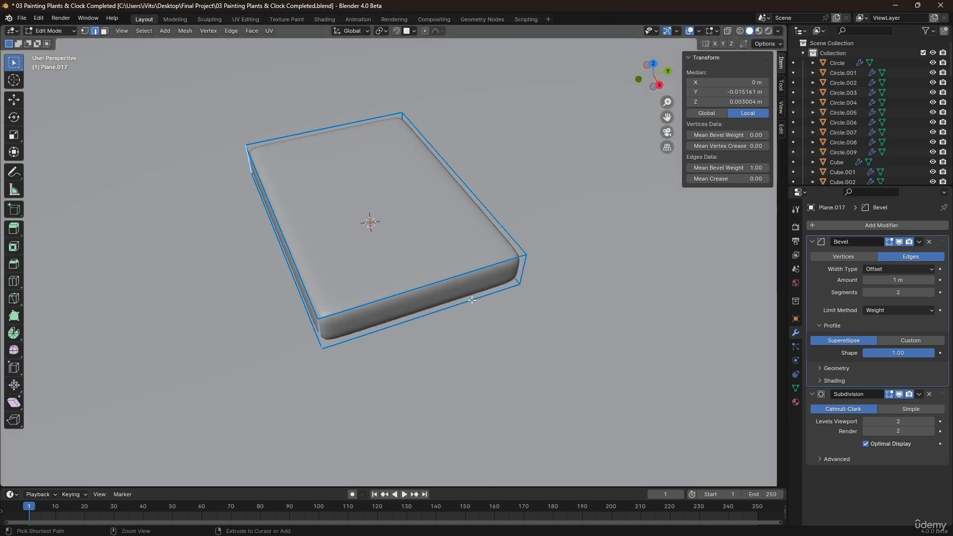
{"action": "key", "text": "ctrl+b"}
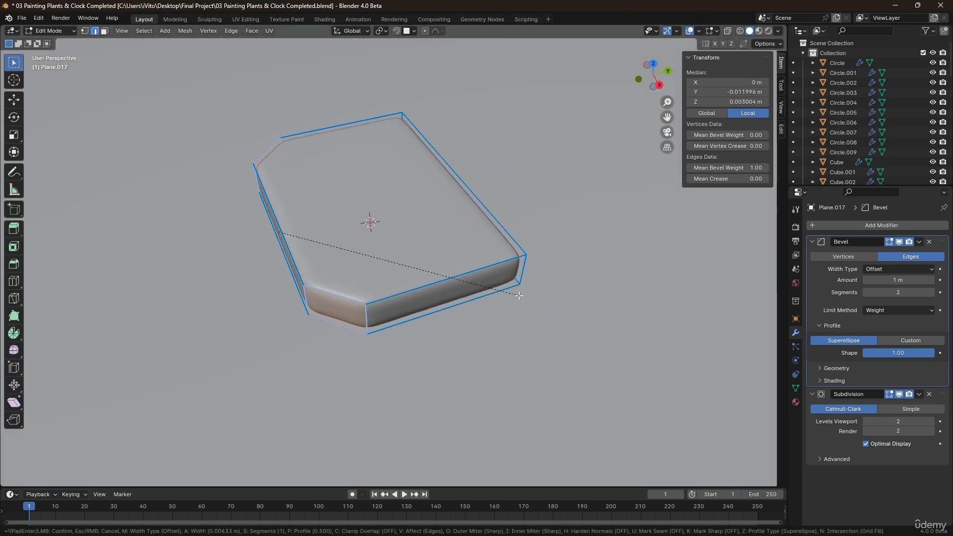
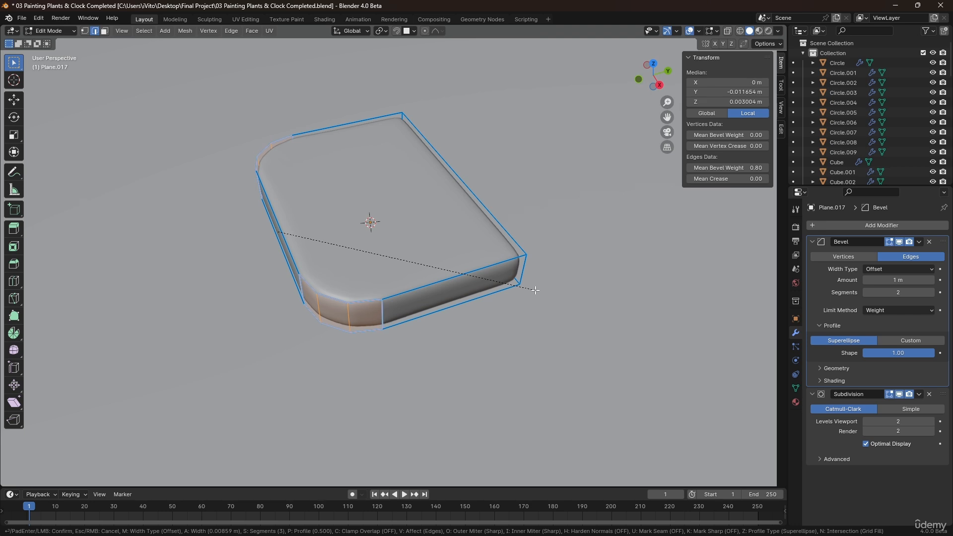
{"action": "left_click", "coordinate": [535, 289]}
{"action": "middle_click_drag", "start_coordinate": [534, 291], "coordinate": [392, 200]}
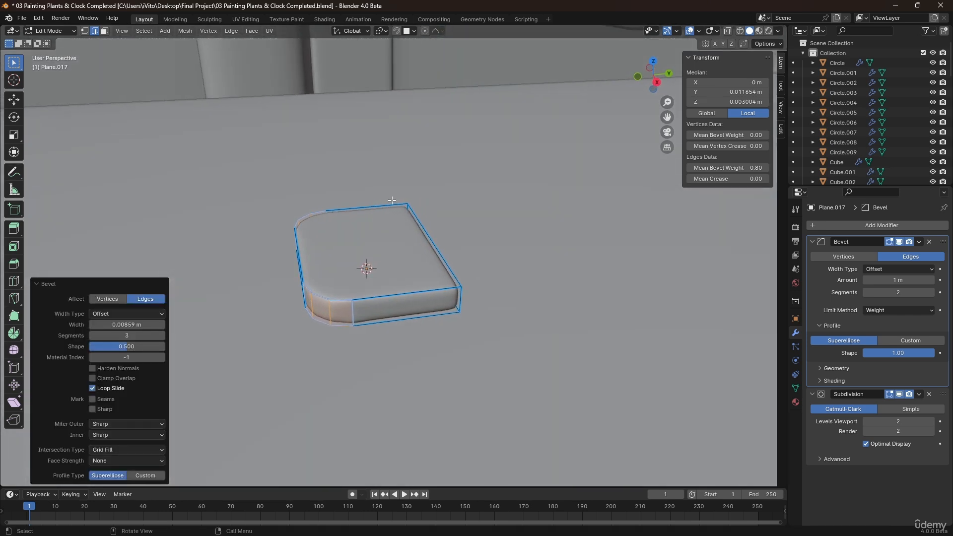
Inset the three faces around one rounded corner of the small block by 0.001297 m.
{"action": "middle_click_drag", "start_coordinate": [348, 252], "coordinate": [361, 274]}
{"action": "key", "text": "3"}
{"action": "middle_click_drag", "start_coordinate": [301, 277], "coordinate": [314, 292]}
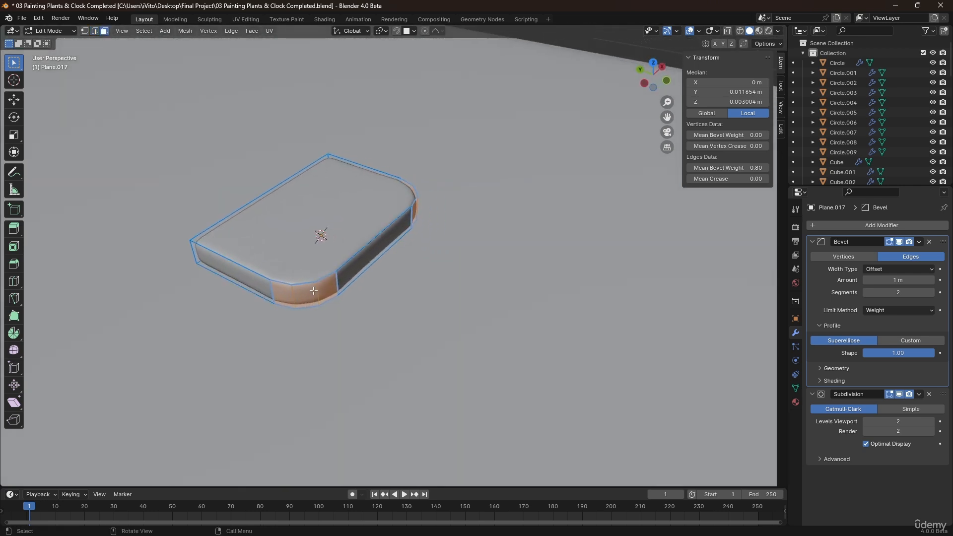
{"action": "scroll", "coordinate": [310, 290], "scroll_direction": "up", "scroll_amount": 2}
{"action": "left_click", "coordinate": [280, 294]}
{"action": "left_click", "coordinate": [326, 292], "text": "shift"}
{"action": "left_click", "coordinate": [308, 293], "text": "shift"}
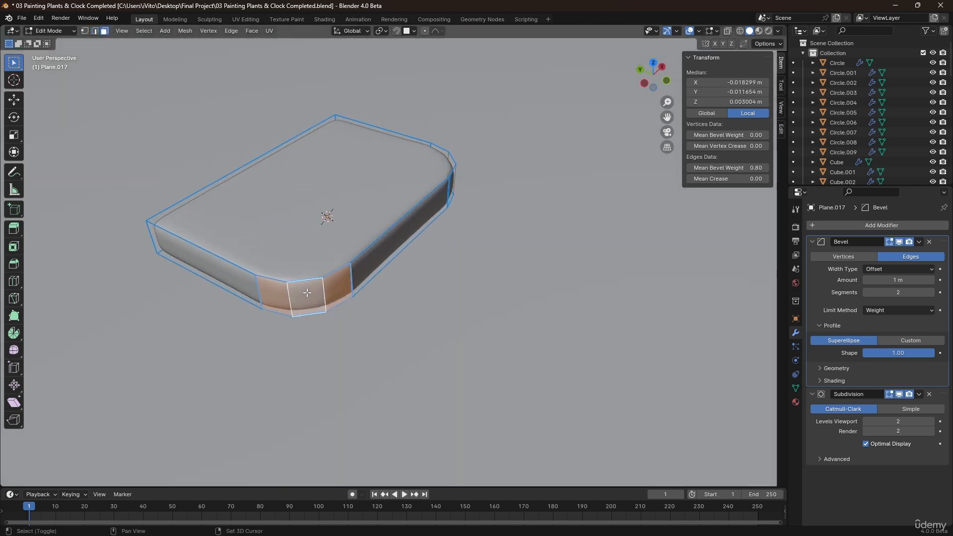
{"action": "key", "text": "i"}
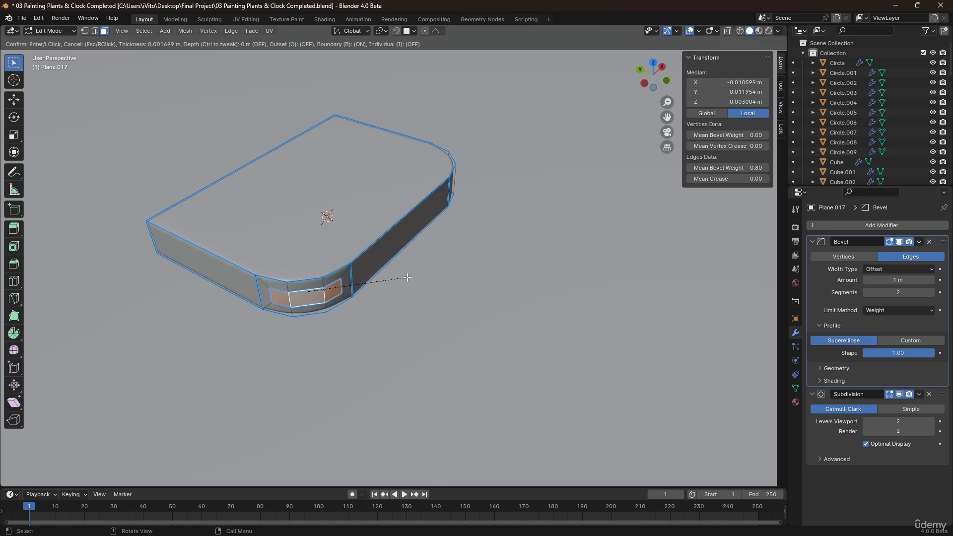
{"action": "left_click", "coordinate": [410, 277]}
Set the inset corner faces' mean edge bevel weight to 0.00 and extrude them slightly outward.
{"action": "middle_click_drag", "start_coordinate": [317, 285], "coordinate": [276, 251]}
{"action": "key", "text": "BackSpace"}
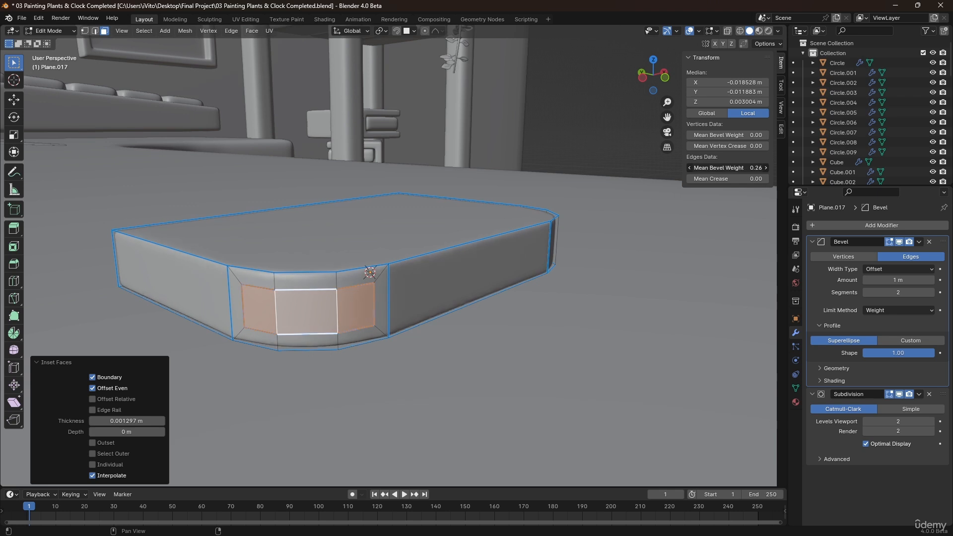
{"action": "middle_click_drag", "start_coordinate": [375, 288], "coordinate": [389, 283]}
{"action": "key", "text": "e"}
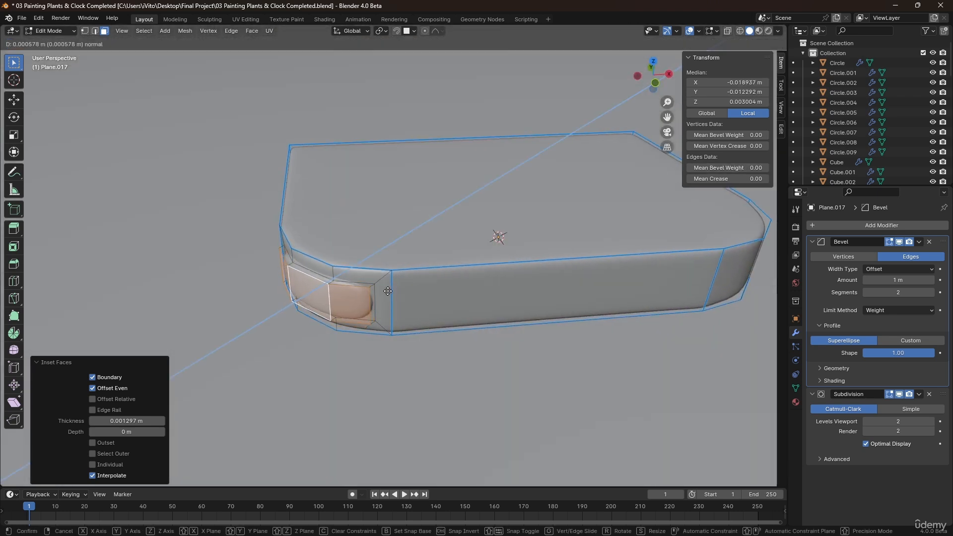
{"action": "left_click", "coordinate": [386, 292]}
{"action": "middle_click_drag", "start_coordinate": [383, 288], "coordinate": [329, 257]}
{"action": "key", "text": "Tab"}
{"action": "key", "text": "Tab"}
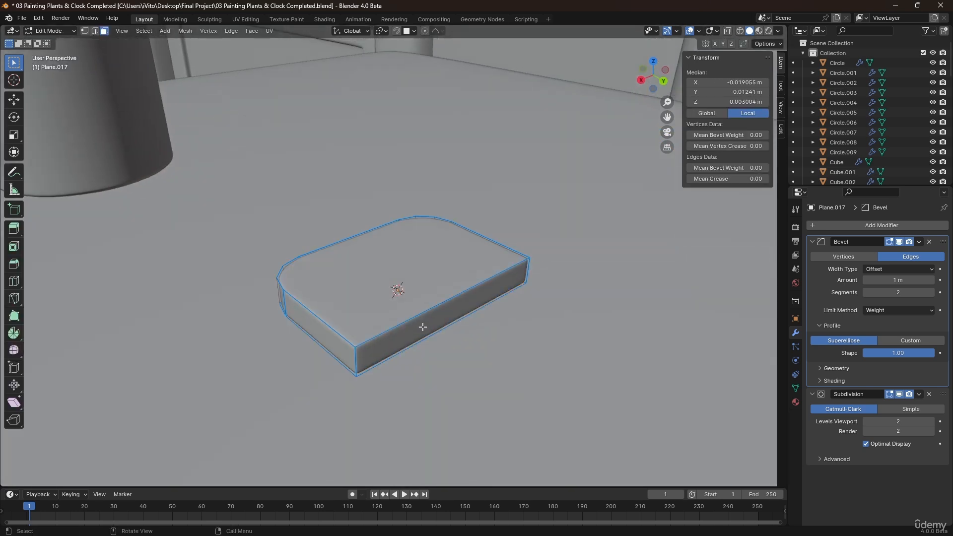
Duplicate the block's flat end face in place, separate it into its own object and select that object.
{"action": "left_click", "coordinate": [422, 326]}
{"action": "key", "text": "shift+d"}
{"action": "key", "text": "Escape"}
{"action": "key", "text": "p"}
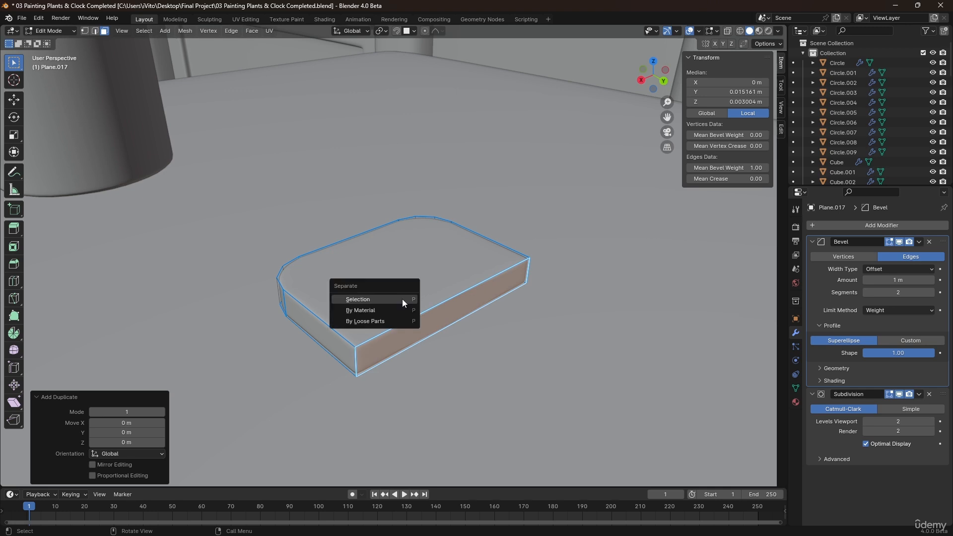
{"action": "left_click", "coordinate": [402, 299]}
{"action": "key", "text": "Tab"}
{"action": "left_click", "coordinate": [436, 314]}
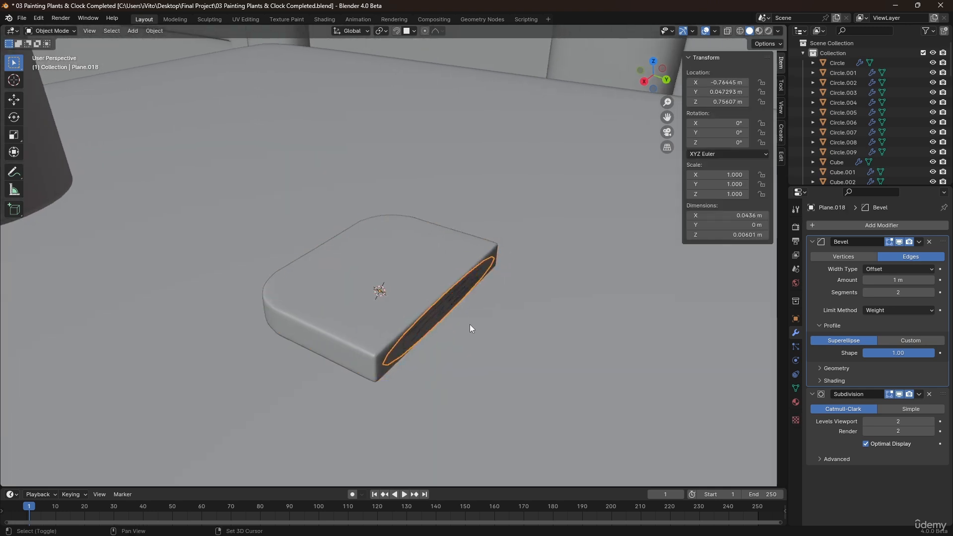
Extrude the separated face outward into a block about 0.065 m long along Y and raise its edges' mean bevel weight.
{"action": "middle_click_drag", "start_coordinate": [470, 325], "coordinate": [398, 292], "text": "shift"}
{"action": "middle_click_drag", "start_coordinate": [398, 292], "coordinate": [438, 294]}
{"action": "key", "text": "Tab"}
{"action": "key", "text": "a"}
{"action": "key", "text": "e"}
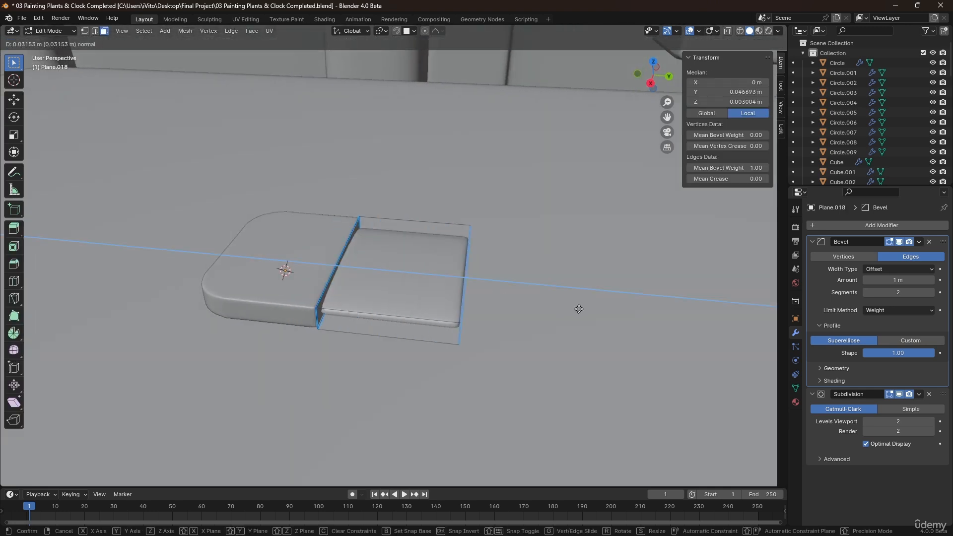
{"action": "left_click", "coordinate": [691, 319]}
{"action": "left_click_drag", "start_coordinate": [722, 165], "coordinate": [759, 165]}
{"action": "key", "text": "Tab"}
{"action": "scroll", "coordinate": [538, 283], "scroll_direction": "down", "scroll_amount": 2}
{"action": "middle_click_drag", "start_coordinate": [540, 247], "coordinate": [415, 274]}
Shorten the rounded block to about 0.02 m along Y by moving its flat end's vertices toward the rounded corners.
{"action": "left_click", "coordinate": [239, 242]}
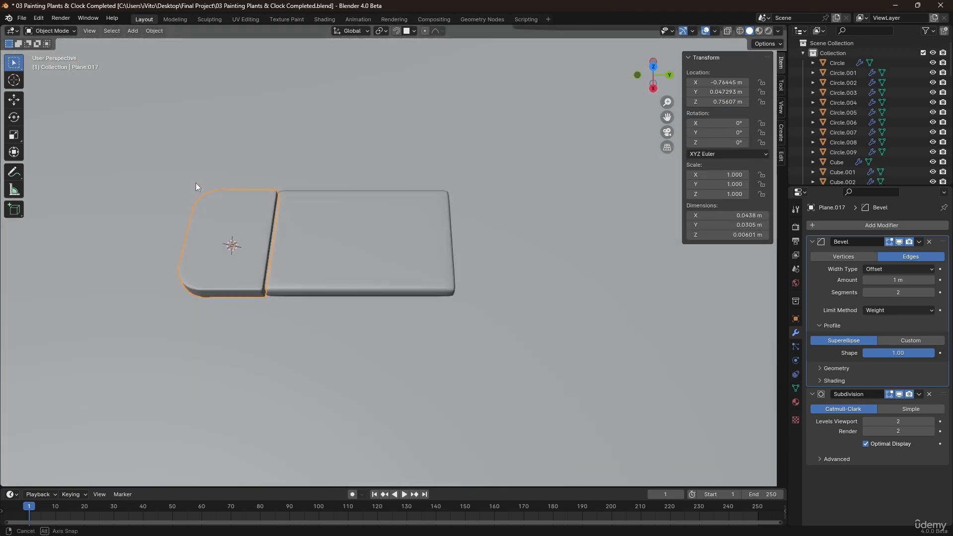
{"action": "key", "text": "Tab"}
{"action": "middle_click_drag", "start_coordinate": [234, 238], "coordinate": [248, 218]}
{"action": "key", "text": "1"}
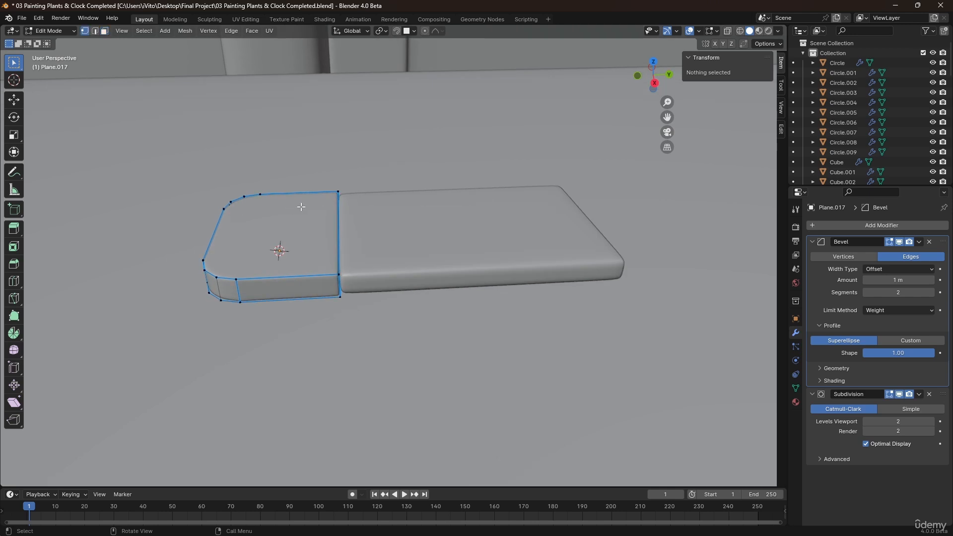
{"action": "key", "text": "alt+z"}
{"action": "left_click_drag", "start_coordinate": [332, 161], "coordinate": [398, 278]}
{"action": "key", "text": "g"}
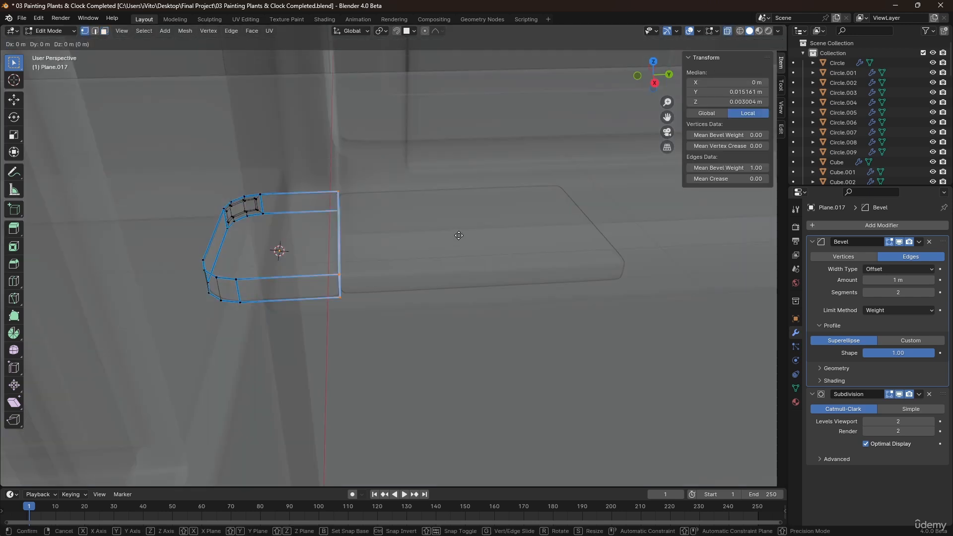
{"action": "key", "text": "x"}
{"action": "key", "text": "y"}
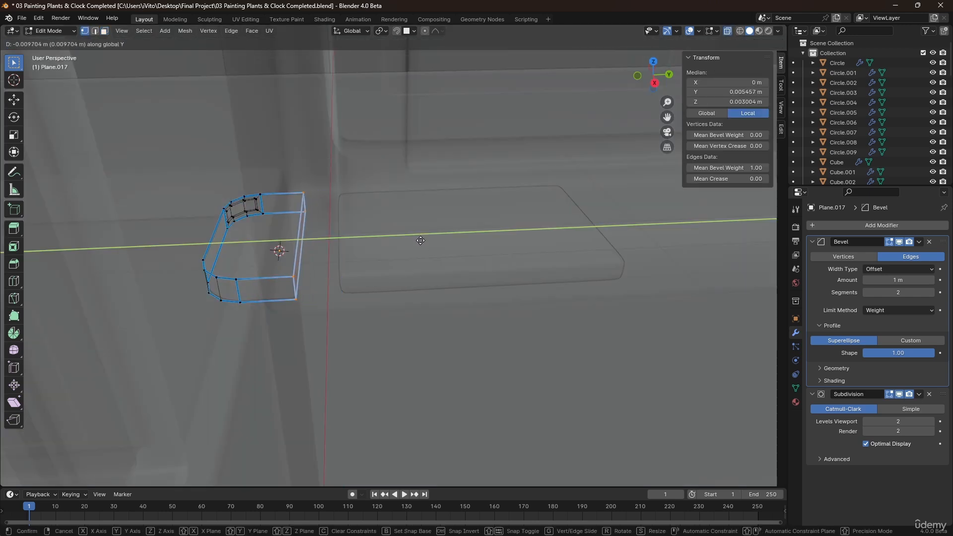
{"action": "left_click", "coordinate": [418, 242]}
{"action": "key", "text": "Tab"}
{"action": "key", "text": "alt+z"}
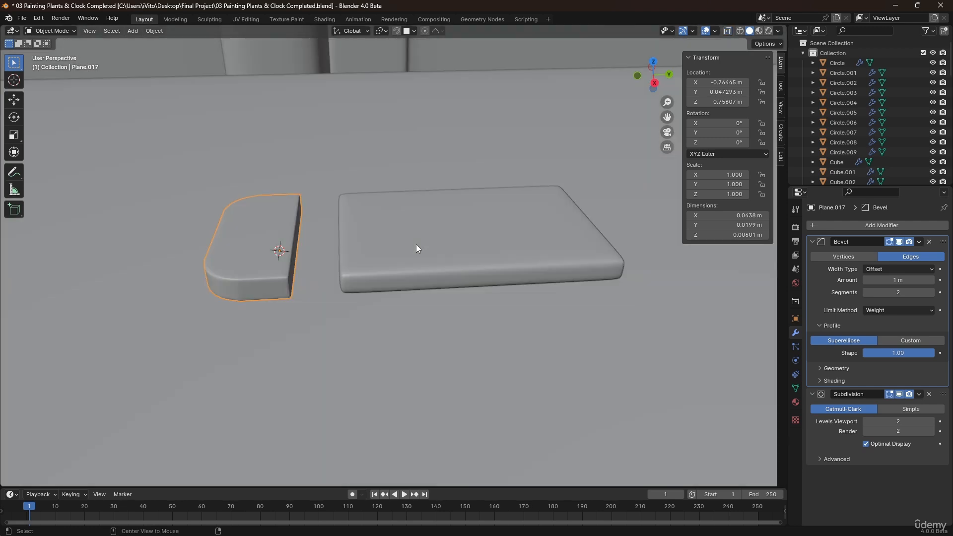
Move the long block -0.011157 m along Y against the rounded block and set its origin to its geometry.
{"action": "left_click", "coordinate": [416, 244]}
{"action": "key", "text": "g"}
{"action": "key", "text": "x"}
{"action": "key", "text": "y"}
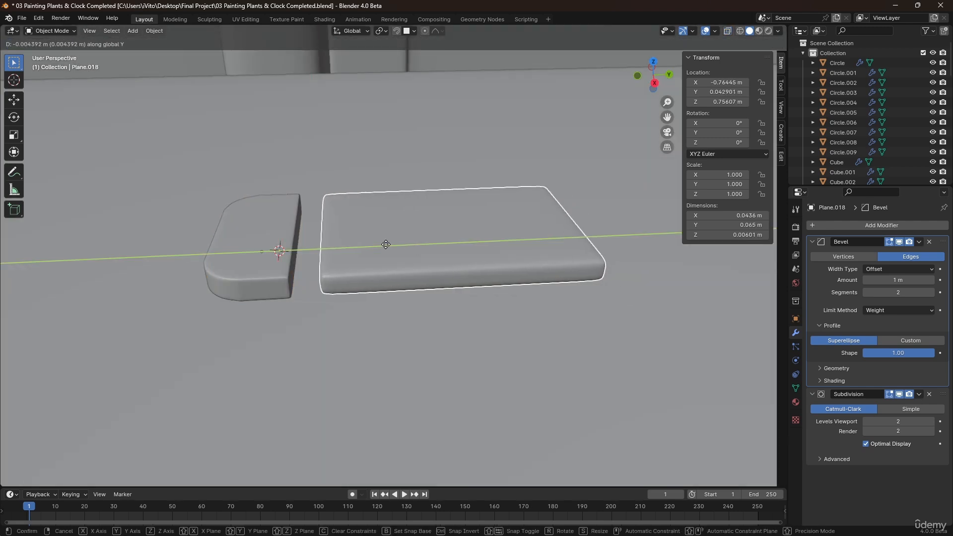
{"action": "left_click", "coordinate": [374, 247]}
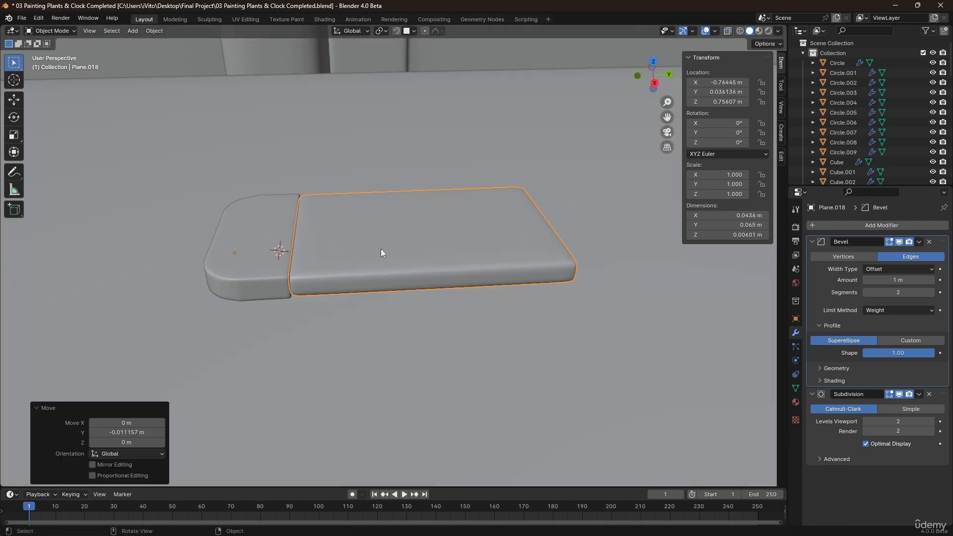
{"action": "right_click", "coordinate": [380, 249]}
{"action": "mouse_move", "coordinate": [350, 272]}
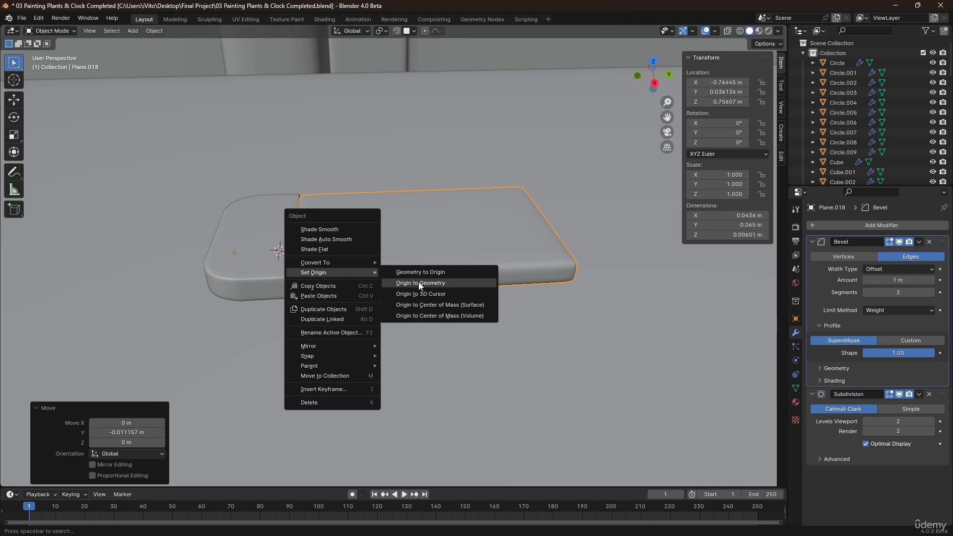
{"action": "left_click", "coordinate": [418, 282]}
Add a Mirror modifier to the rounded block on the Y axis only, using the long block as mirror object.
{"action": "middle_click_drag", "start_coordinate": [403, 229], "coordinate": [310, 241]}
{"action": "left_click", "coordinate": [257, 209]}
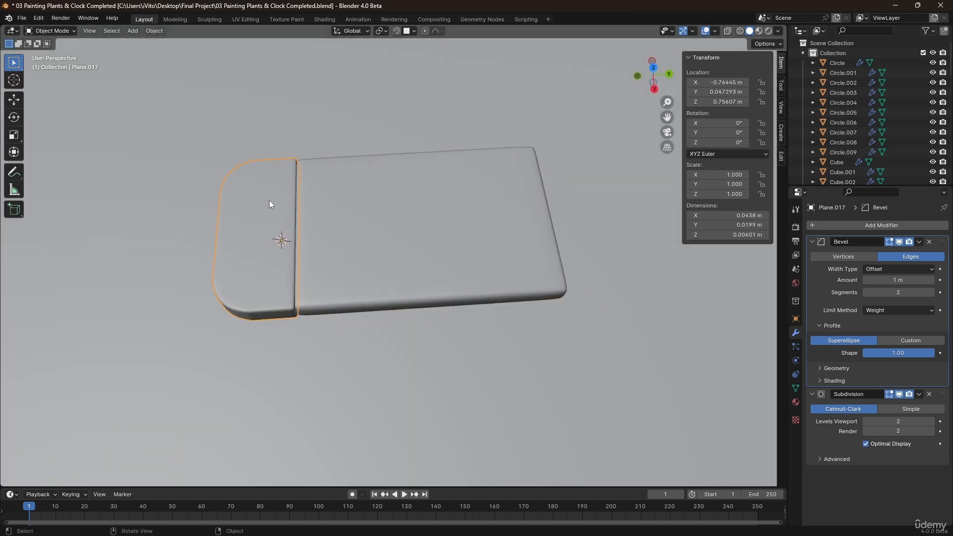
{"action": "middle_click_drag", "start_coordinate": [275, 192], "coordinate": [282, 222], "text": "shift"}
{"action": "key", "text": "q"}
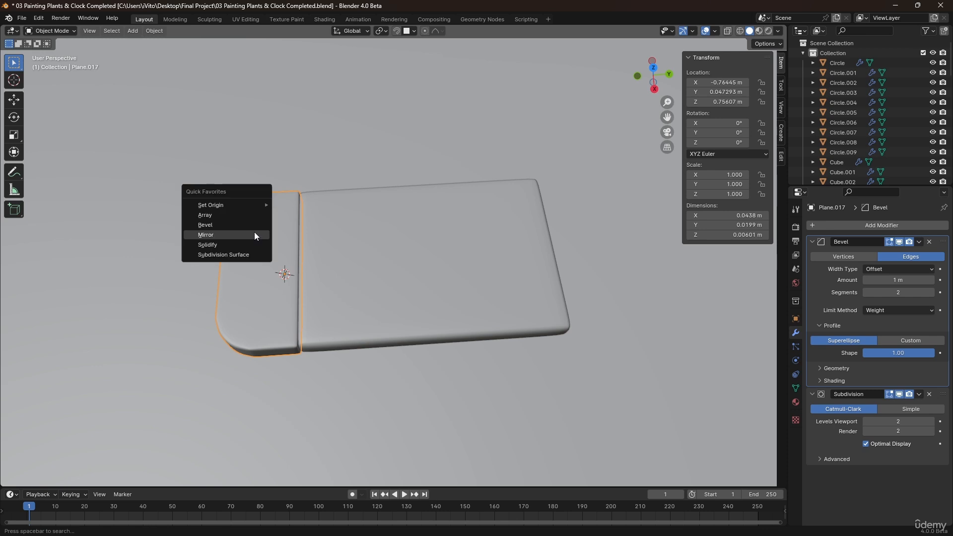
{"action": "left_click", "coordinate": [227, 231]}
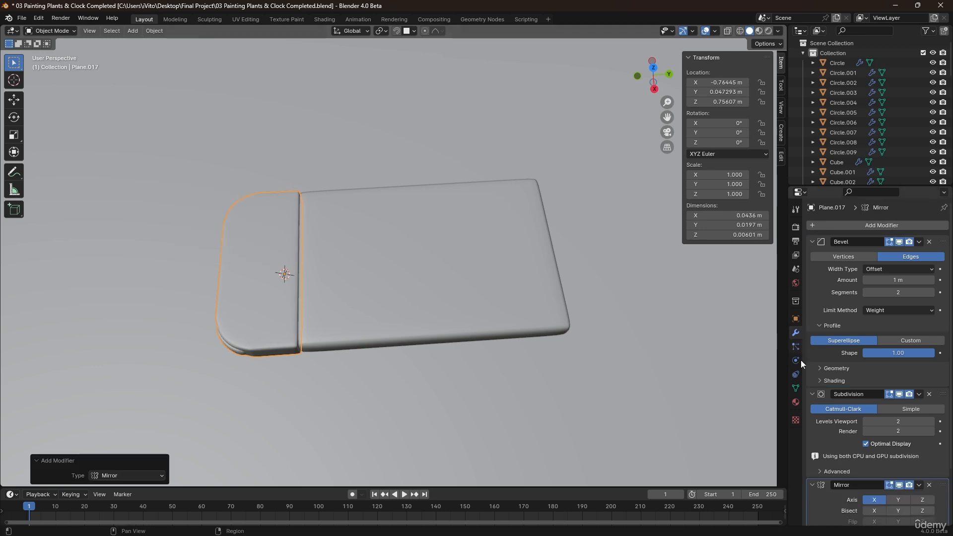
{"action": "scroll", "coordinate": [839, 392], "scroll_direction": "down", "scroll_amount": 3}
{"action": "left_click", "coordinate": [872, 434]}
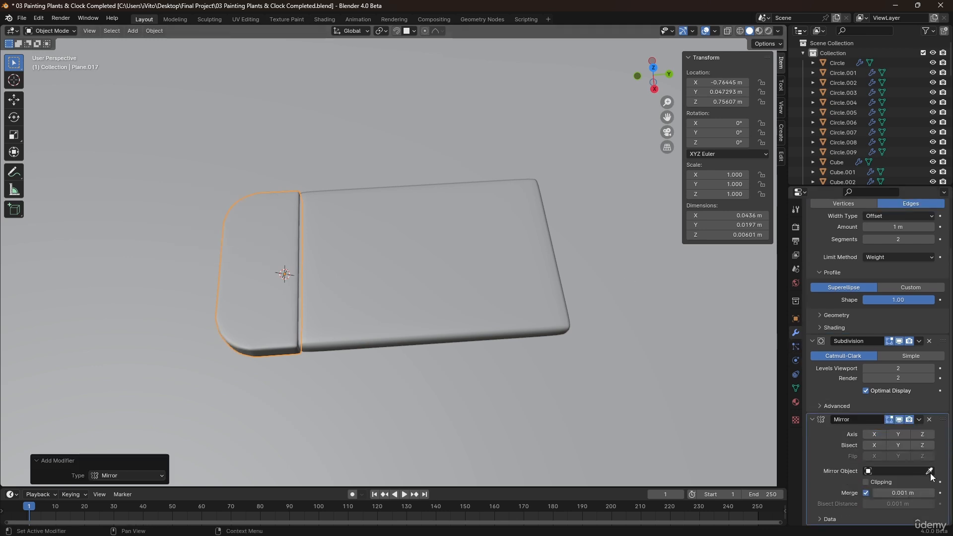
{"action": "left_click", "coordinate": [518, 316]}
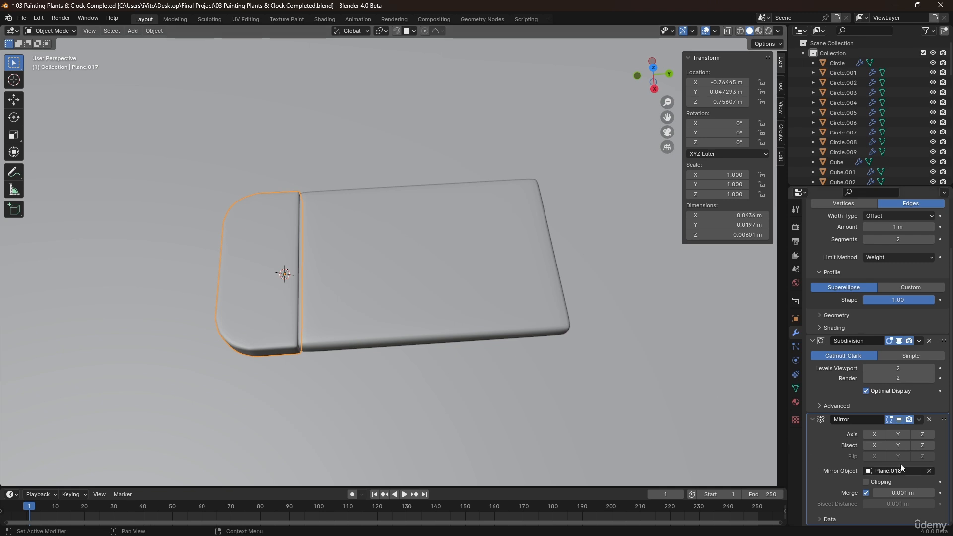
{"action": "left_click", "coordinate": [899, 435]}
{"action": "middle_click_drag", "start_coordinate": [457, 267], "coordinate": [459, 244]}
{"action": "scroll", "coordinate": [363, 278], "scroll_direction": "up", "scroll_amount": 2}
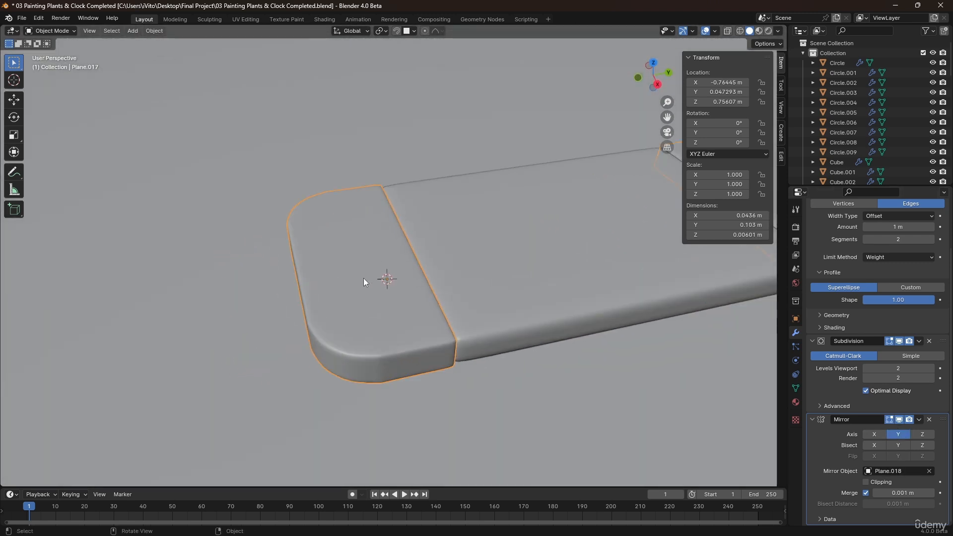
Place the 3D cursor on the rounded block's top and add a 10-vertex circle there, scaled to about 0.0044 m across.
{"action": "middle_click_drag", "start_coordinate": [364, 277], "coordinate": [352, 308]}
{"action": "middle_click_drag", "start_coordinate": [355, 256], "coordinate": [336, 223]}
{"action": "key", "text": "shift+a"}
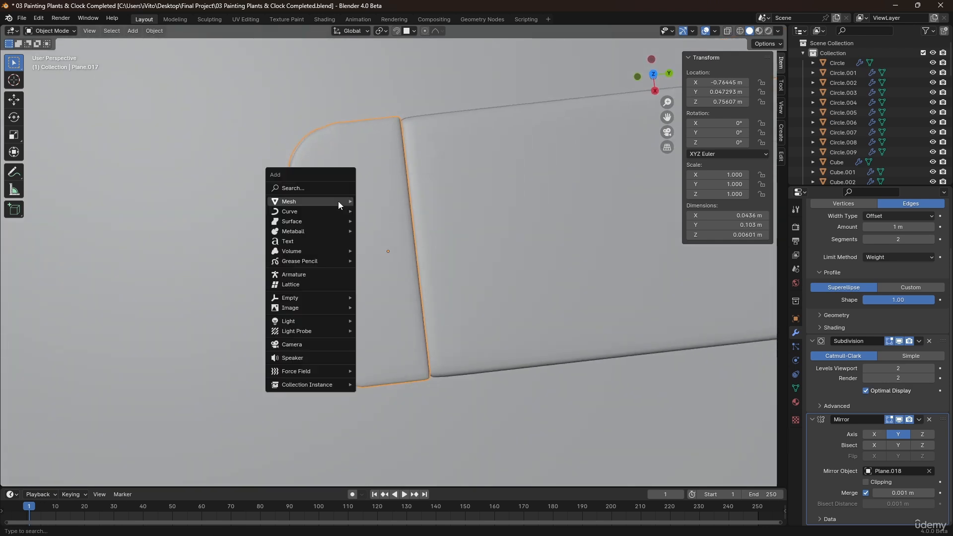
{"action": "mouse_move", "coordinate": [338, 201]}
{"action": "left_click", "coordinate": [377, 221]}
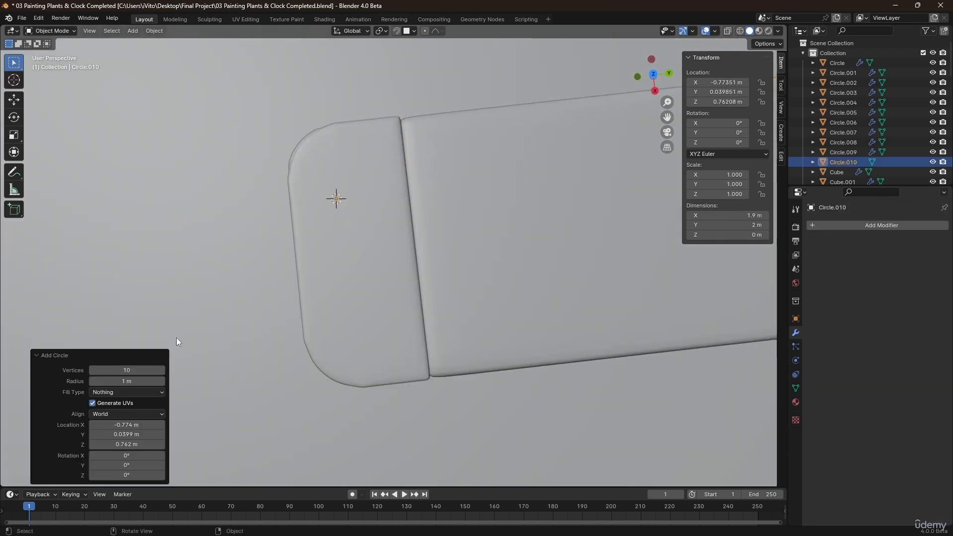
{"action": "key", "text": "Tab"}
{"action": "key", "text": "s"}
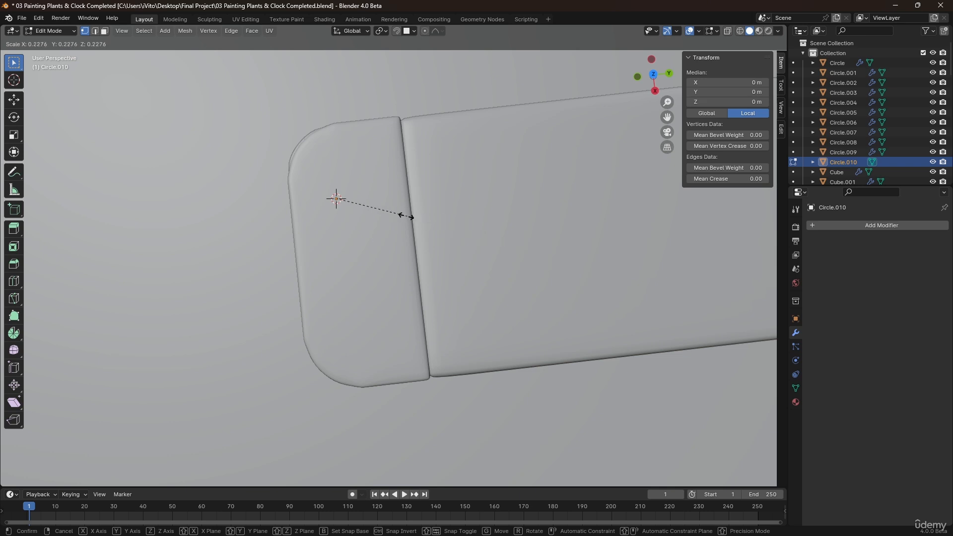
{"action": "left_click", "coordinate": [356, 205]}
{"action": "key", "text": "s"}
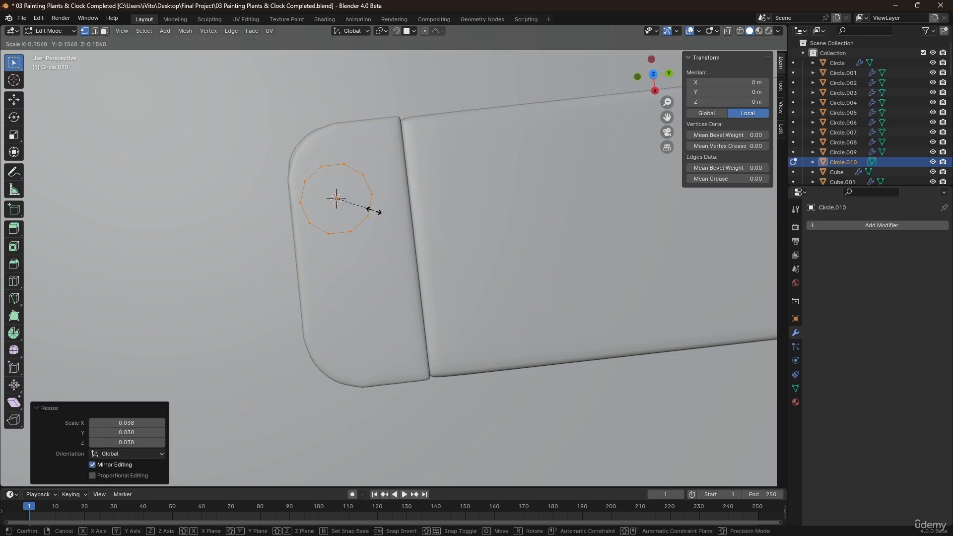
{"action": "left_click", "coordinate": [350, 203]}
{"action": "scroll", "coordinate": [311, 183], "scroll_direction": "up", "scroll_amount": 5}
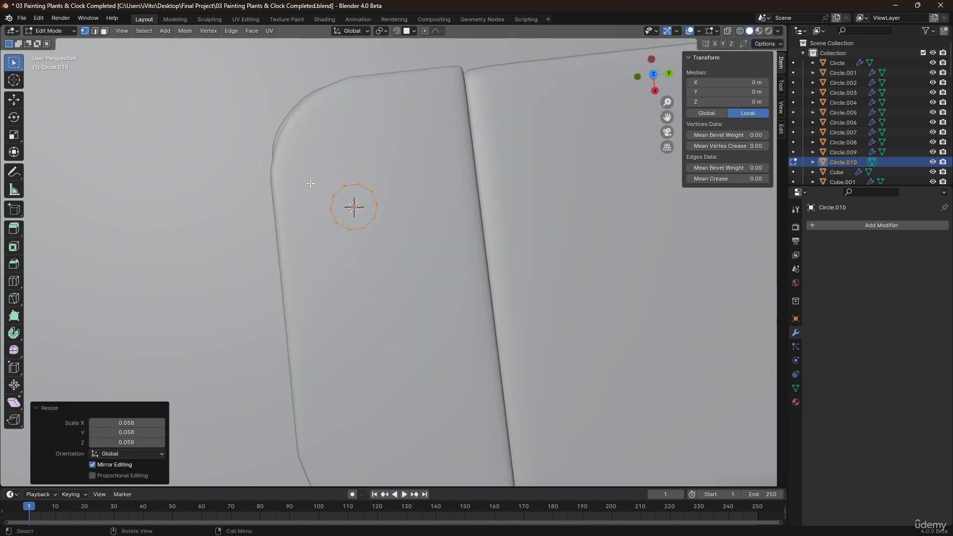
Fill the circle with a face and extrude it upward 0.00108 m.
{"action": "key", "text": "f"}
{"action": "middle_click_drag", "start_coordinate": [362, 199], "coordinate": [382, 163]}
{"action": "key", "text": "e"}
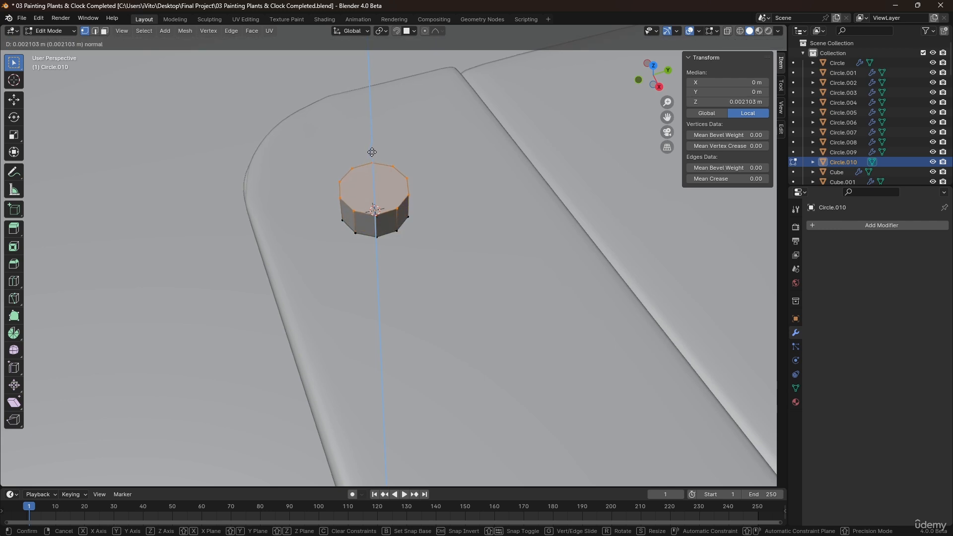
{"action": "left_click", "coordinate": [371, 160]}
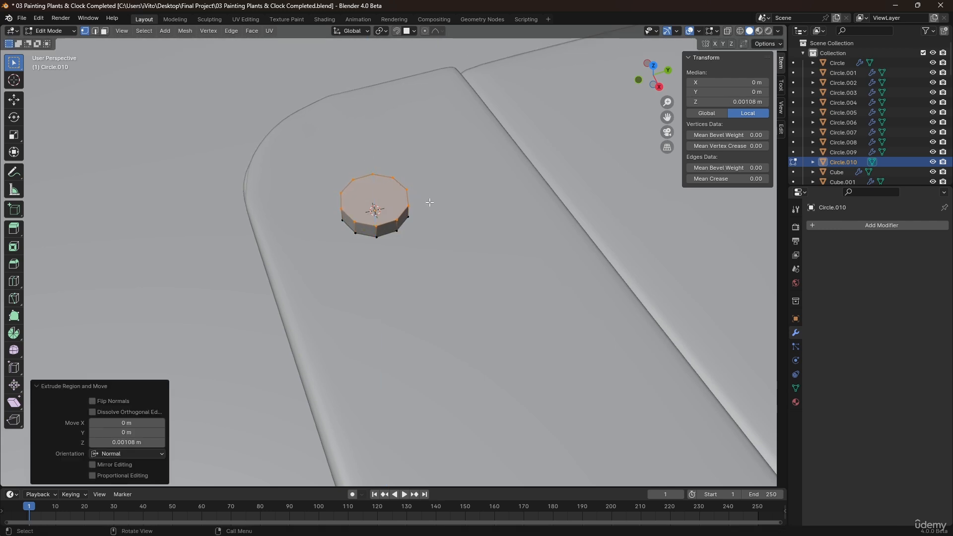
Bevel the disc's top rim by about 0.0003 m with 2 segments.
{"action": "middle_click_drag", "start_coordinate": [429, 203], "coordinate": [394, 175]}
{"action": "scroll", "coordinate": [392, 193], "scroll_direction": "up", "scroll_amount": 3}
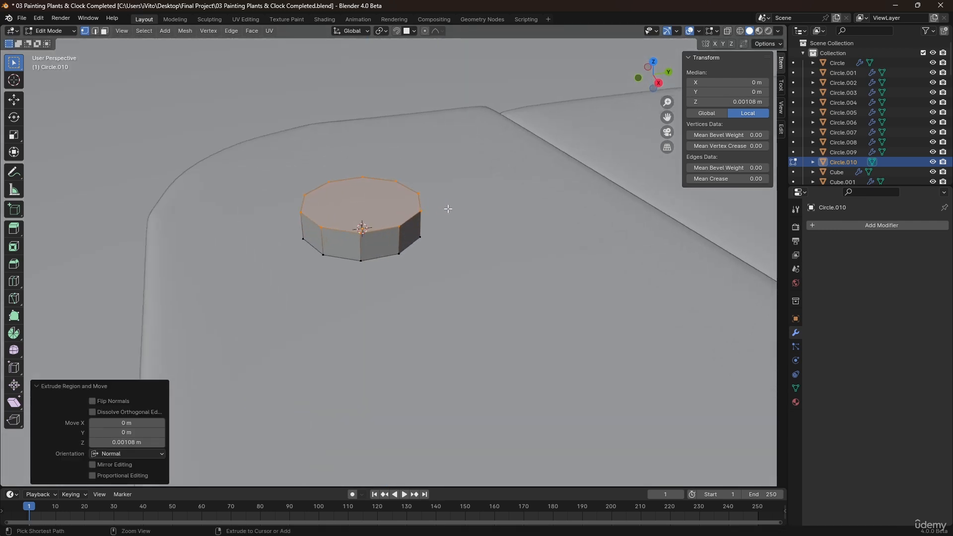
{"action": "key", "text": "ctrl+b"}
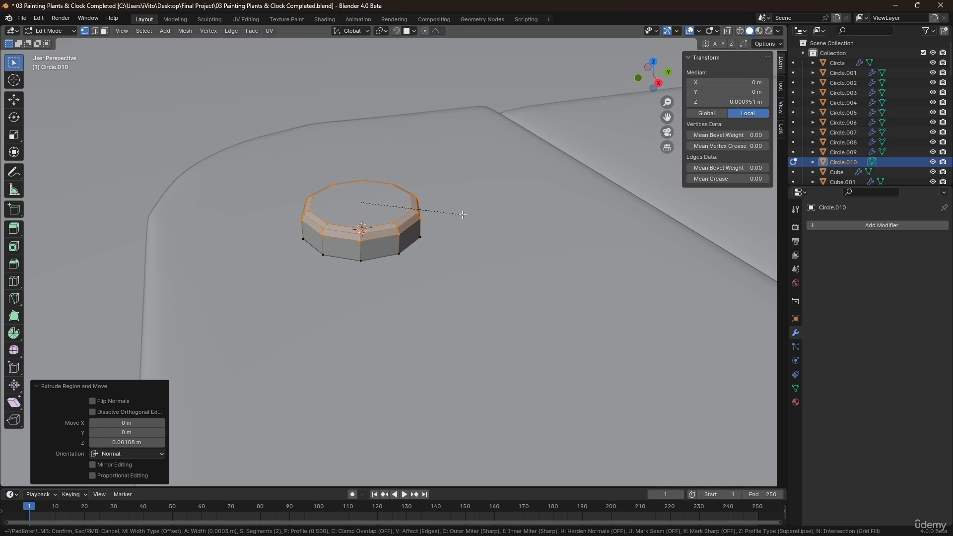
{"action": "left_click", "coordinate": [463, 215]}
Add a level 2 Subdivision modifier to the disc and shade it smooth.
{"action": "key", "text": "Tab"}
{"action": "key", "text": "ctrl+2"}
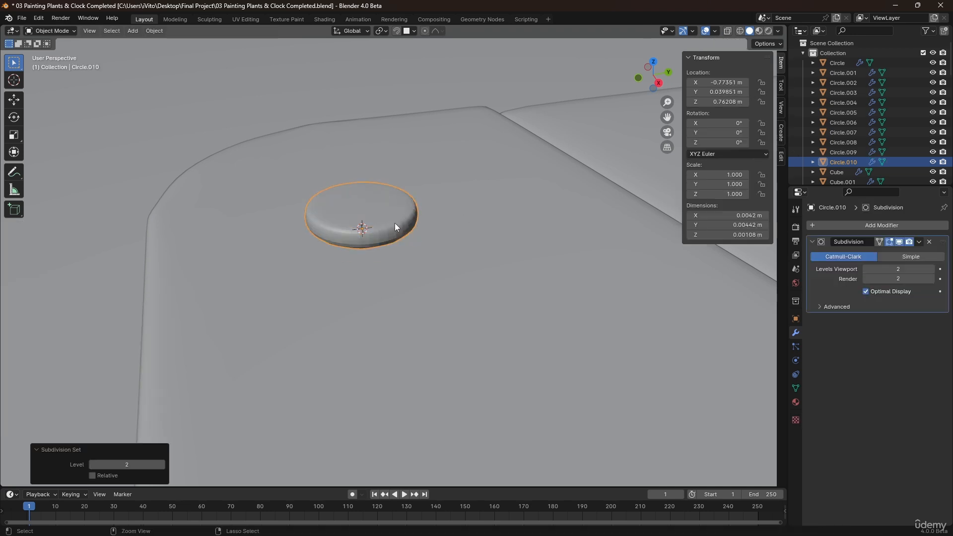
{"action": "right_click", "coordinate": [395, 222]}
{"action": "mouse_move", "coordinate": [394, 222]}
{"action": "left_click", "coordinate": [375, 183]}
Add a loop cut close to the disc's bottom edge and lower the whole disc by about 0.00011 m along Z.
{"action": "key", "text": "Tab"}
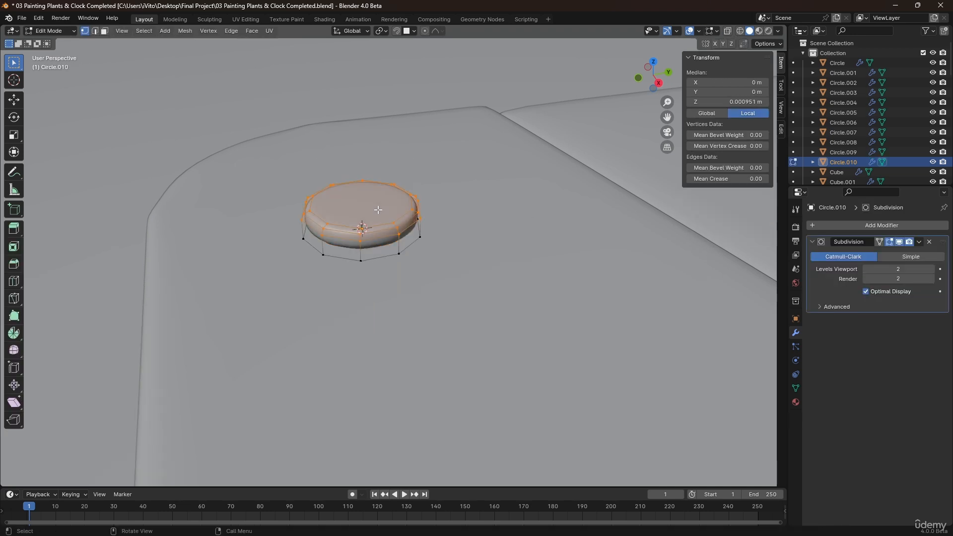
{"action": "key", "text": "ctrl+r"}
{"action": "left_click", "coordinate": [364, 249]}
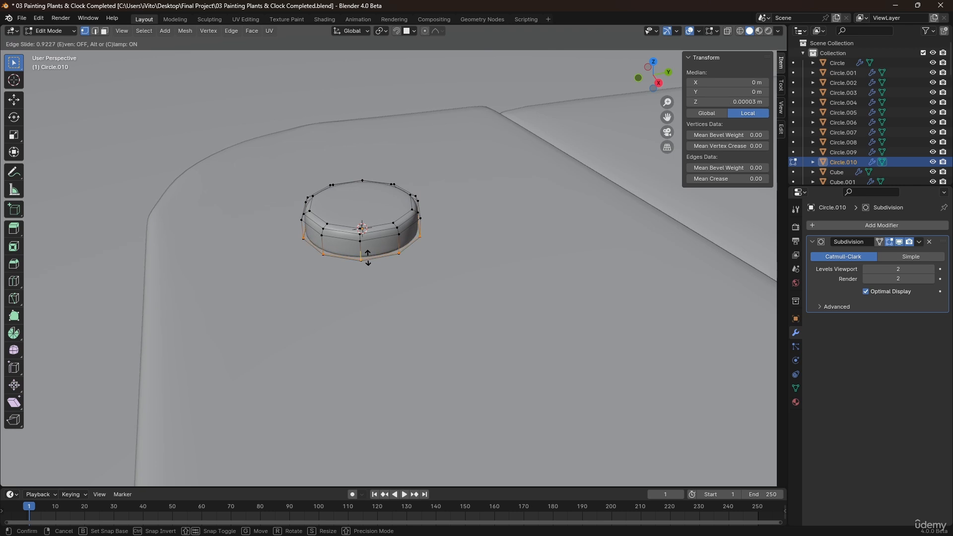
{"action": "left_click", "coordinate": [368, 258]}
{"action": "key", "text": "Tab"}
{"action": "key", "text": "g"}
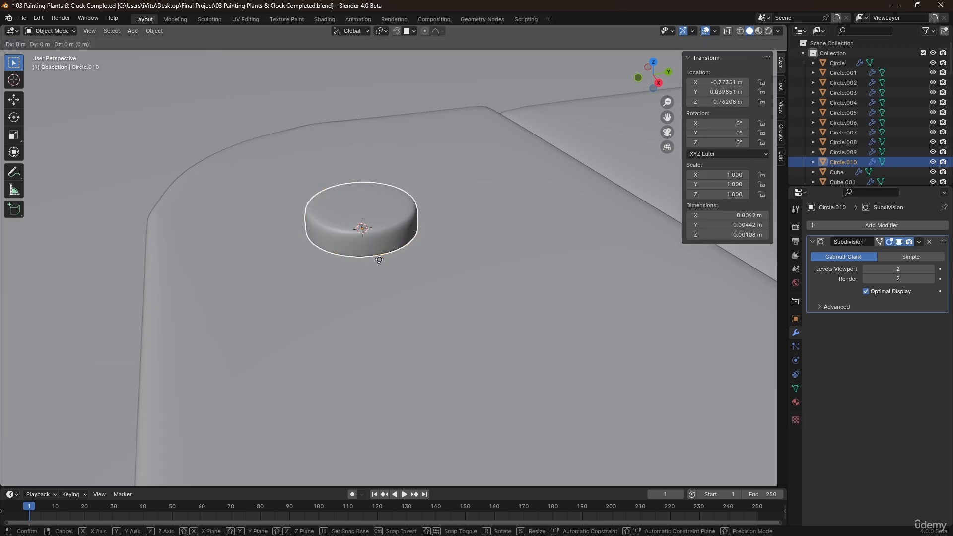
{"action": "key", "text": "z"}
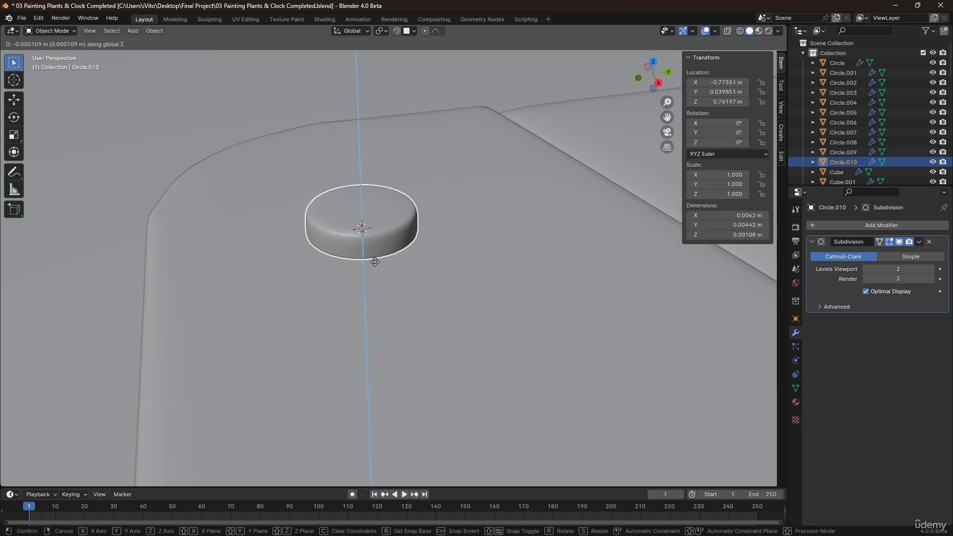
{"action": "left_click", "coordinate": [383, 231]}
From above, duplicate the button about 0.0053 m in X, and copy both buttons about 0.0049 m in Y to form a cluster of four.
{"action": "middle_click_drag", "start_coordinate": [383, 231], "coordinate": [415, 226]}
{"action": "key", "text": "KP_7"}
{"action": "scroll", "coordinate": [403, 234], "scroll_direction": "down", "scroll_amount": 6}
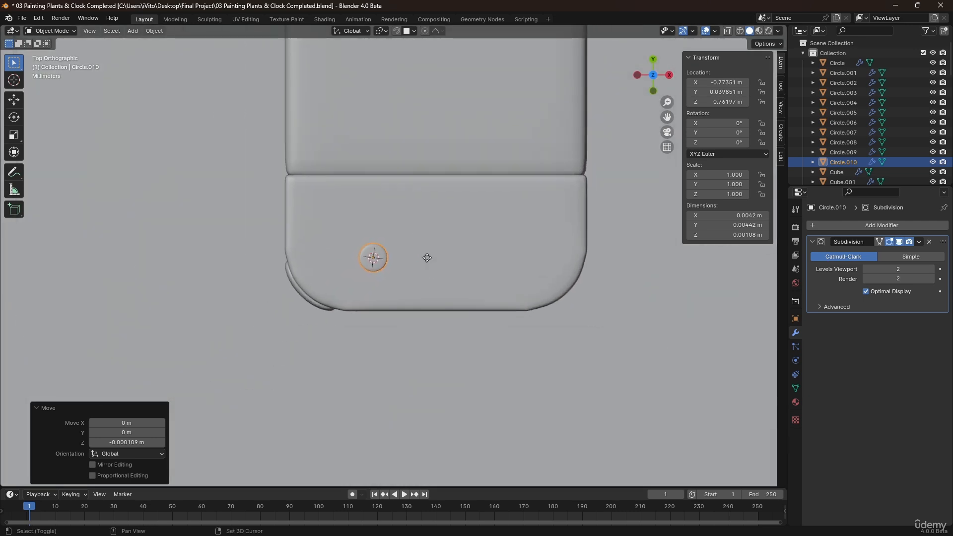
{"action": "key", "text": "shift+d"}
{"action": "left_click", "coordinate": [465, 264]}
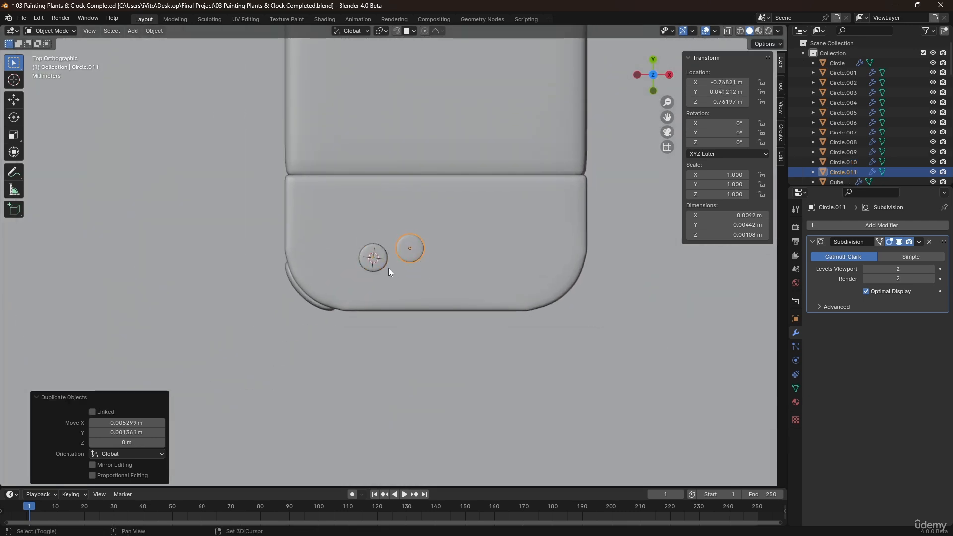
{"action": "left_click", "coordinate": [379, 260], "text": "shift"}
{"action": "key", "text": "shift+d"}
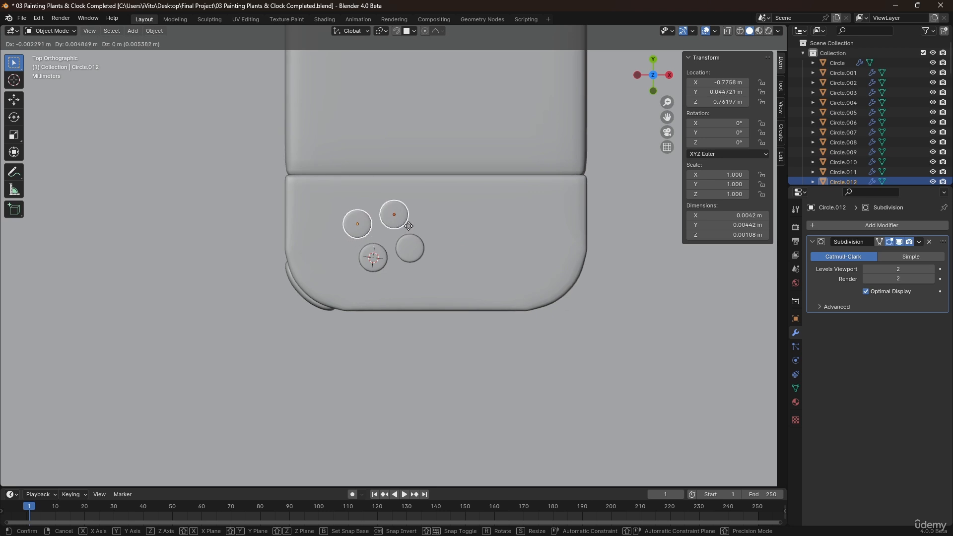
{"action": "left_click", "coordinate": [412, 226]}
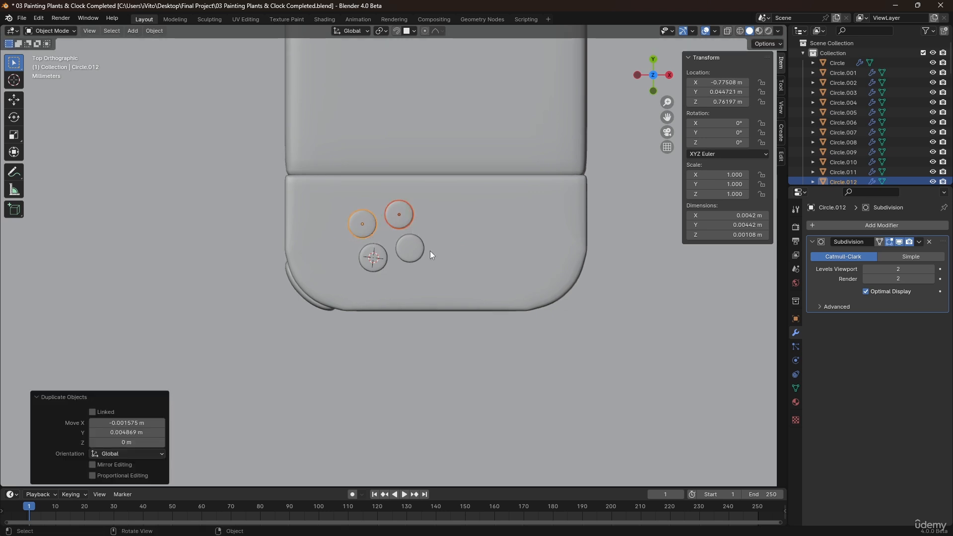
Place the 3D cursor beside the button cluster and add a circle there, scaled down to roughly twice a button's width.
{"action": "middle_click_drag", "start_coordinate": [430, 251], "coordinate": [323, 195]}
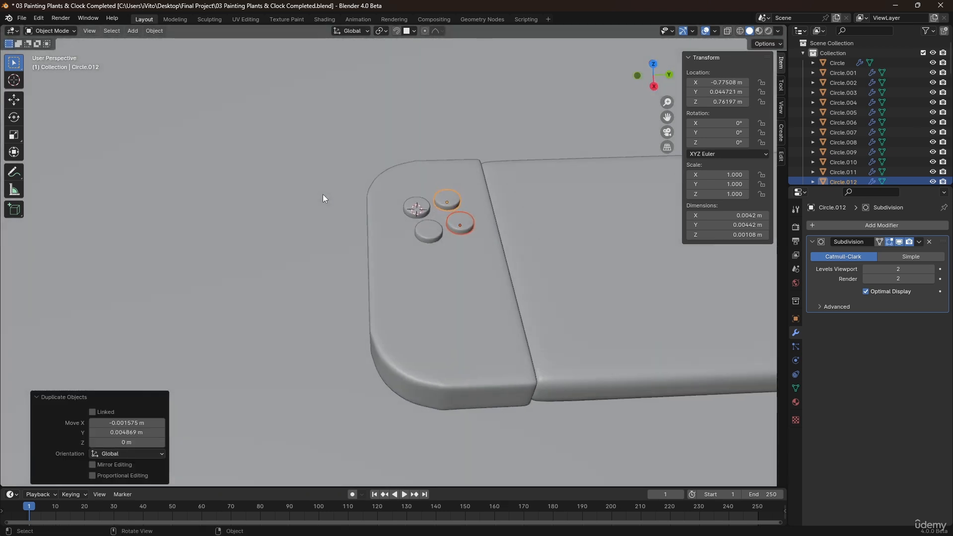
{"action": "key", "text": "shift+a"}
{"action": "mouse_move", "coordinate": [471, 315]}
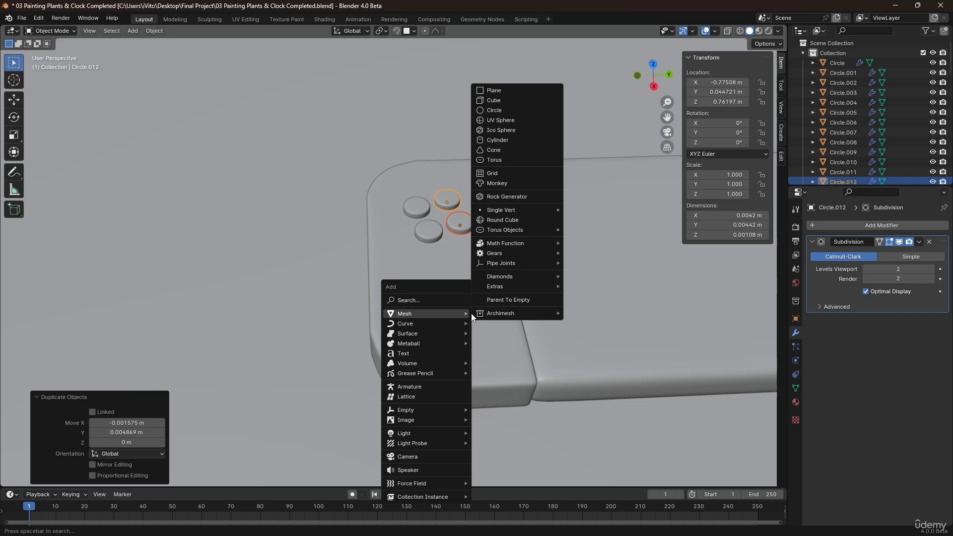
{"action": "left_click", "coordinate": [493, 112]}
{"action": "key", "text": "Tab"}
{"action": "key", "text": "s"}
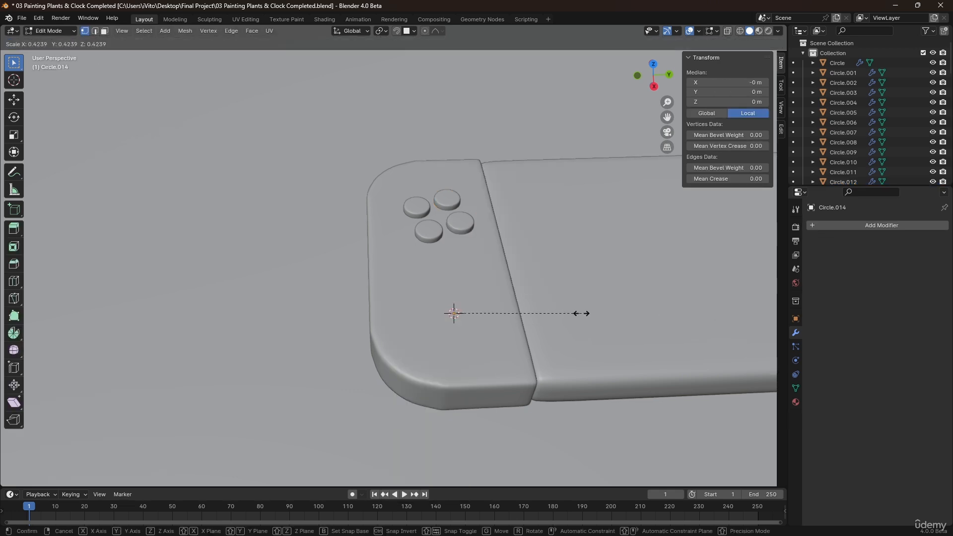
{"action": "left_click", "coordinate": [503, 314]}
{"action": "key", "text": "s"}
{"action": "left_click", "coordinate": [482, 320]}
{"action": "key", "text": "s"}
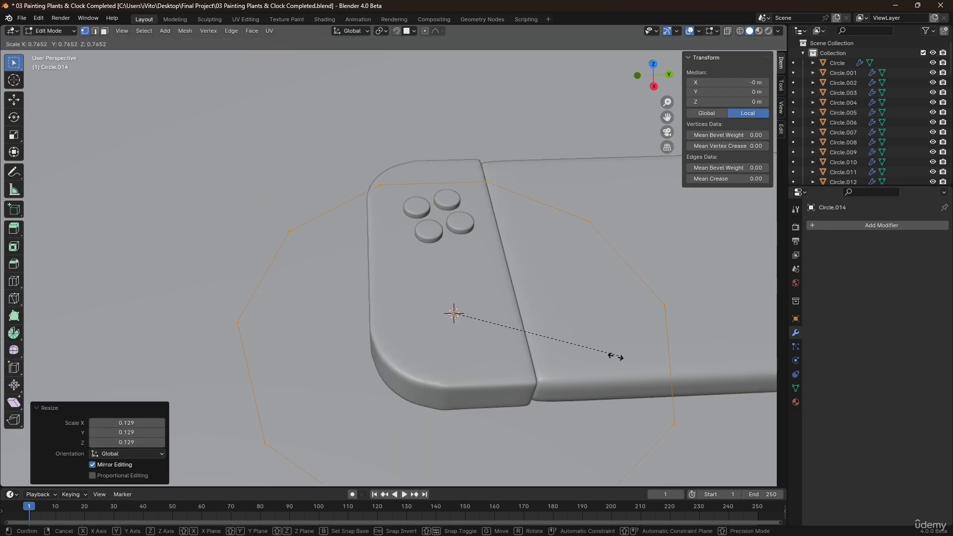
{"action": "left_click", "coordinate": [481, 325]}
Fill the new circle with a face and extrude it upward about 0.0015 m as the thumbstick's base.
{"action": "middle_click_drag", "start_coordinate": [489, 281], "coordinate": [450, 235]}
{"action": "key", "text": "f"}
{"action": "key", "text": "e"}
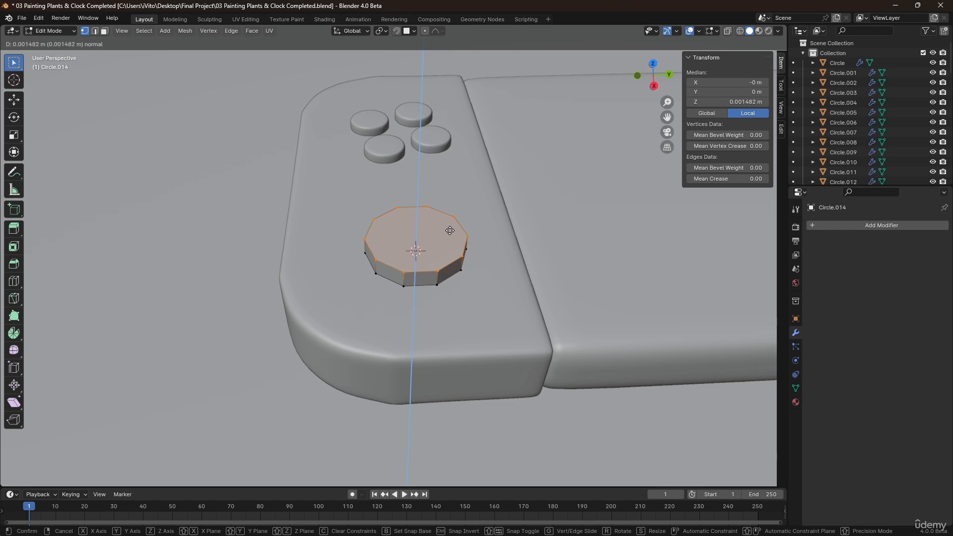
{"action": "left_click", "coordinate": [443, 240]}
Inset the top face of the thumbstick base by about 0.0007 m.
{"action": "scroll", "coordinate": [442, 240], "scroll_direction": "up", "scroll_amount": 4}
{"action": "key", "text": "i"}
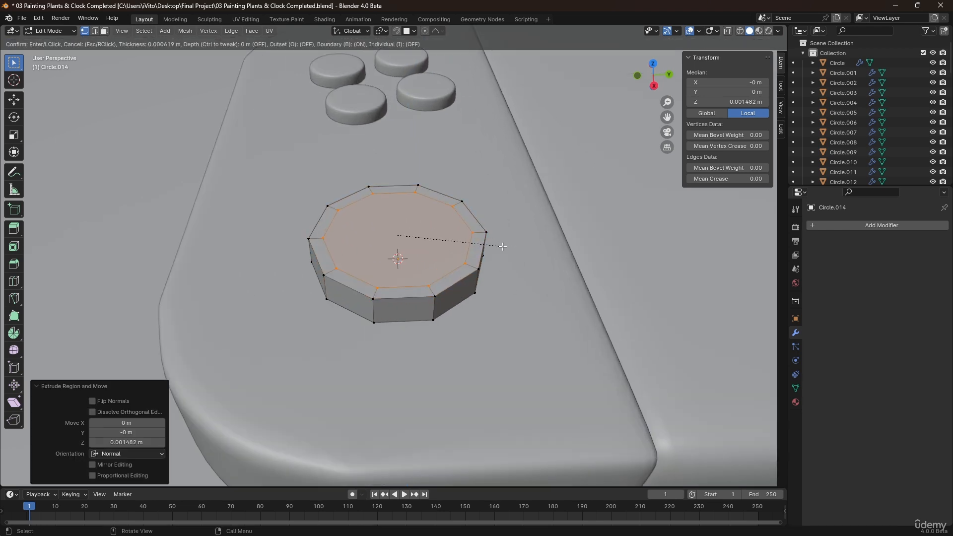
{"action": "left_click", "coordinate": [502, 246]}
Extrude the inset face upward about 0.0047 m and scale its top to 1.49 for a flared stem.
{"action": "key", "text": "e"}
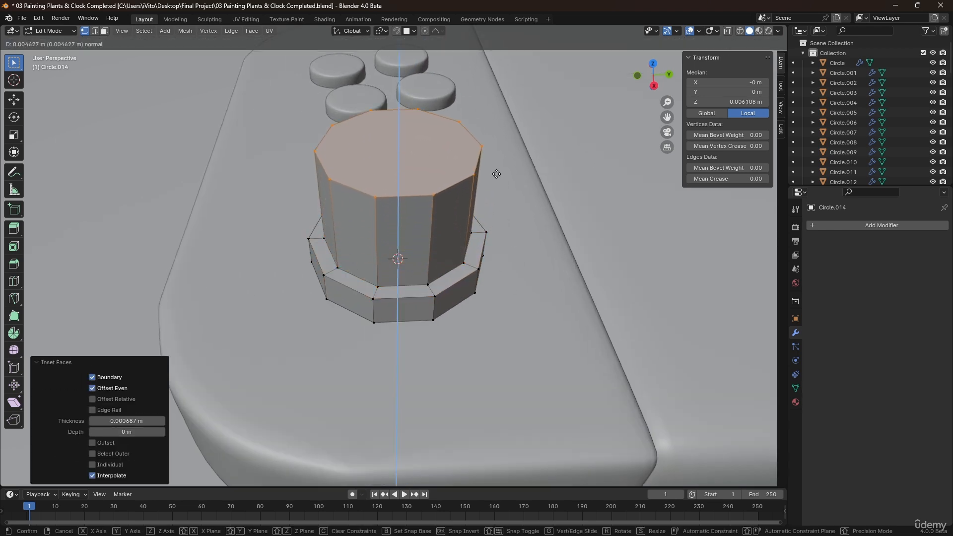
{"action": "left_click", "coordinate": [499, 187]}
{"action": "key", "text": "s"}
{"action": "left_click", "coordinate": [537, 206]}
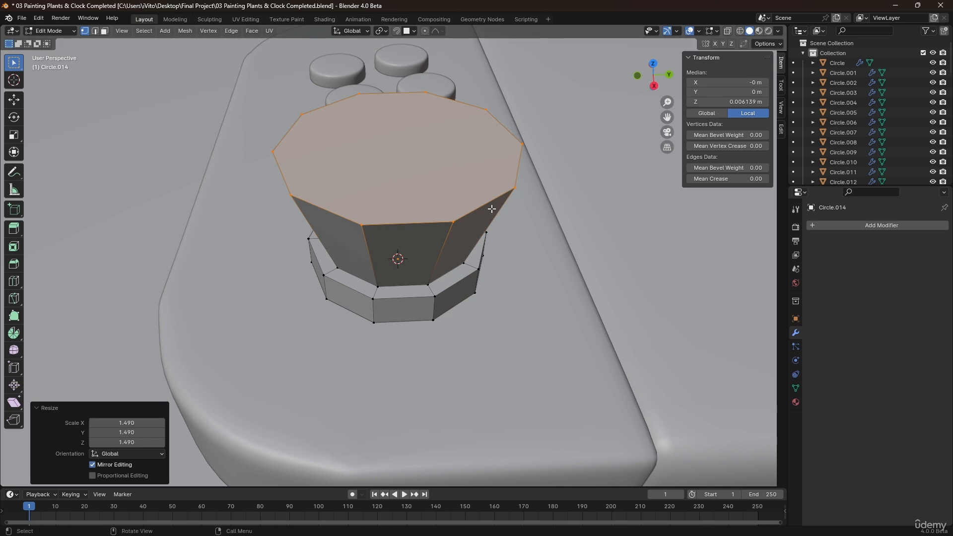
Extrude the flared top another 0.0011 m upward and inset its face by about 0.0008 m to form a rim.
{"action": "middle_click_drag", "start_coordinate": [494, 220], "coordinate": [491, 209]}
{"action": "key", "text": "e"}
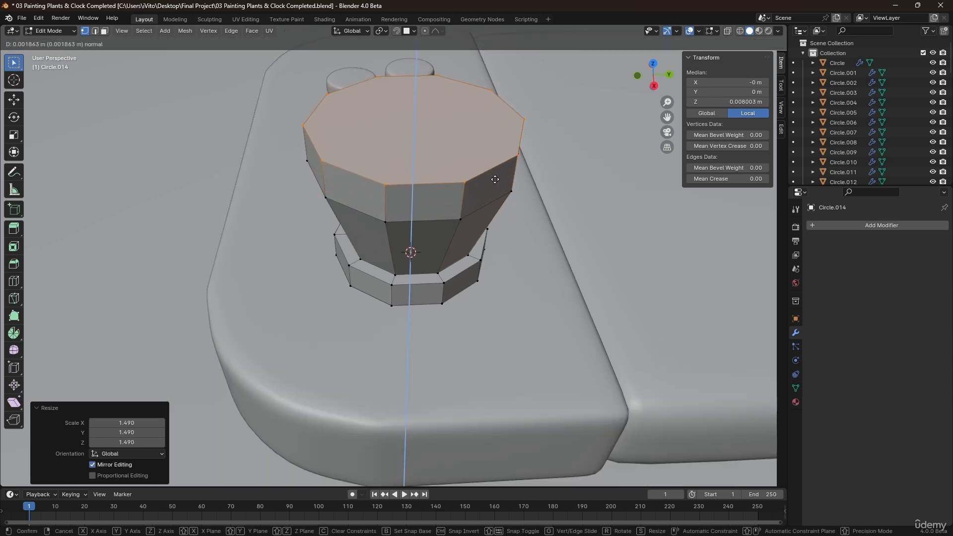
{"action": "left_click", "coordinate": [496, 191]}
{"action": "key", "text": "i"}
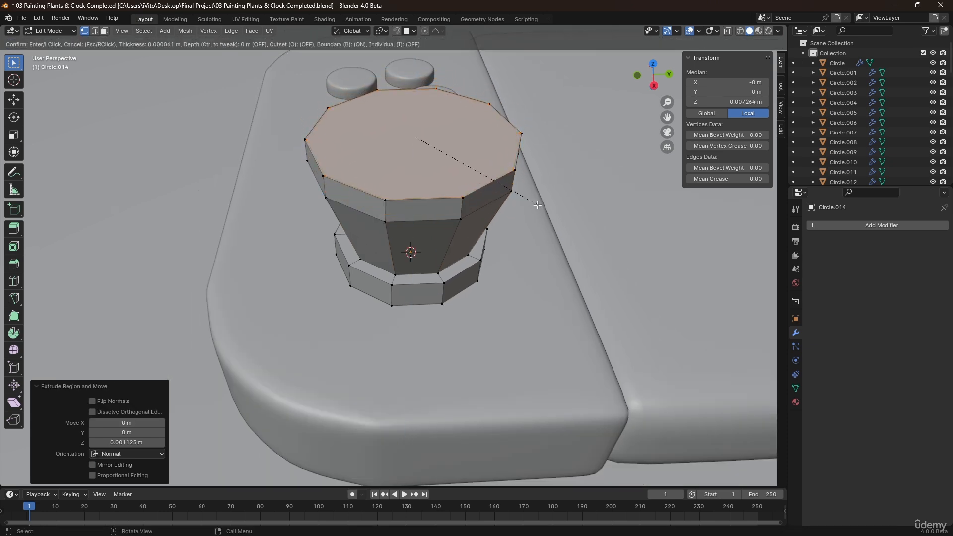
{"action": "left_click", "coordinate": [522, 204]}
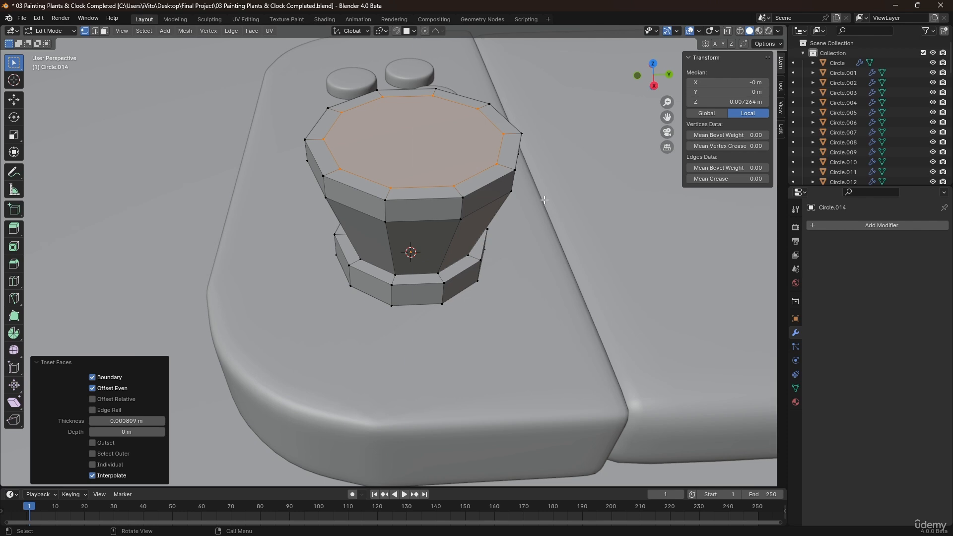
Sink the inner top face about 0.001 m, scaled to 0.894, and inset it by about 0.0003 m.
{"action": "key", "text": "e"}
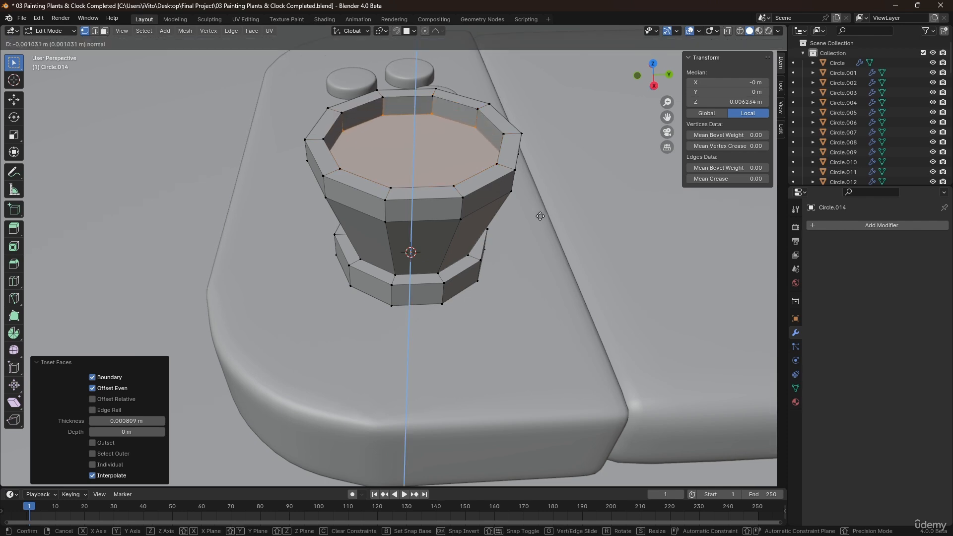
{"action": "left_click", "coordinate": [540, 216]}
{"action": "key", "text": "s"}
{"action": "left_click", "coordinate": [587, 233]}
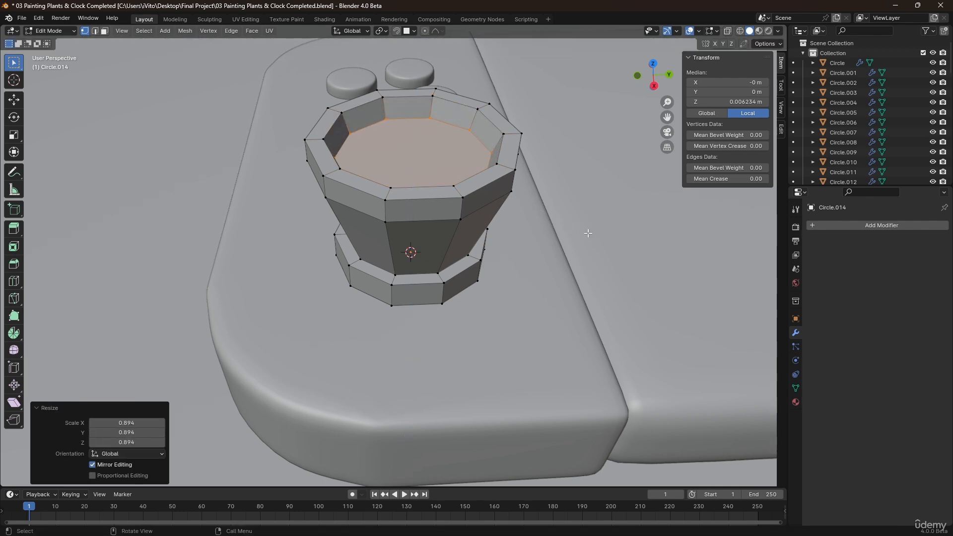
{"action": "key", "text": "i"}
{"action": "left_click", "coordinate": [581, 232]}
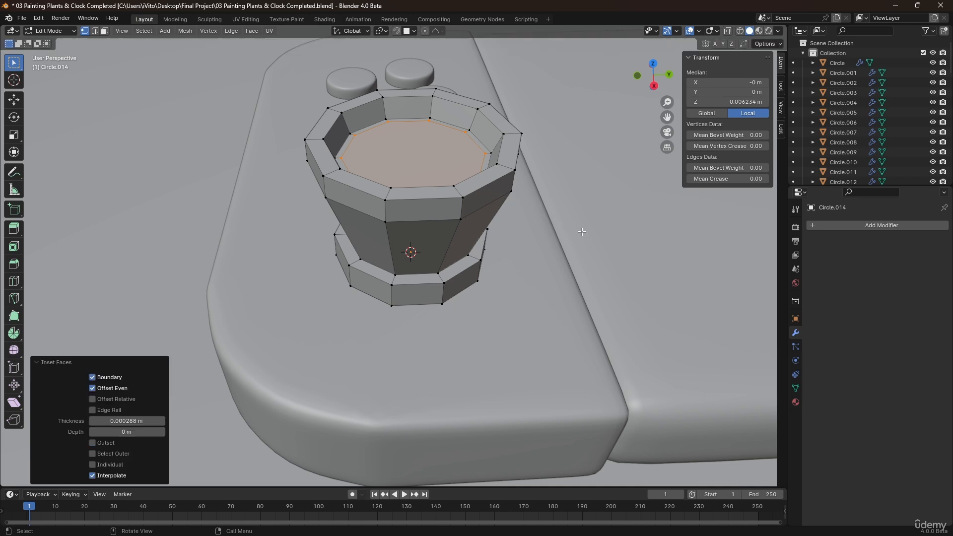
Add a level 2 Subdivision modifier to the thumbstick and shade it smooth.
{"action": "key", "text": "Tab"}
{"action": "key", "text": "ctrl+2"}
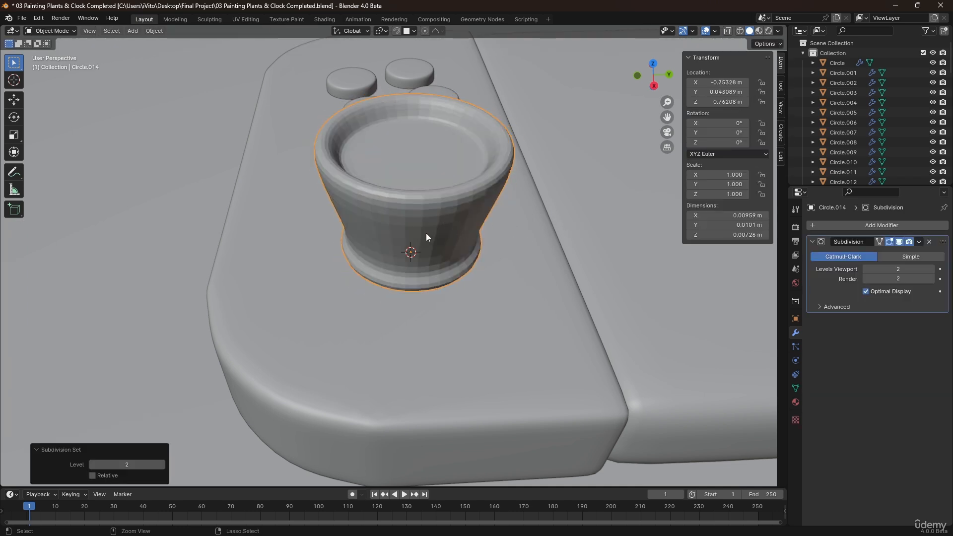
{"action": "right_click", "coordinate": [432, 198]}
{"action": "left_click", "coordinate": [433, 198]}
{"action": "middle_click_drag", "start_coordinate": [433, 197], "coordinate": [407, 235]}
Add two loop cuts around the thumbstick's base ring, one near its lower edge and one near its upper edge.
{"action": "key", "text": "Tab"}
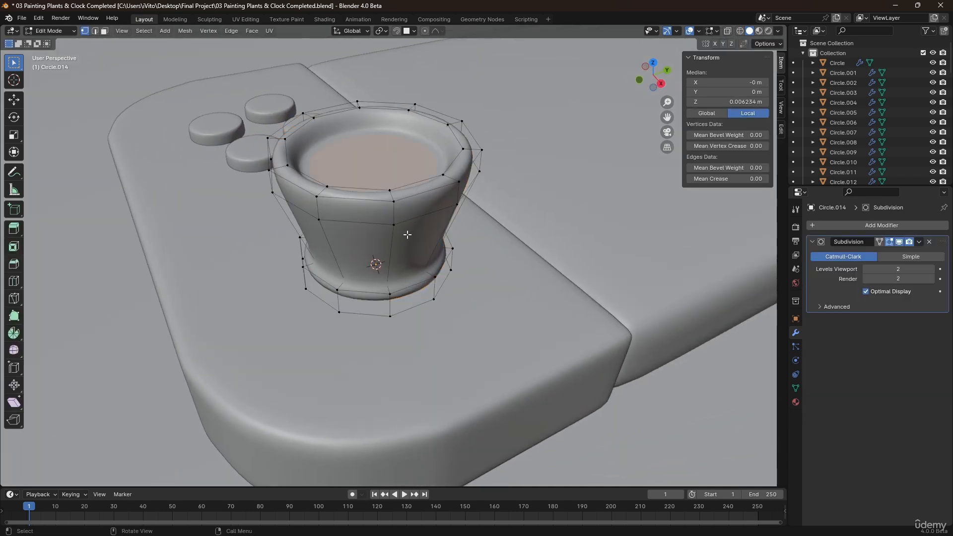
{"action": "key", "text": "ctrl+r"}
{"action": "left_click", "coordinate": [393, 302]}
{"action": "left_click", "coordinate": [399, 312]}
{"action": "key", "text": "ctrl+r"}
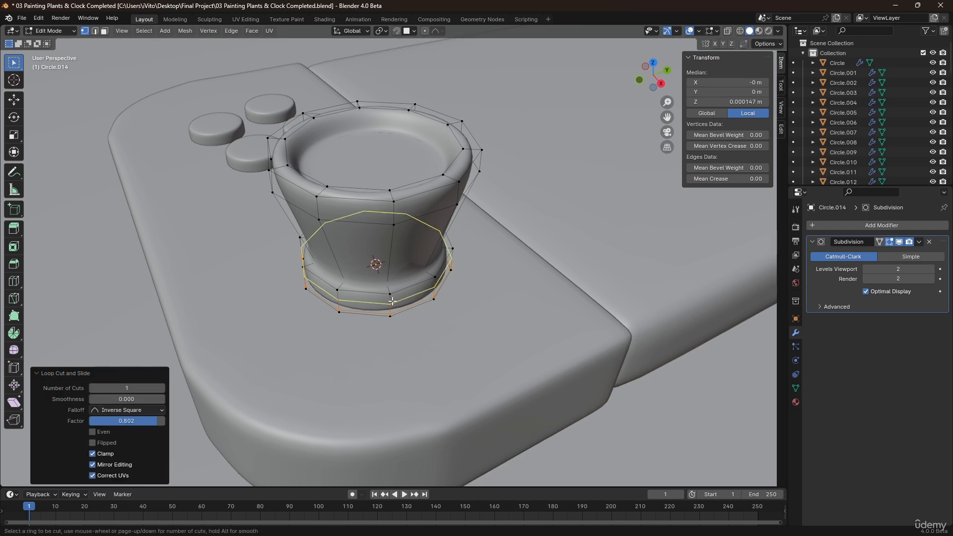
{"action": "left_click", "coordinate": [392, 297]}
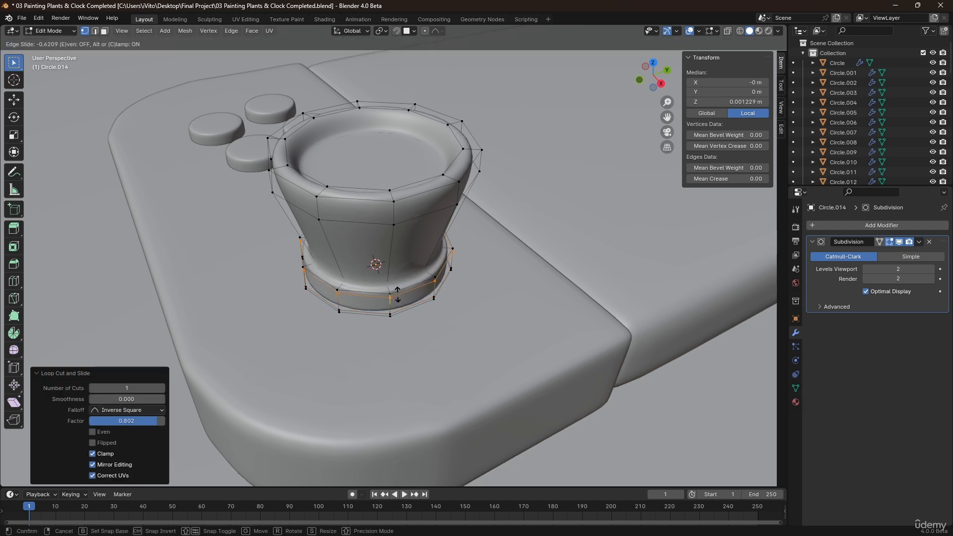
{"action": "left_click", "coordinate": [398, 295]}
Add a loop cut around the middle of the thumbstick's stem and scale it to 0.742 to narrow the neck.
{"action": "key", "text": "ctrl+r"}
{"action": "left_click", "coordinate": [395, 253]}
{"action": "left_click", "coordinate": [389, 252]}
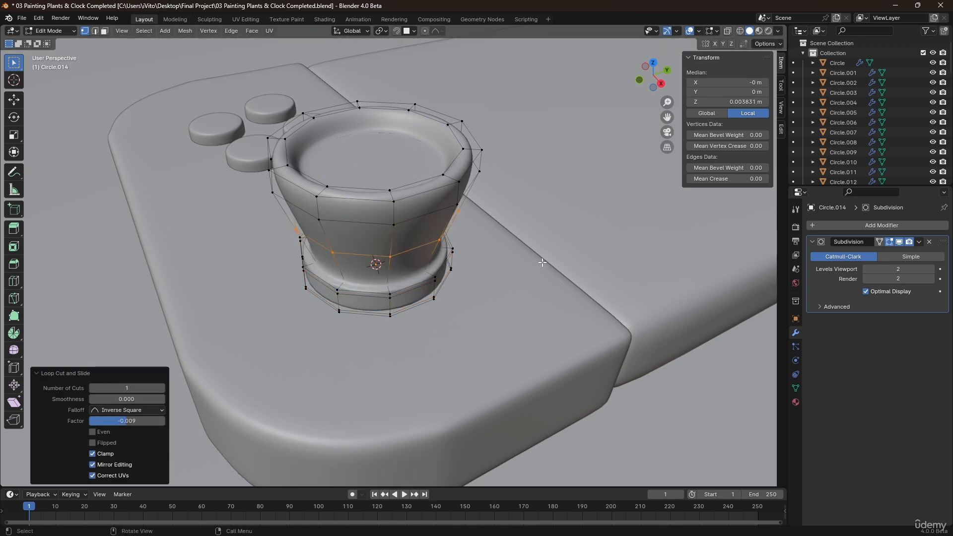
{"action": "key", "text": "s"}
{"action": "left_click", "coordinate": [497, 253]}
Add a centred loop cut on the top of the thumbstick's rim and another low on the recess's inner wall.
{"action": "middle_click_drag", "start_coordinate": [419, 215], "coordinate": [395, 219]}
{"action": "key", "text": "ctrl+r"}
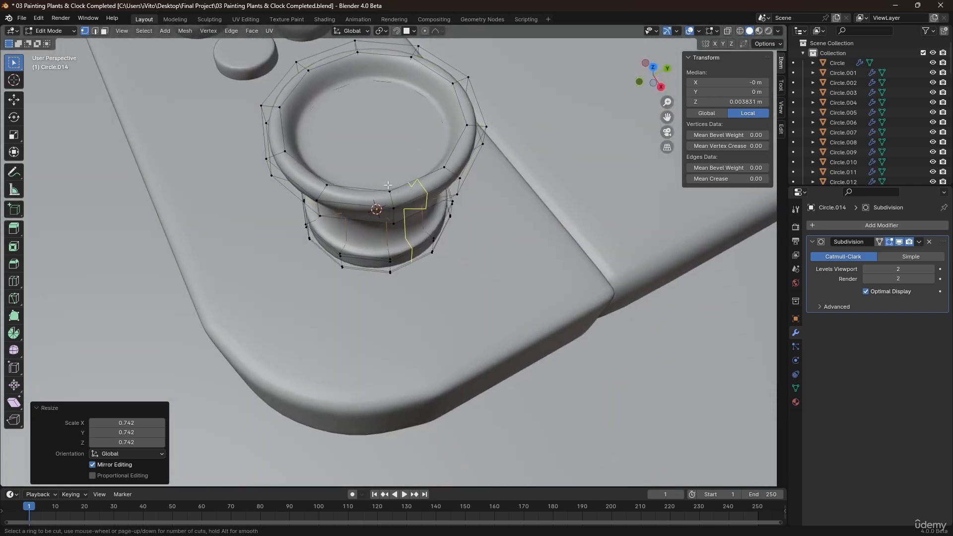
{"action": "left_click", "coordinate": [390, 200]}
{"action": "right_click", "coordinate": [391, 199]}
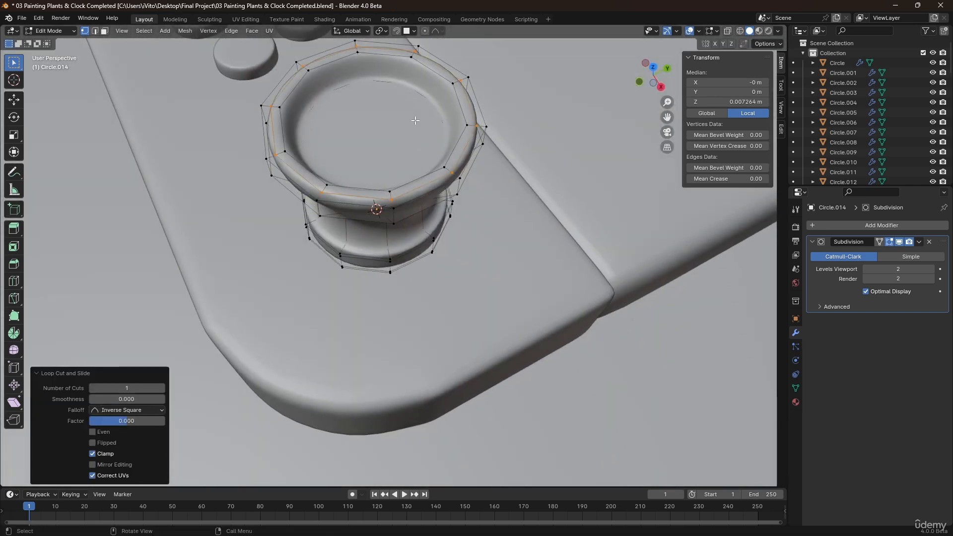
{"action": "key", "text": "g"}
{"action": "key", "text": "g"}
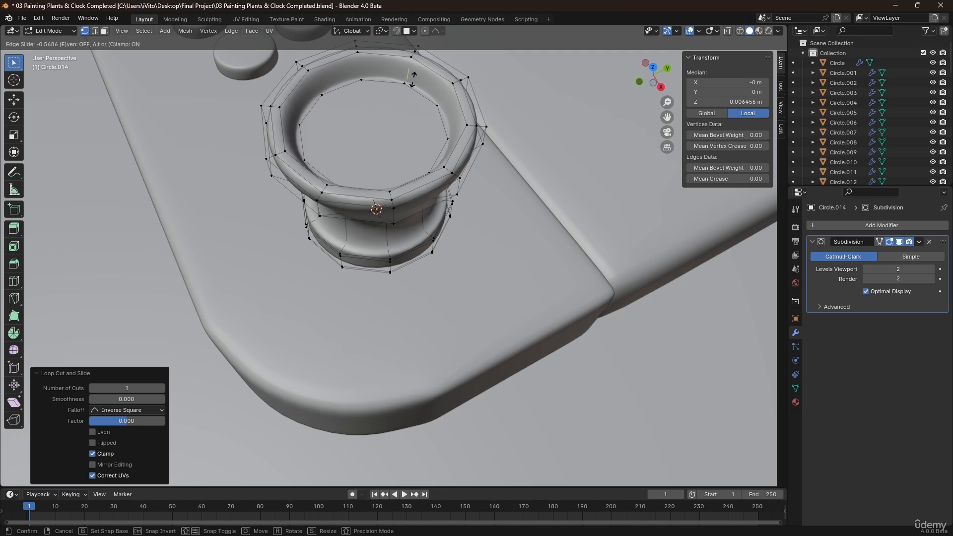
{"action": "left_click", "coordinate": [411, 78]}
Add loop cuts around the outside of the thumbstick's rim, near its lower and upper edges.
{"action": "key", "text": "Tab"}
{"action": "middle_click_drag", "start_coordinate": [404, 111], "coordinate": [378, 163]}
{"action": "key", "text": "Tab"}
{"action": "left_click", "coordinate": [346, 167], "text": "alt"}
{"action": "key", "text": "g"}
{"action": "key", "text": "g"}
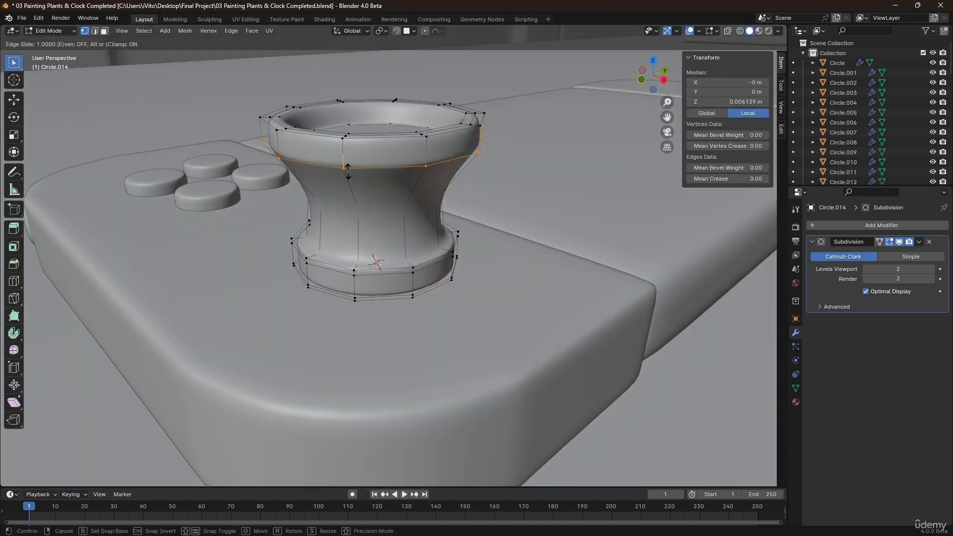
{"action": "left_click", "coordinate": [348, 147]}
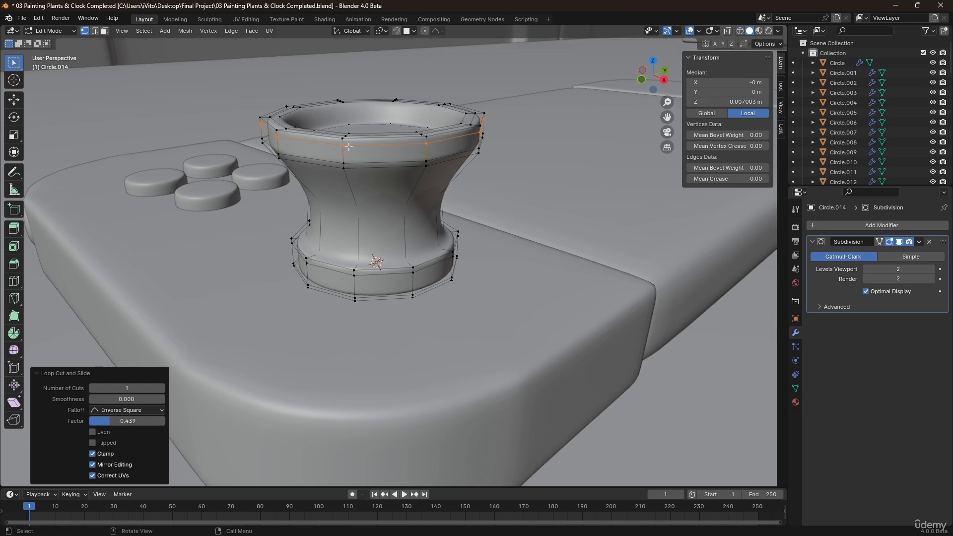
Lower the thumbstick's whole rim section about 0.0011 m along Z to shorten the neck.
{"action": "key", "text": "Tab"}
{"action": "middle_click_drag", "start_coordinate": [348, 147], "coordinate": [371, 120]}
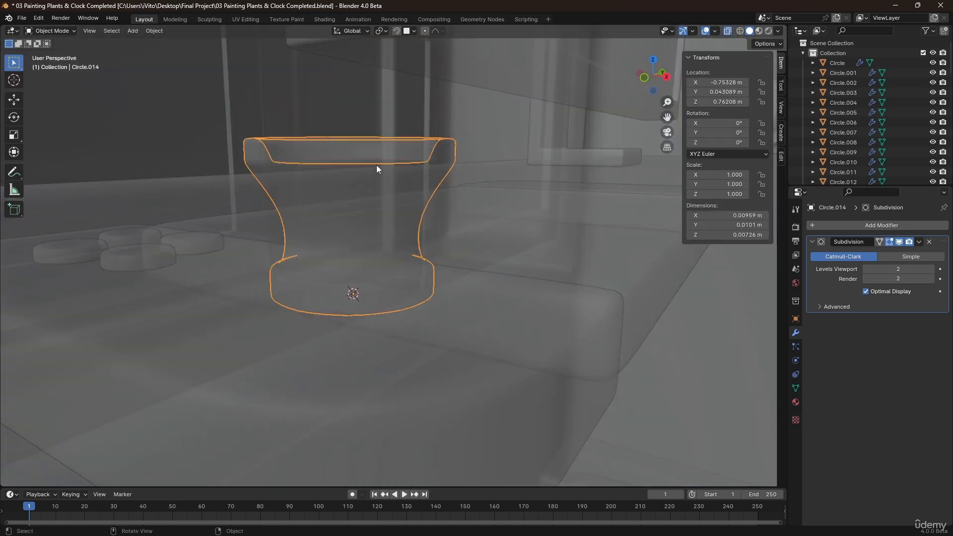
{"action": "key", "text": "Tab"}
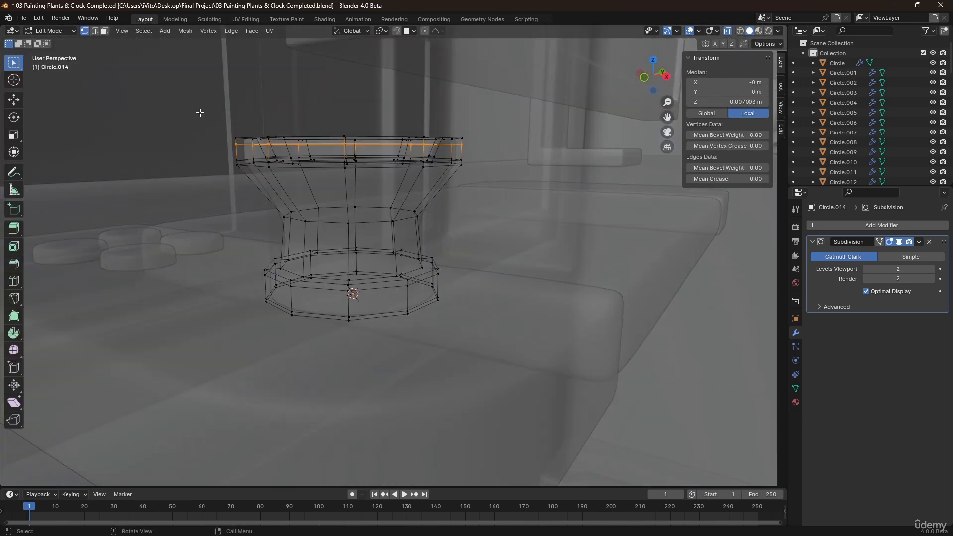
{"action": "left_click_drag", "start_coordinate": [199, 113], "coordinate": [467, 191]}
{"action": "key", "text": "g"}
{"action": "key", "text": "z"}
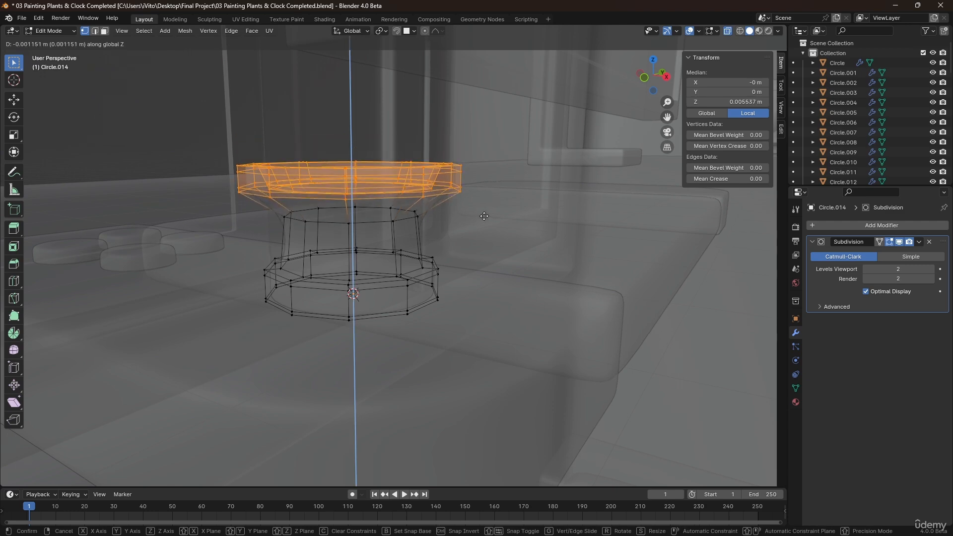
{"action": "left_click", "coordinate": [484, 216]}
{"action": "key", "text": "alt+z"}
{"action": "key", "text": "Tab"}
Scale the whole thumbstick down uniformly to 0.804.
{"action": "middle_click_drag", "start_coordinate": [342, 207], "coordinate": [375, 151]}
{"action": "scroll", "coordinate": [342, 217], "scroll_direction": "down", "scroll_amount": 7}
{"action": "key", "text": "s"}
{"action": "right_click", "coordinate": [519, 214]}
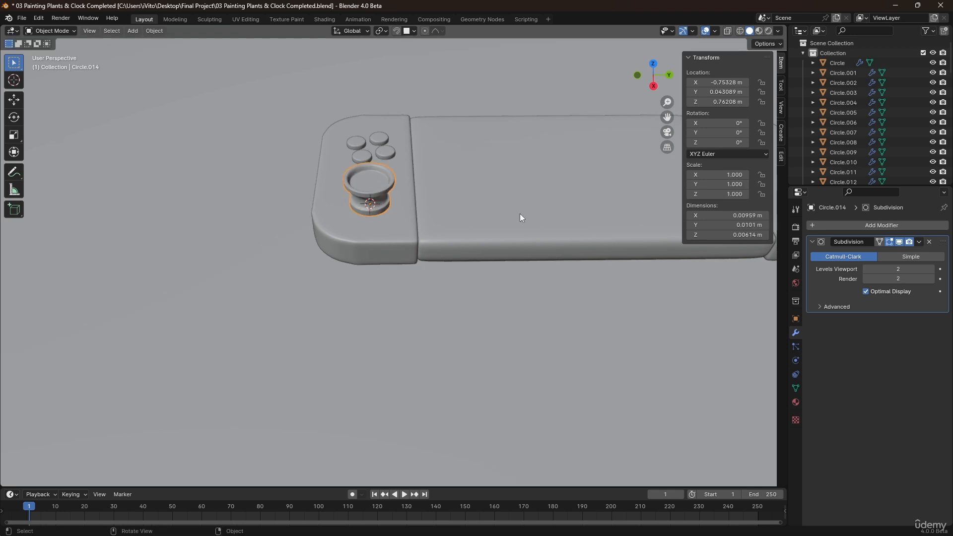
{"action": "key", "text": "s"}
{"action": "right_click", "coordinate": [541, 207]}
{"action": "key", "text": "s"}
{"action": "left_click", "coordinate": [537, 211]}
Lower the thumbstick 0.000607 m, and shift it -0.003659 m in X and -0.000249 m in Y on the side grip.
{"action": "middle_click_drag", "start_coordinate": [537, 212], "coordinate": [427, 239]}
{"action": "key", "text": "g"}
{"action": "key", "text": "z"}
{"action": "left_click", "coordinate": [464, 155]}
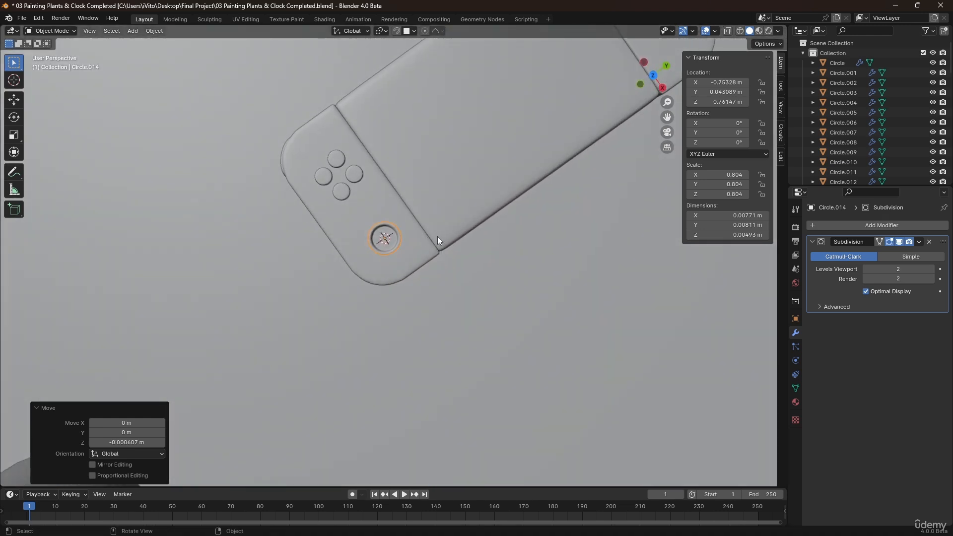
{"action": "key", "text": "KP_7"}
{"action": "key", "text": "g"}
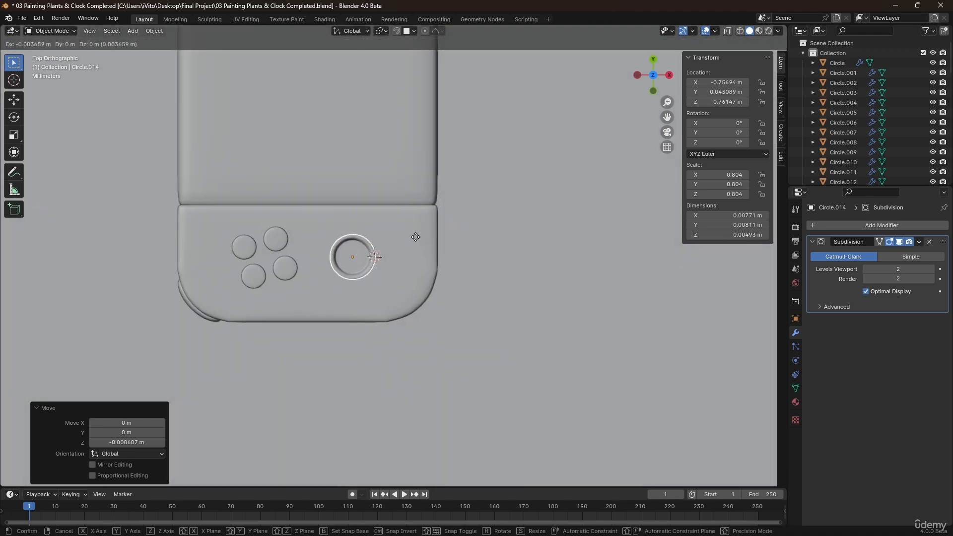
{"action": "left_click", "coordinate": [416, 241]}
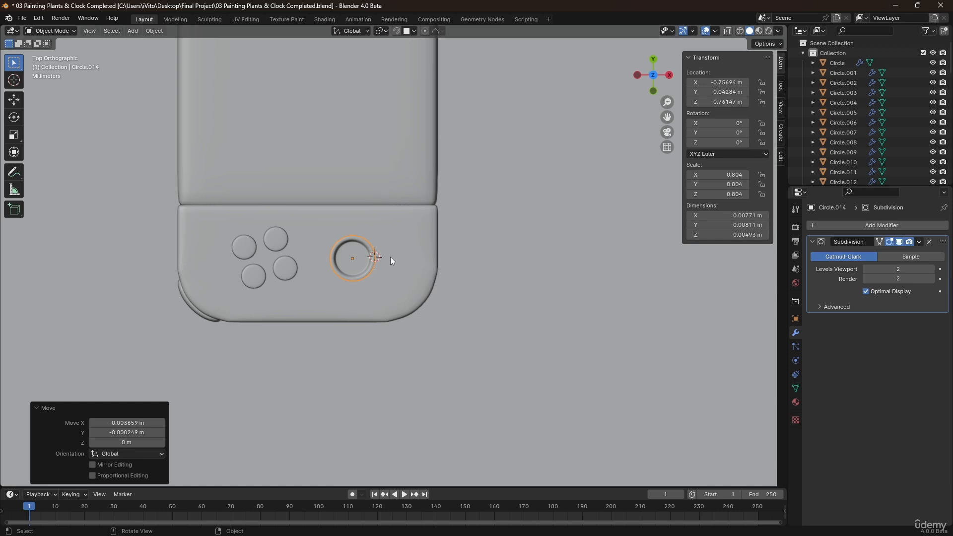
Scale the floor face of the thumbstick's recess to 0.958.
{"action": "middle_click_drag", "start_coordinate": [390, 257], "coordinate": [354, 252]}
{"action": "scroll", "coordinate": [354, 252], "scroll_direction": "up", "scroll_amount": 2}
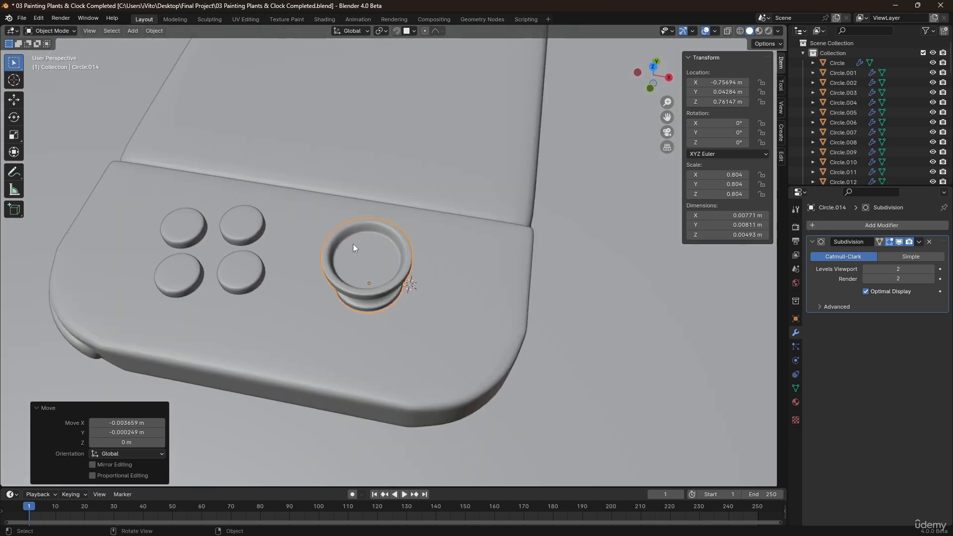
{"action": "key", "text": "Tab"}
{"action": "key", "text": "3"}
{"action": "scroll", "coordinate": [357, 248], "scroll_direction": "up", "scroll_amount": 3}
{"action": "scroll", "coordinate": [358, 248], "scroll_direction": "up", "scroll_amount": 2}
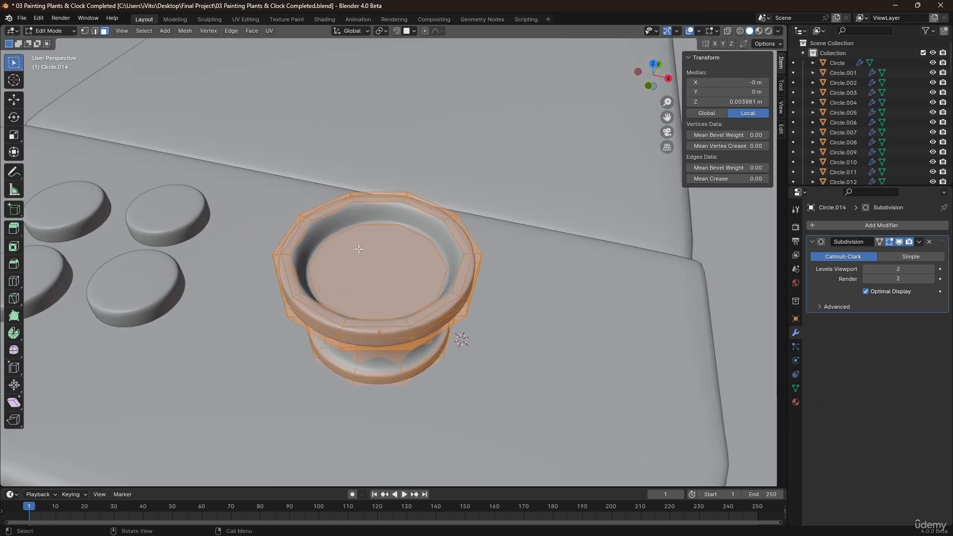
{"action": "left_click", "coordinate": [394, 276]}
{"action": "key", "text": "s"}
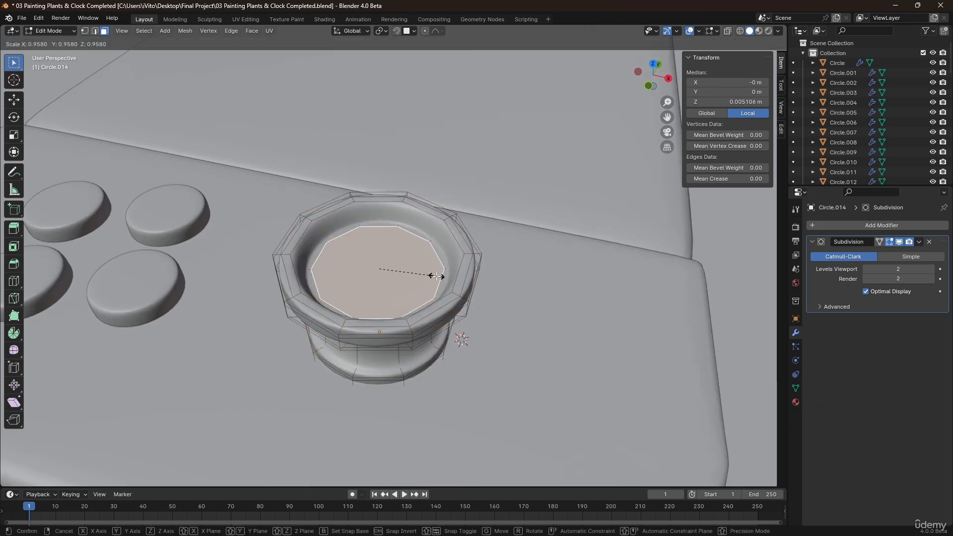
{"action": "left_click", "coordinate": [436, 277]}
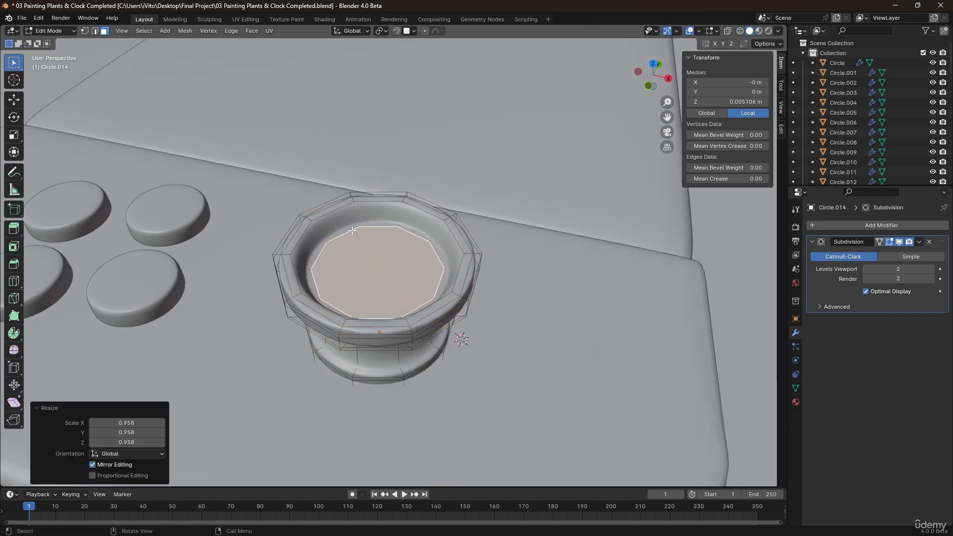
Expand the selection around the recess floor and raise it about 0.0004 m along Z to make the thumbstick's recess shallower.
{"action": "key", "text": "ctrl+KP_Add"}
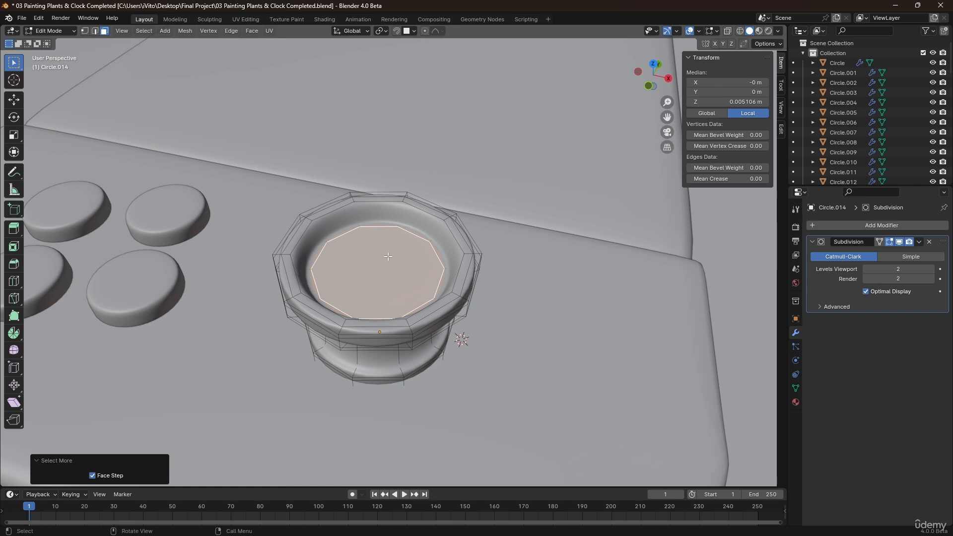
{"action": "key", "text": "g"}
{"action": "key", "text": "z"}
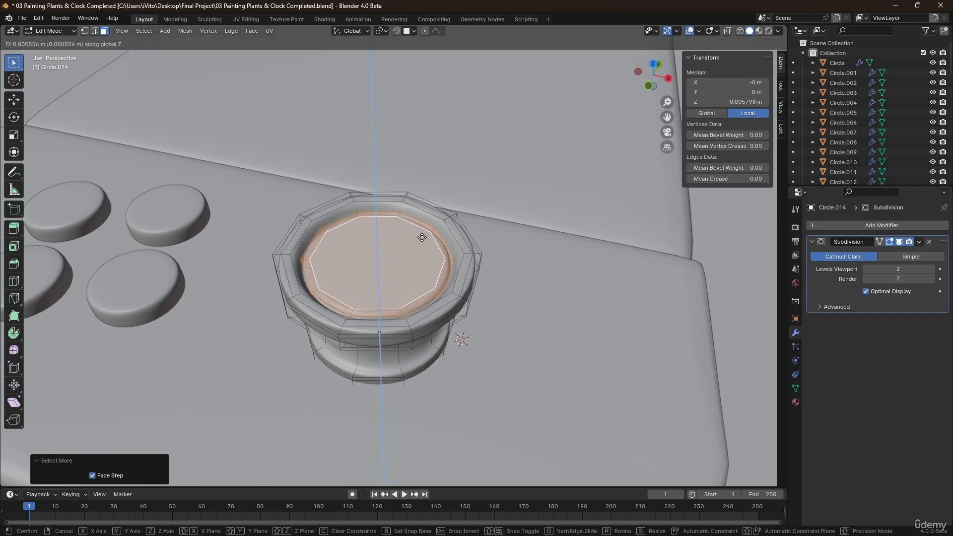
{"action": "right_click", "coordinate": [421, 242]}
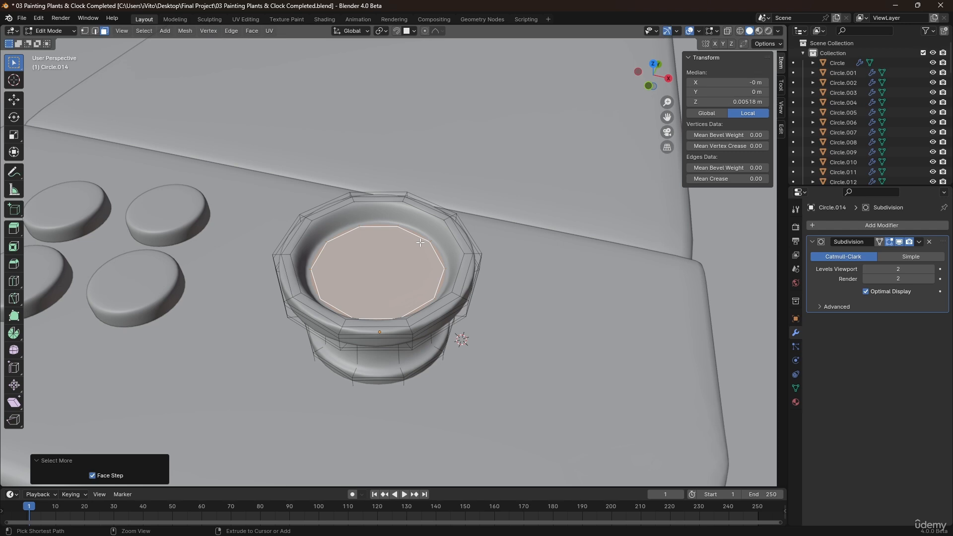
{"action": "key", "text": "g"}
{"action": "key", "text": "z"}
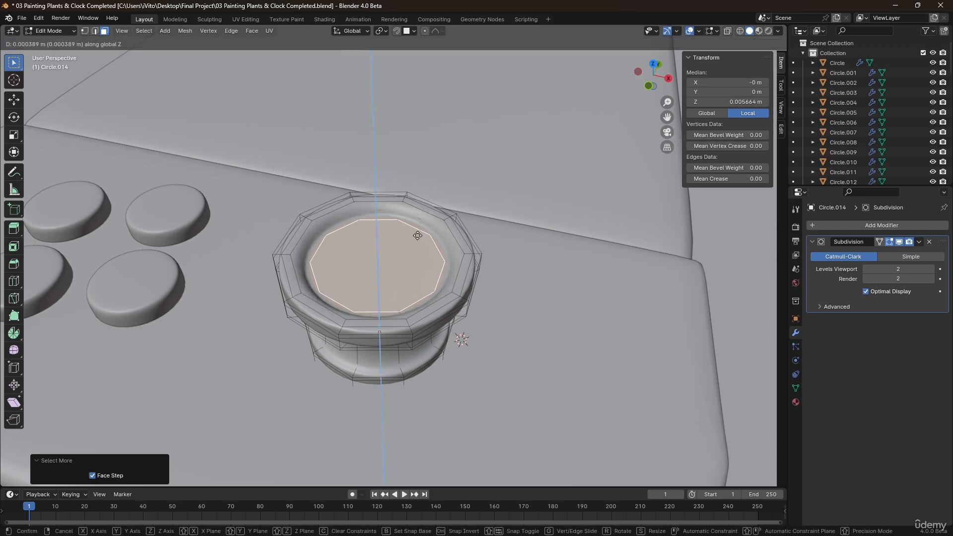
{"action": "left_click", "coordinate": [417, 236]}
{"action": "key", "text": "Tab"}
{"action": "middle_click_drag", "start_coordinate": [425, 252], "coordinate": [378, 241]}
{"action": "mouse_move", "coordinate": [358, 288]}
{"action": "middle_mouse_down"}
{"action": "mouse_move", "coordinate": [363, 320]}
{"action": "mouse_move", "coordinate": [355, 217]}
{"action": "mouse_move", "coordinate": [362, 288]}
{"action": "mouse_move", "coordinate": [390, 236]}
{"action": "mouse_move", "coordinate": [365, 271]}
{"action": "middle_mouse_up"}
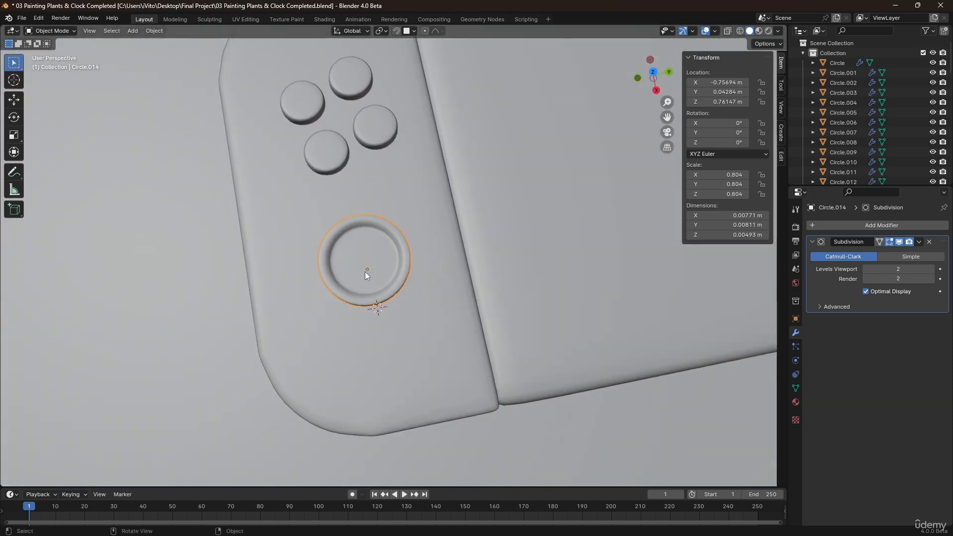
Parent the thumbstick and the four round buttons to the console's side grips using the Object option.
{"action": "scroll", "coordinate": [364, 272], "scroll_direction": "down", "scroll_amount": 5}
{"action": "middle_click_drag", "start_coordinate": [401, 243], "coordinate": [382, 260], "text": "shift"}
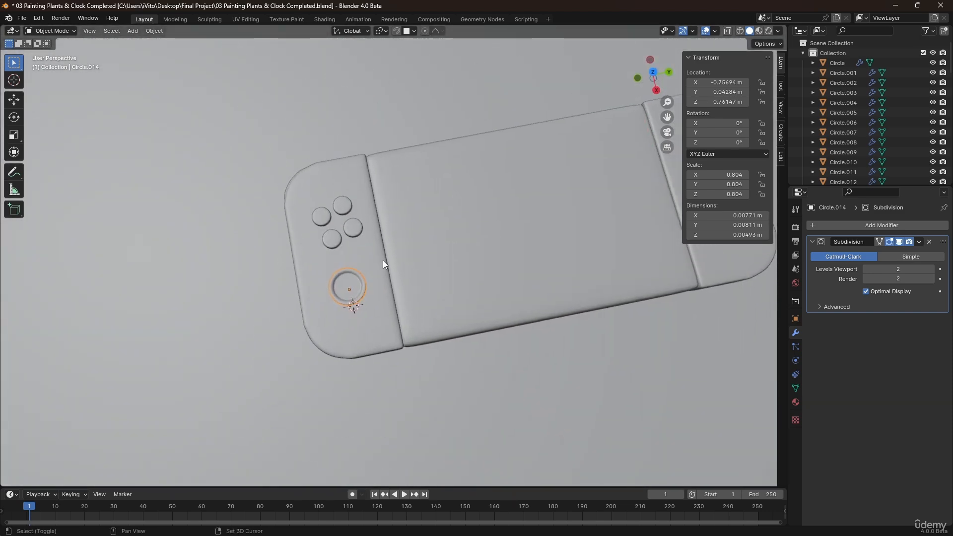
{"action": "left_click", "coordinate": [337, 237], "text": "shift"}
{"action": "left_click", "coordinate": [324, 220], "text": "shift"}
{"action": "left_click", "coordinate": [339, 208], "text": "shift"}
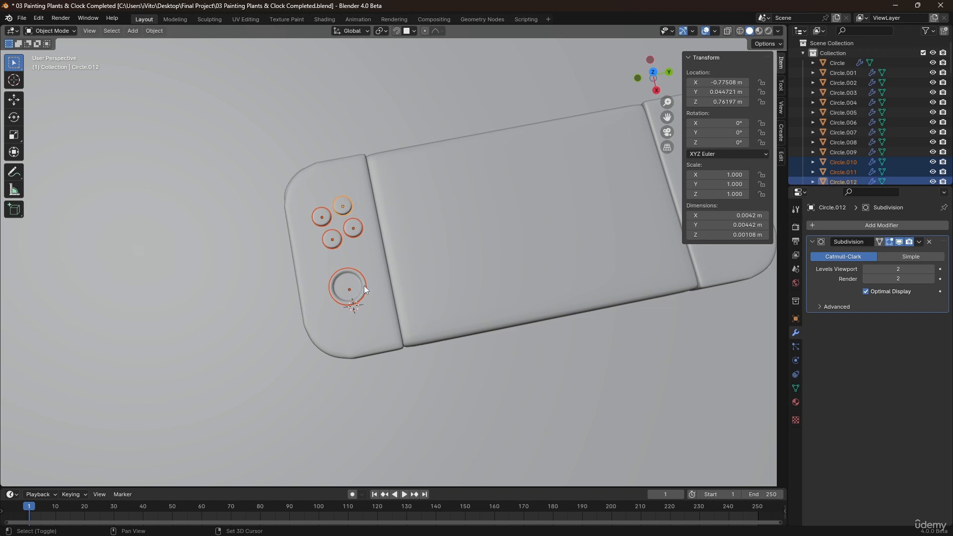
{"action": "left_click", "coordinate": [359, 248], "text": "shift"}
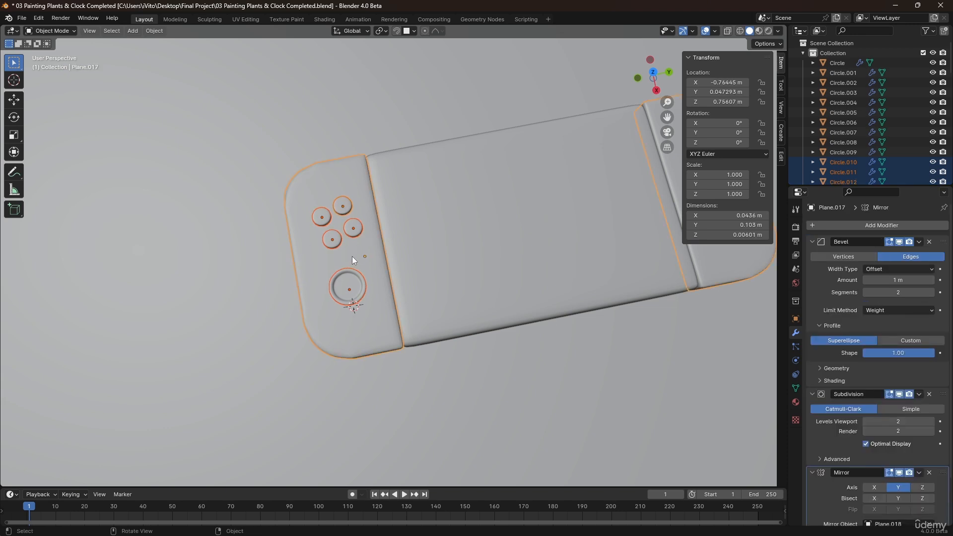
{"action": "key", "text": "ctrl+p"}
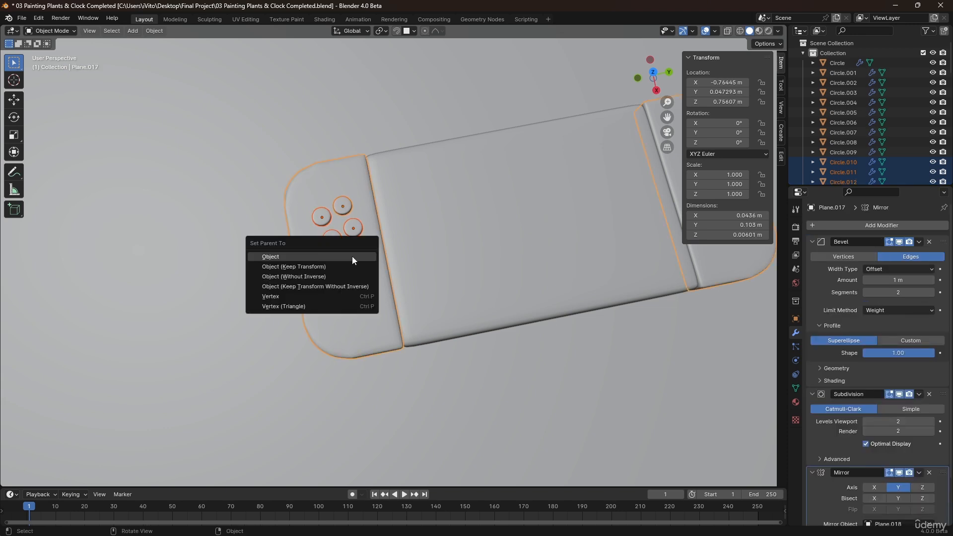
{"action": "left_click", "coordinate": [353, 256]}
Duplicate the four buttons and the thumbstick and move the copies 0.081557 m along Y onto the opposite grip.
{"action": "middle_click_drag", "start_coordinate": [402, 208], "coordinate": [204, 281], "text": "shift"}
{"action": "left_click", "coordinate": [138, 352]}
{"action": "middle_click_drag", "start_coordinate": [138, 352], "coordinate": [211, 336], "text": "shift"}
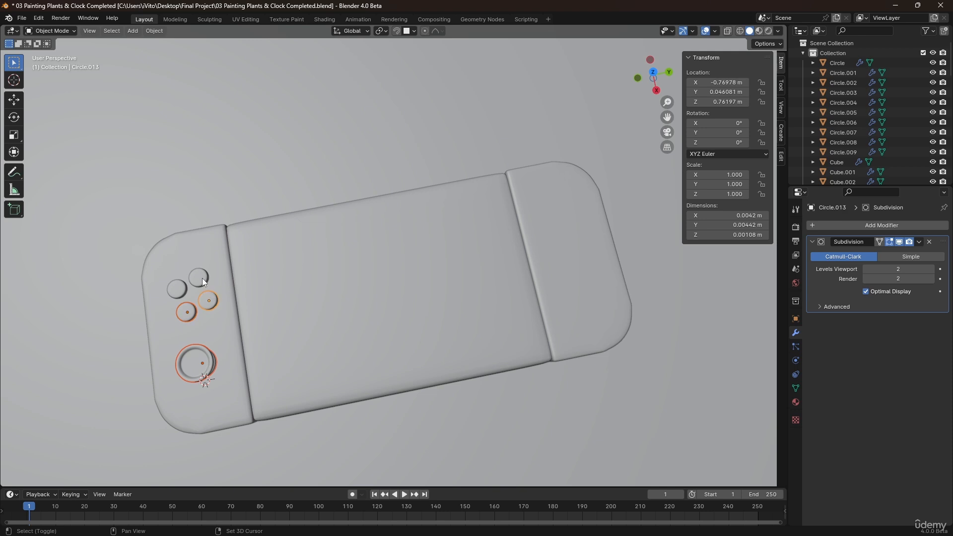
{"action": "key", "text": "shift+d"}
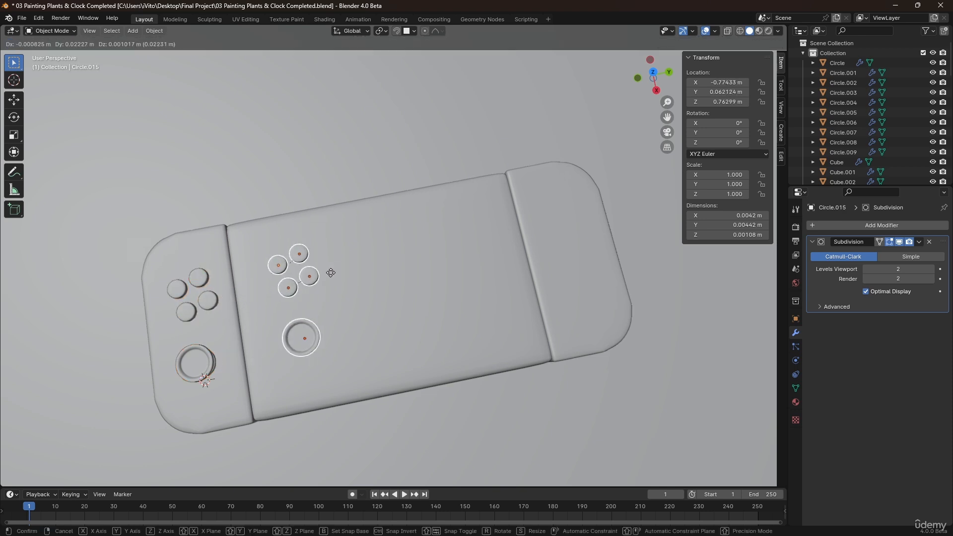
{"action": "key", "text": "y"}
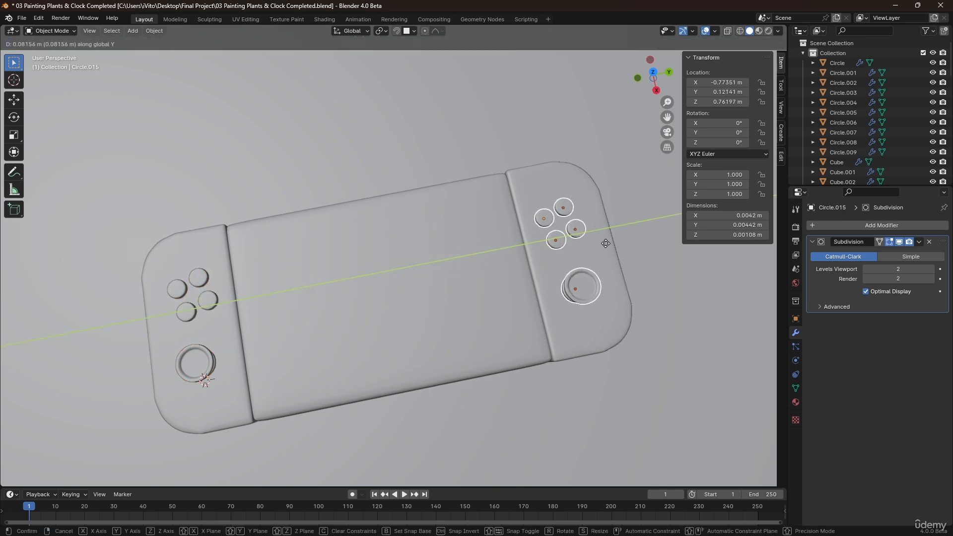
{"action": "left_click", "coordinate": [564, 268]}
Rotate the duplicated controls 180° about Z and move them 0.008029 m along X to fit the opposite grip.
{"action": "key", "text": "r"}
{"action": "key", "text": "z"}
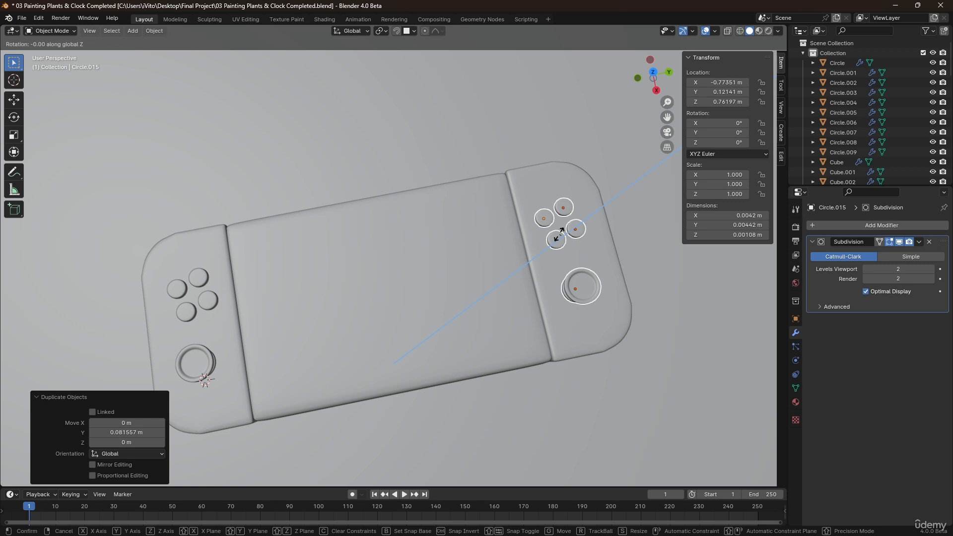
{"action": "left_click", "coordinate": [559, 234]}
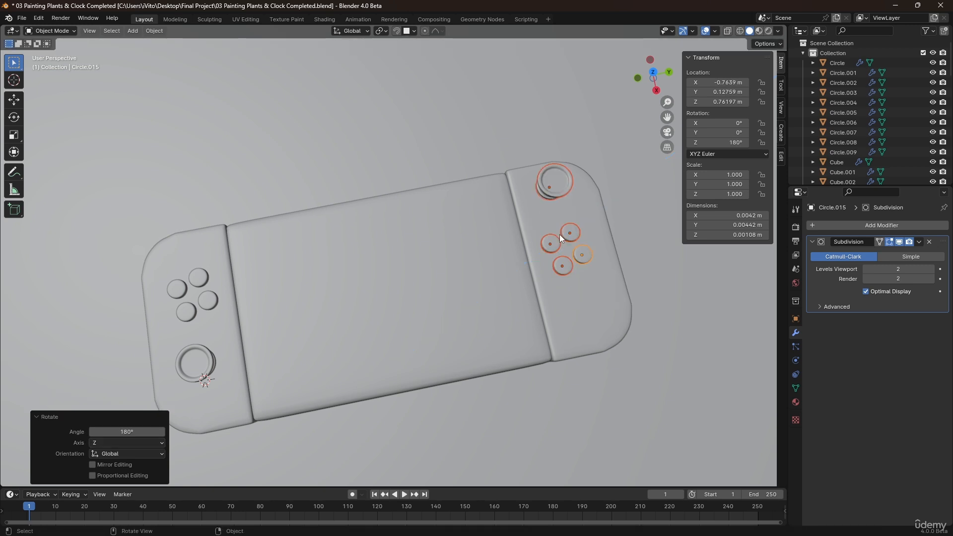
{"action": "key", "text": "KP_7"}
{"action": "middle_click_drag", "start_coordinate": [586, 48], "coordinate": [590, 130], "text": "shift"}
{"action": "key", "text": "g"}
{"action": "key", "text": "x"}
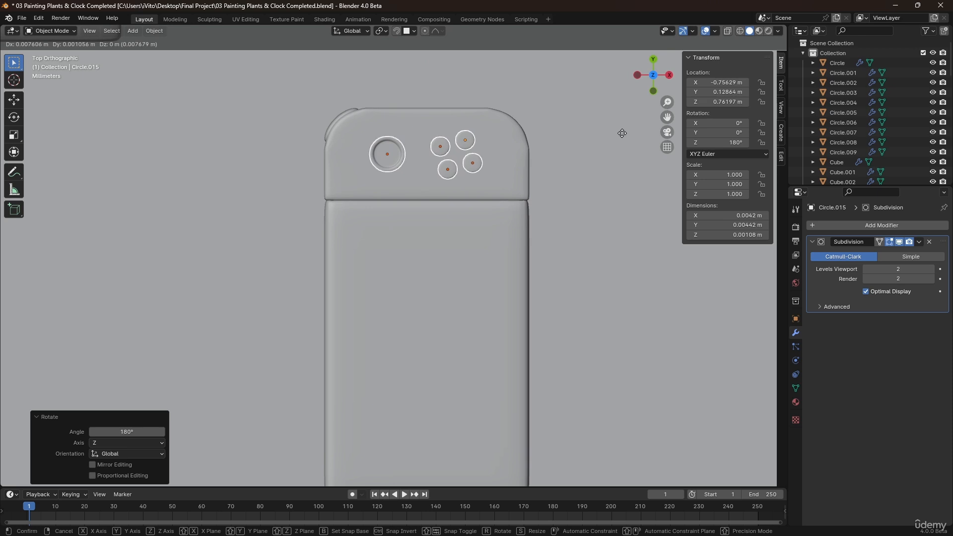
{"action": "left_click", "coordinate": [624, 127]}
{"action": "middle_click_drag", "start_coordinate": [513, 239], "coordinate": [379, 187]}
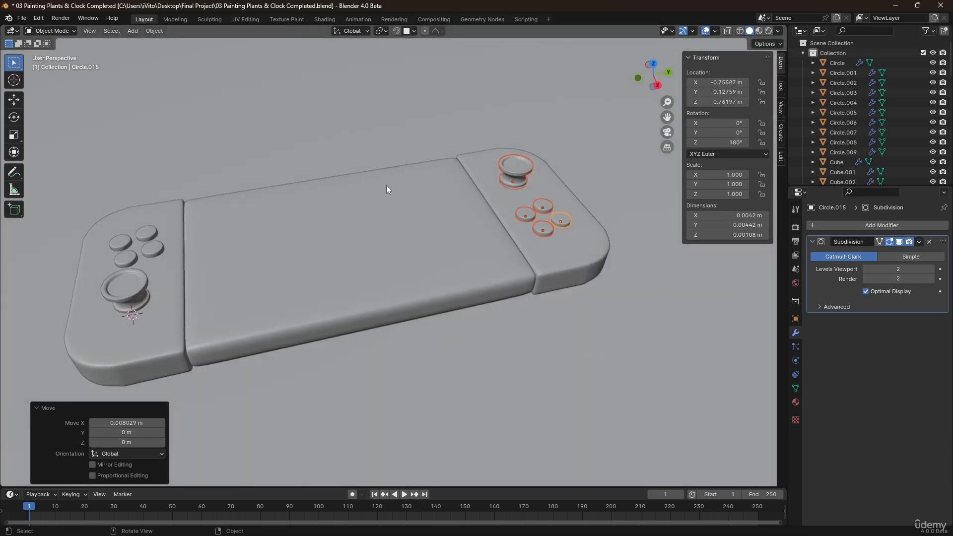
Clear the duplicated controls' parent with Clear and Keep Transformation, and parent them to the side grips with the Object option.
{"action": "key", "text": "alt+p"}
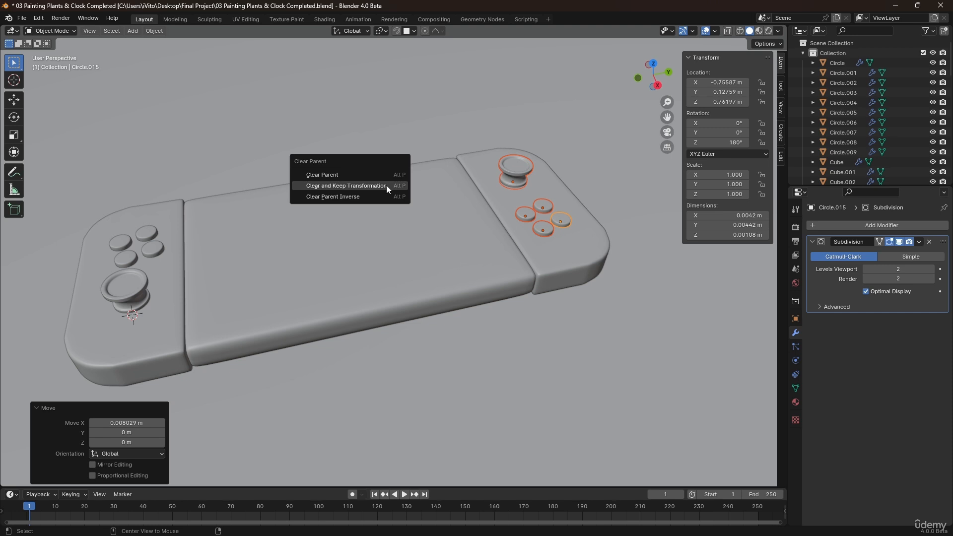
{"action": "left_click", "coordinate": [381, 185]}
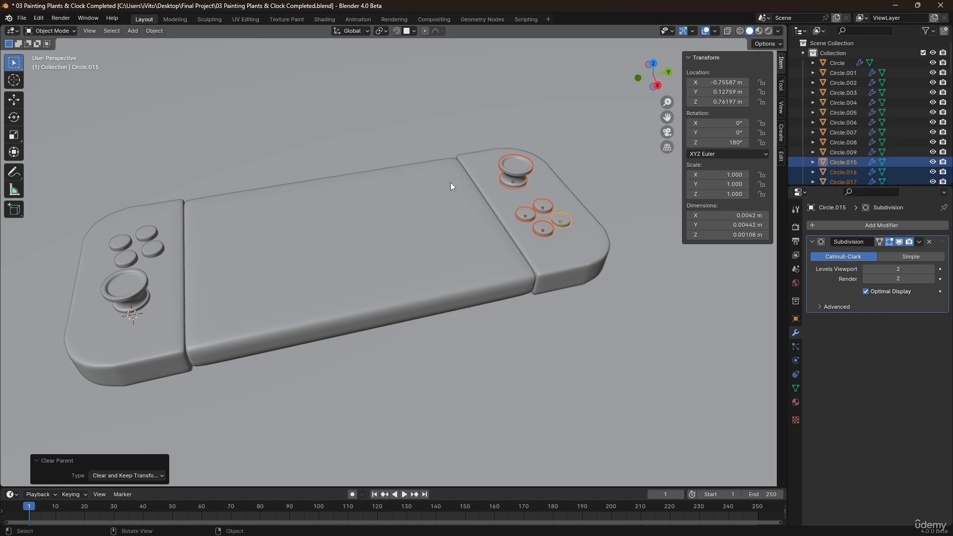
{"action": "scroll", "coordinate": [412, 244], "scroll_direction": "up", "scroll_amount": 3}
{"action": "left_click", "coordinate": [471, 261], "text": "shift"}
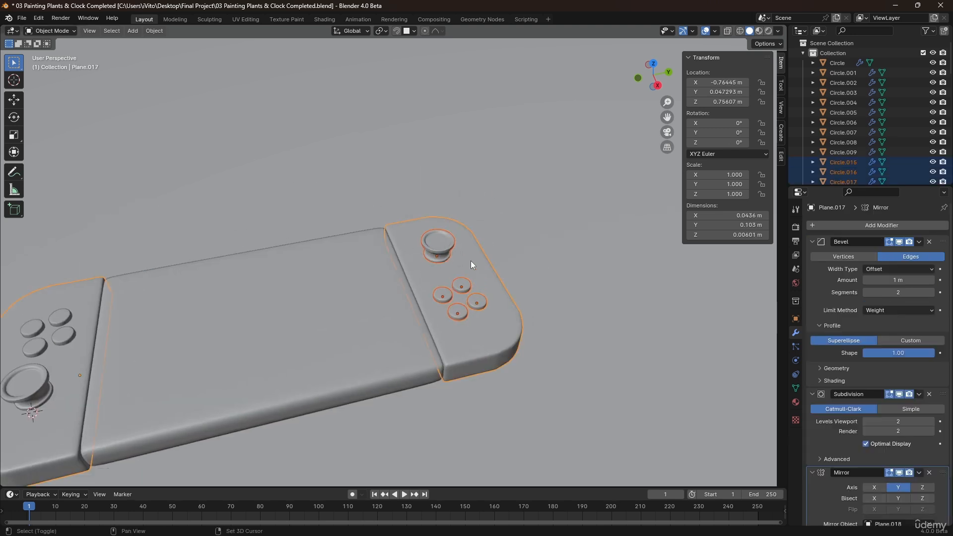
{"action": "scroll", "coordinate": [409, 270], "scroll_direction": "down", "scroll_amount": 2}
{"action": "scroll", "coordinate": [409, 270], "scroll_direction": "up", "scroll_amount": 1}
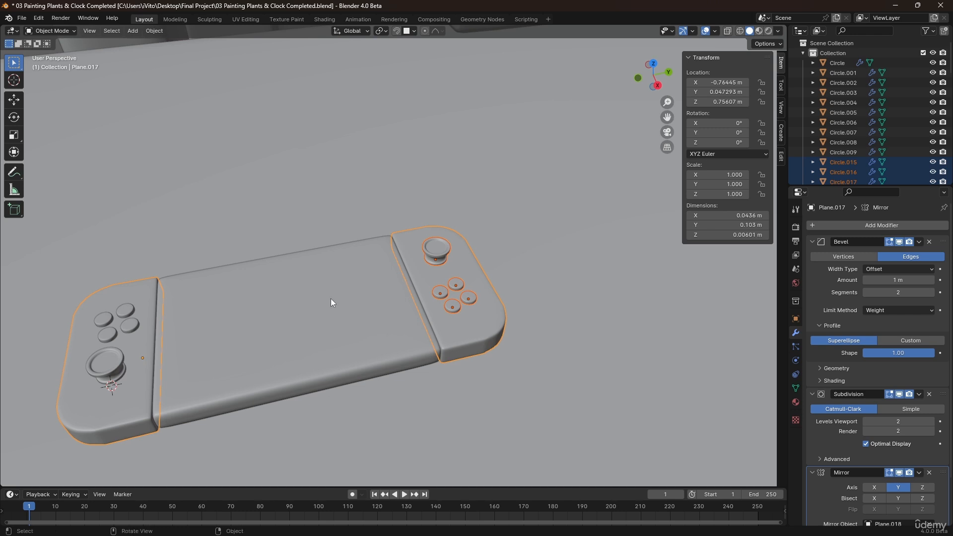
{"action": "key", "text": "ctrl+p"}
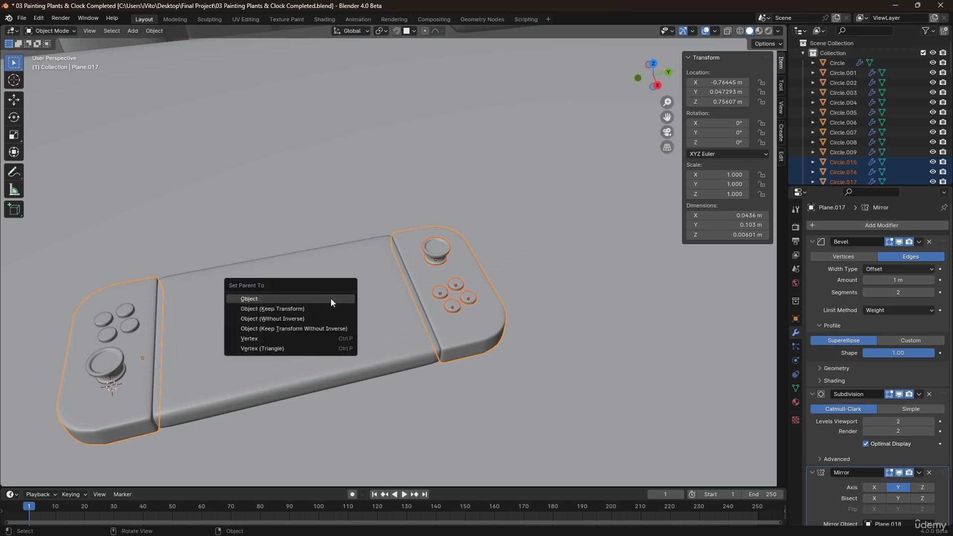
{"action": "left_click", "coordinate": [330, 299]}
{"action": "left_click", "coordinate": [465, 262]}
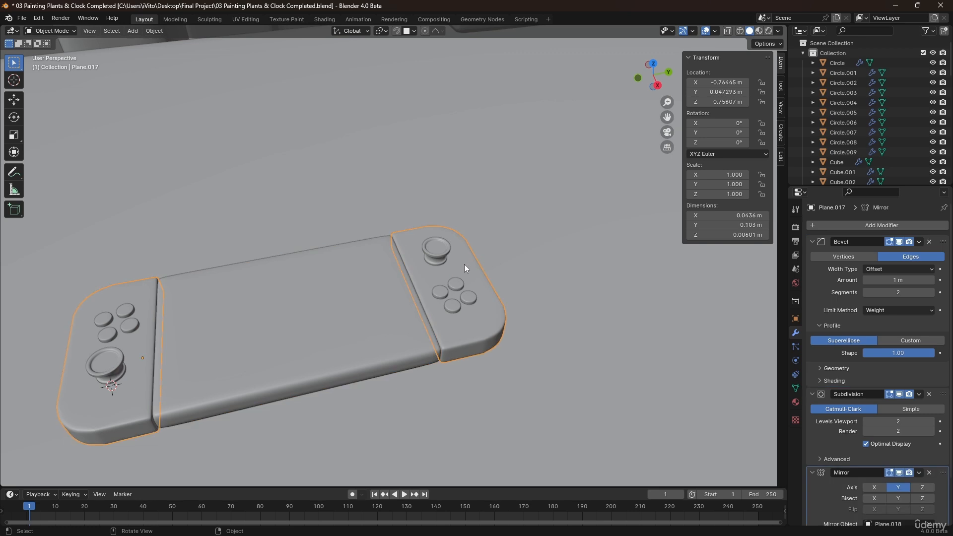
{"action": "key", "text": "g"}
{"action": "right_click", "coordinate": [345, 202]}
Parent the console's side grips to its central body using the Object option.
{"action": "left_click", "coordinate": [320, 365]}
{"action": "left_click", "coordinate": [449, 324]}
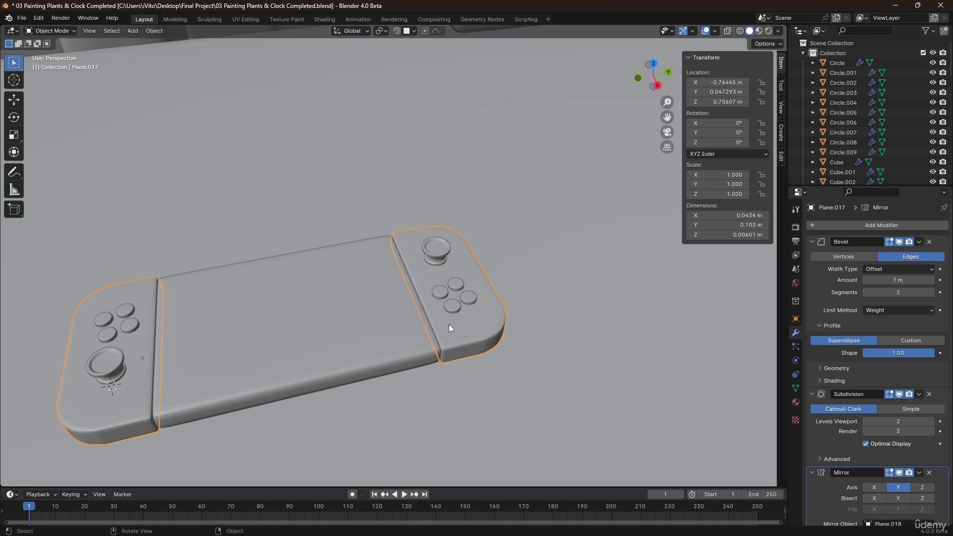
{"action": "left_click", "coordinate": [313, 337]}
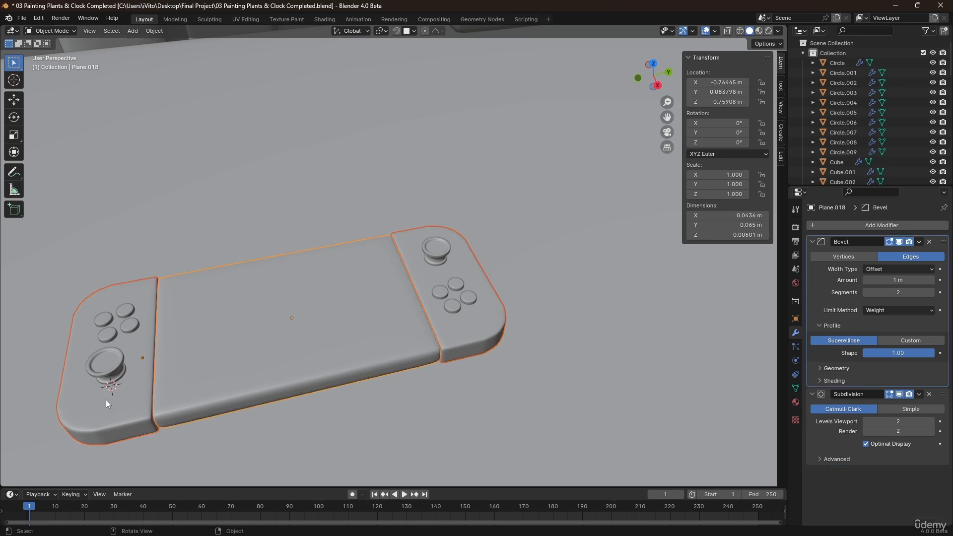
{"action": "key", "text": "ctrl+p"}
{"action": "left_click", "coordinate": [240, 380]}
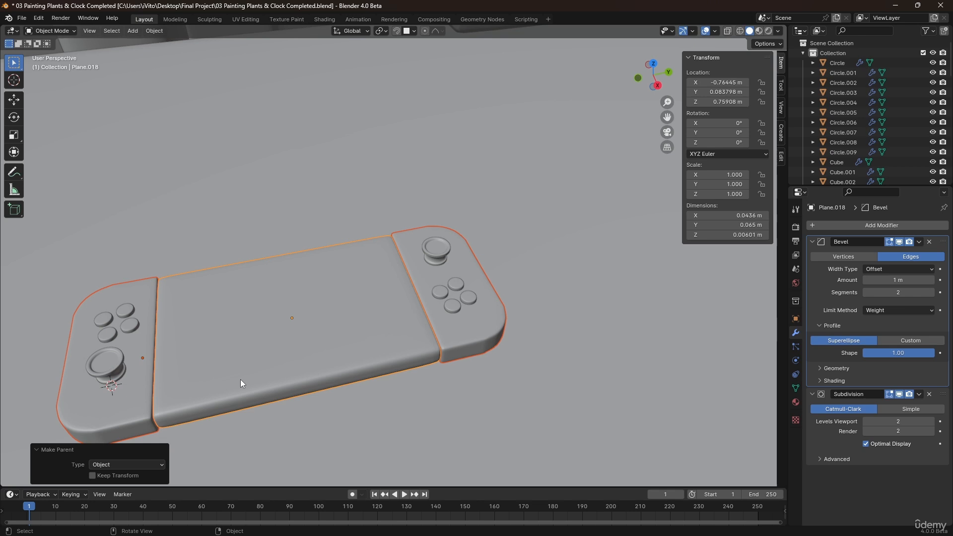
{"action": "left_click", "coordinate": [281, 385]}
{"action": "scroll", "coordinate": [318, 446], "scroll_direction": "down", "scroll_amount": 3}
{"action": "left_click", "coordinate": [317, 417]}
{"action": "left_click", "coordinate": [303, 375]}
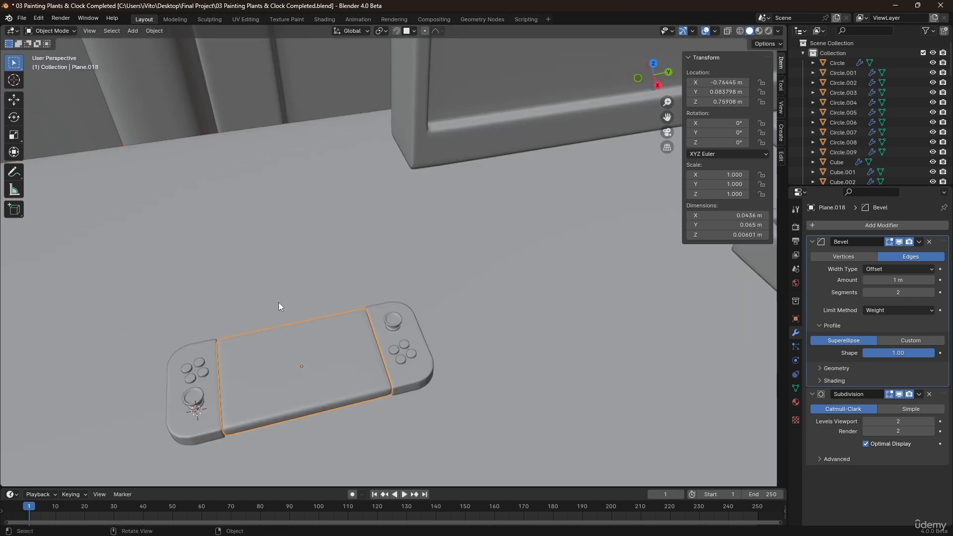
Duplicate the top face of the console's central body in place and separate it into its own object.
{"action": "middle_click_drag", "start_coordinate": [306, 350], "coordinate": [436, 270]}
{"action": "key", "text": "Tab"}
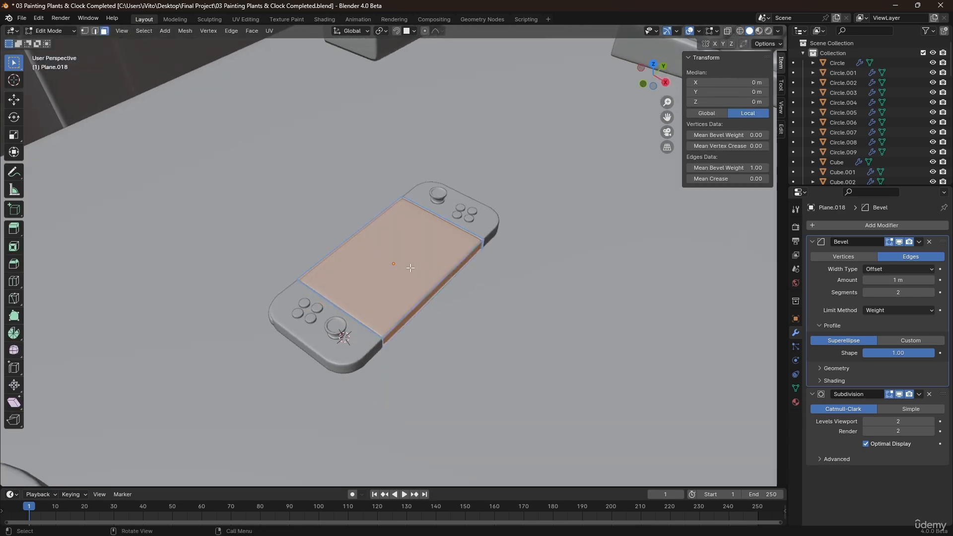
{"action": "key", "text": "g"}
{"action": "right_click", "coordinate": [415, 256]}
{"action": "key", "text": "p"}
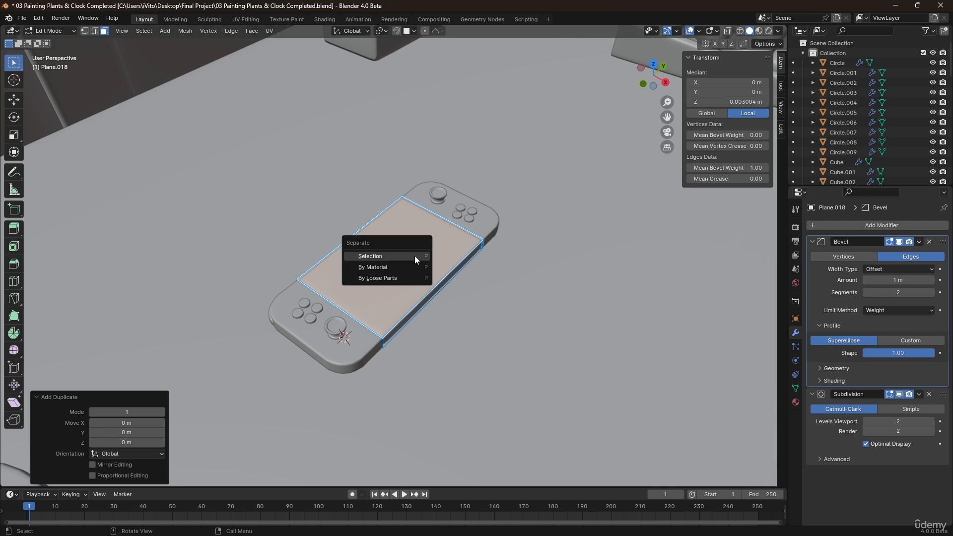
{"action": "left_click", "coordinate": [415, 256]}
{"action": "key", "text": "Tab"}
Rotate the separated face 90° about Y in Edit Mode and move the object up 0.026003 m along Z.
{"action": "left_click", "coordinate": [412, 264]}
{"action": "key", "text": "Tab"}
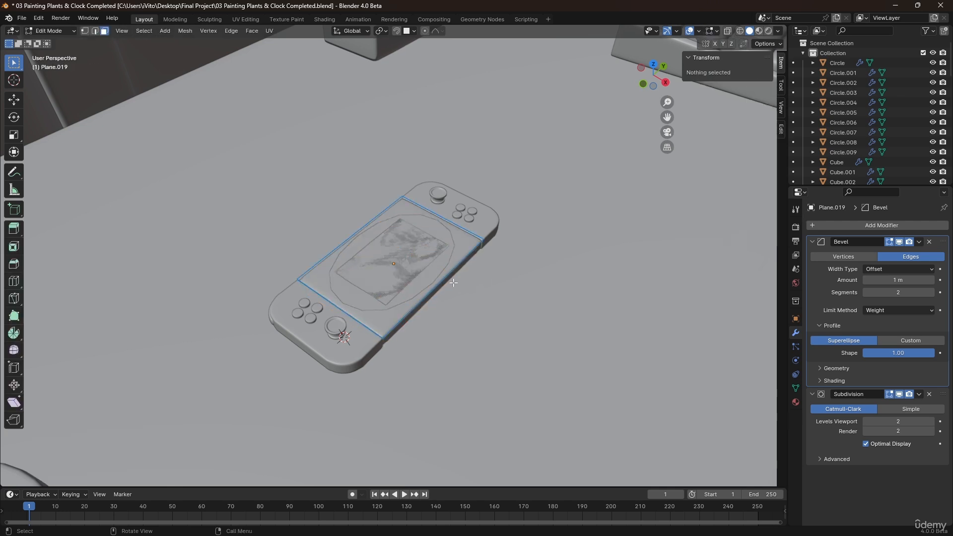
{"action": "key", "text": "a"}
{"action": "type", "text": "ry"}
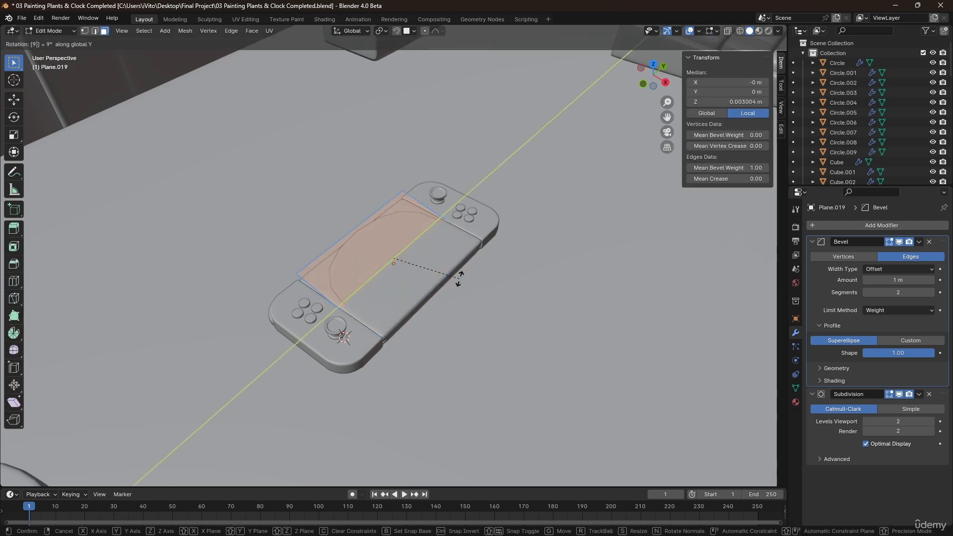
{"action": "type", "text": "90"}
{"action": "key", "text": "Return"}
{"action": "middle_click_drag", "start_coordinate": [460, 279], "coordinate": [432, 256]}
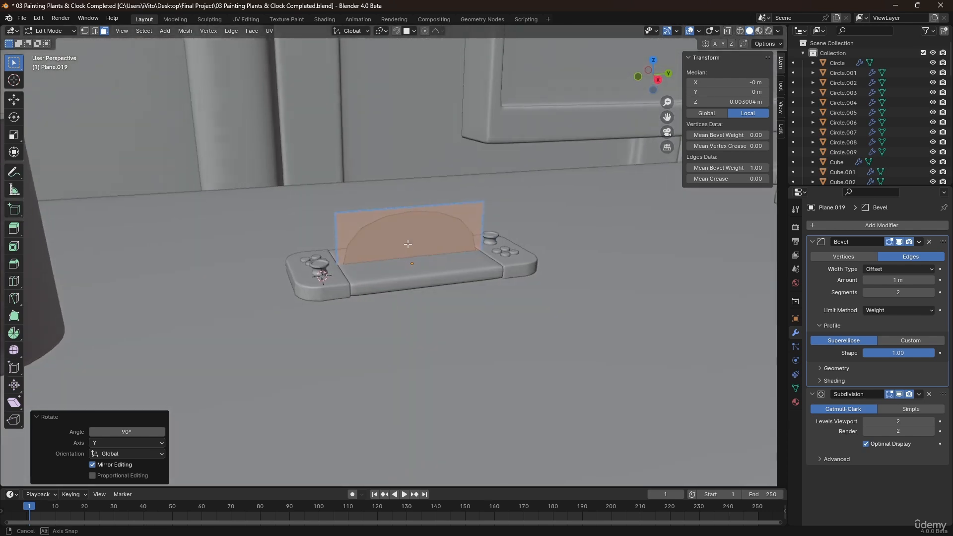
{"action": "key", "text": "Tab"}
{"action": "key", "text": "g"}
{"action": "key", "text": "z"}
{"action": "left_click", "coordinate": [410, 201]}
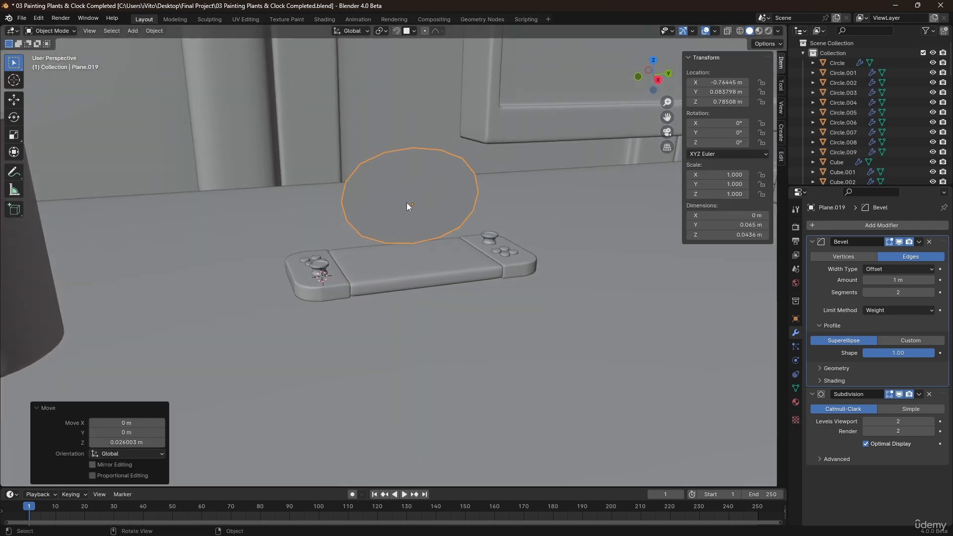
Extrude the upright face to a thickness of about 0.0037 m and set its edges' mean bevel weight to 1.00.
{"action": "key", "text": "Tab"}
{"action": "middle_click_drag", "start_coordinate": [409, 204], "coordinate": [476, 227]}
{"action": "key", "text": "e"}
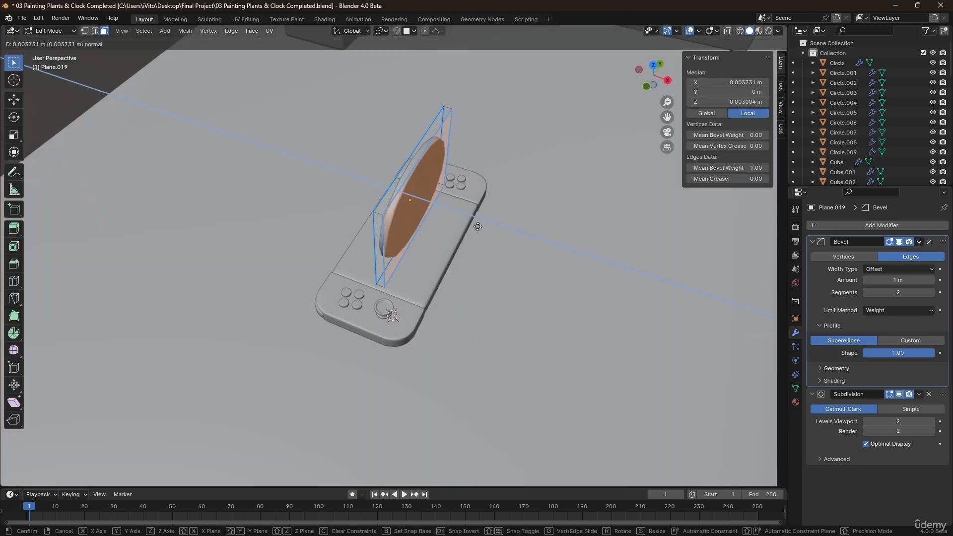
{"action": "left_click", "coordinate": [477, 226]}
{"action": "key", "text": "a"}
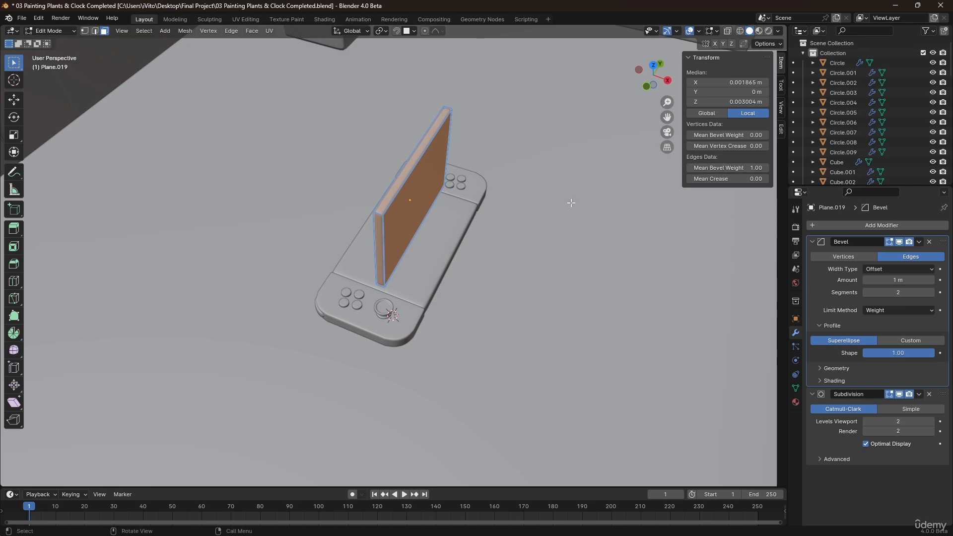
Cut a horizontal edge loop near the panel's lower edge and extrude the strip below it backward 0.024813 m.
{"action": "middle_click_drag", "start_coordinate": [324, 251], "coordinate": [495, 212]}
{"action": "scroll", "coordinate": [467, 237], "scroll_direction": "up", "scroll_amount": 3}
{"action": "key", "text": "ctrl+r"}
{"action": "left_click", "coordinate": [463, 240]}
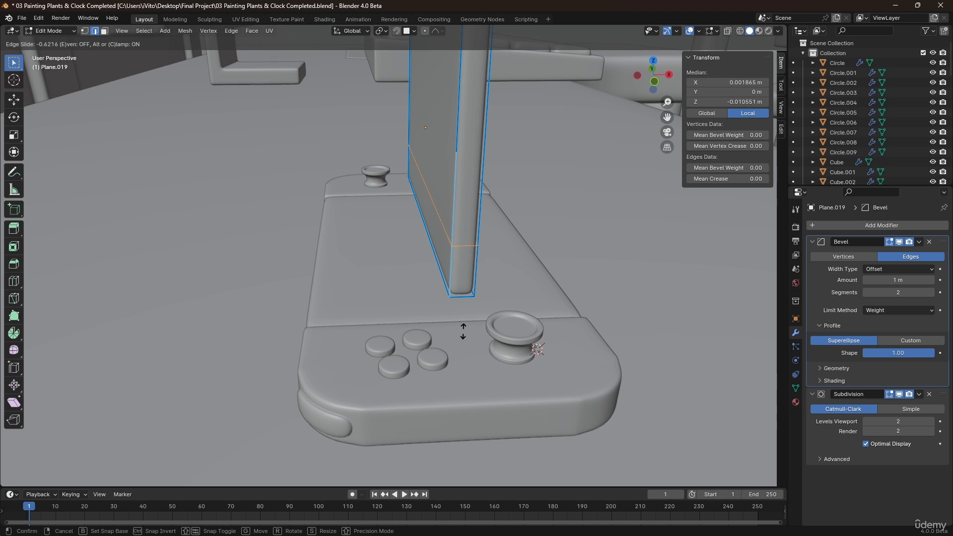
{"action": "left_click", "coordinate": [463, 335]}
{"action": "key", "text": "3"}
{"action": "left_click", "coordinate": [440, 261]}
{"action": "key", "text": "e"}
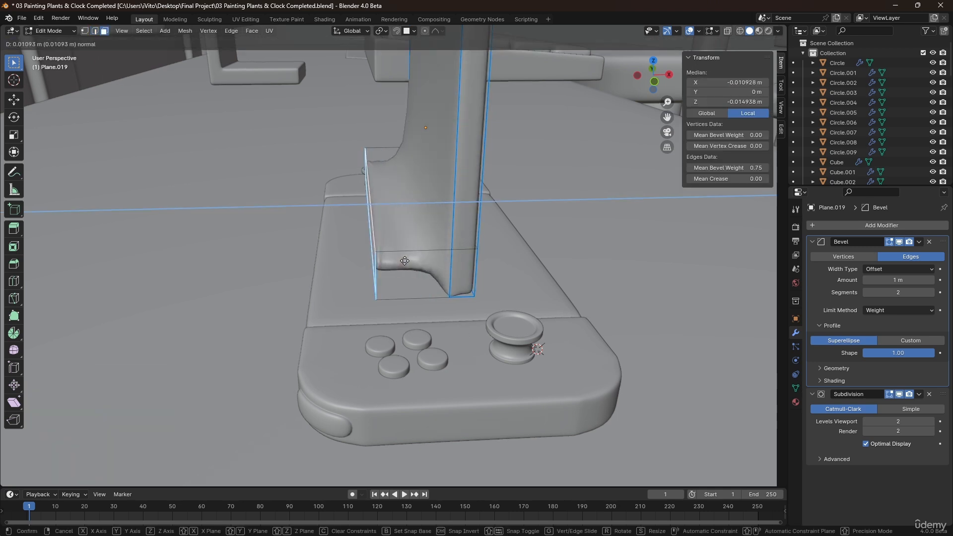
{"action": "left_click", "coordinate": [339, 261]}
Cut an edge loop near the far end of the extruded base and extrude the end's upper face up 0.035699 m.
{"action": "key", "text": "ctrl+r"}
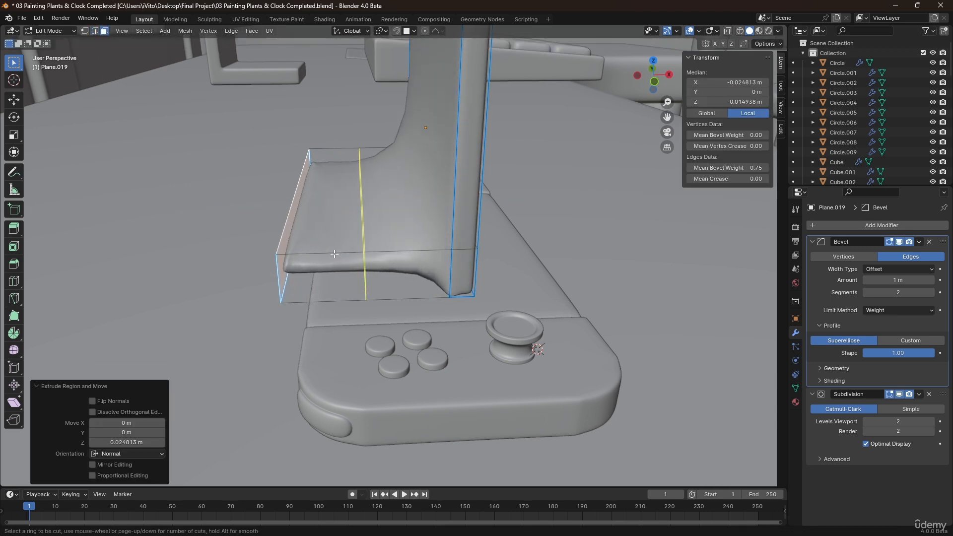
{"action": "left_click", "coordinate": [343, 259]}
{"action": "left_click", "coordinate": [297, 257]}
{"action": "key", "text": "3"}
{"action": "left_click", "coordinate": [307, 209]}
{"action": "middle_click_drag", "start_coordinate": [318, 205], "coordinate": [365, 236]}
{"action": "scroll", "coordinate": [366, 236], "scroll_direction": "down", "scroll_amount": 2}
{"action": "key", "text": "e"}
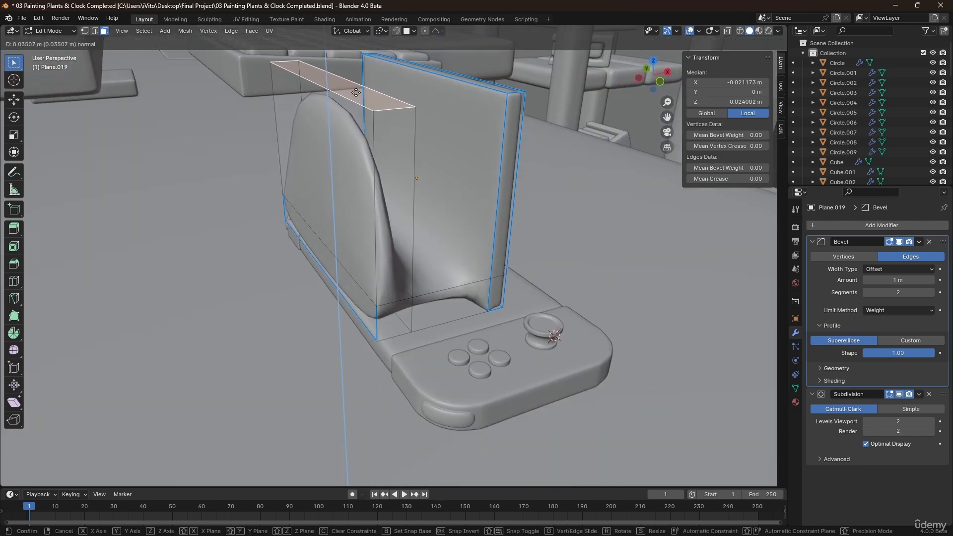
{"action": "left_click", "coordinate": [369, 122]}
Set the mean bevel weight of all the dock's edges to 1.00.
{"action": "mouse_move", "coordinate": [368, 122]}
{"action": "middle_mouse_down"}
{"action": "mouse_move", "coordinate": [392, 121]}
{"action": "mouse_move", "coordinate": [356, 135]}
{"action": "middle_mouse_up"}
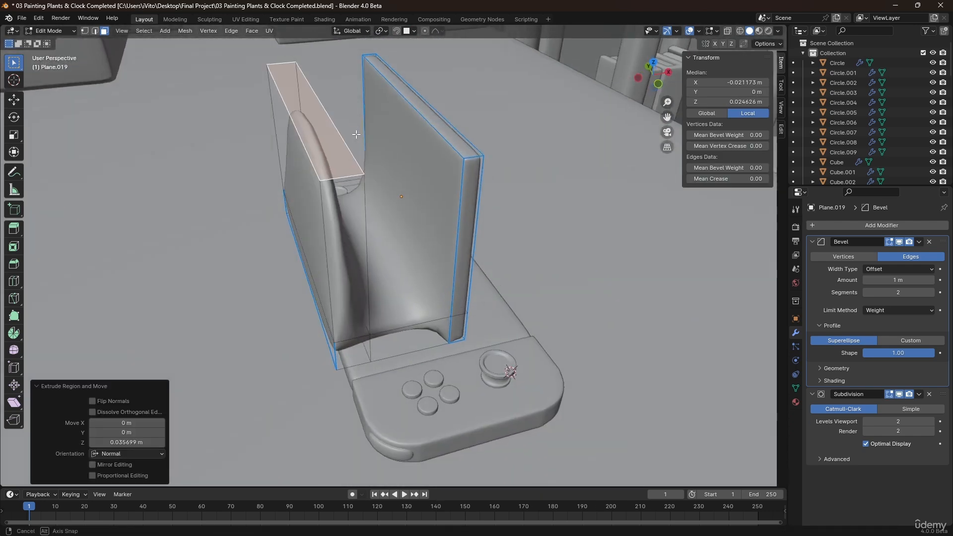
{"action": "key", "text": "a"}
{"action": "left_click_drag", "start_coordinate": [727, 167], "coordinate": [764, 168]}
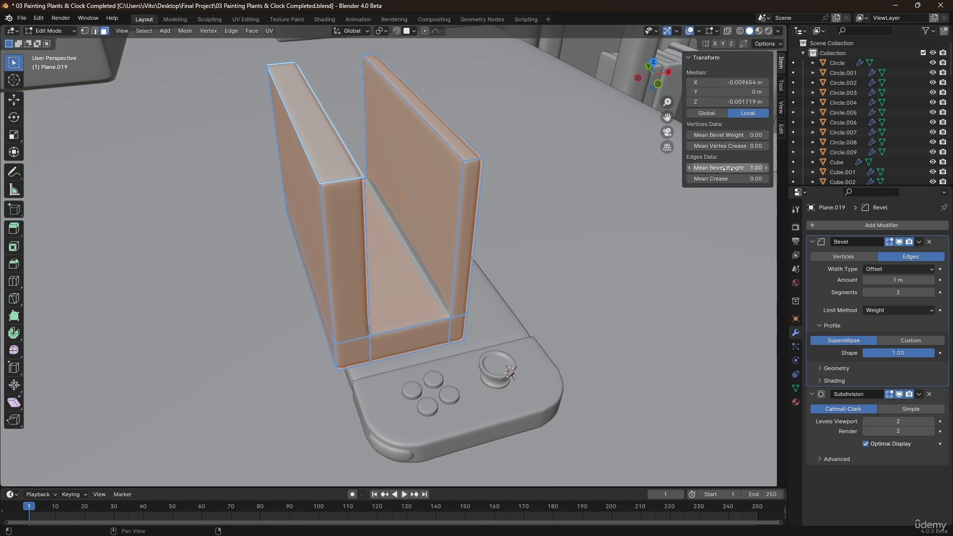
Narrow the dock's slot by moving all vertices of the rear wall 0.009771 m along X.
{"action": "middle_click_drag", "start_coordinate": [460, 185], "coordinate": [422, 246]}
{"action": "key", "text": "alt+z"}
{"action": "key", "text": "1"}
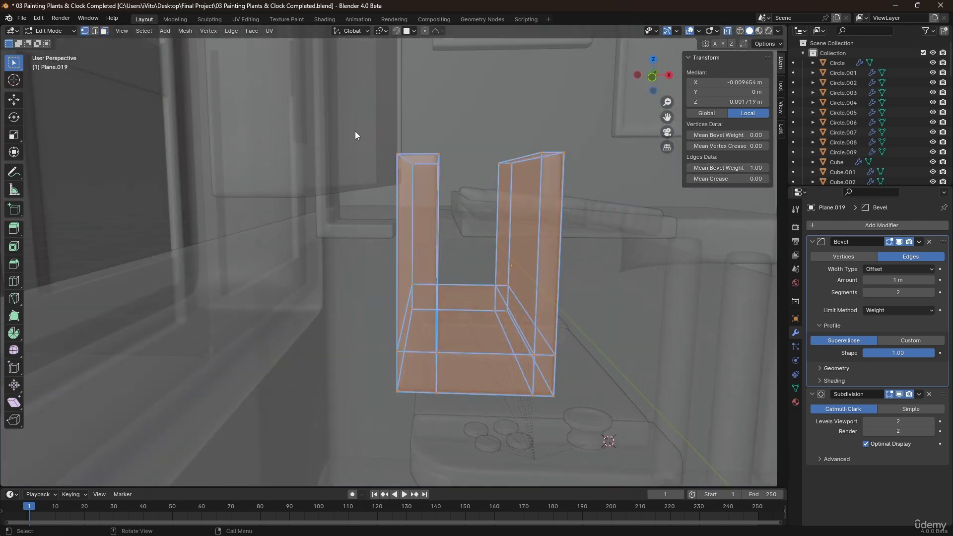
{"action": "left_click_drag", "start_coordinate": [356, 128], "coordinate": [469, 401]}
{"action": "key", "text": "g"}
{"action": "key", "text": "x"}
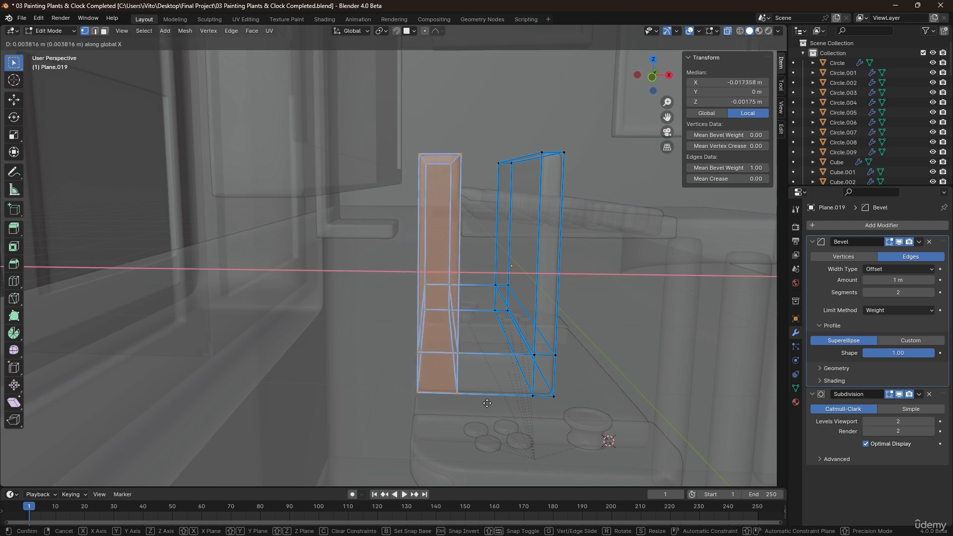
{"action": "left_click", "coordinate": [513, 403]}
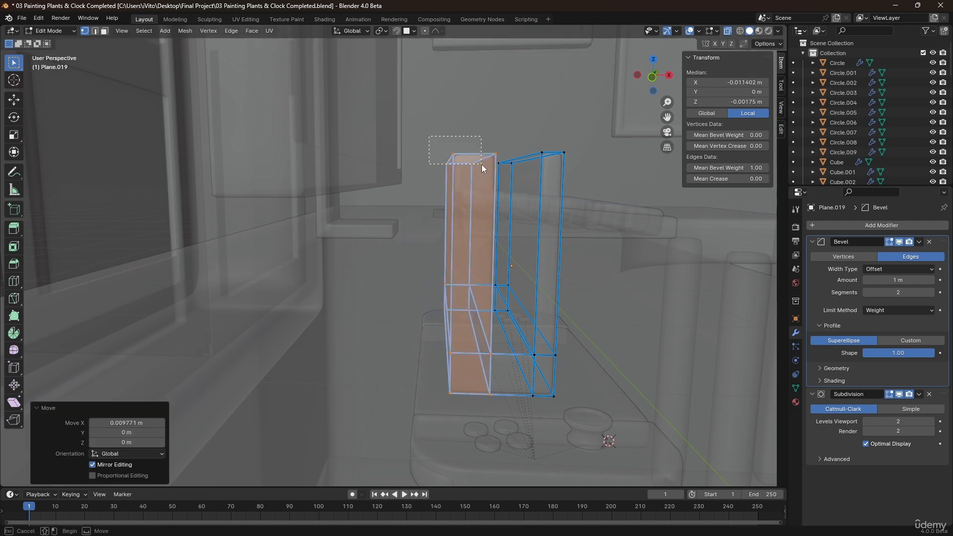
Lower the top vertices of the dock's rear wall by 0.002189 m along Z and return to Object Mode.
{"action": "left_click_drag", "start_coordinate": [482, 165], "coordinate": [485, 172]}
{"action": "middle_click_drag", "start_coordinate": [495, 186], "coordinate": [463, 186]}
{"action": "left_click_drag", "start_coordinate": [511, 142], "coordinate": [412, 175]}
{"action": "key", "text": "g"}
{"action": "key", "text": "z"}
{"action": "left_click", "coordinate": [474, 196]}
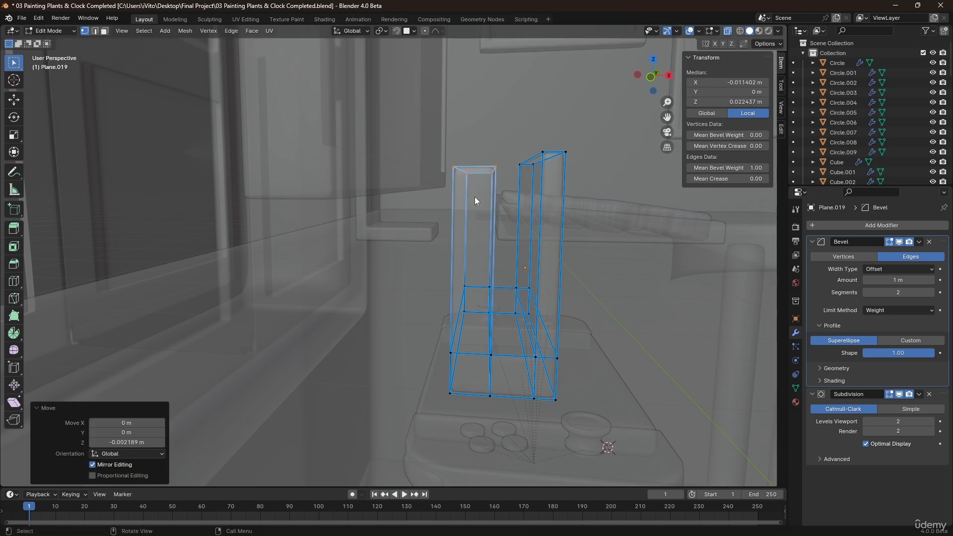
{"action": "key", "text": "Tab"}
{"action": "mouse_move", "coordinate": [474, 197]}
{"action": "middle_mouse_down"}
{"action": "mouse_move", "coordinate": [469, 222]}
{"action": "mouse_move", "coordinate": [493, 272]}
{"action": "mouse_move", "coordinate": [421, 264]}
{"action": "mouse_move", "coordinate": [477, 279]}
{"action": "mouse_move", "coordinate": [477, 252]}
{"action": "mouse_move", "coordinate": [512, 185]}
{"action": "mouse_move", "coordinate": [507, 226]}
{"action": "mouse_move", "coordinate": [518, 226]}
{"action": "middle_mouse_up"}
{"action": "key", "text": "alt+z"}
Rotate the console 90° about Y and raise it 0.041358 m along Z.
{"action": "scroll", "coordinate": [420, 264], "scroll_direction": "down", "scroll_amount": 2}
{"action": "left_click", "coordinate": [476, 279]}
{"action": "type", "text": "r"}
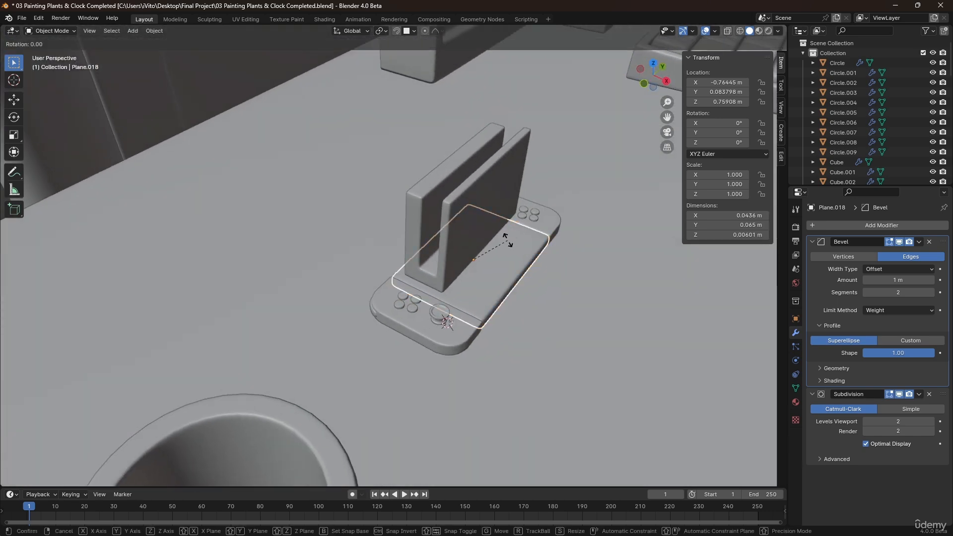
{"action": "type", "text": "y90"}
{"action": "key", "text": "Return"}
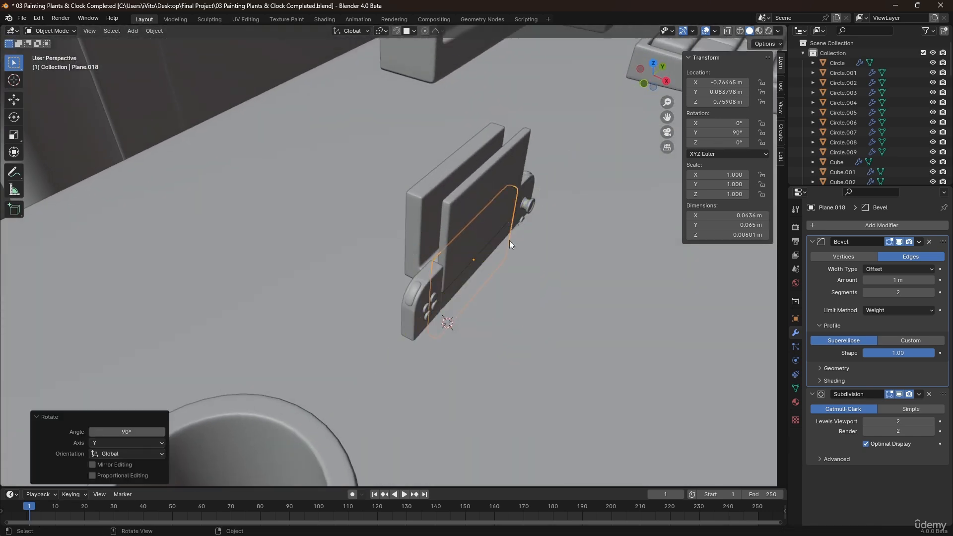
{"action": "key", "text": "g"}
{"action": "key", "text": "z"}
{"action": "left_click", "coordinate": [512, 165]}
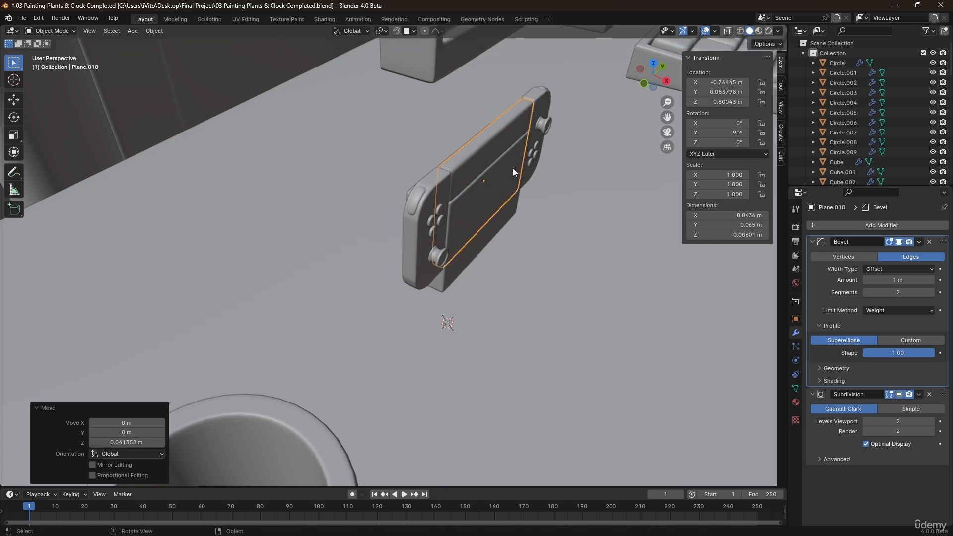
Move the upright console -0.004077 m along X to line it up with the dock's slot.
{"action": "middle_click_drag", "start_coordinate": [513, 168], "coordinate": [534, 172]}
{"action": "key", "text": "g"}
{"action": "key", "text": "y"}
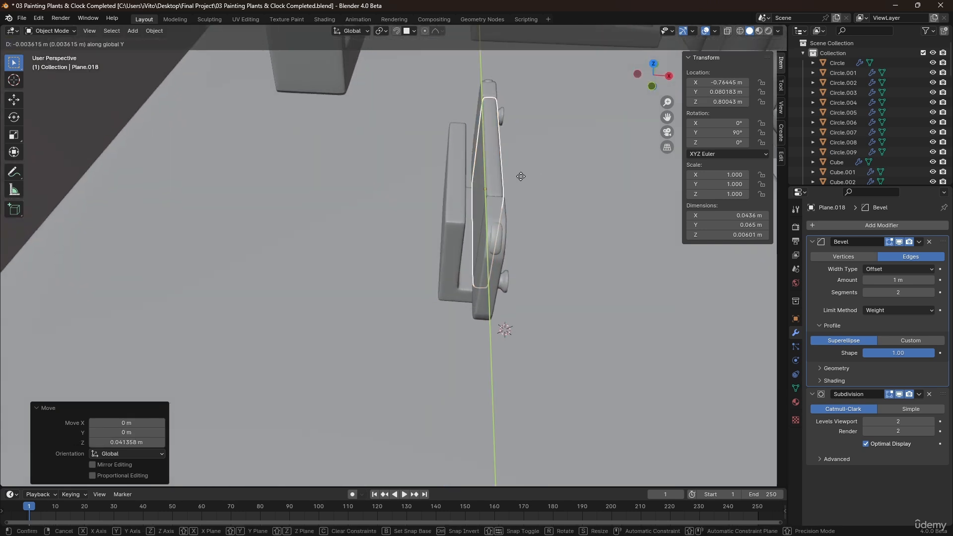
{"action": "key", "text": "x"}
{"action": "left_click", "coordinate": [523, 177]}
Lower the console 0.005335 m along Z into the dock.
{"action": "middle_click_drag", "start_coordinate": [523, 177], "coordinate": [337, 138]}
{"action": "scroll", "coordinate": [371, 154], "scroll_direction": "up", "scroll_amount": 3}
{"action": "key", "text": "g"}
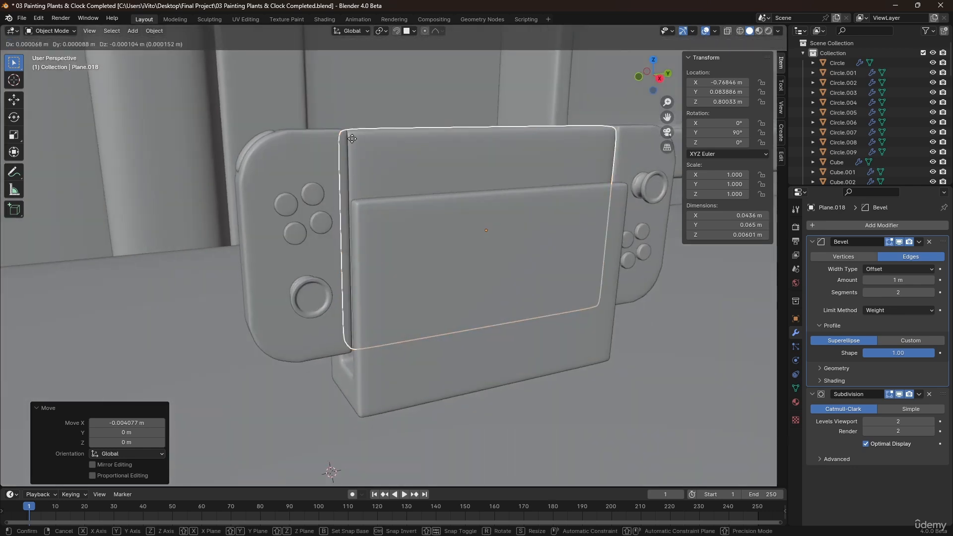
{"action": "key", "text": "z"}
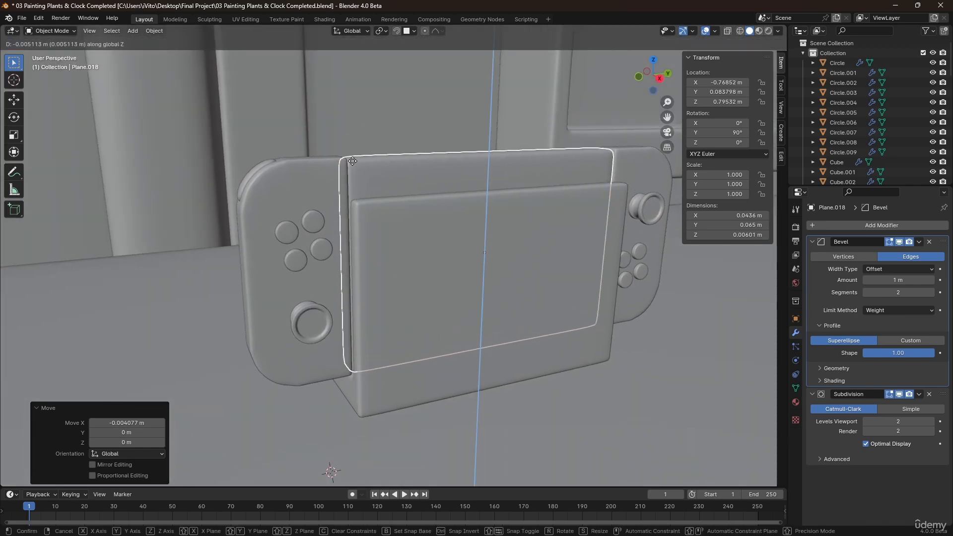
{"action": "left_click", "coordinate": [352, 161]}
{"action": "scroll", "coordinate": [394, 195], "scroll_direction": "down", "scroll_amount": 3}
{"action": "middle_click_drag", "start_coordinate": [417, 198], "coordinate": [442, 239]}
{"action": "scroll", "coordinate": [416, 204], "scroll_direction": "down", "scroll_amount": 1}
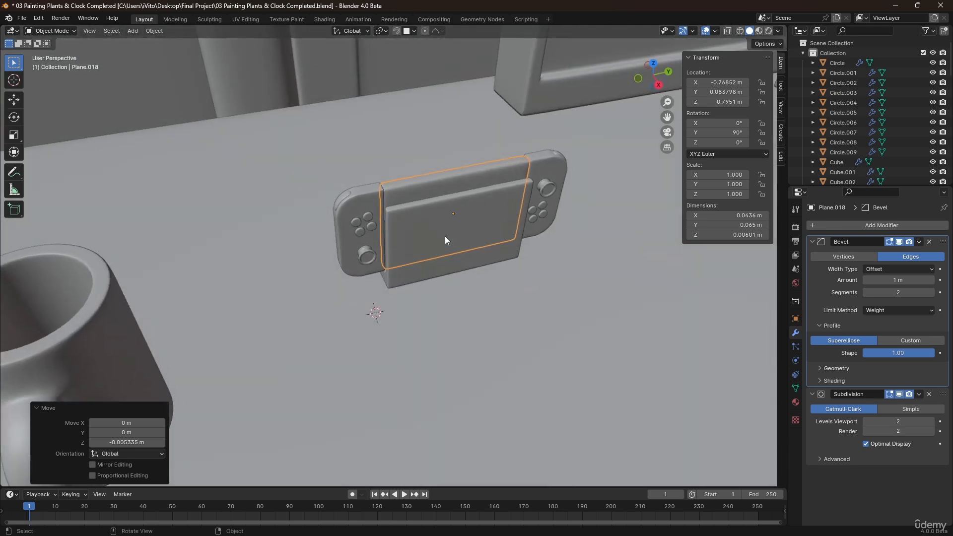
Parent the console's central body to the dock using the Object option.
{"action": "middle_click_drag", "start_coordinate": [352, 269], "coordinate": [433, 177]}
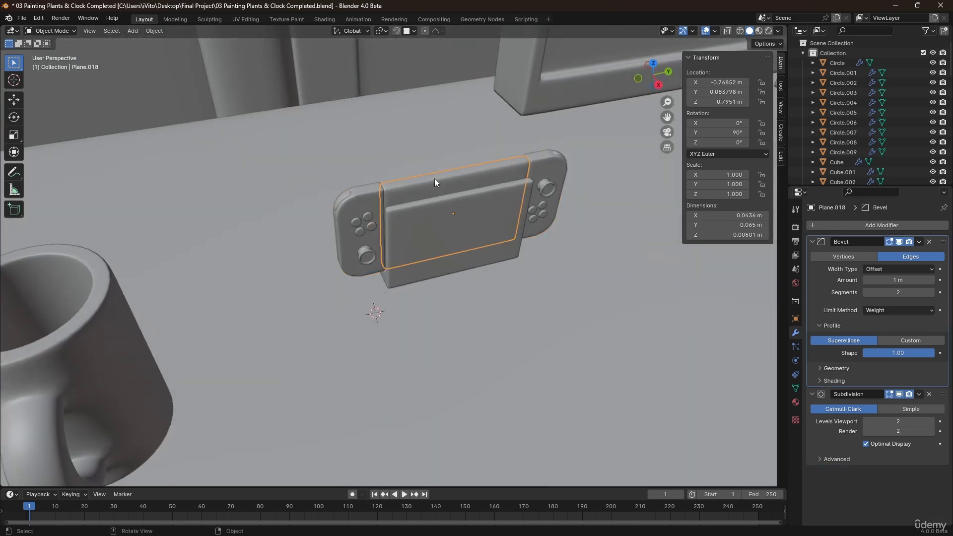
{"action": "left_click", "coordinate": [436, 242], "text": "shift"}
{"action": "key", "text": "ctrl+p"}
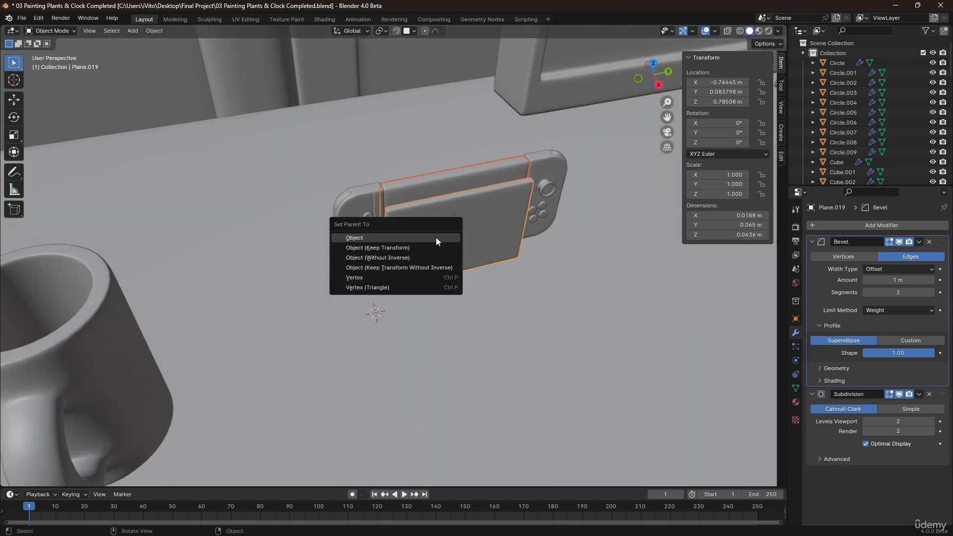
{"action": "left_click", "coordinate": [436, 237]}
{"action": "left_click", "coordinate": [436, 237]}
Move the docked console about 0.11 m across the desktop, with Z locked, to the rear area behind the mug.
{"action": "scroll", "coordinate": [436, 237], "scroll_direction": "down", "scroll_amount": 4}
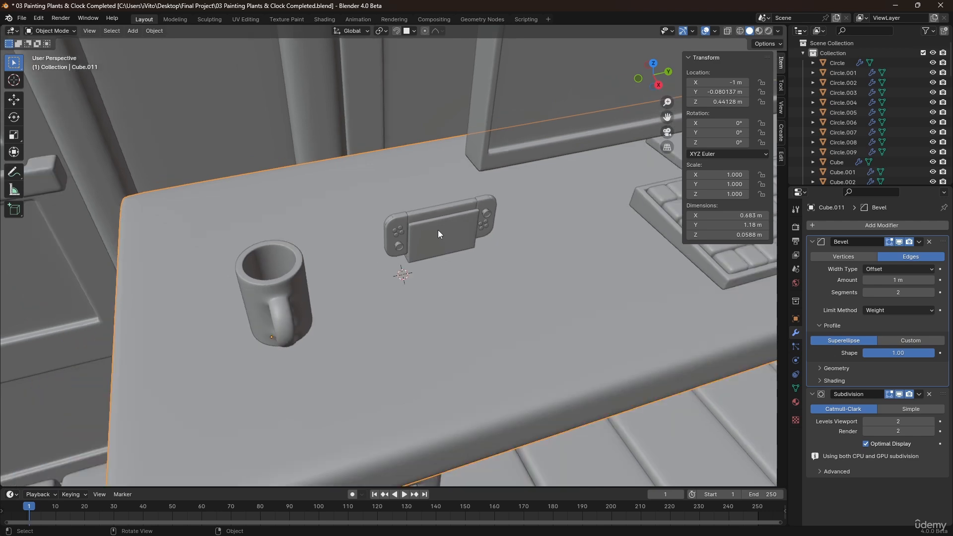
{"action": "left_click", "coordinate": [438, 230]}
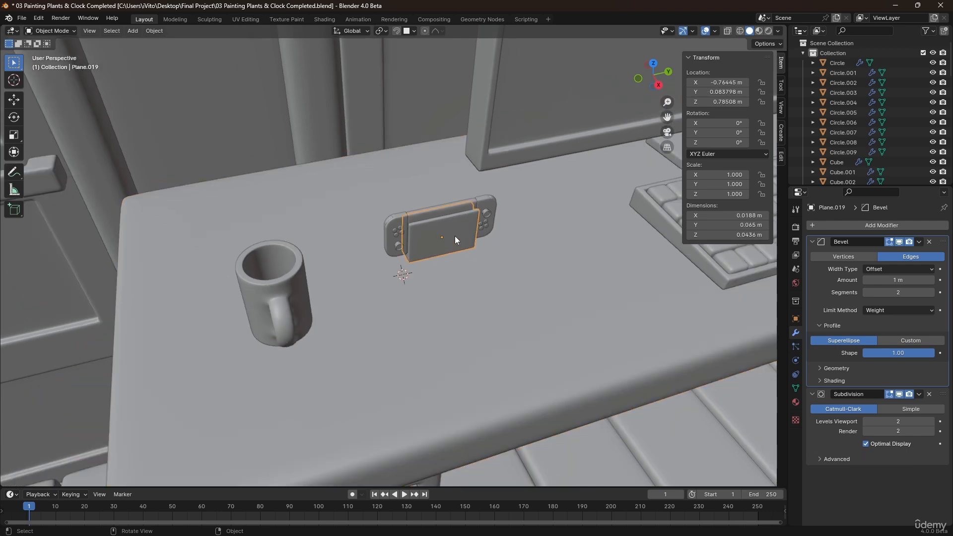
{"action": "key", "text": "g"}
{"action": "key", "text": "shift+z"}
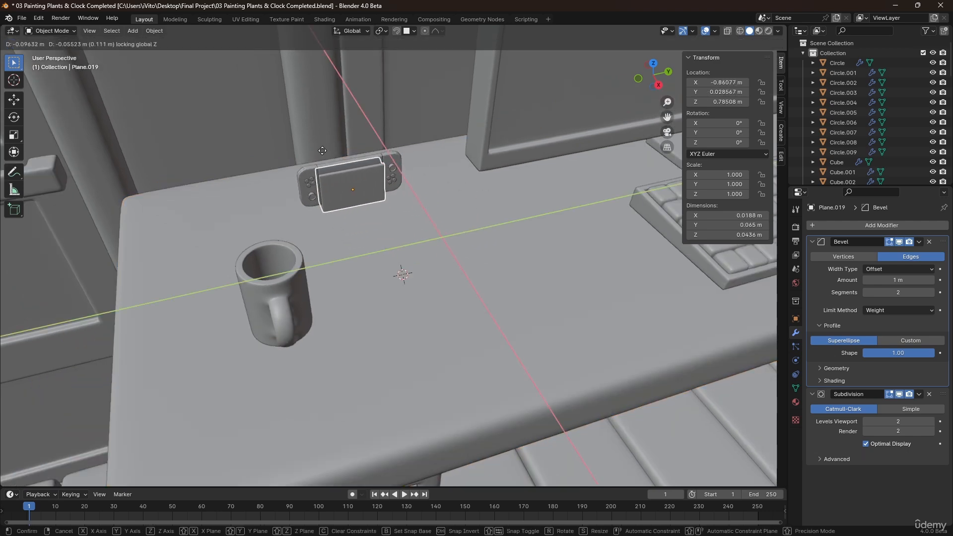
{"action": "left_click", "coordinate": [318, 151]}
{"action": "scroll", "coordinate": [492, 218], "scroll_direction": "down", "scroll_amount": 7}
{"action": "left_click", "coordinate": [529, 317]}
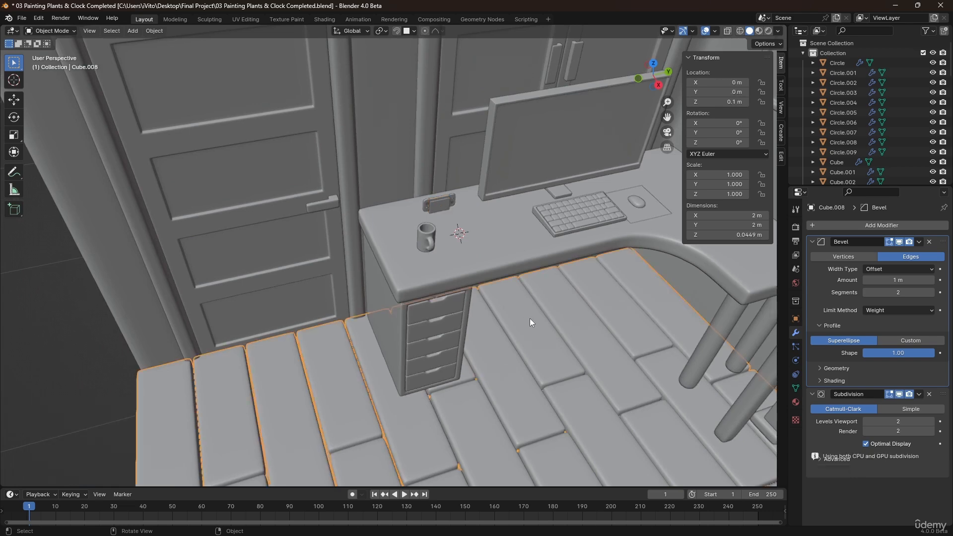
Scale the docked console and its dock up uniformly by a factor of 1.246.
{"action": "scroll", "coordinate": [541, 318], "scroll_direction": "down", "scroll_amount": 4}
{"action": "middle_click_drag", "start_coordinate": [544, 317], "coordinate": [403, 222]}
{"action": "scroll", "coordinate": [404, 222], "scroll_direction": "up", "scroll_amount": 4}
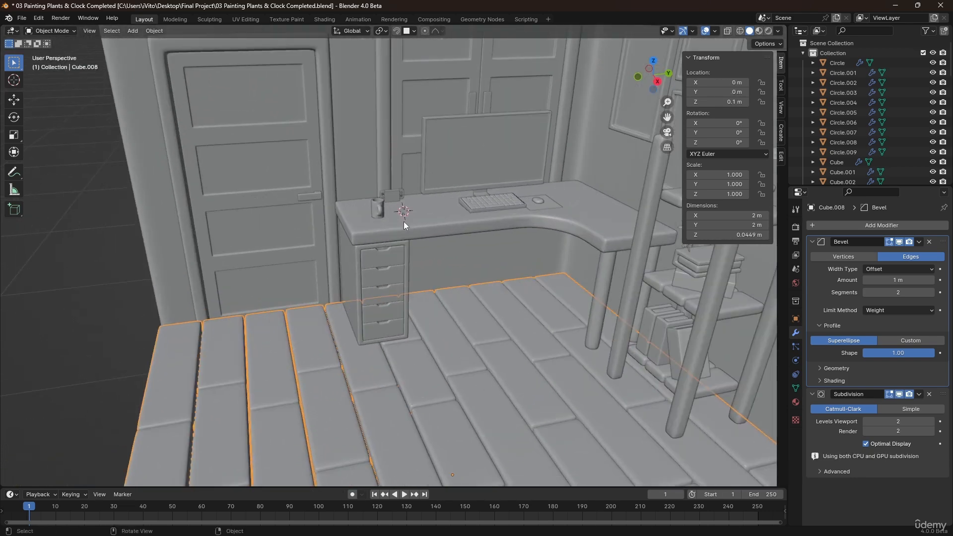
{"action": "left_click", "coordinate": [400, 196]}
{"action": "key", "text": "s"}
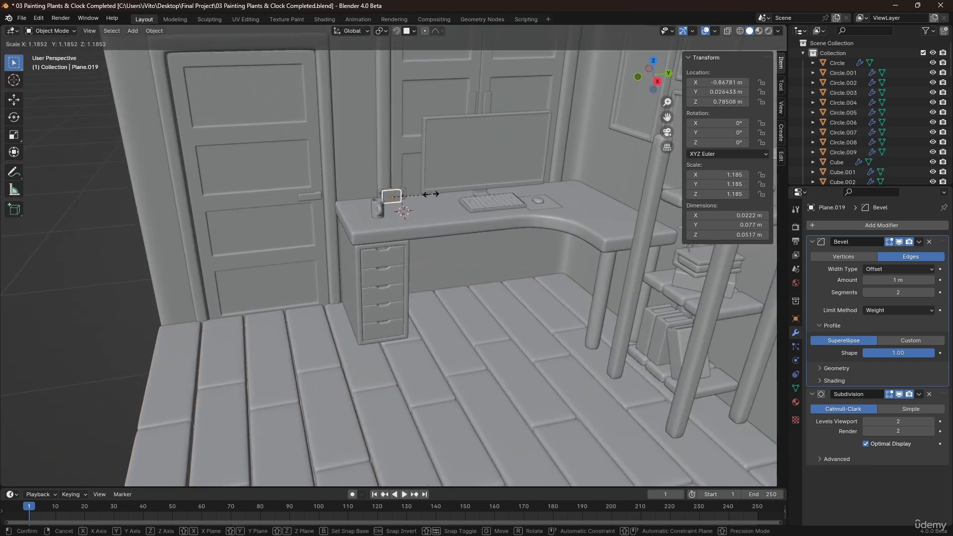
{"action": "left_click", "coordinate": [433, 195]}
{"action": "scroll", "coordinate": [433, 194], "scroll_direction": "up", "scroll_amount": 5}
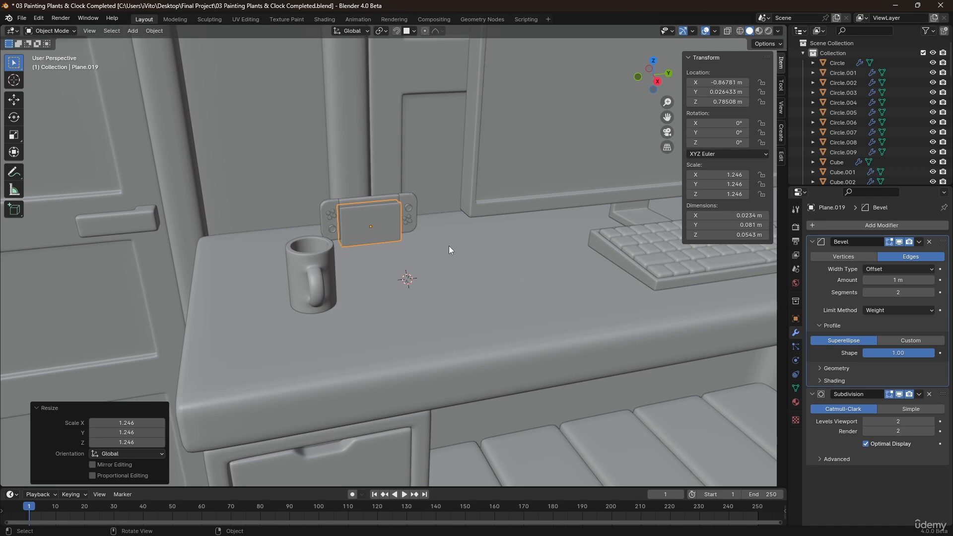
Enlarge the docked console further, bringing the dock's uniform scale to about 1.376.
{"action": "key", "text": "s"}
{"action": "left_click", "coordinate": [471, 239]}
{"action": "left_click", "coordinate": [430, 273]}
{"action": "key", "text": "ctrl+z"}
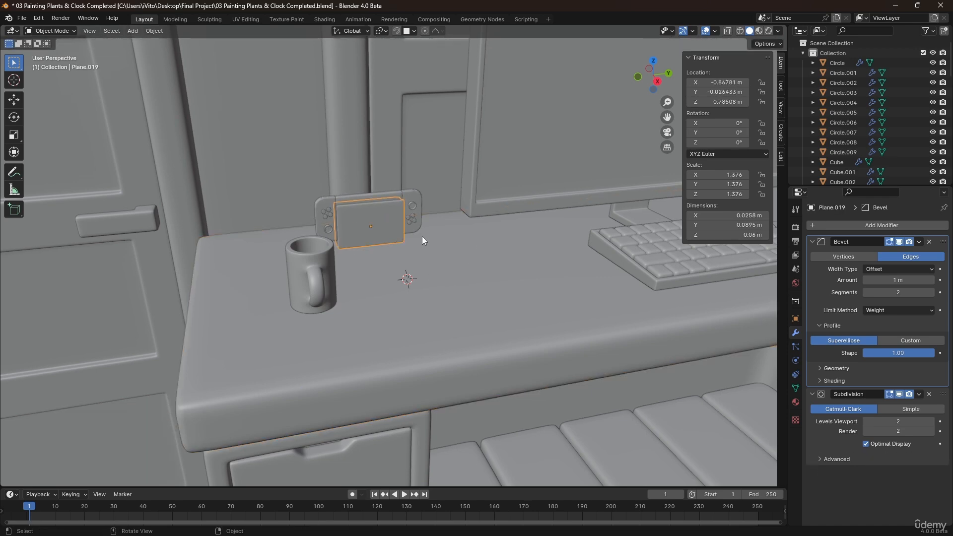
{"action": "key", "text": "s"}
{"action": "scroll", "coordinate": [461, 288], "scroll_direction": "down", "scroll_amount": 10}
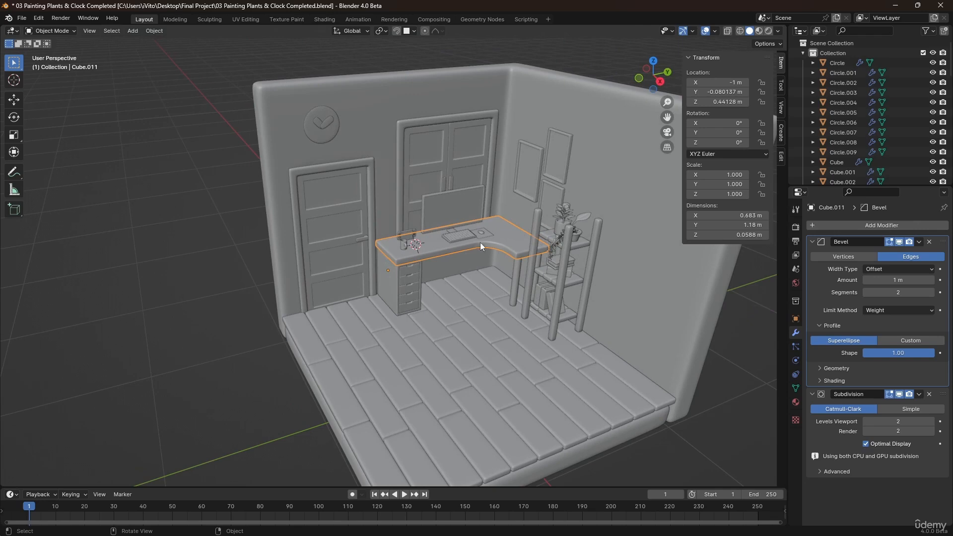
Scale the computer mouse on the mousepad up uniformly by a factor of 1.235, and clear the selection.
{"action": "left_click", "coordinate": [487, 231]}
{"action": "scroll", "coordinate": [522, 237], "scroll_direction": "up", "scroll_amount": 8}
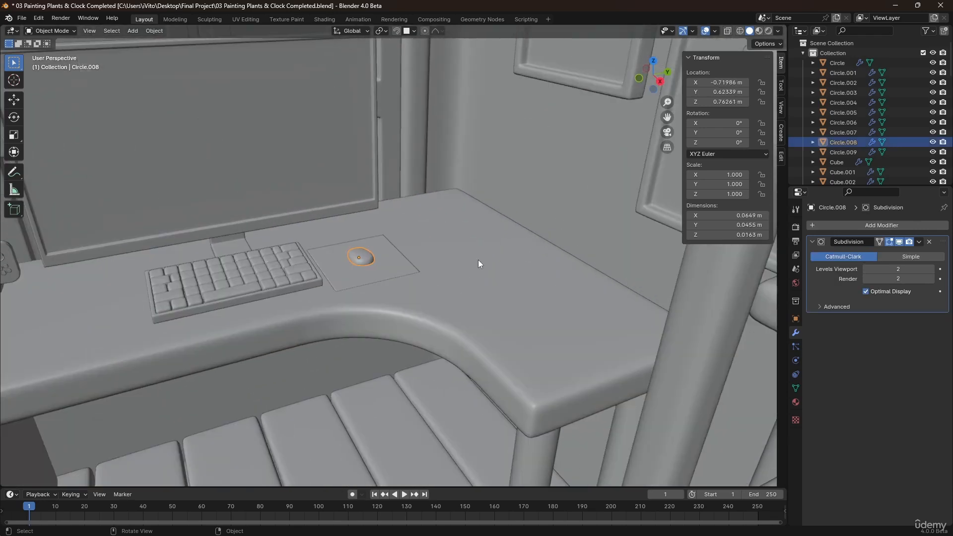
{"action": "key", "text": "s"}
{"action": "left_click", "coordinate": [484, 282]}
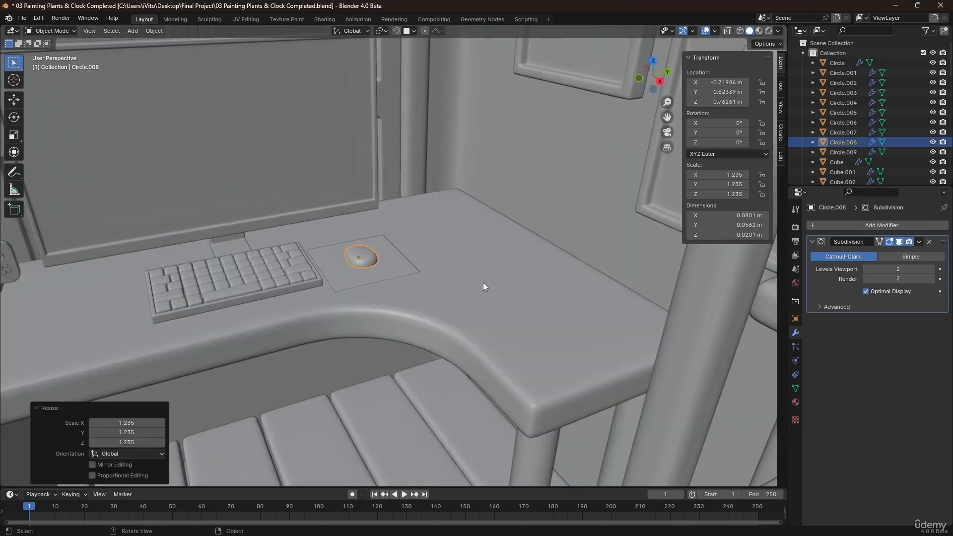
{"action": "left_click", "coordinate": [370, 302]}
{"action": "scroll", "coordinate": [370, 299], "scroll_direction": "down", "scroll_amount": 8}
{"action": "middle_click_drag", "start_coordinate": [303, 333], "coordinate": [371, 268], "text": "shift"}
{"action": "left_click", "coordinate": [123, 388]}
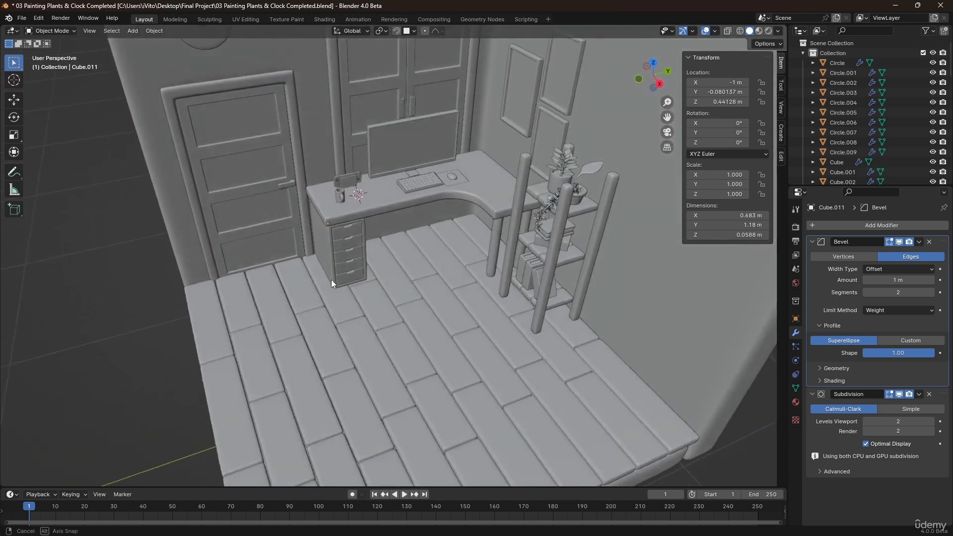
{"action": "scroll", "coordinate": [343, 282], "scroll_direction": "down", "scroll_amount": 4}
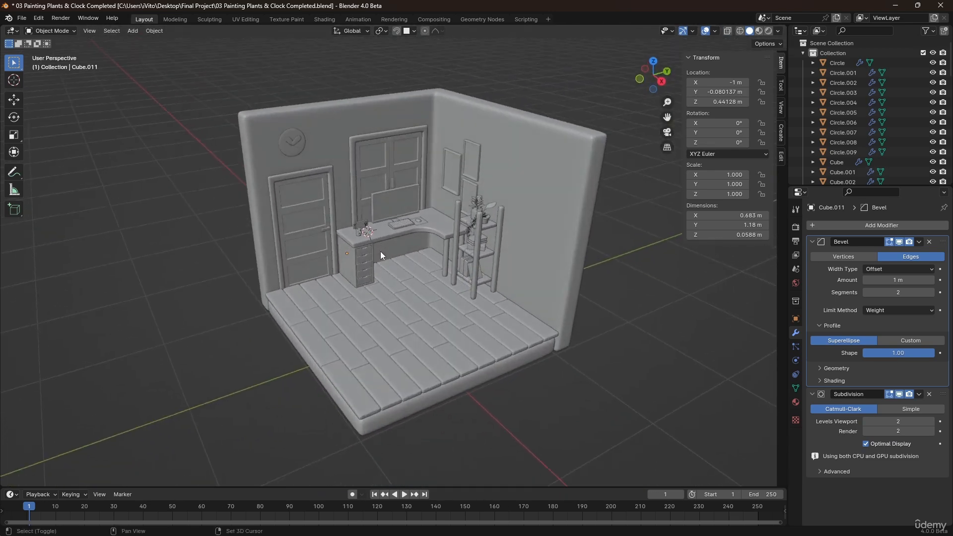